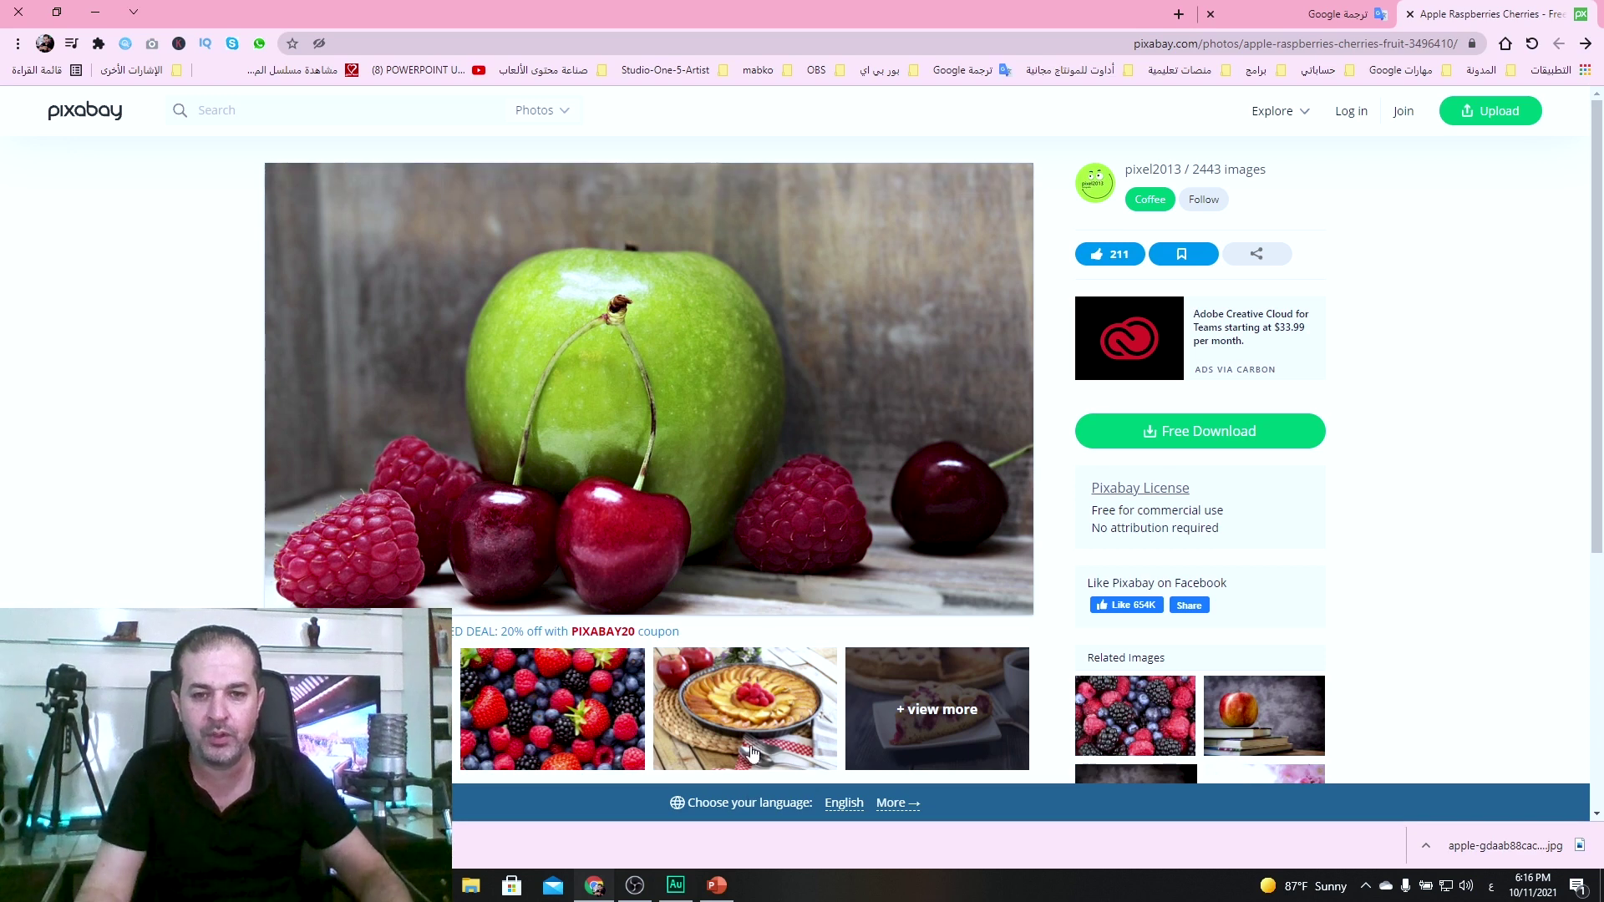
# Copy the apple, raspberries and cherries image from Pixabay and switch over to PowerPoint.
pyautogui.rightClick(794, 332)
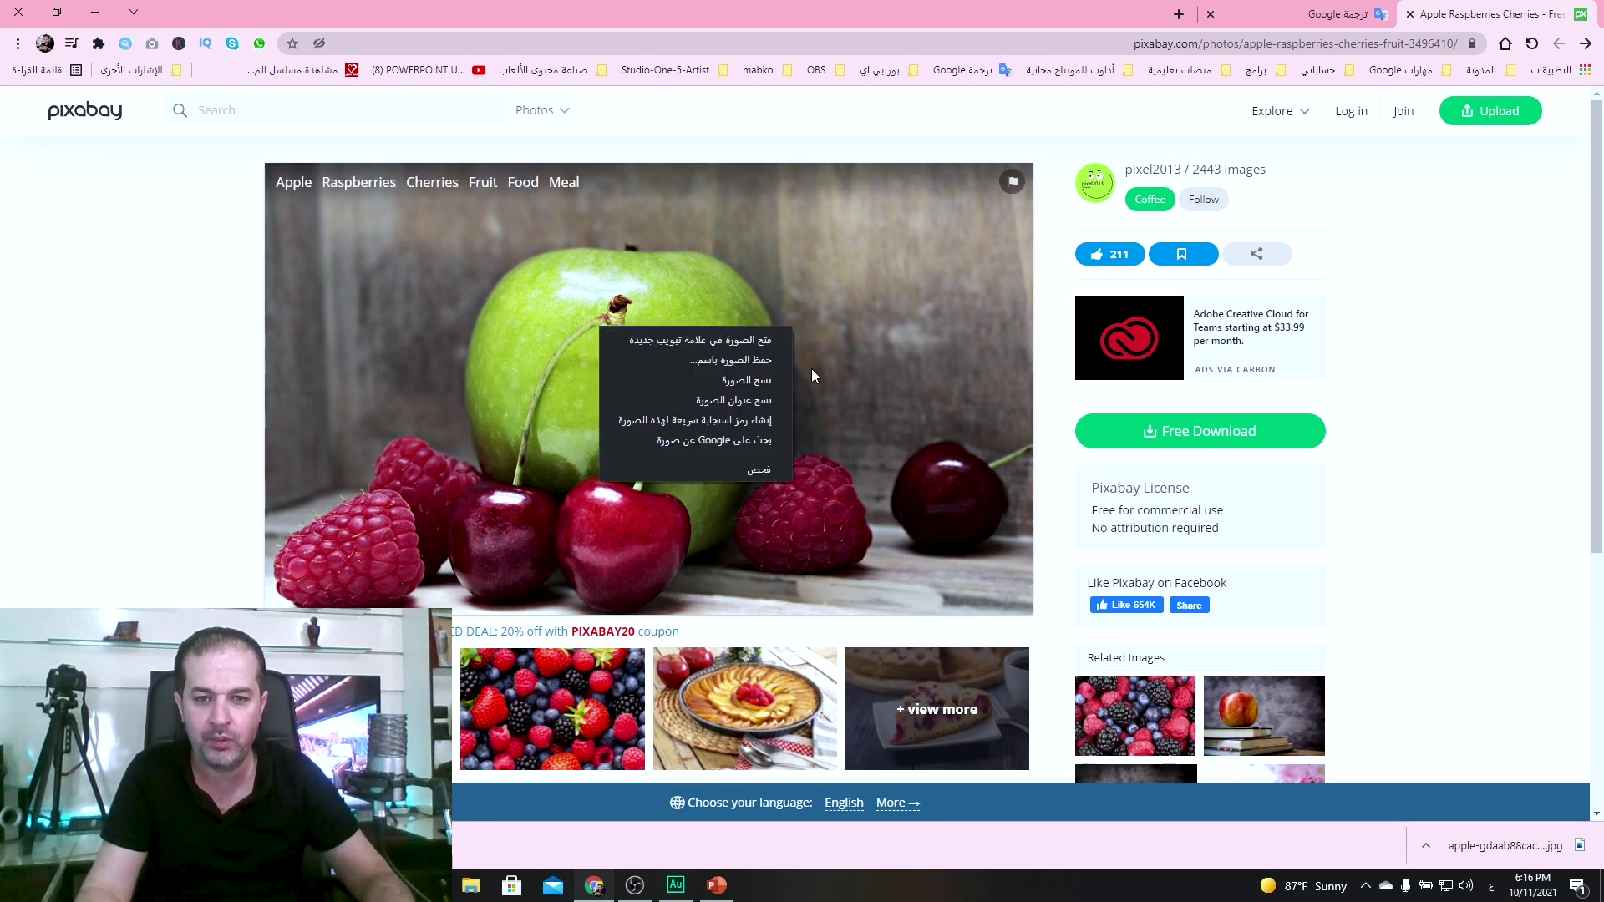
pyautogui.click(739, 382)
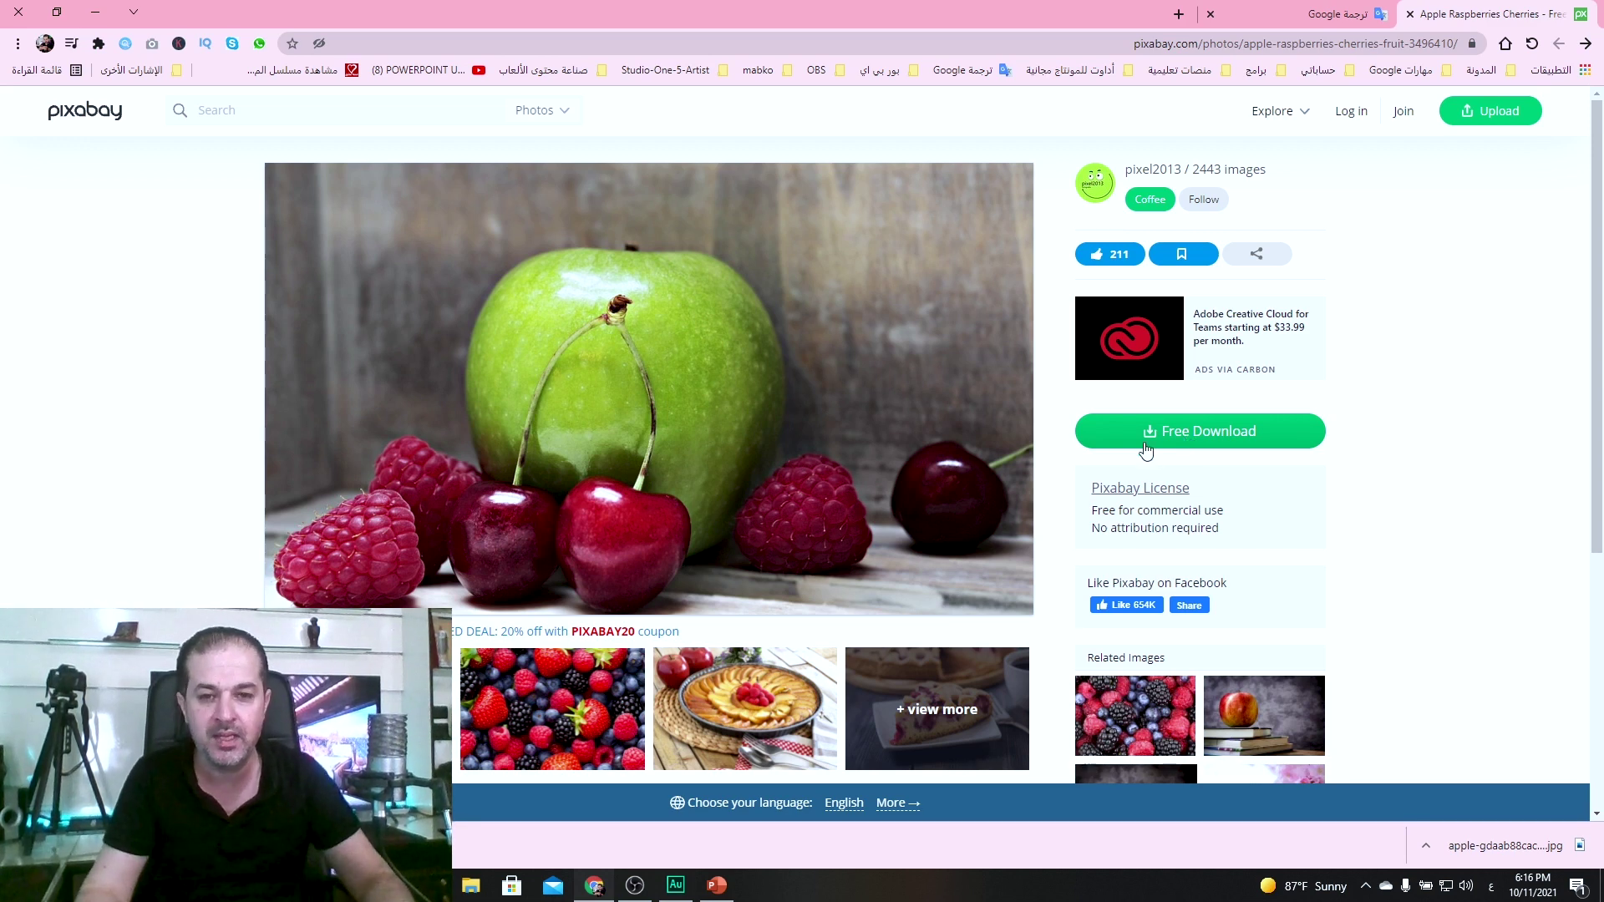
pyautogui.click(718, 887)
# Change the first slide to the Blank layout and paste the fruit photo onto it.
pyautogui.rightClick(456, 224)
pyautogui.moveTo(494, 274)
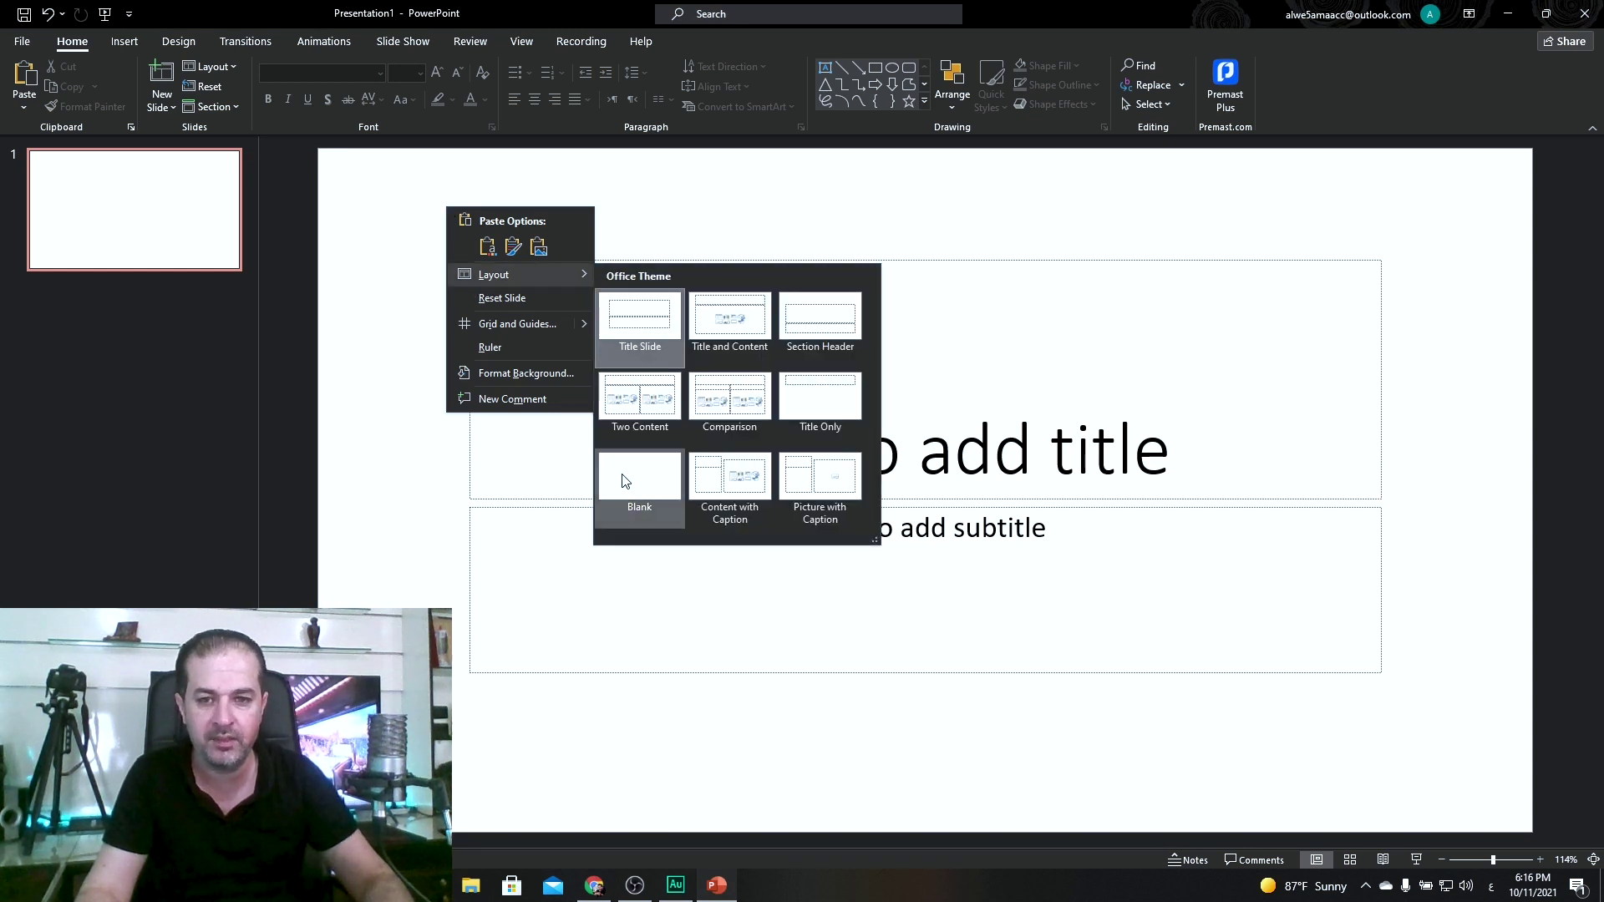
pyautogui.click(622, 481)
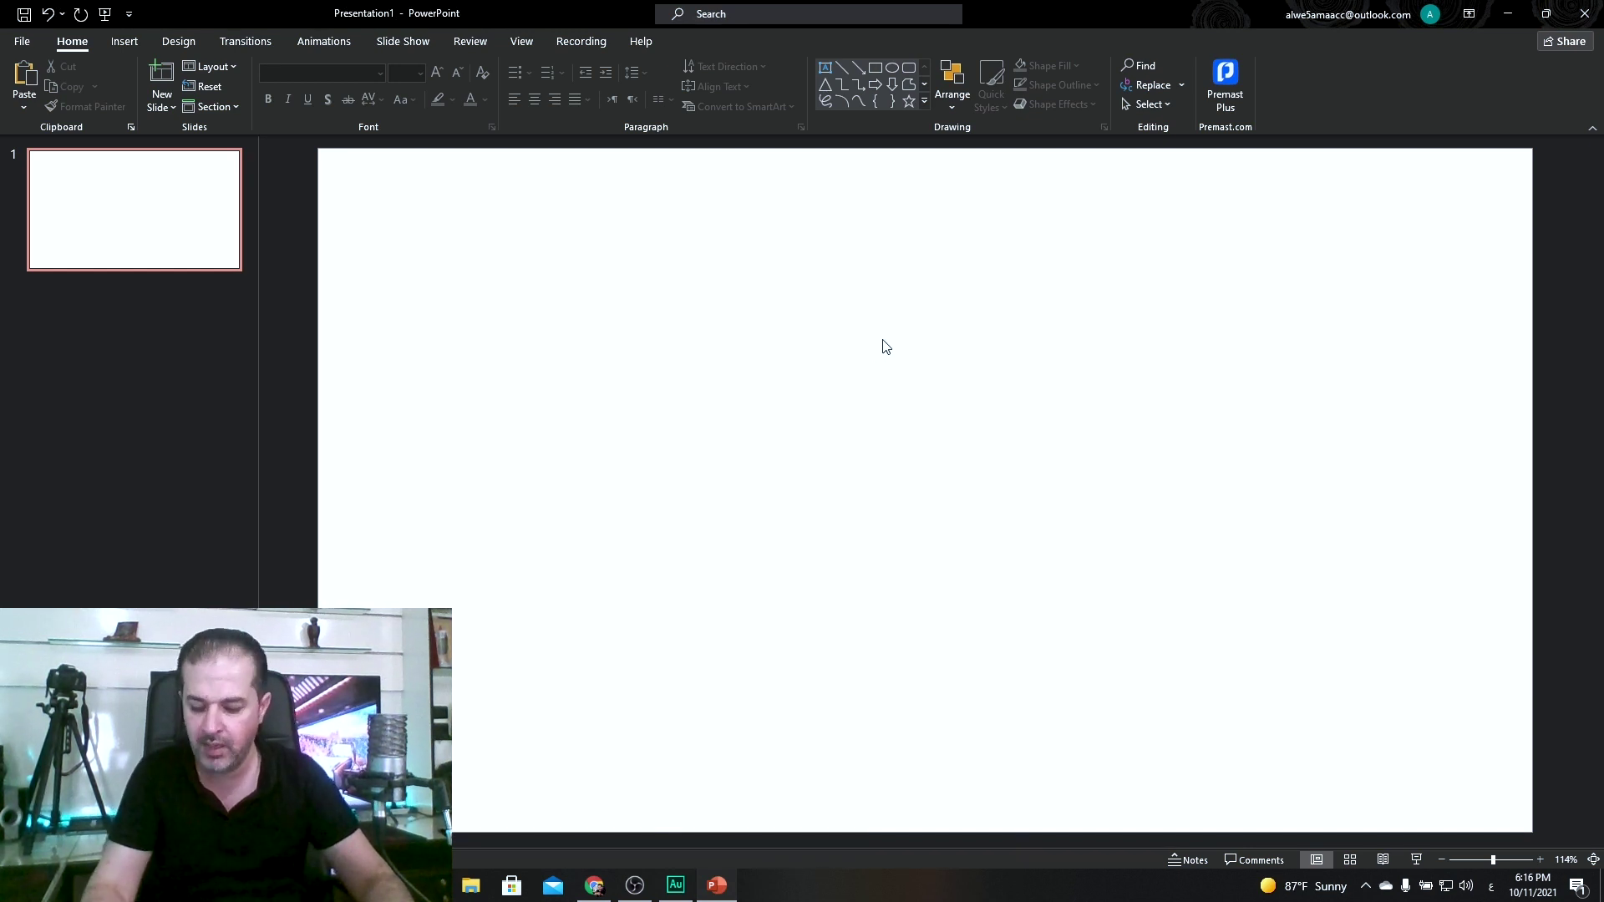
pyautogui.hotkey('ctrl', 'v')
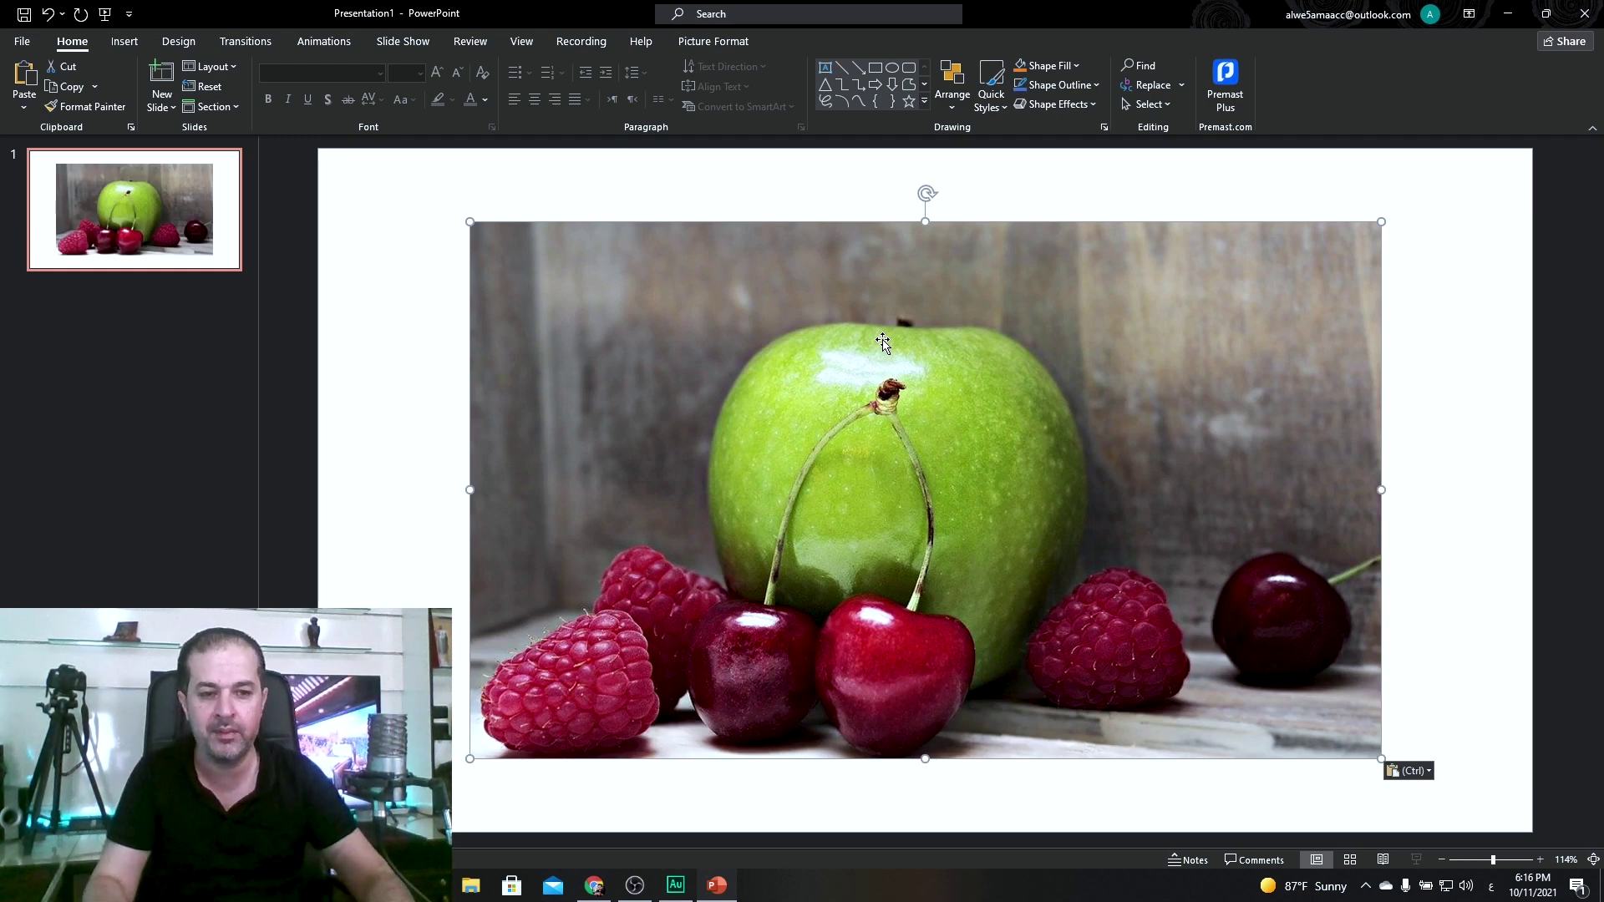
pyautogui.keyDown('ctrl'); pyautogui.scroll(-2, 883, 341); pyautogui.keyUp('ctrl')
pyautogui.keyDown('ctrl'); pyautogui.scroll(-2, 883, 341); pyautogui.keyUp('ctrl')
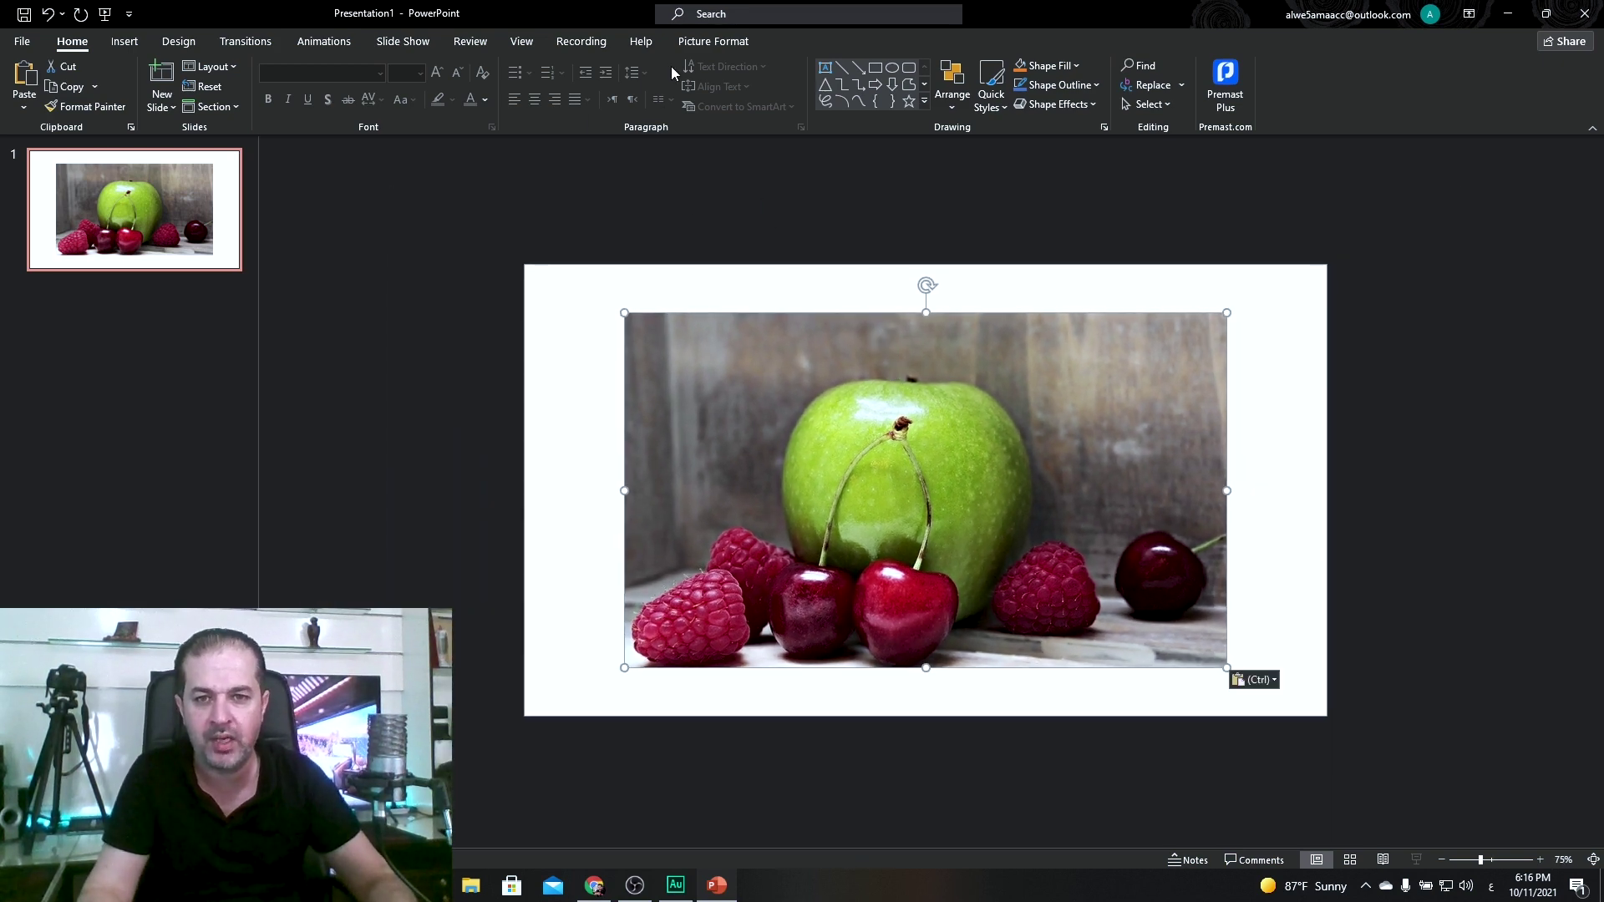
pyautogui.click(687, 44)
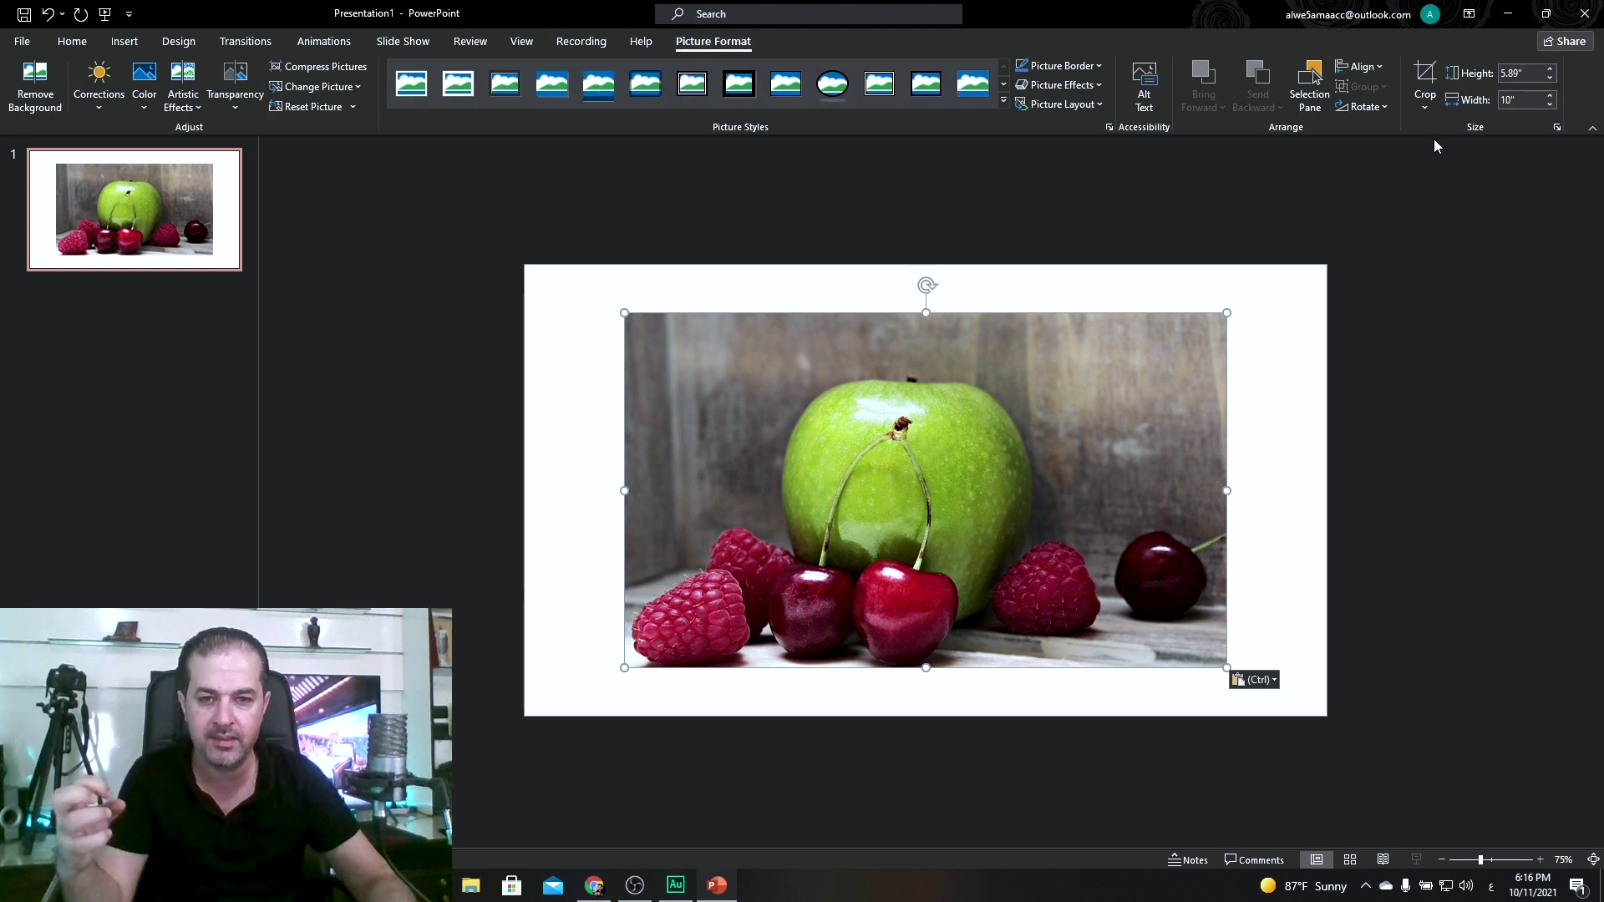
# Crop the fruit photo to 16:9 and stretch it to fill the slide at 7.5 × 13.33 in.
pyautogui.click(1425, 102)
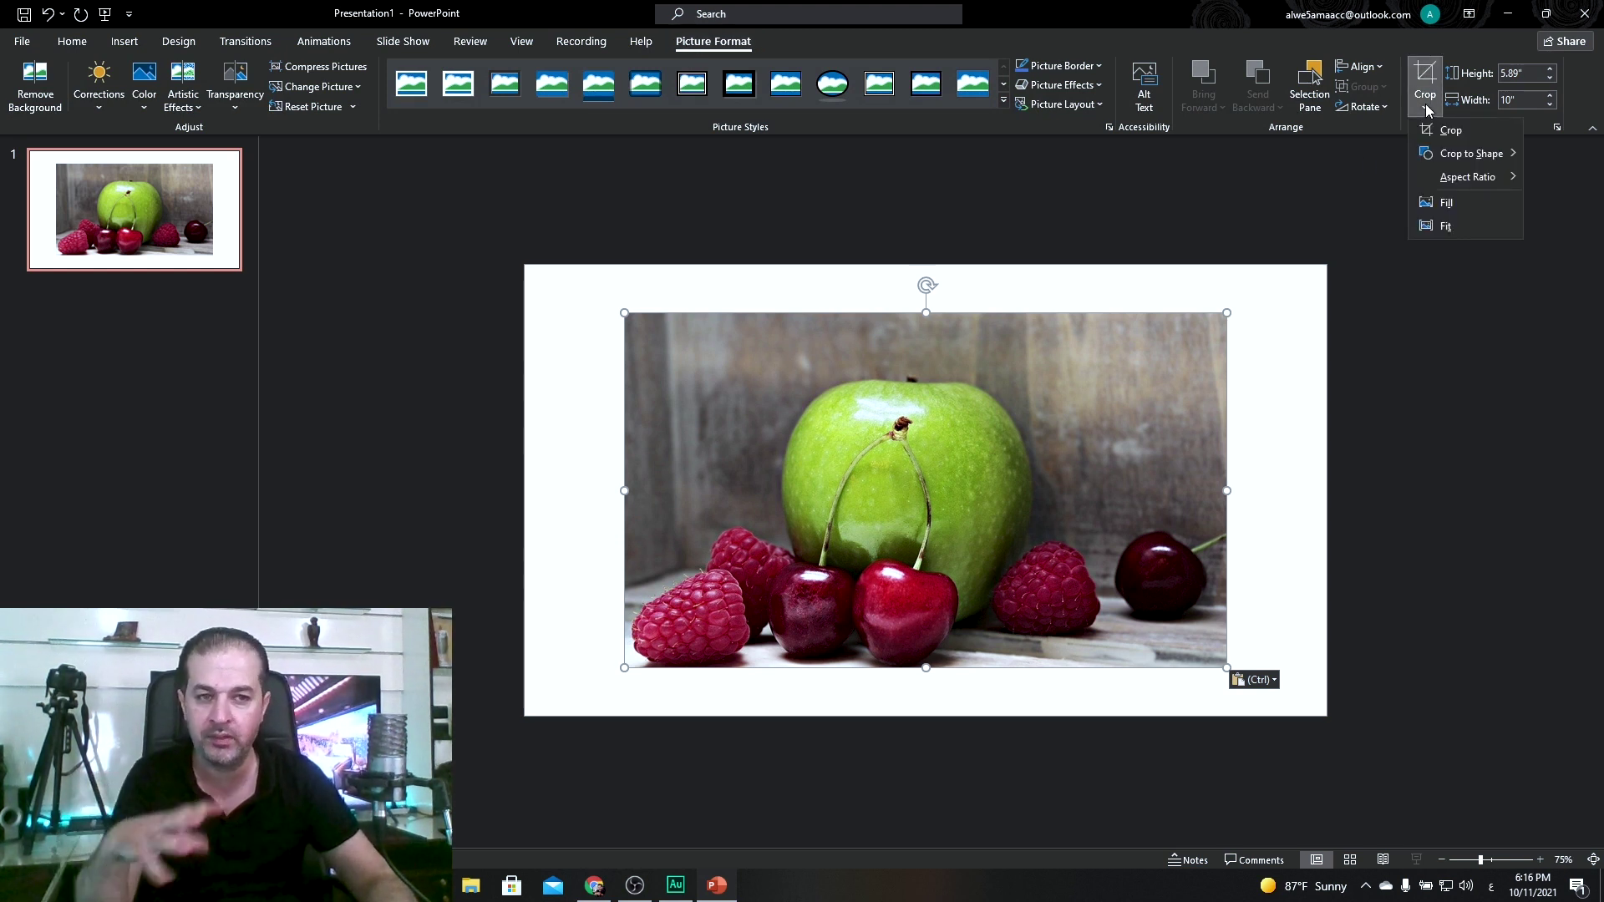
pyautogui.moveTo(1467, 177)
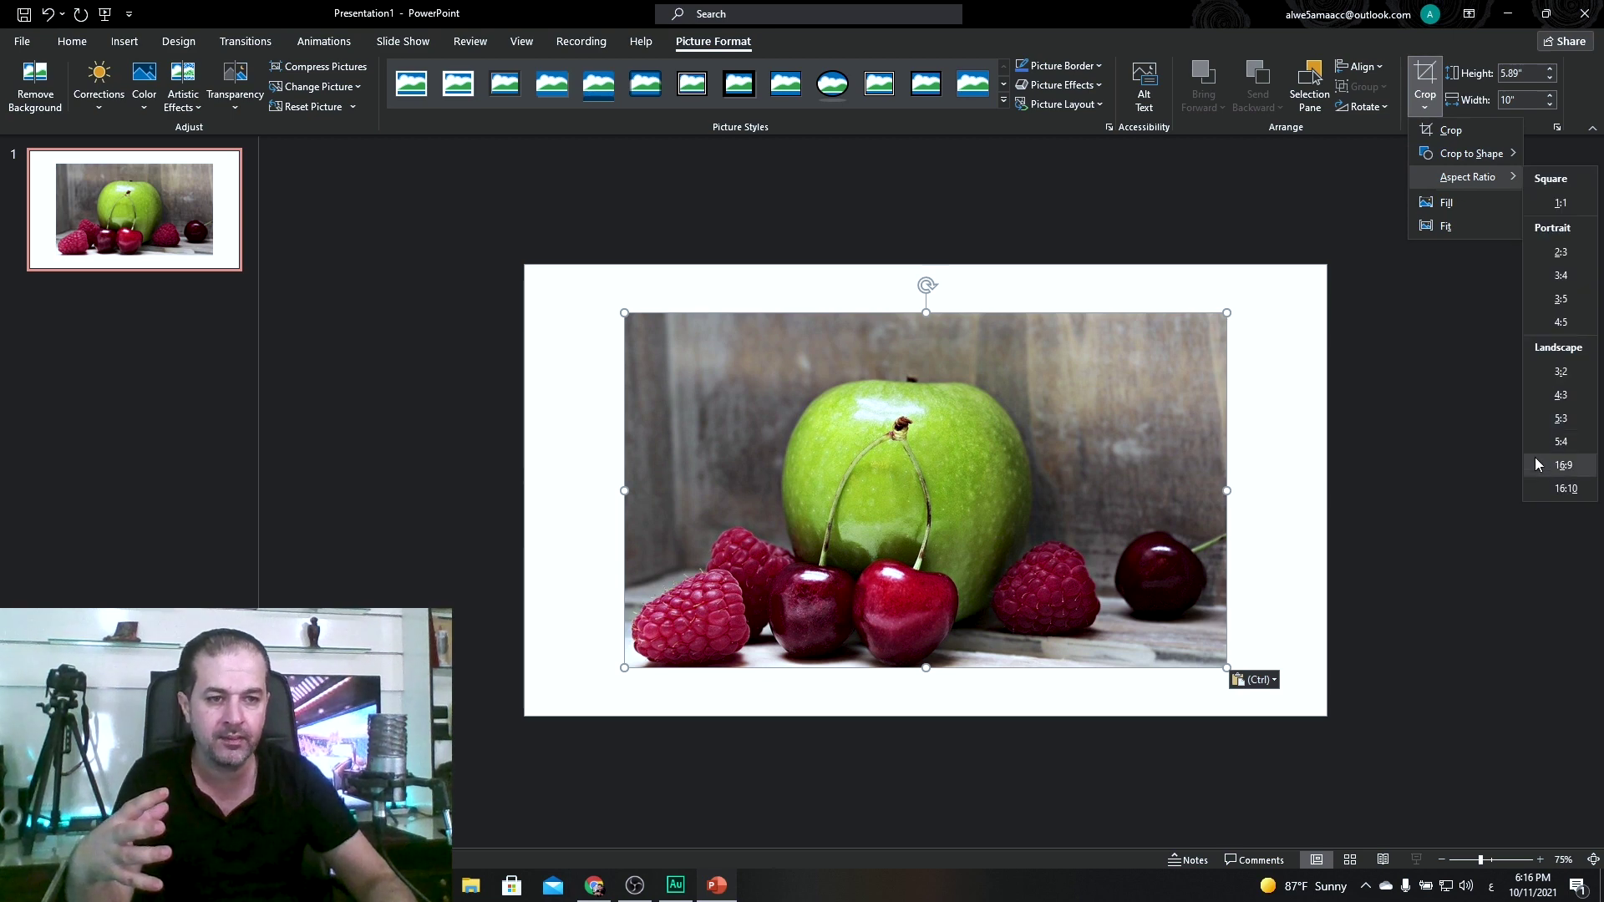
pyautogui.click(1536, 464)
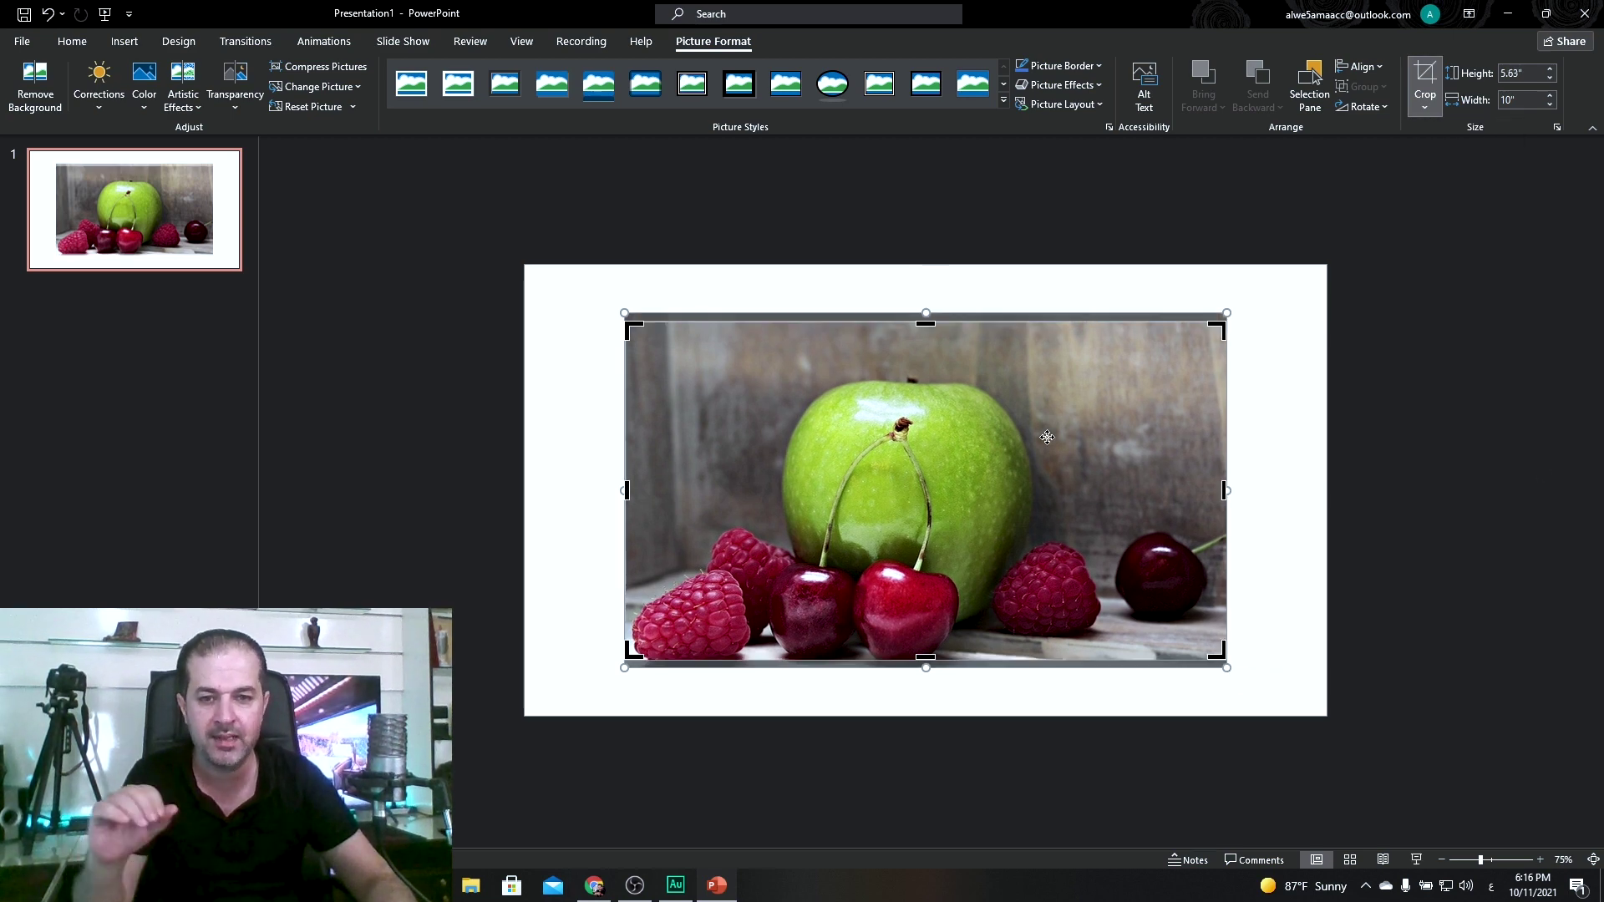
pyautogui.click(1415, 415)
pyautogui.moveTo(809, 378); pyautogui.dragTo(707, 321)
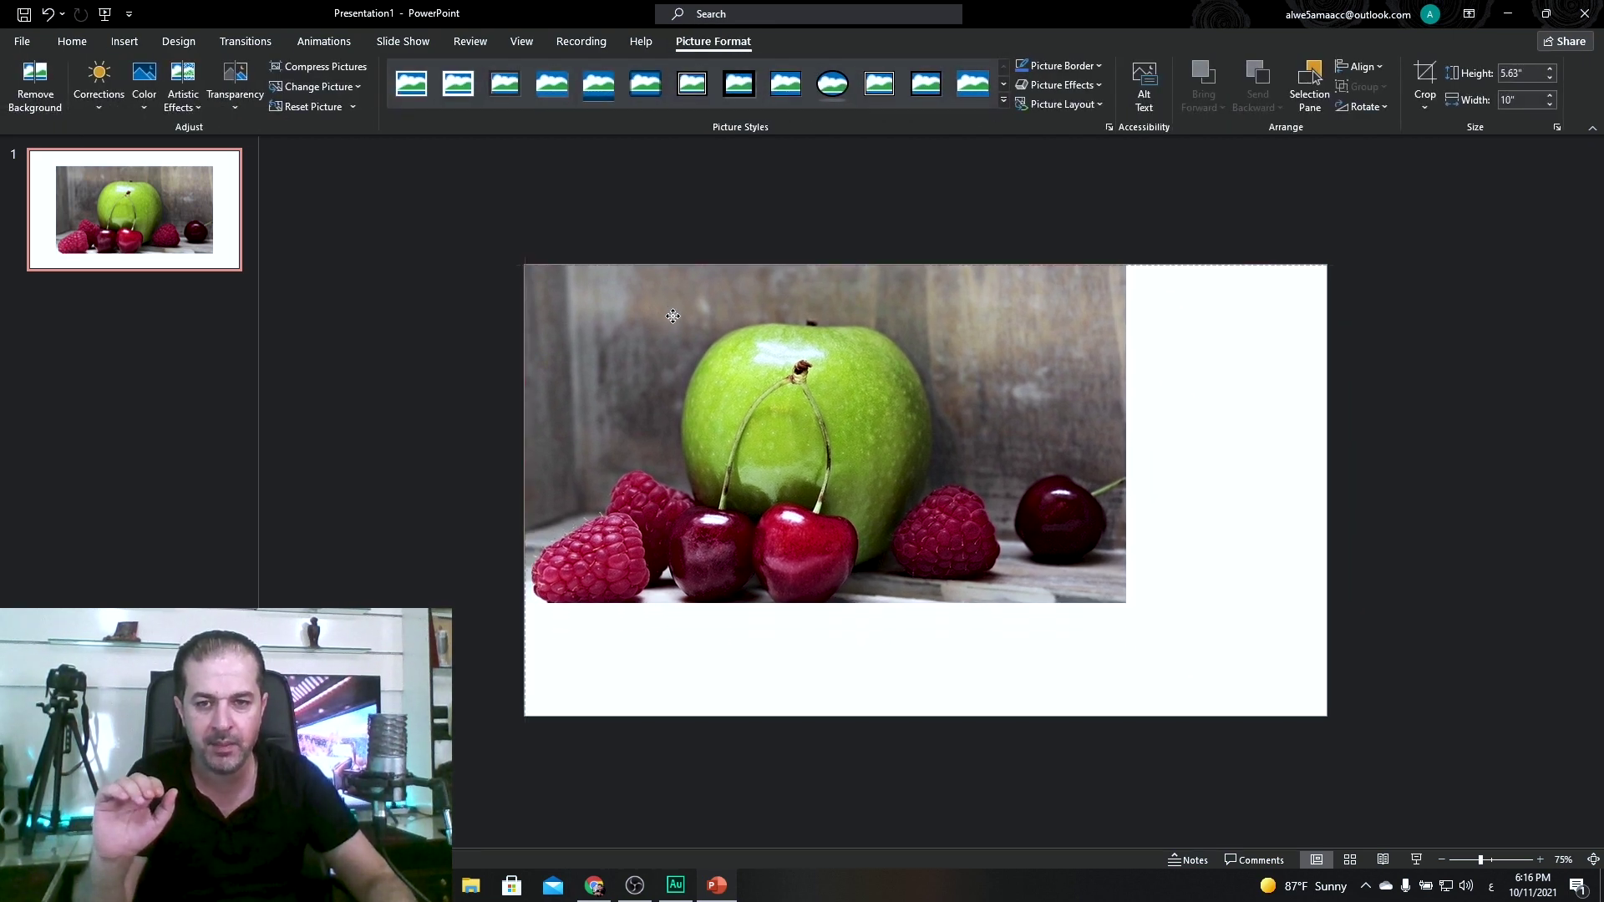
pyautogui.moveTo(1124, 603); pyautogui.dragTo(1323, 685)
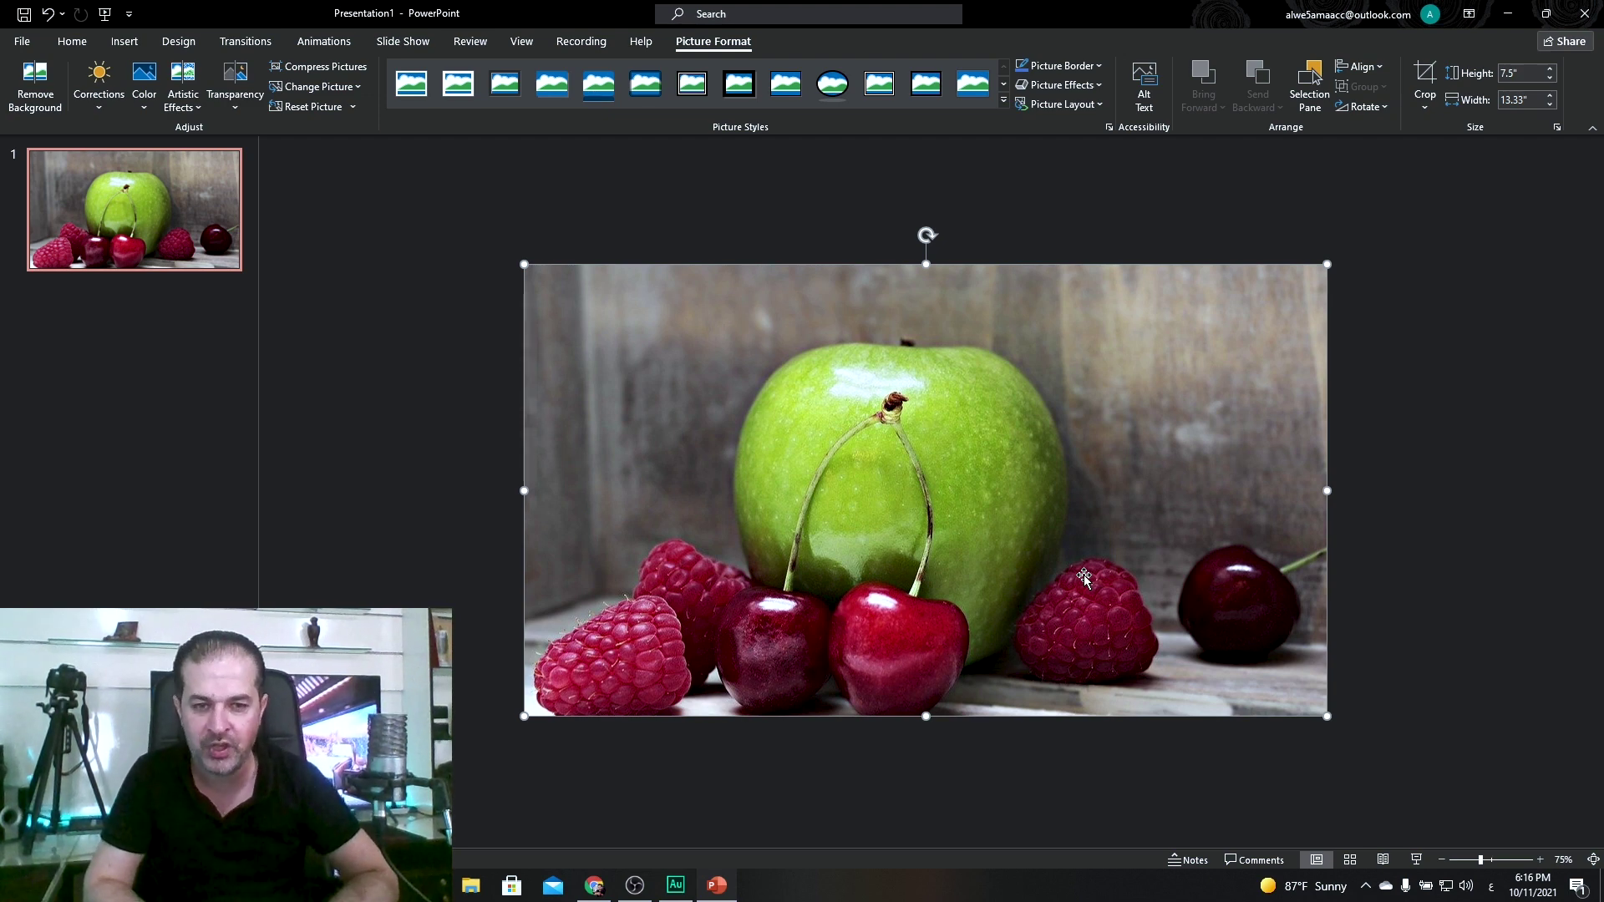
# Duplicate the fruit photo and align the copy exactly over the original.
pyautogui.keyDown('ctrl'); pyautogui.scroll(2, 1083, 576); pyautogui.keyUp('ctrl')
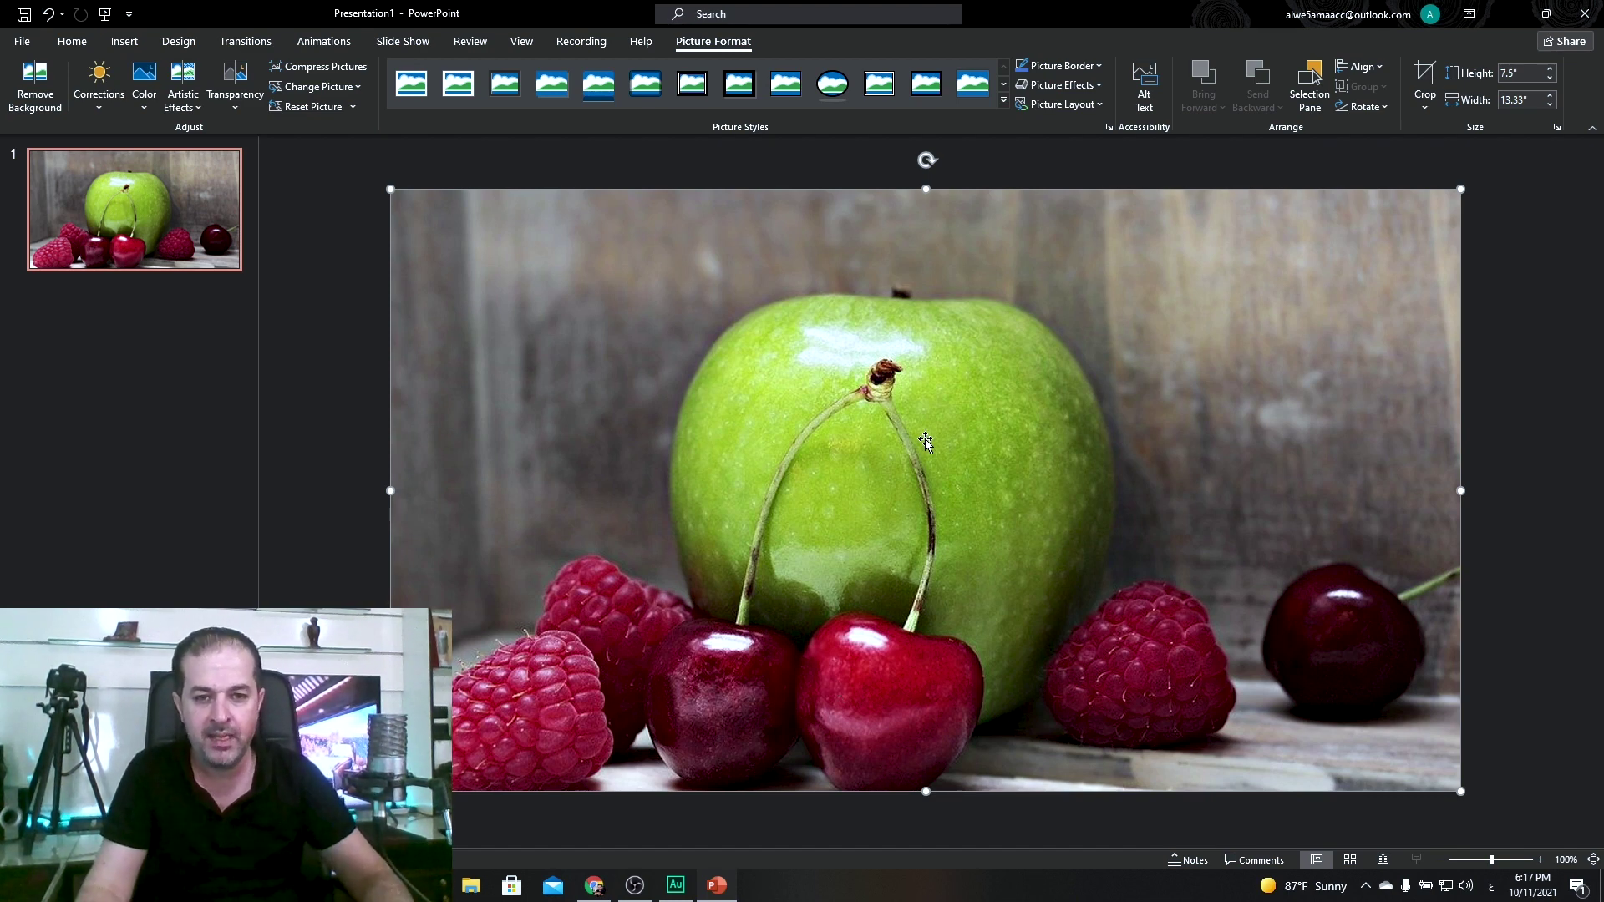
pyautogui.scroll(-3, 924, 439)
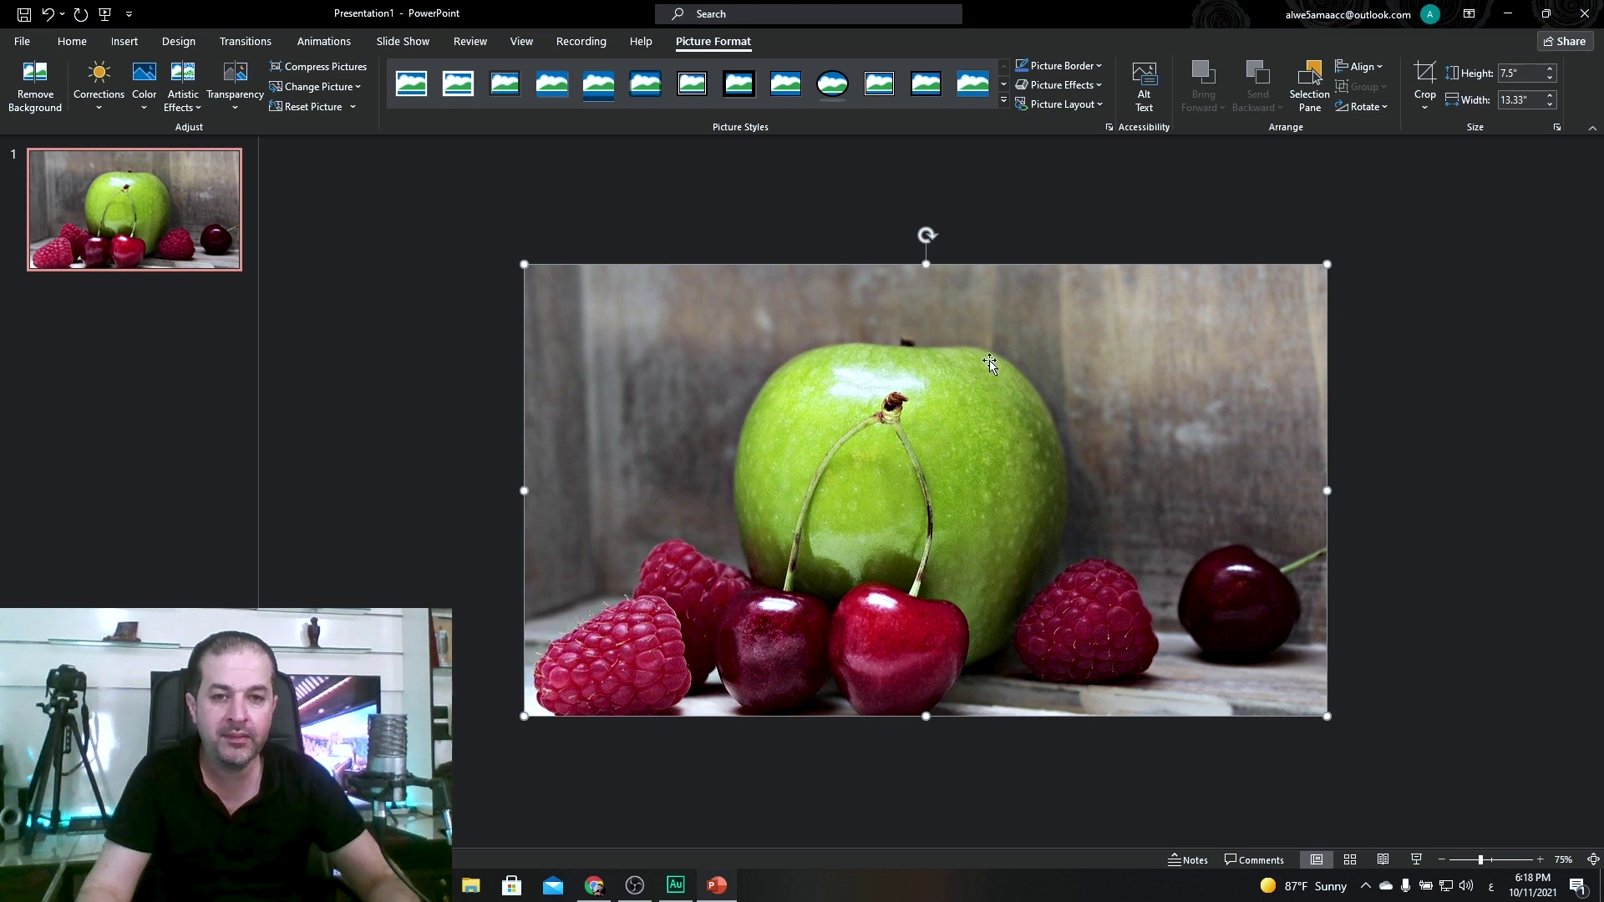
pyautogui.hotkey('ctrl', 'd')
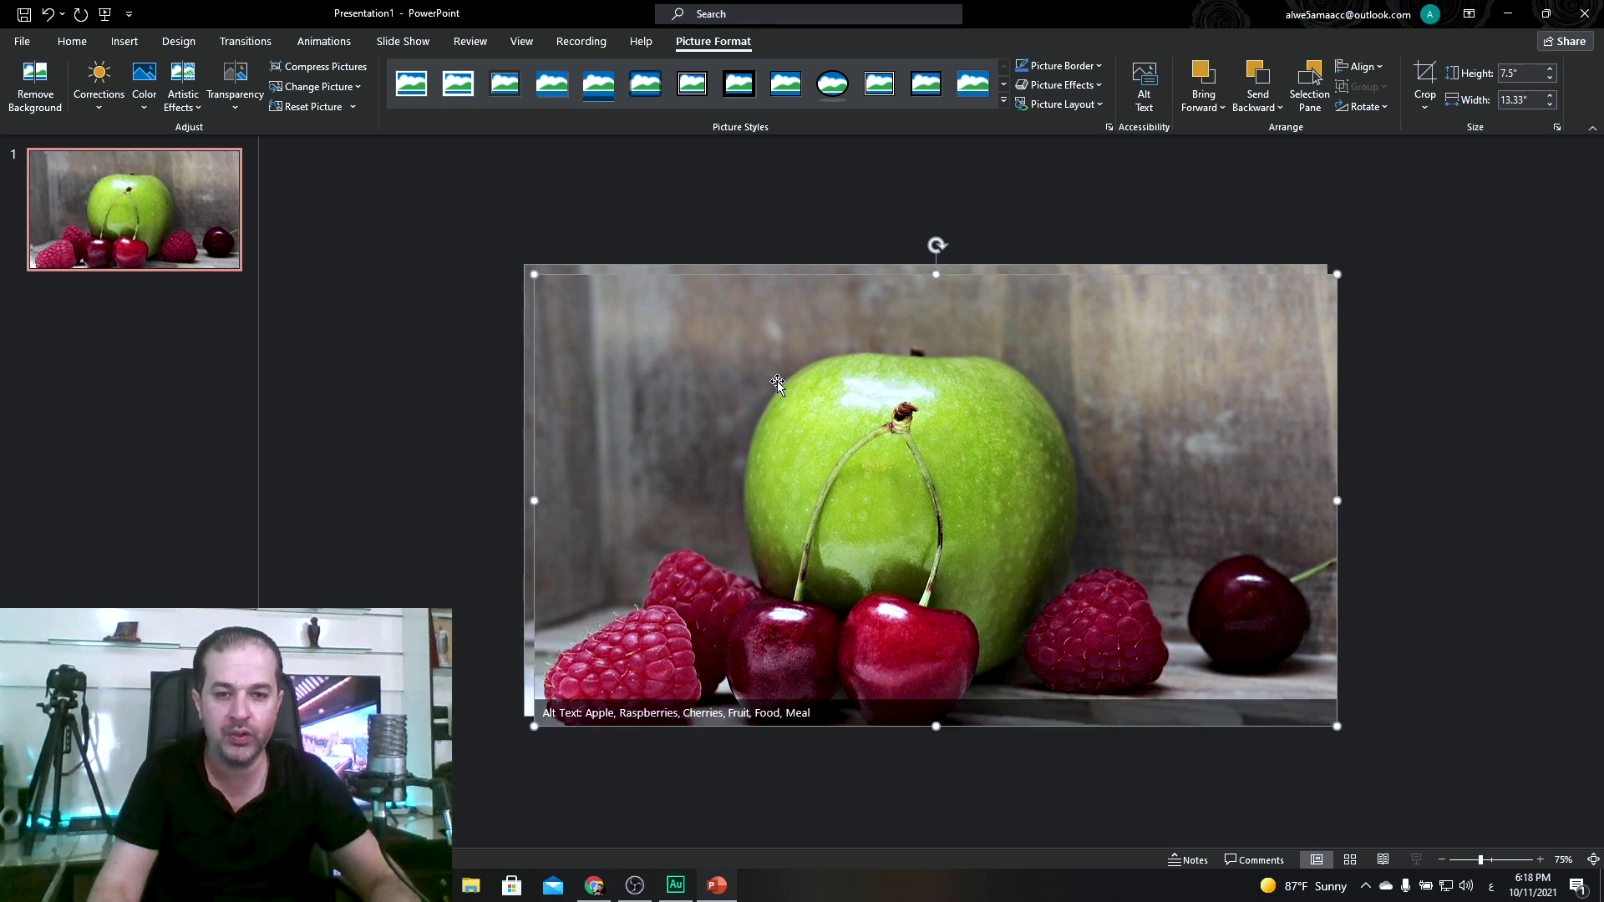
pyautogui.moveTo(530, 401); pyautogui.dragTo(601, 424)
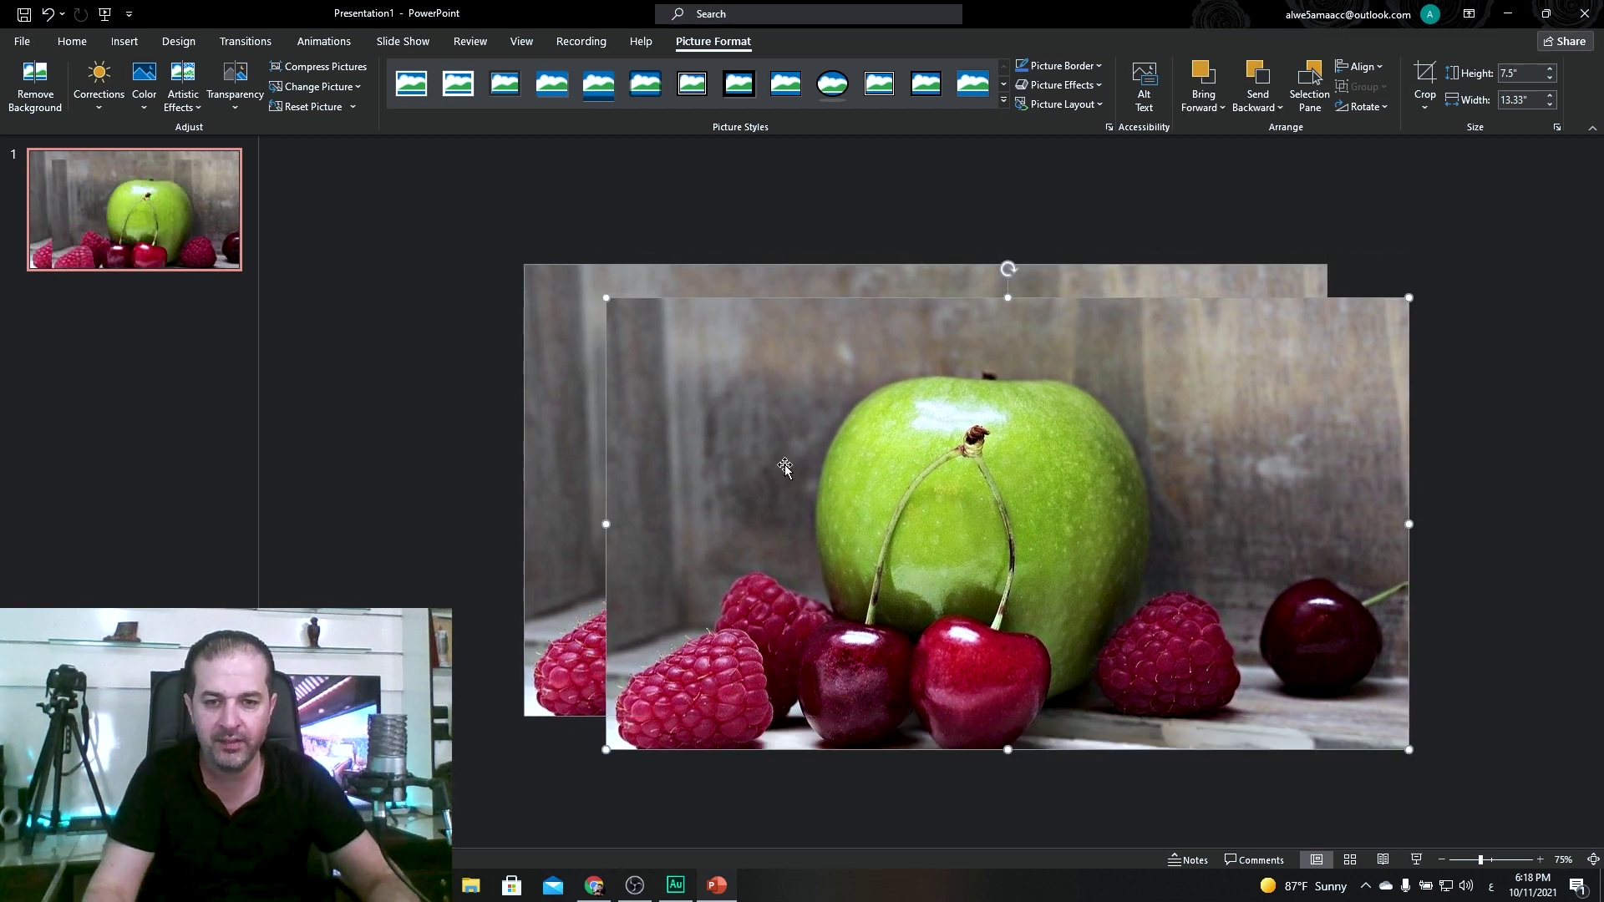
pyautogui.moveTo(753, 423)
pyautogui.mouseDown()
pyautogui.moveTo(851, 417)
pyautogui.moveTo(679, 389)
pyautogui.mouseUp()
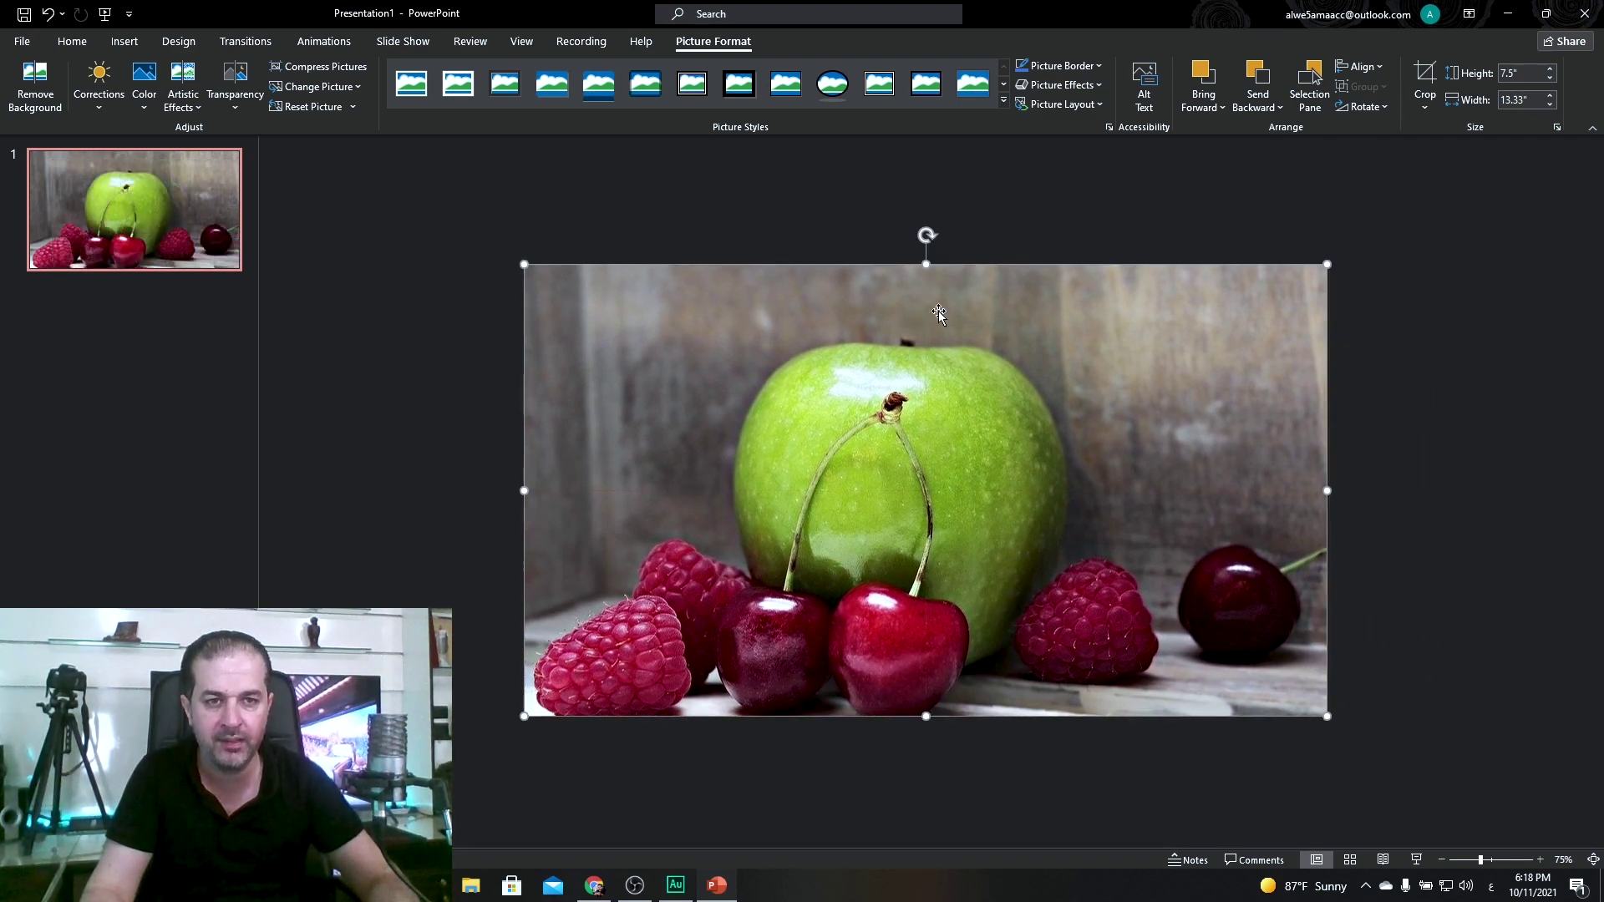
pyautogui.click(1360, 66)
pyautogui.click(1392, 112)
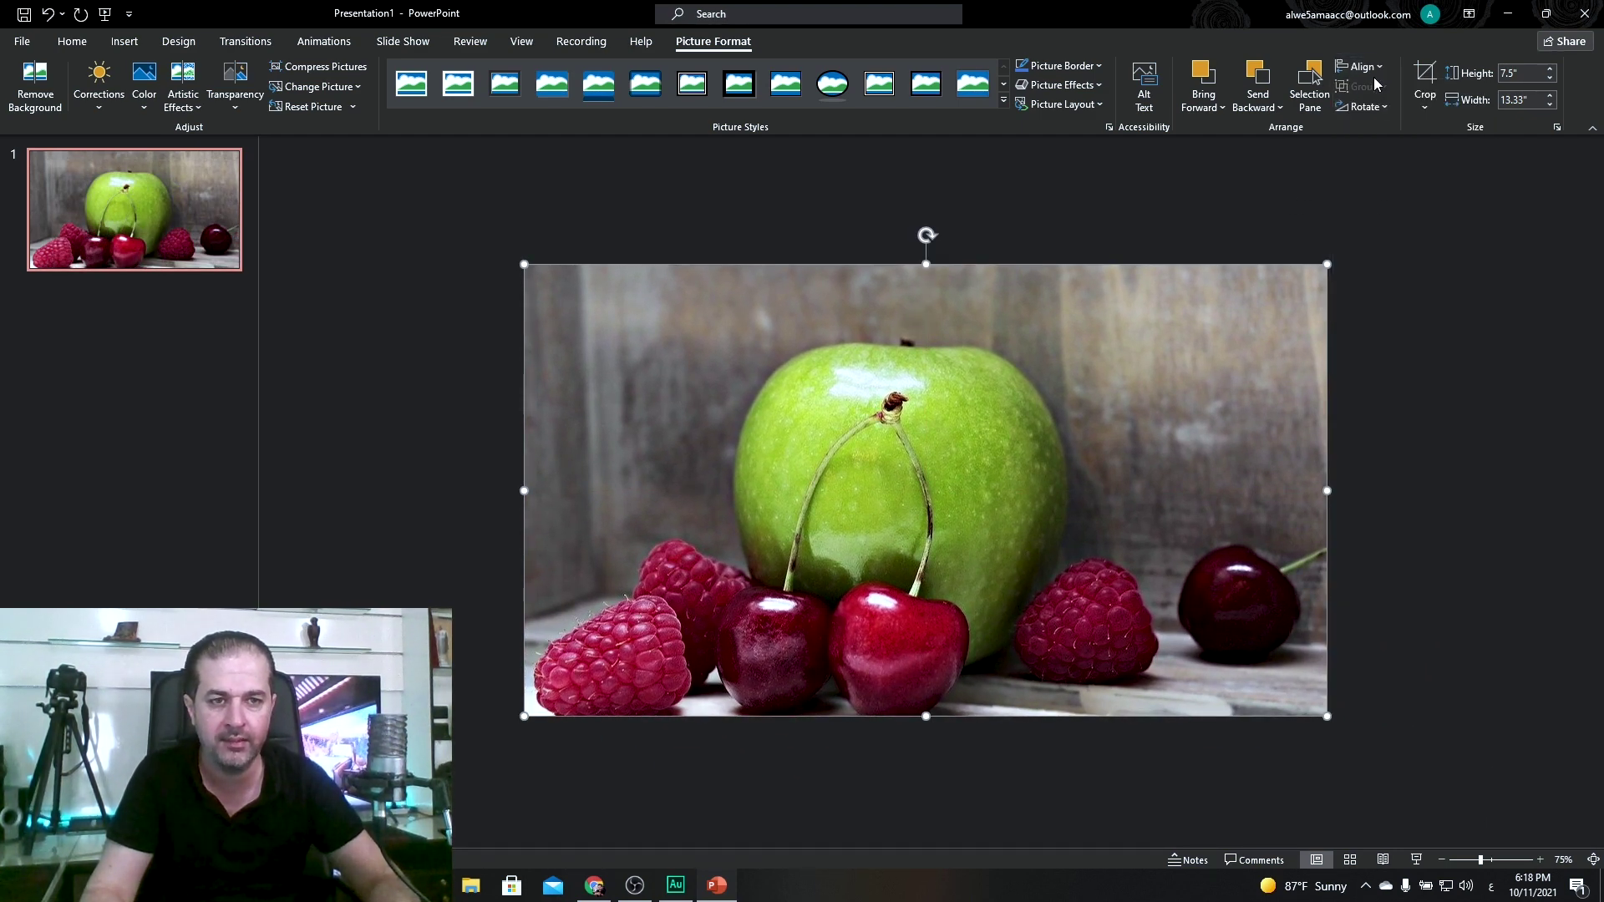
pyautogui.click(1361, 66)
pyautogui.click(1367, 186)
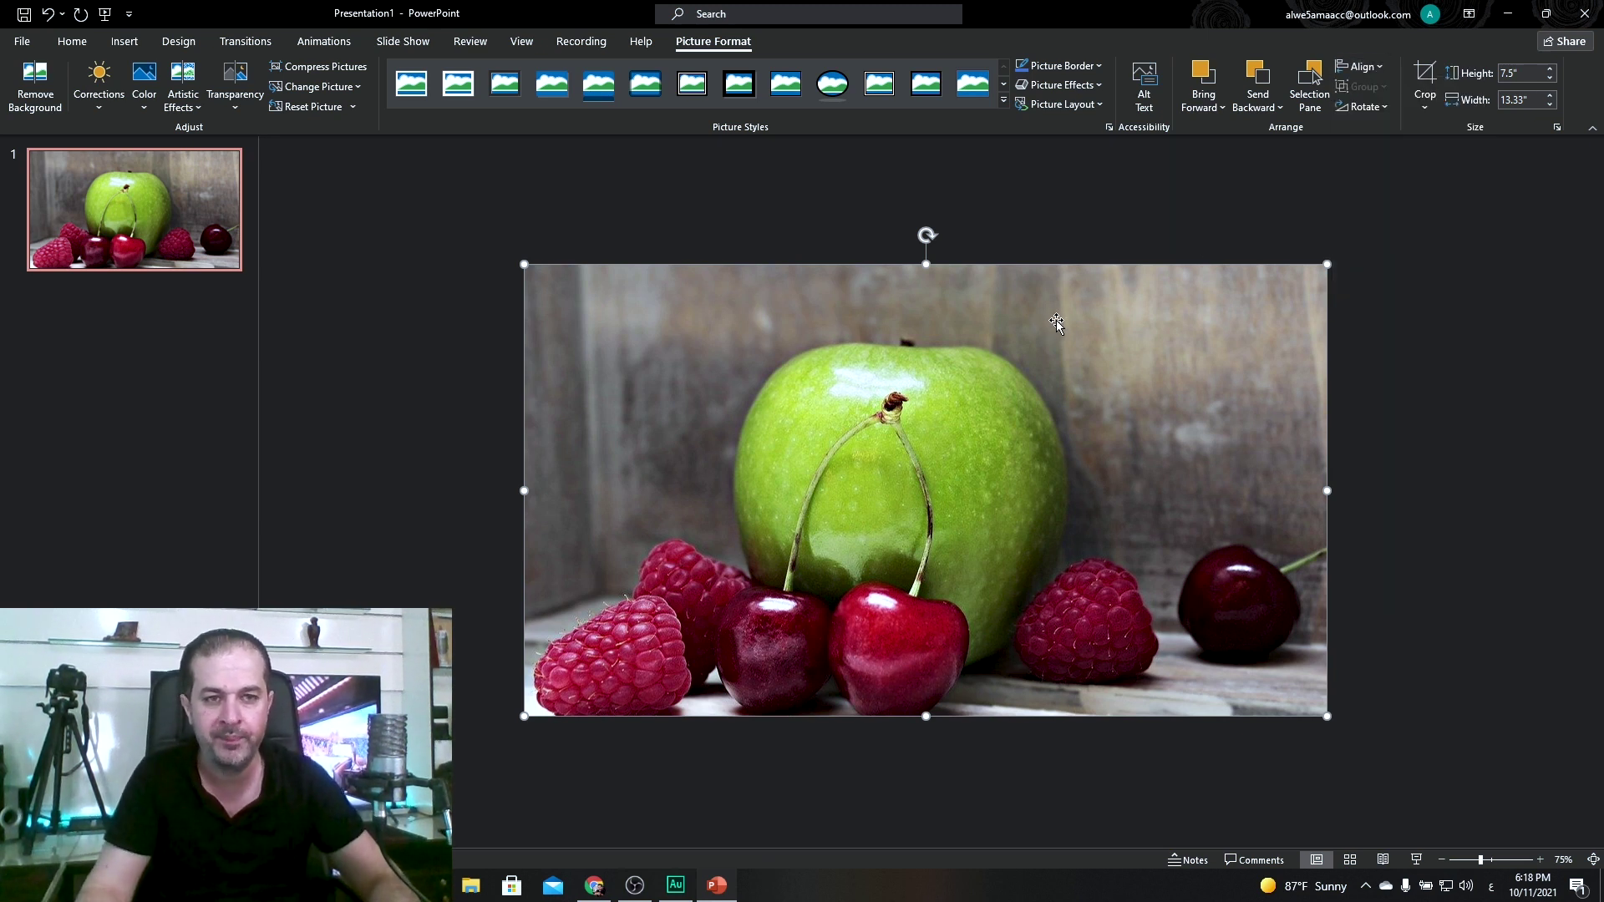
# Crop the duplicate to frame the apple and two cherries at 5.53 × 4.51 in.
pyautogui.click(1425, 84)
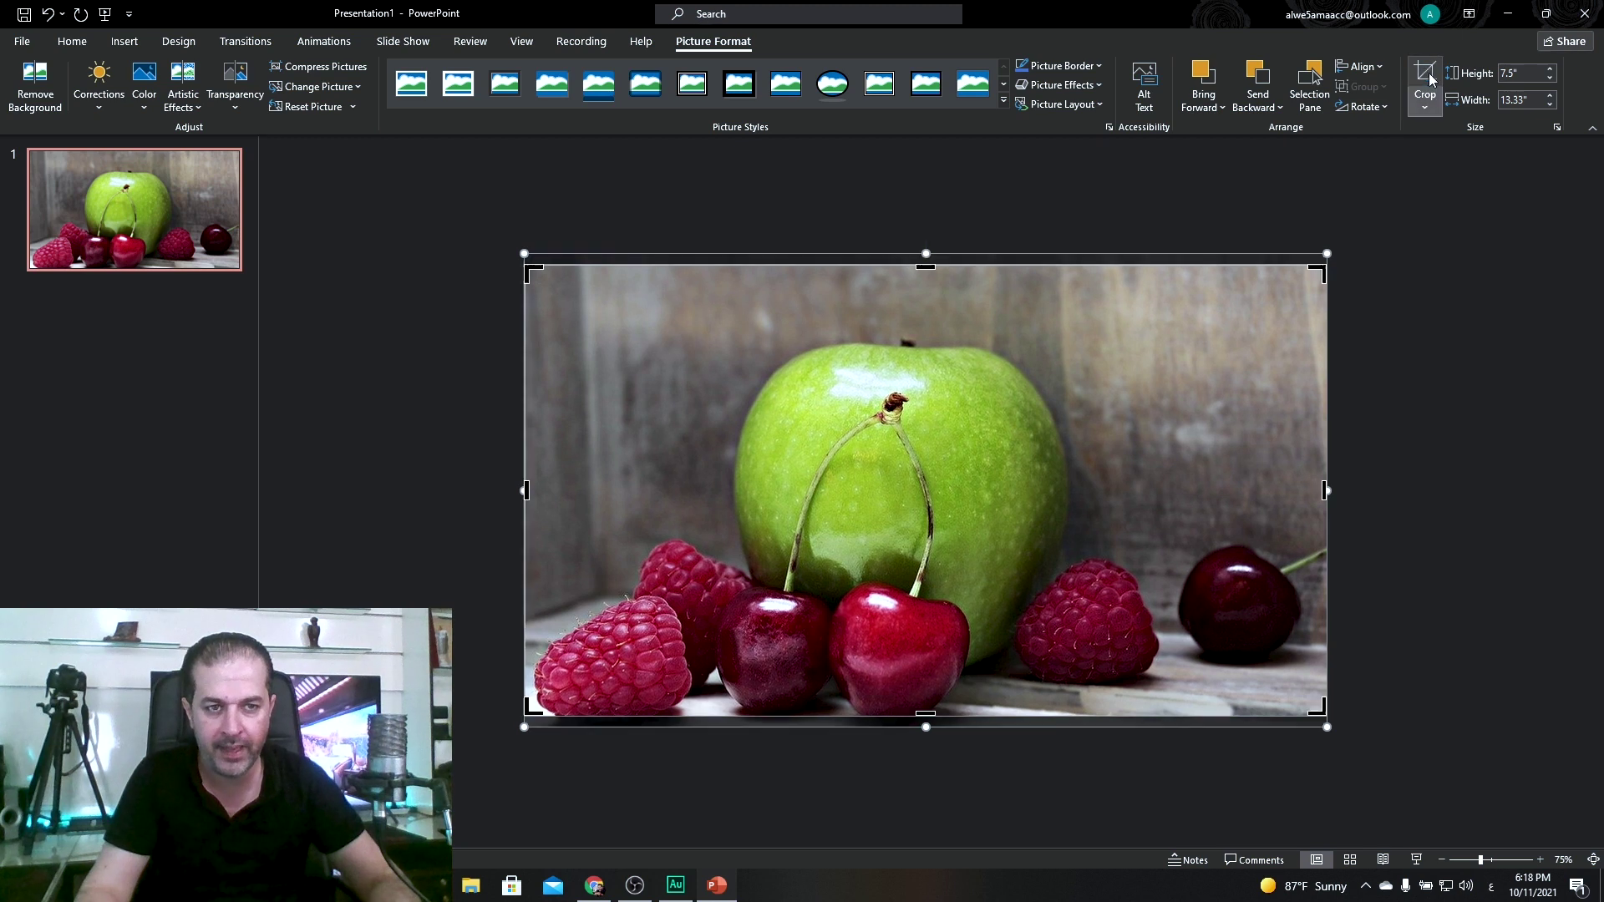
pyautogui.moveTo(1325, 265); pyautogui.dragTo(952, 392)
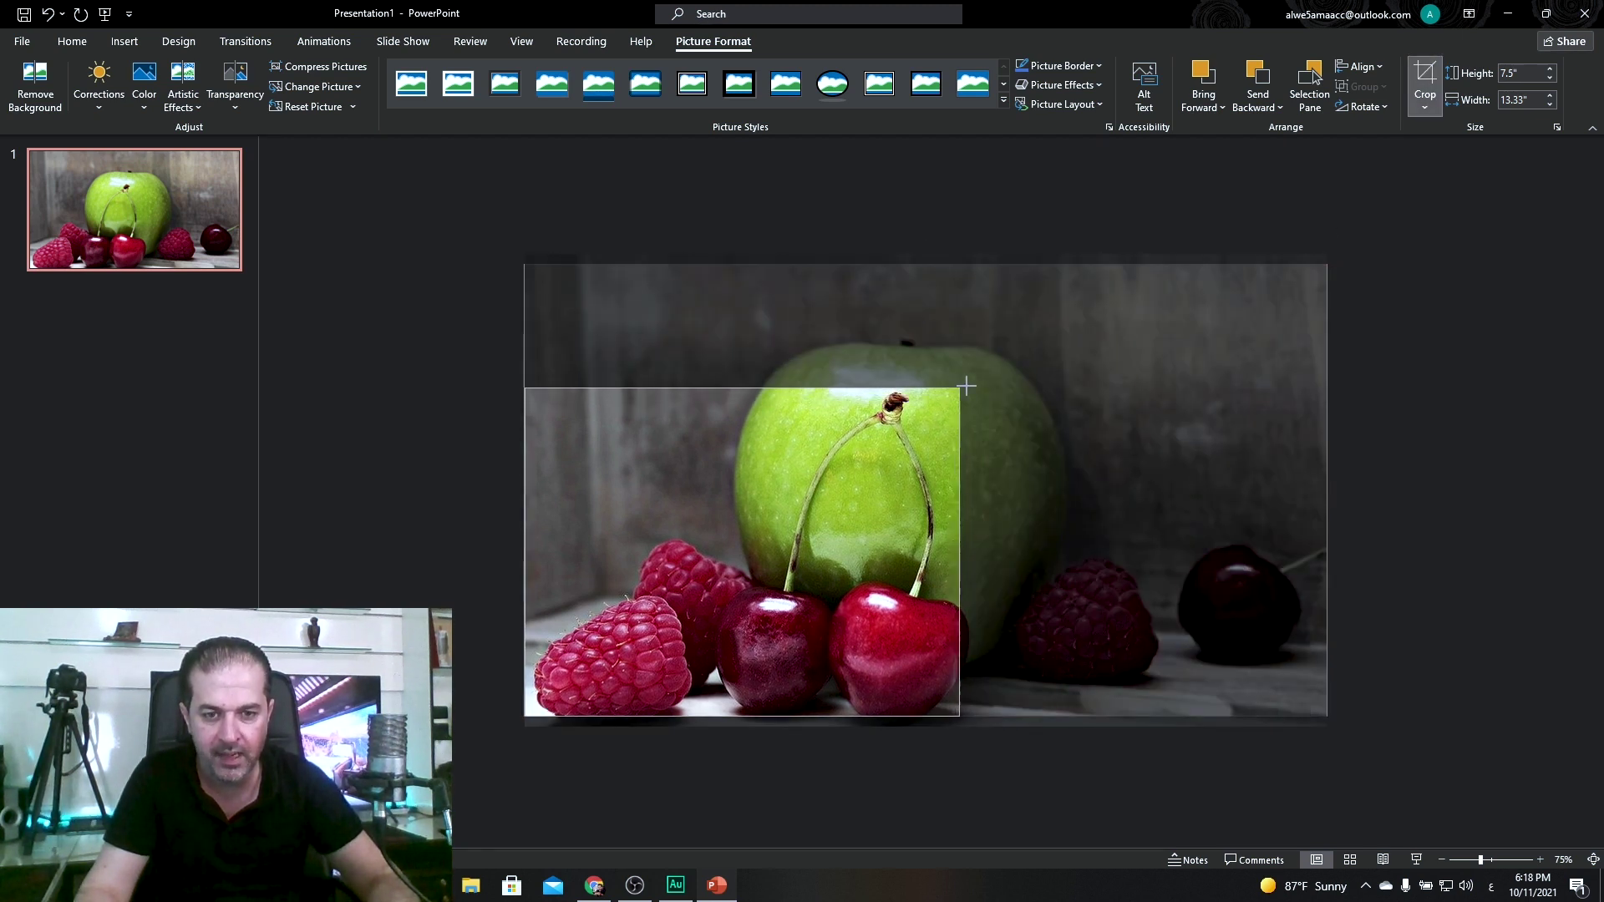
pyautogui.moveTo(953, 393); pyautogui.dragTo(976, 384)
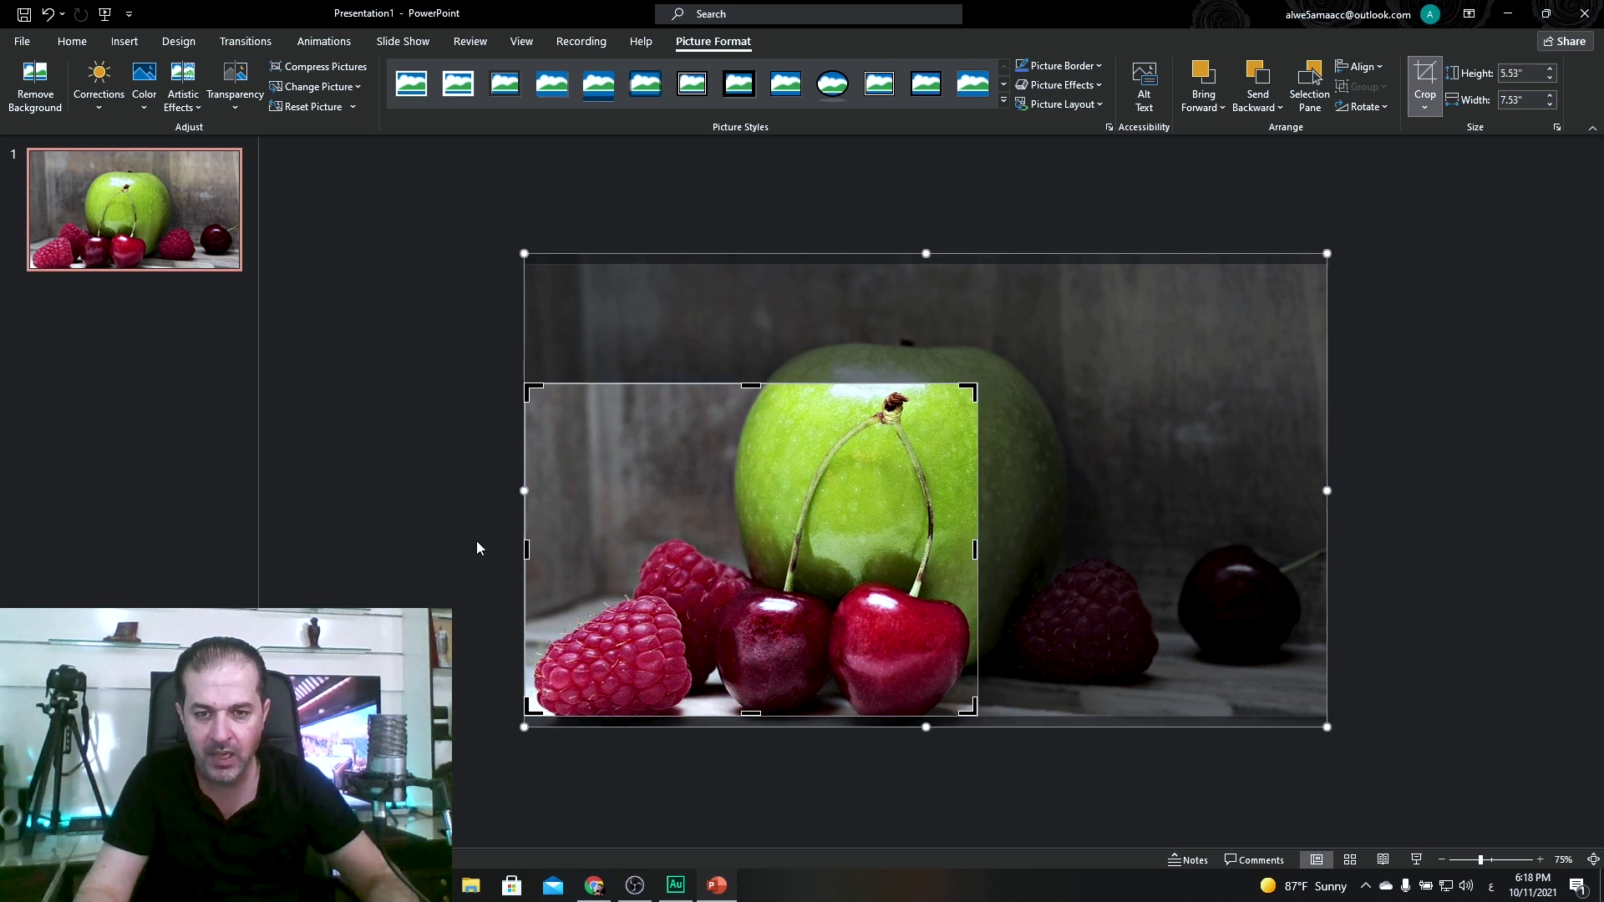
pyautogui.moveTo(538, 547); pyautogui.dragTo(707, 541)
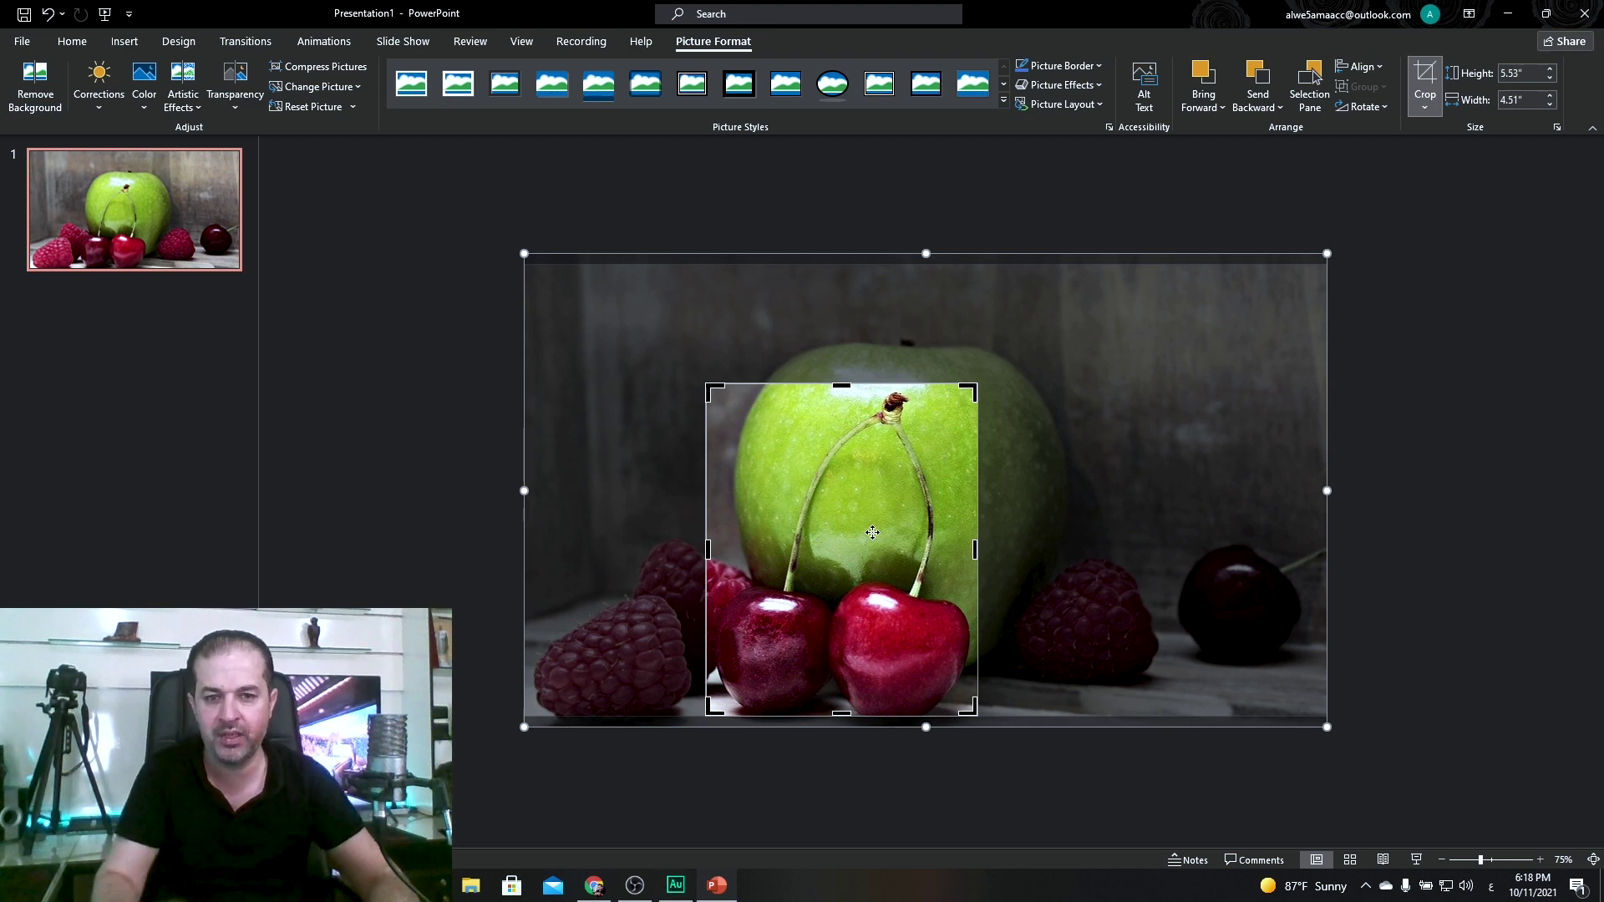
# Apply the crop, then test-move the apple-and-cherries piece and undo so it stays aligned.
pyautogui.click(415, 502)
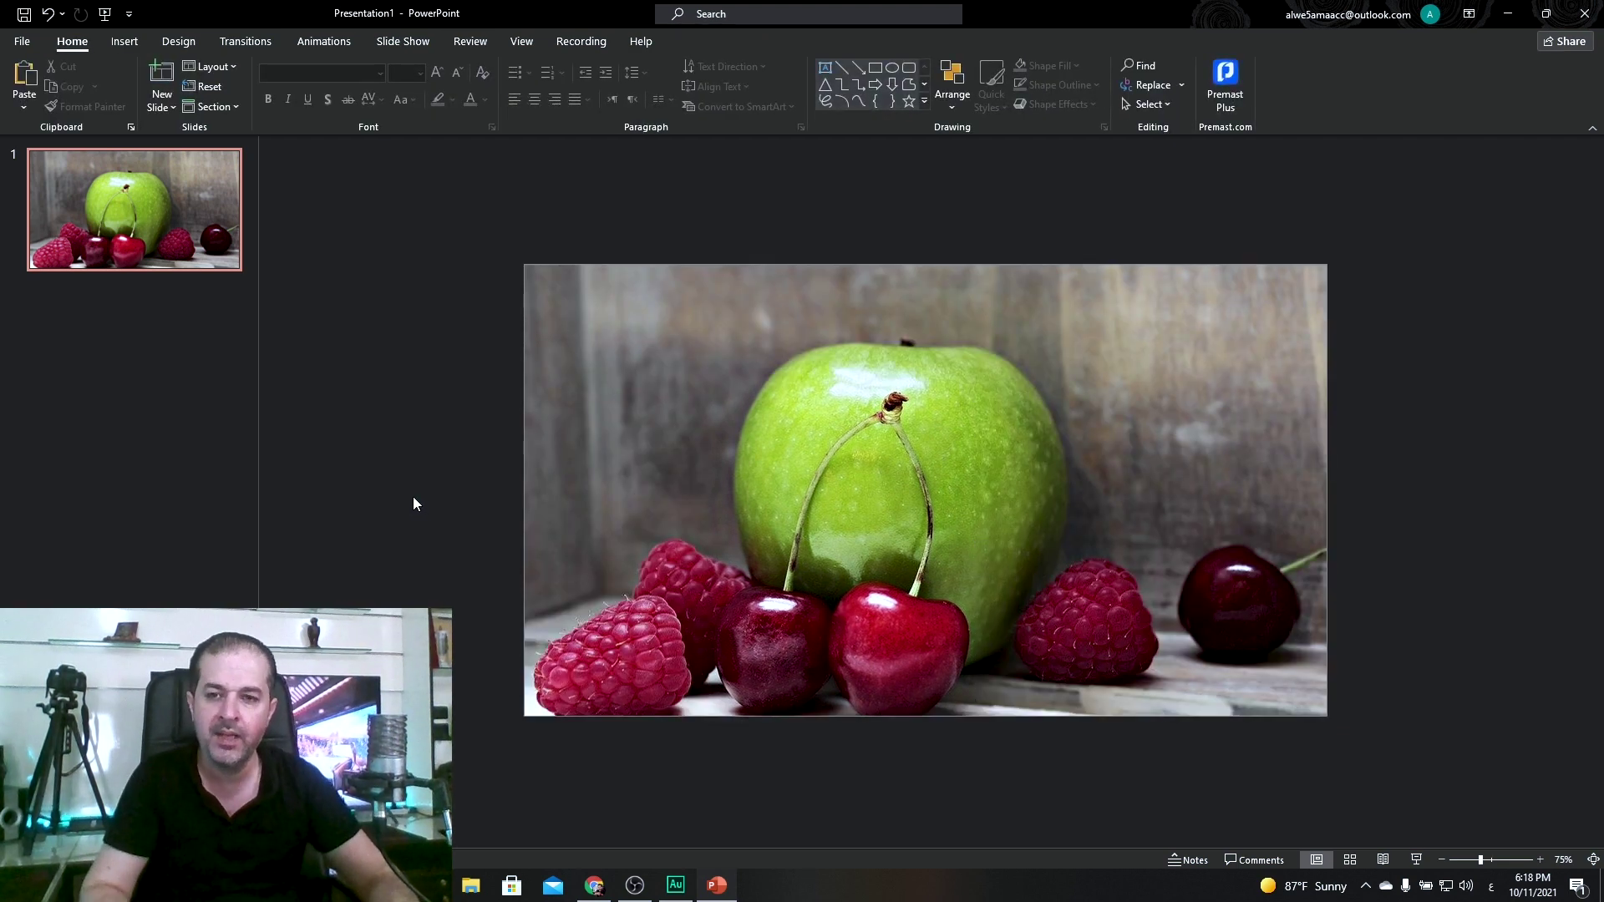
pyautogui.click(879, 440)
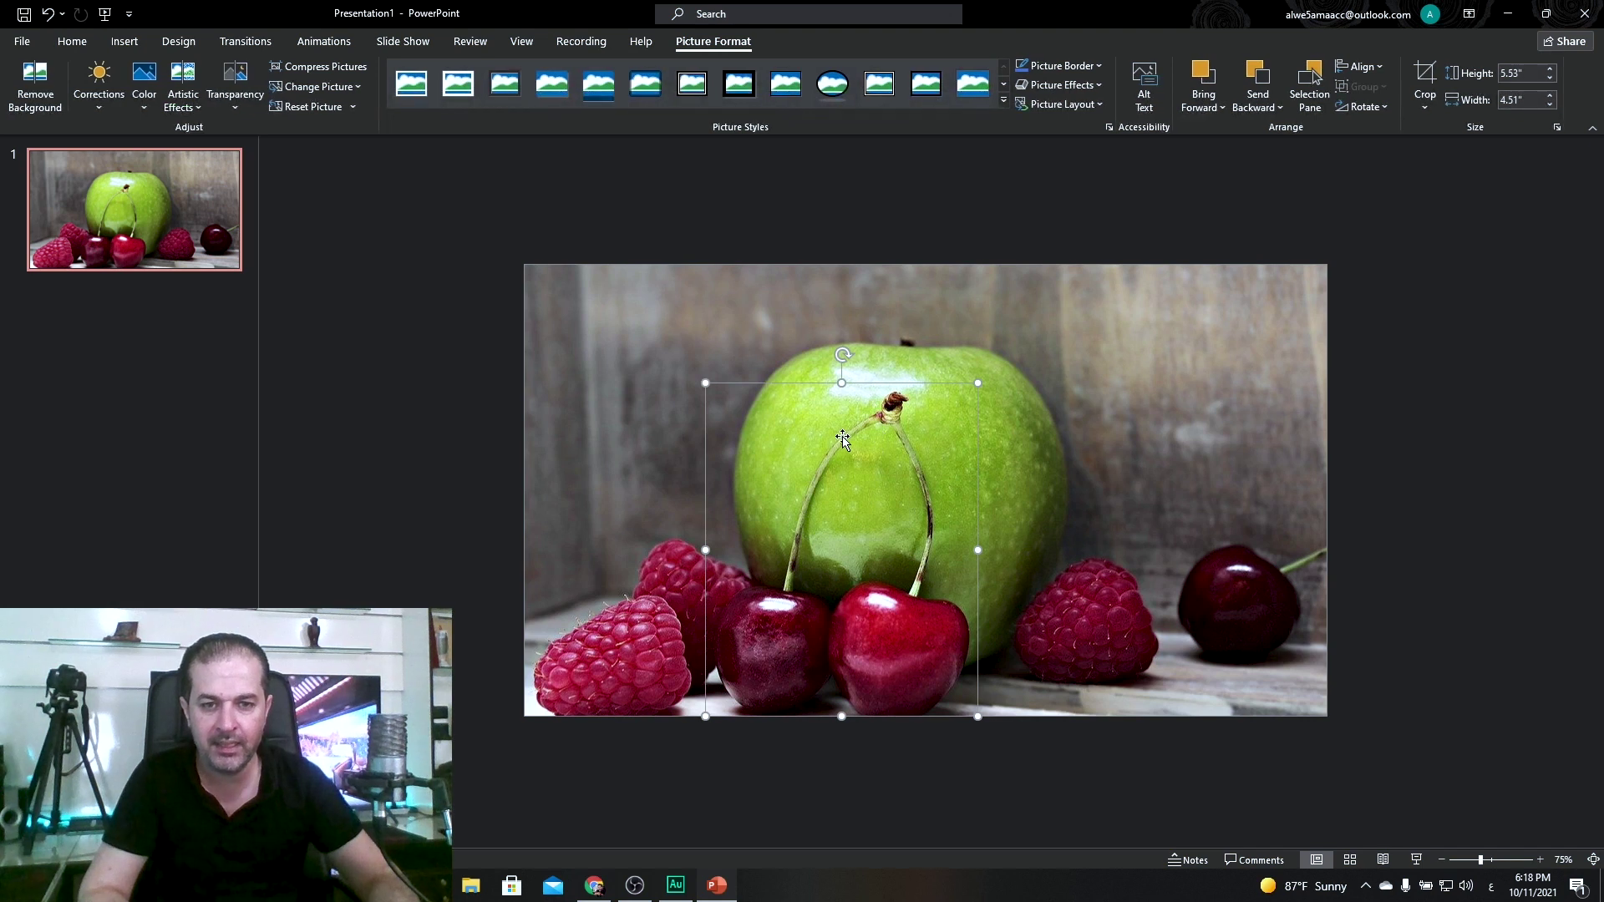
pyautogui.moveTo(860, 443); pyautogui.dragTo(1097, 460)
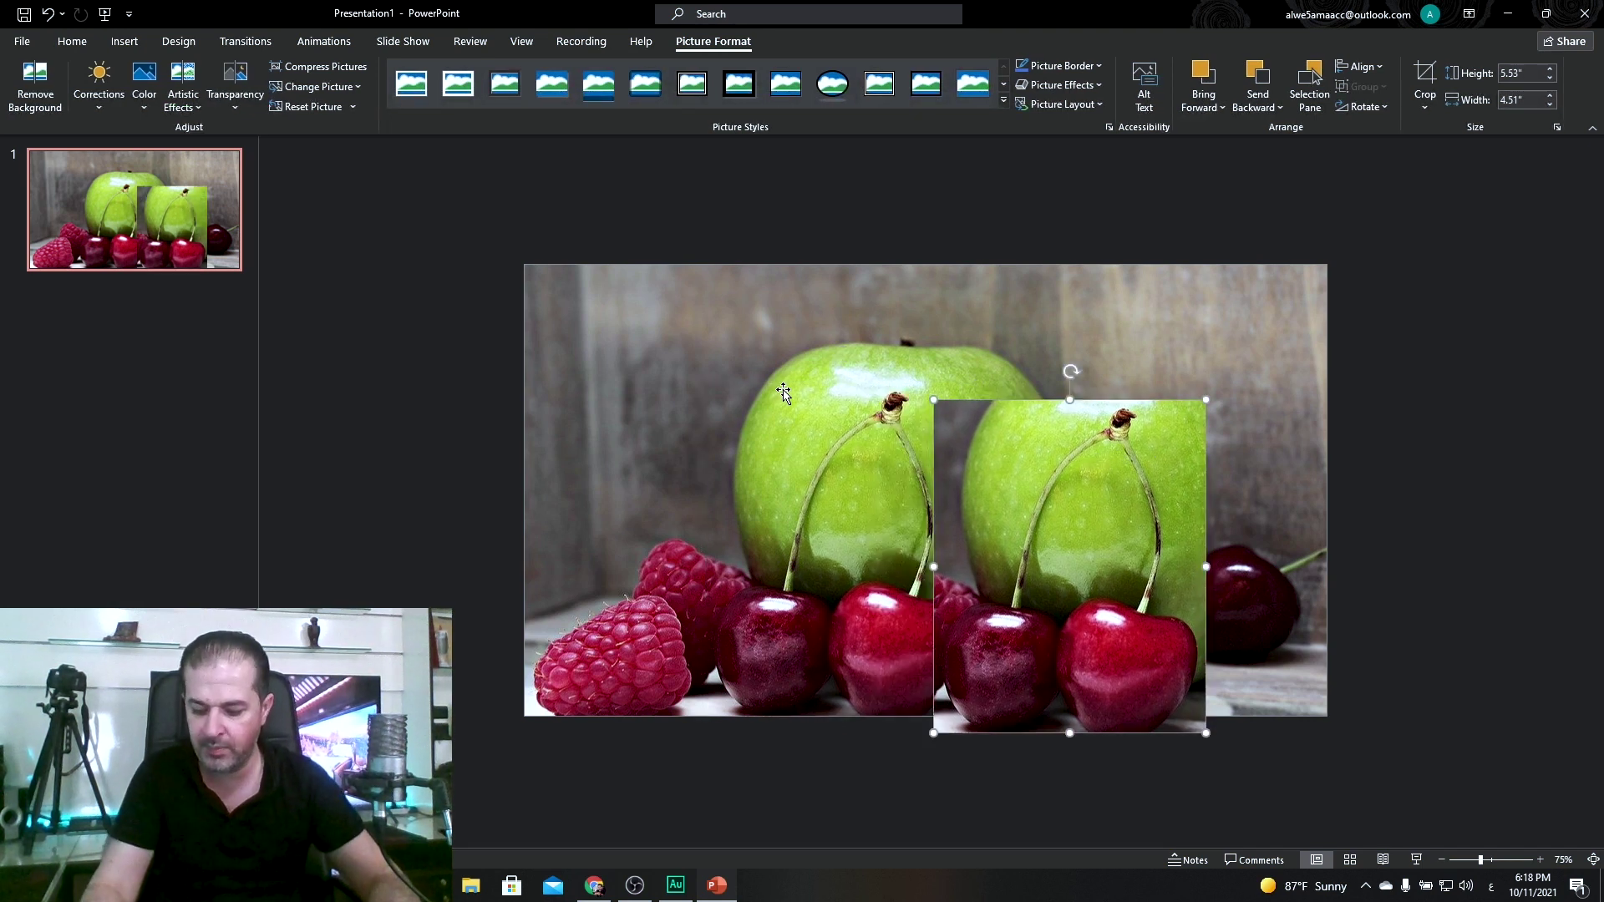
pyautogui.hotkey('ctrl', 'z')
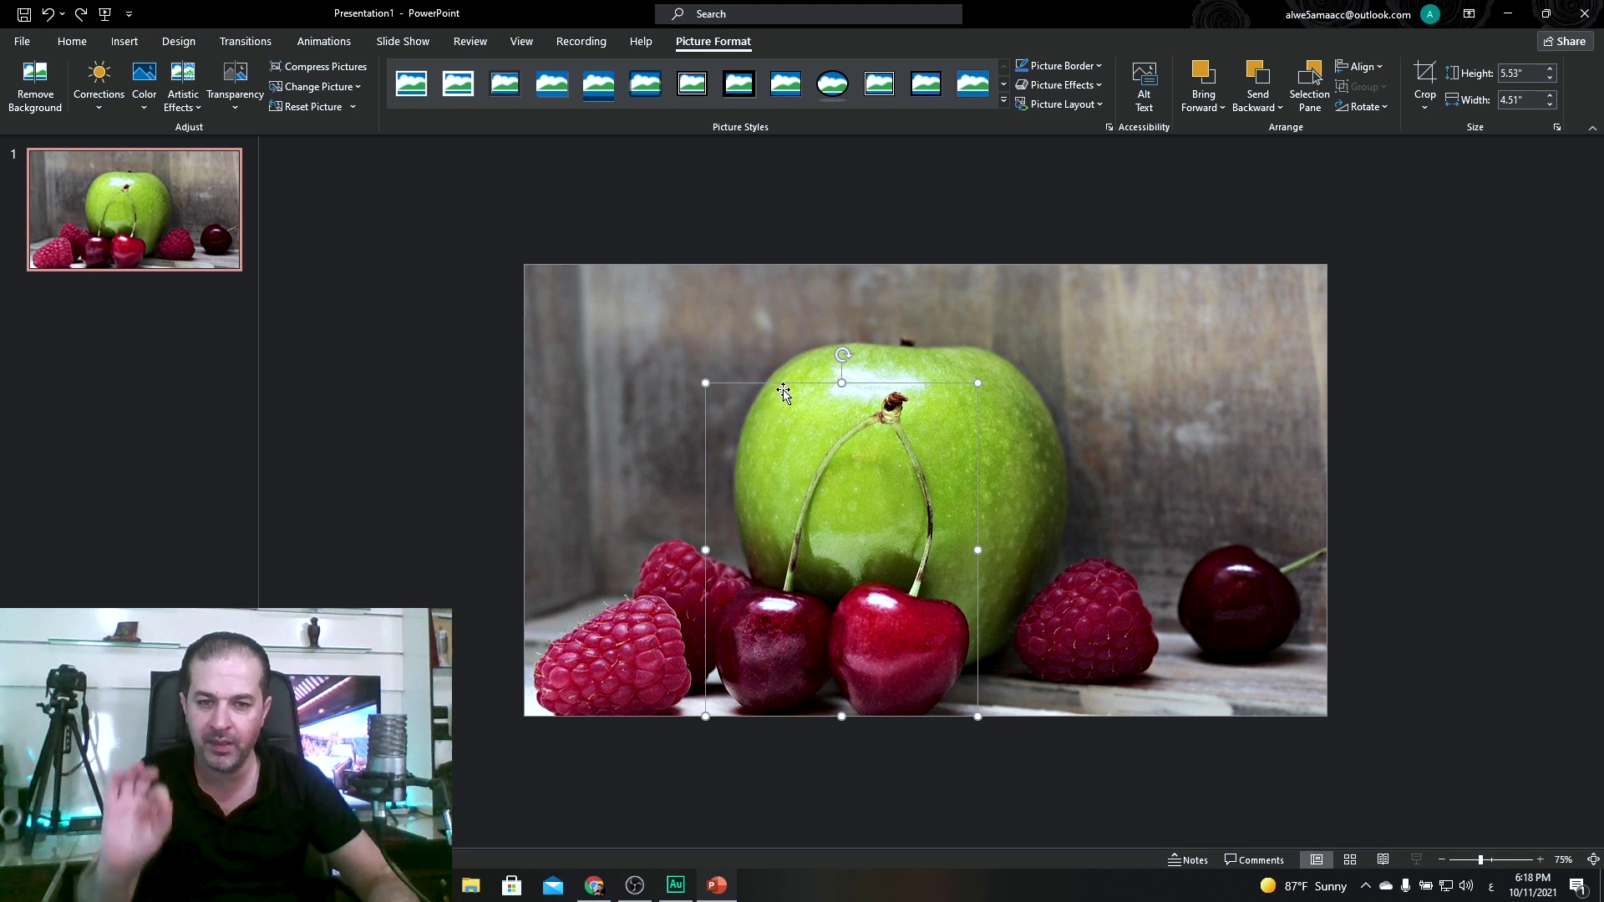
# In Format Picture, give the cropped piece an outer shadow and experiment with blur, size and distance.
pyautogui.rightClick(817, 453)
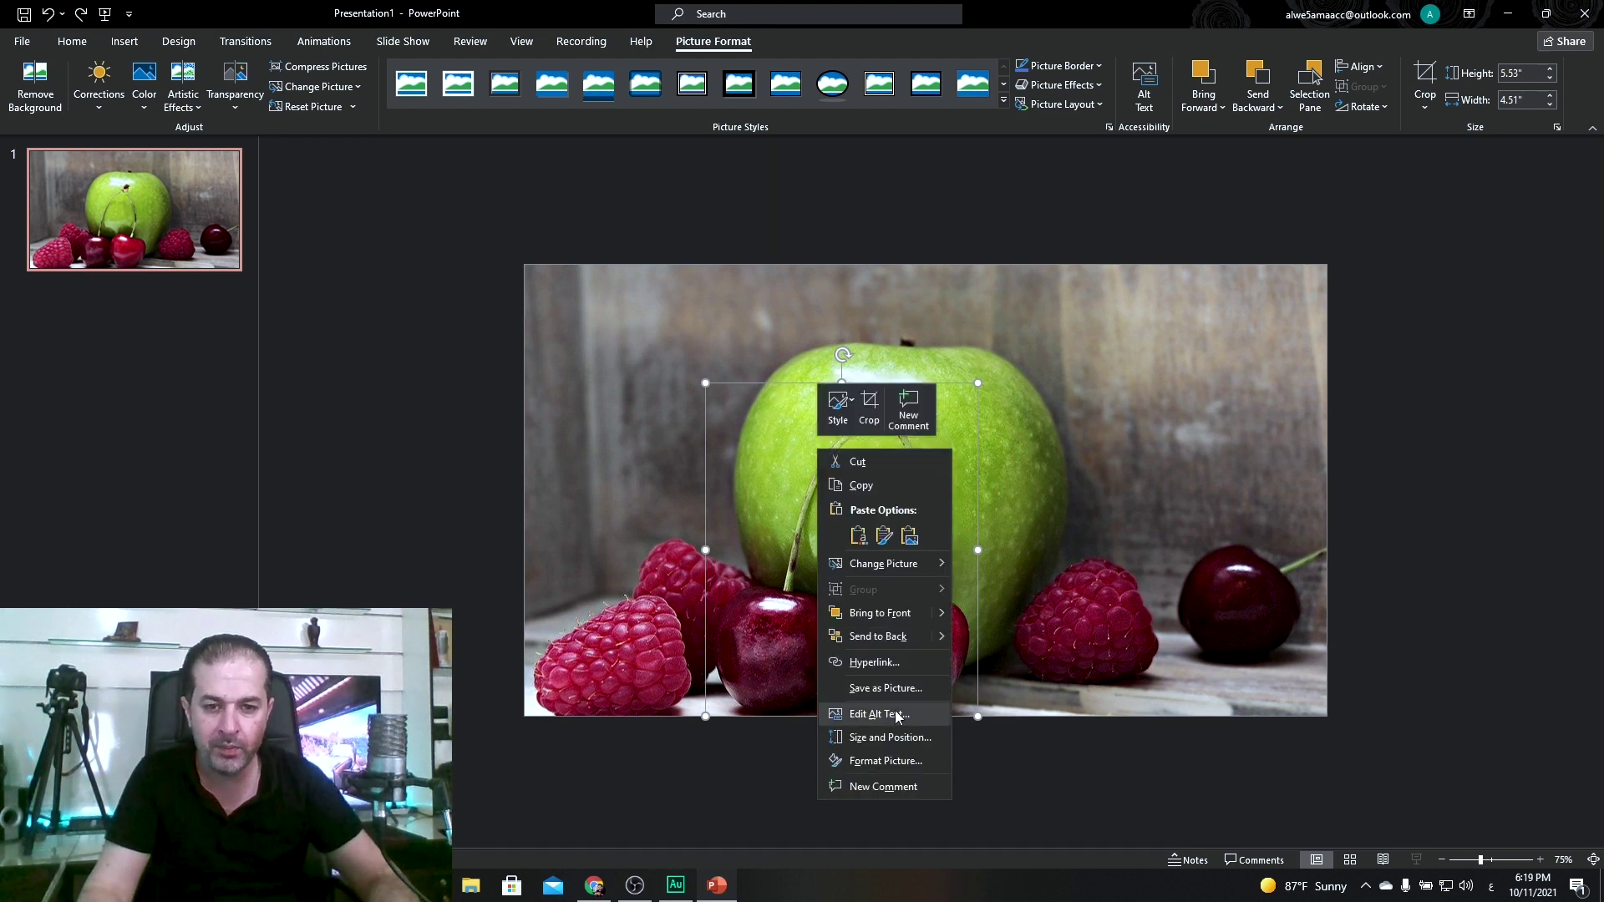
pyautogui.click(886, 760)
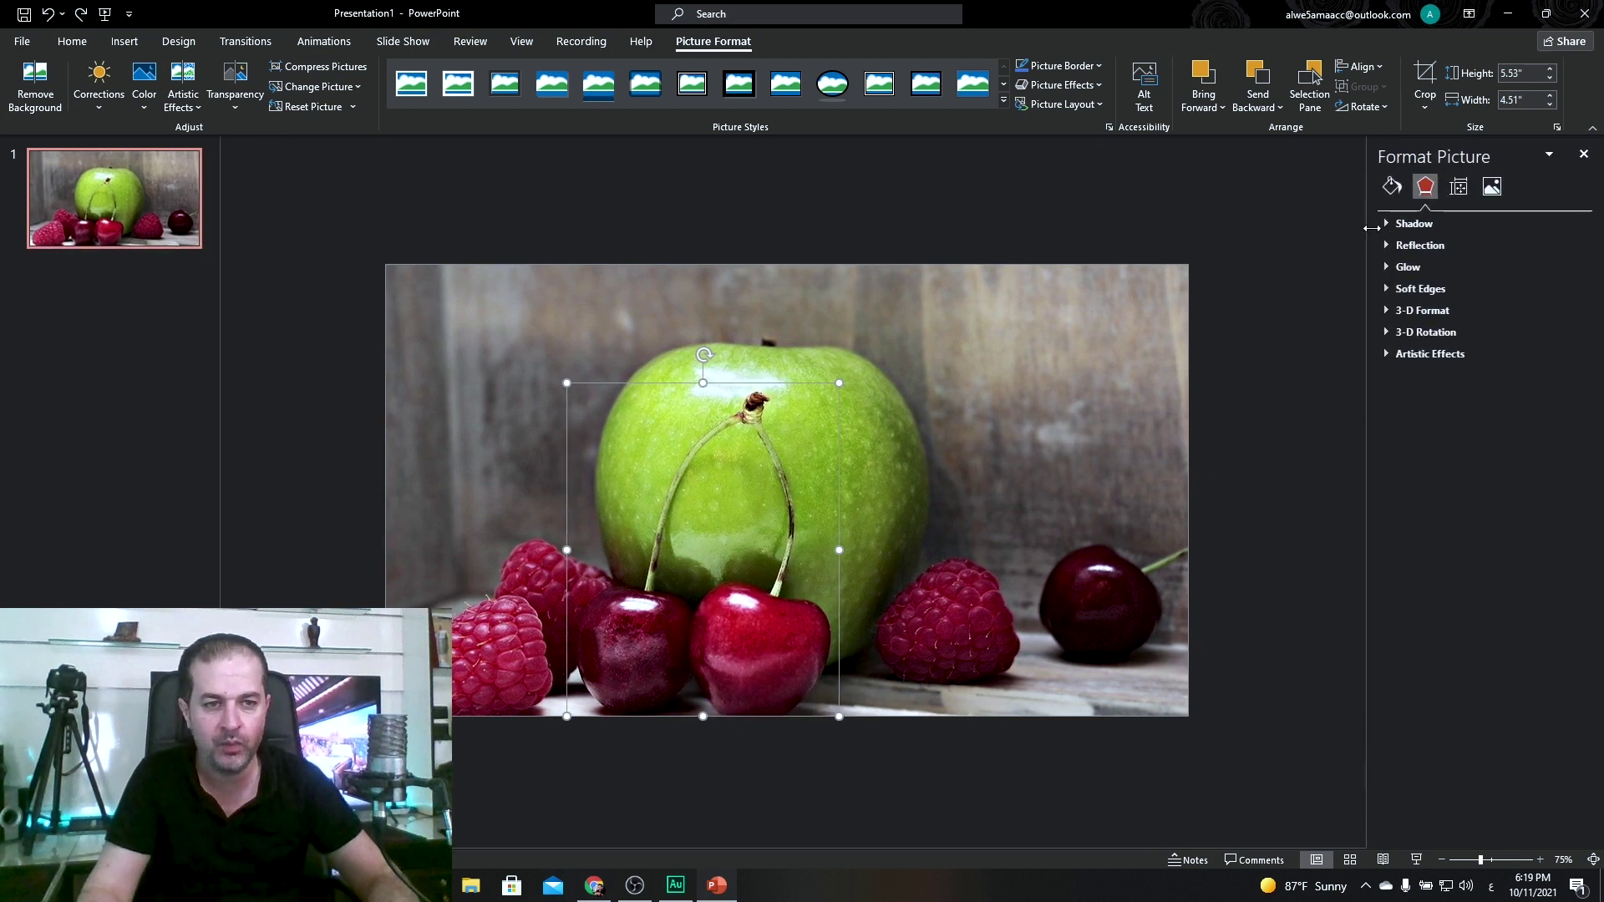
pyautogui.click(1391, 223)
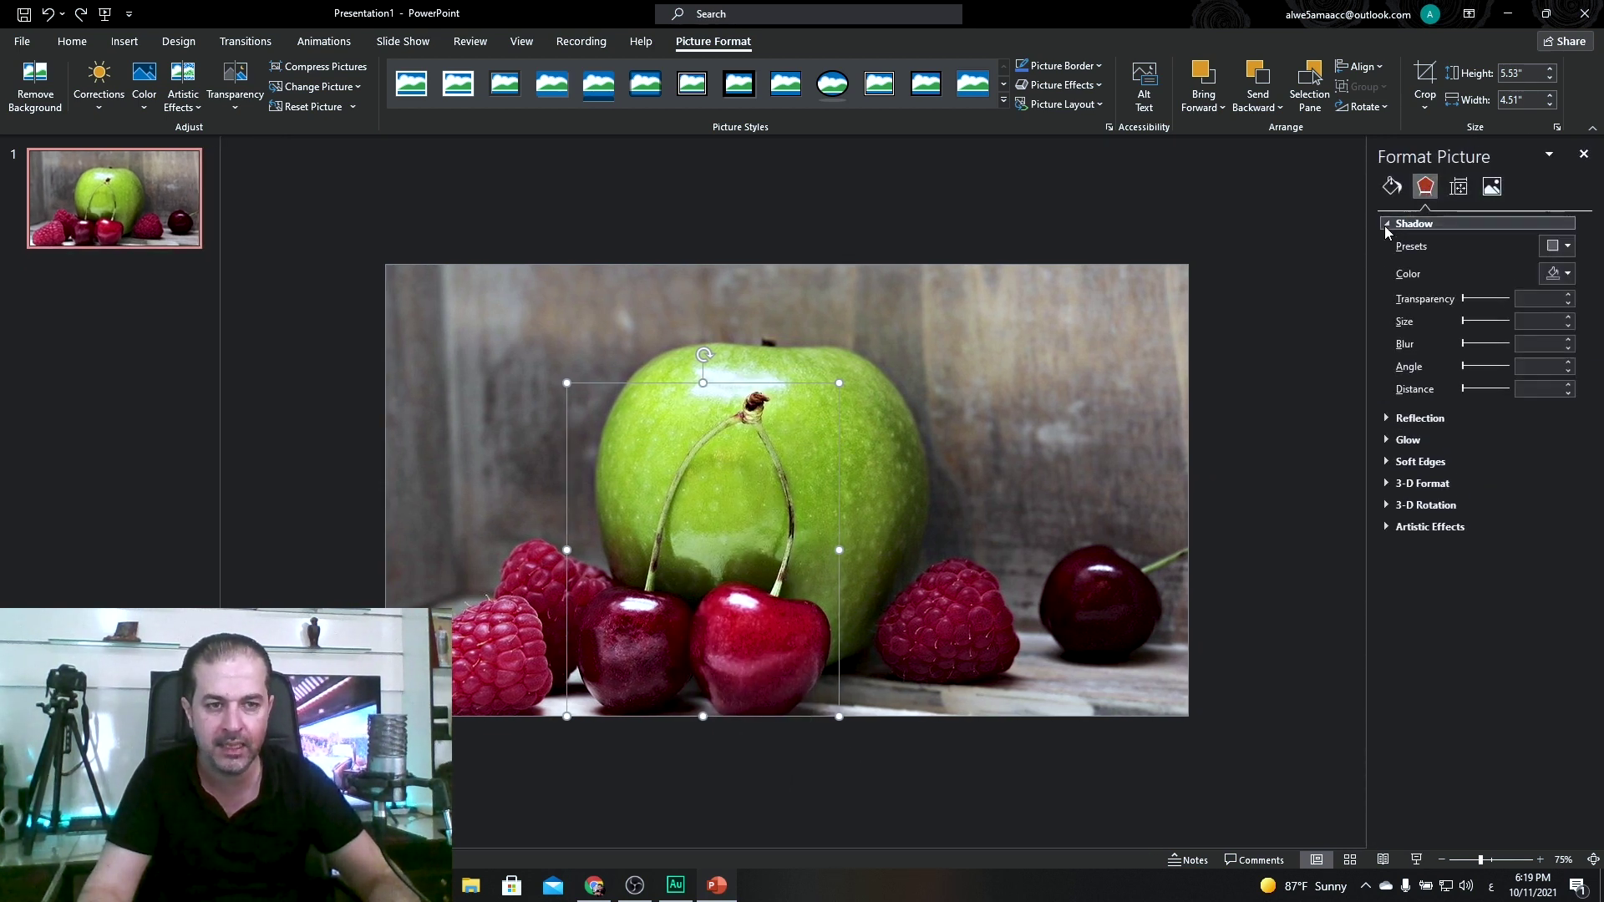
pyautogui.click(1563, 251)
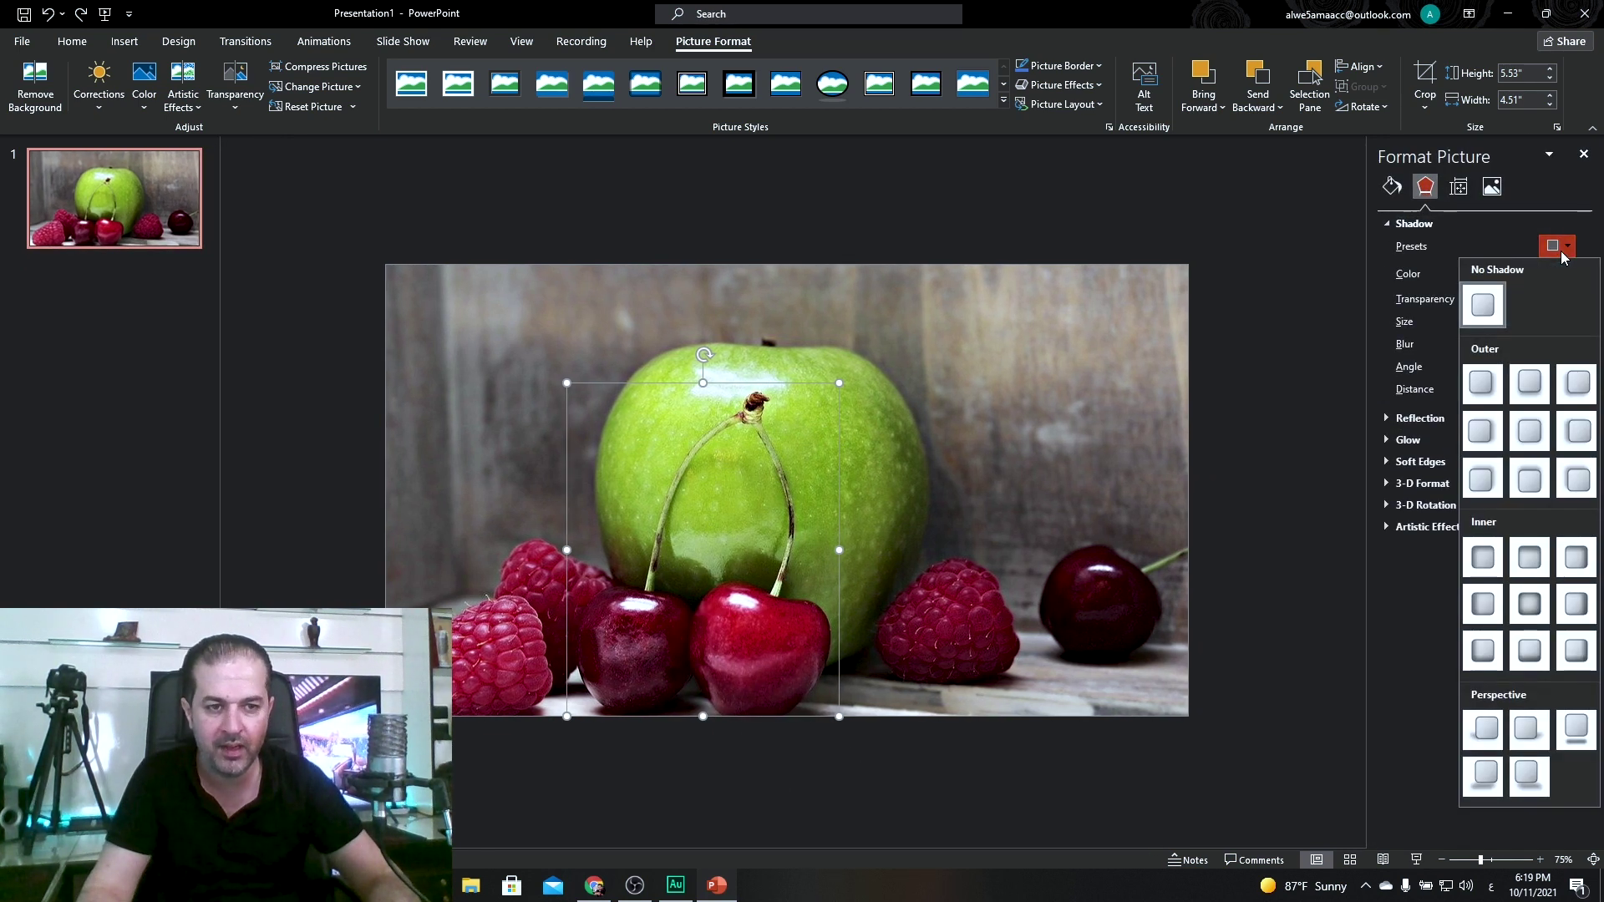
pyautogui.click(1578, 386)
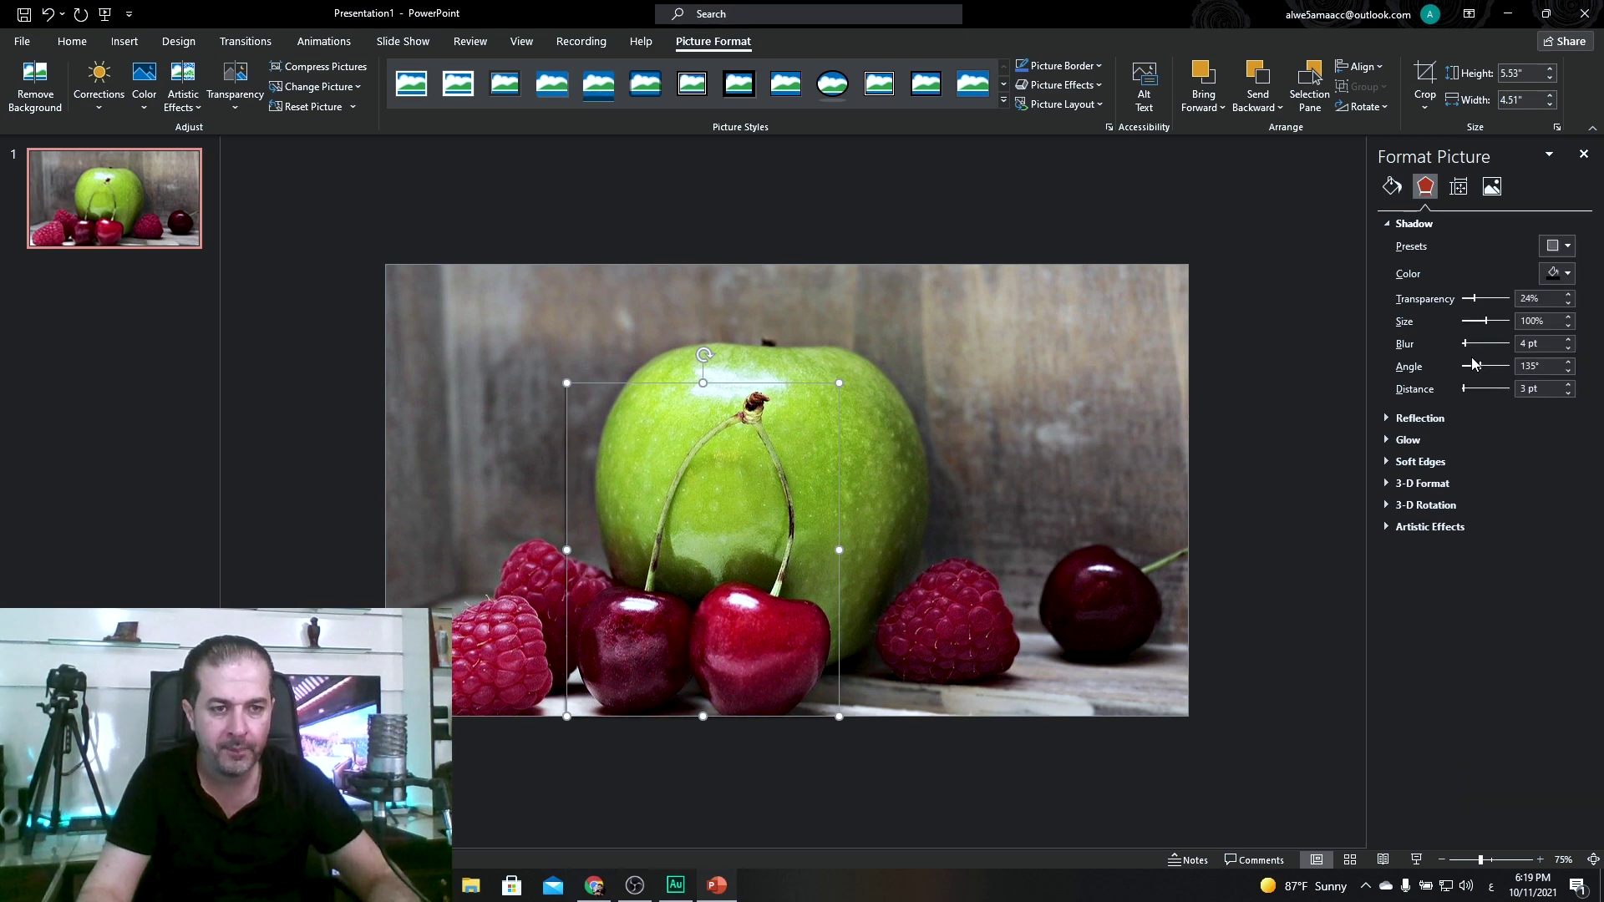
pyautogui.moveTo(1466, 349); pyautogui.dragTo(1489, 326)
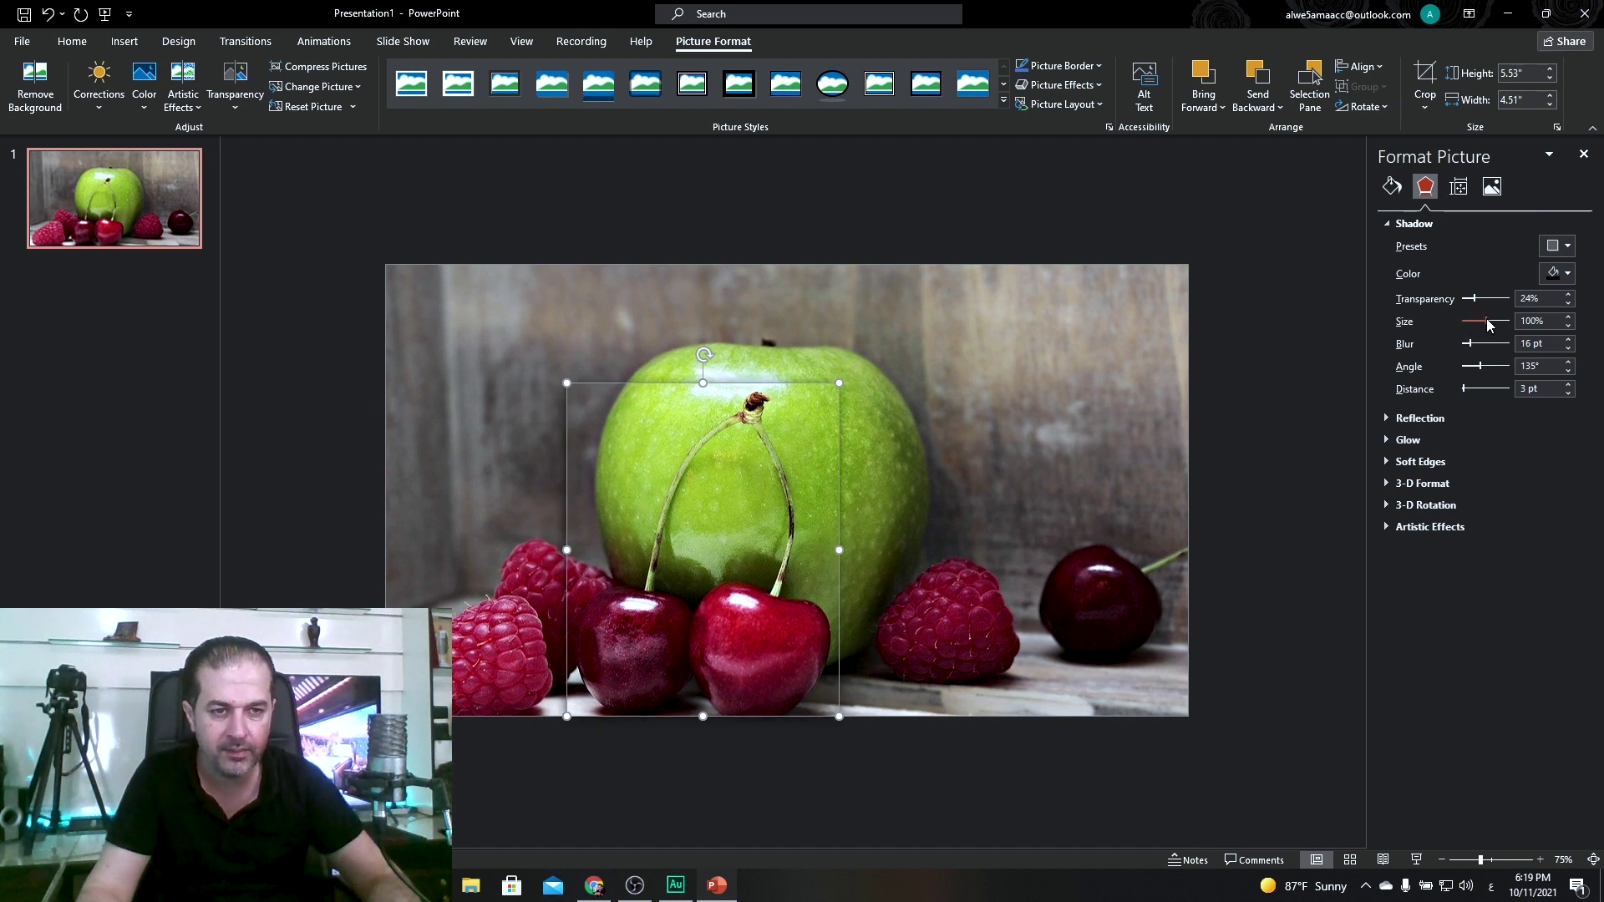
pyautogui.click(1569, 318)
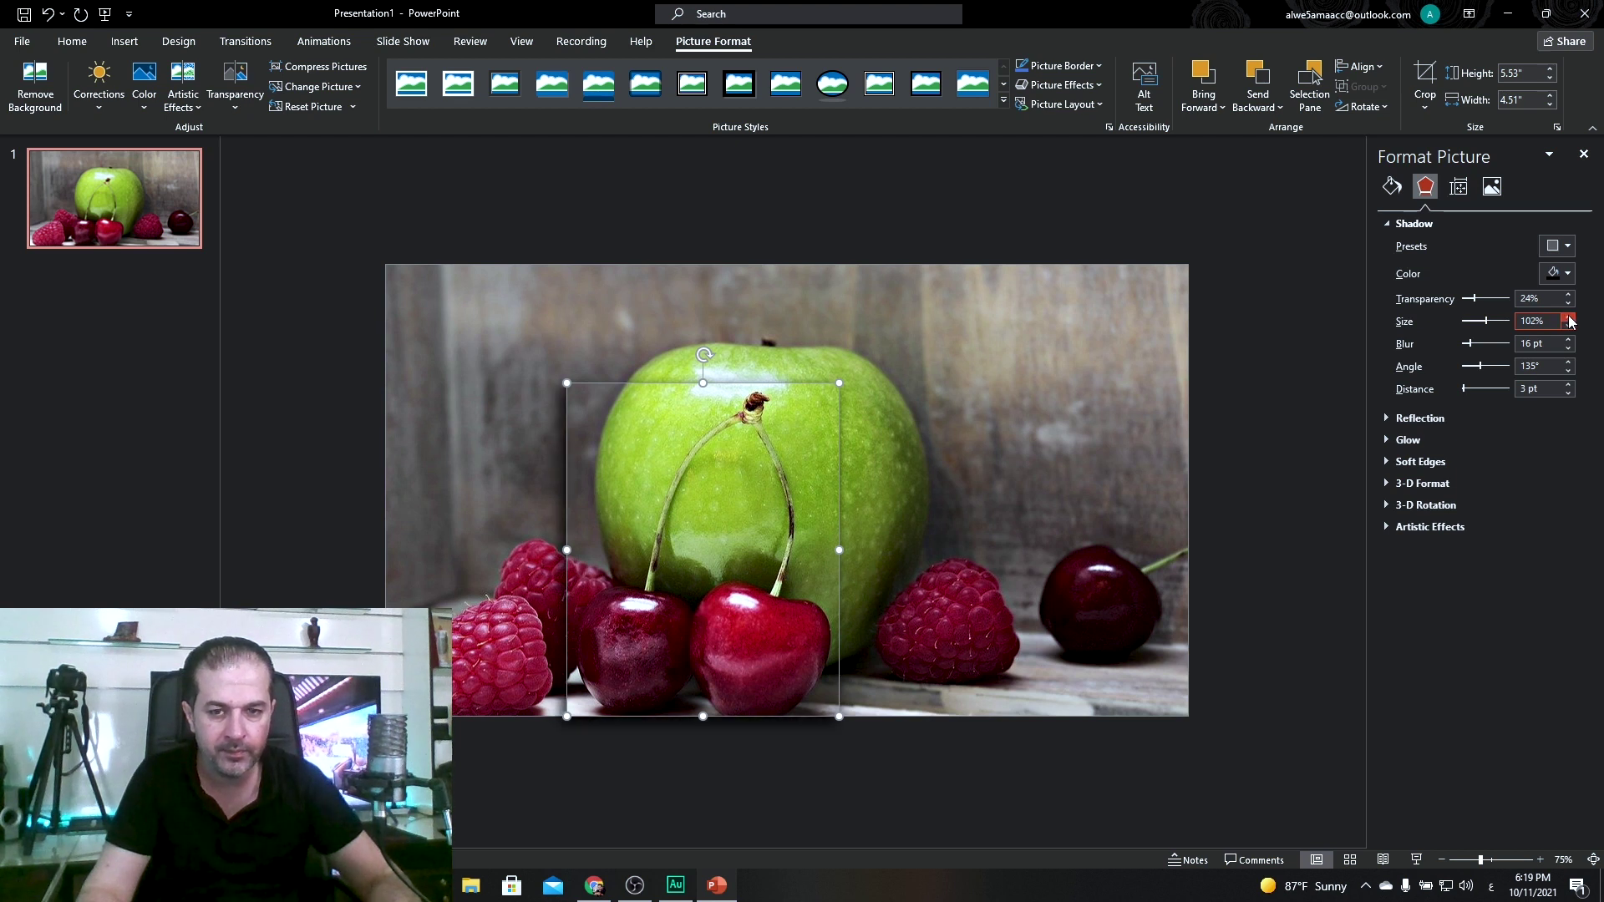
pyautogui.click(1465, 386)
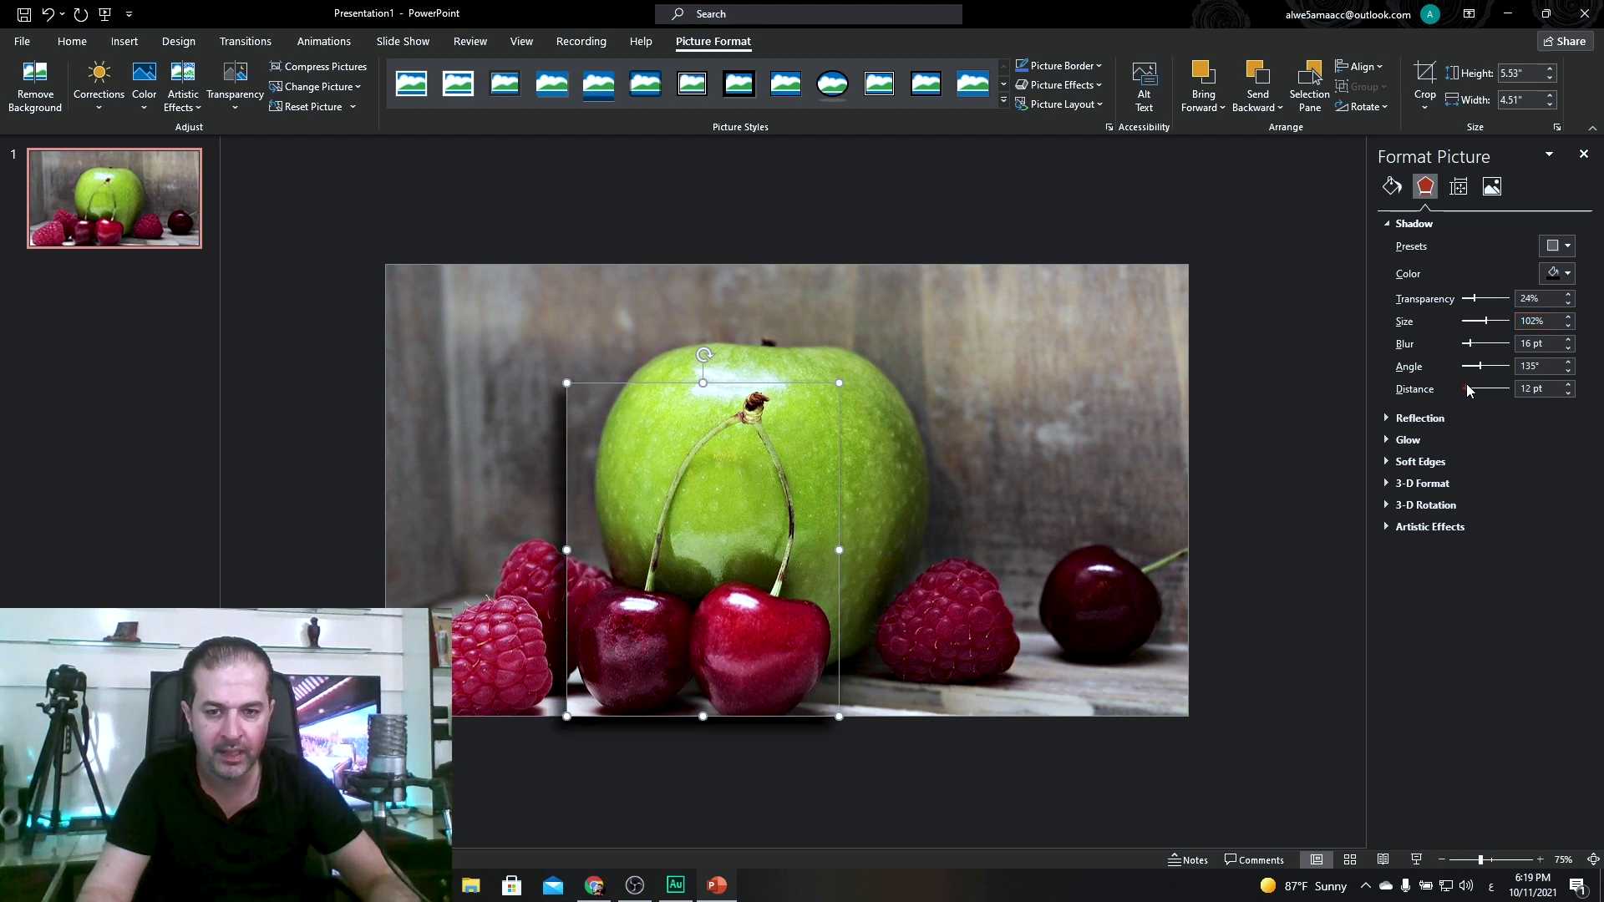
pyautogui.moveTo(1466, 386); pyautogui.dragTo(1465, 385)
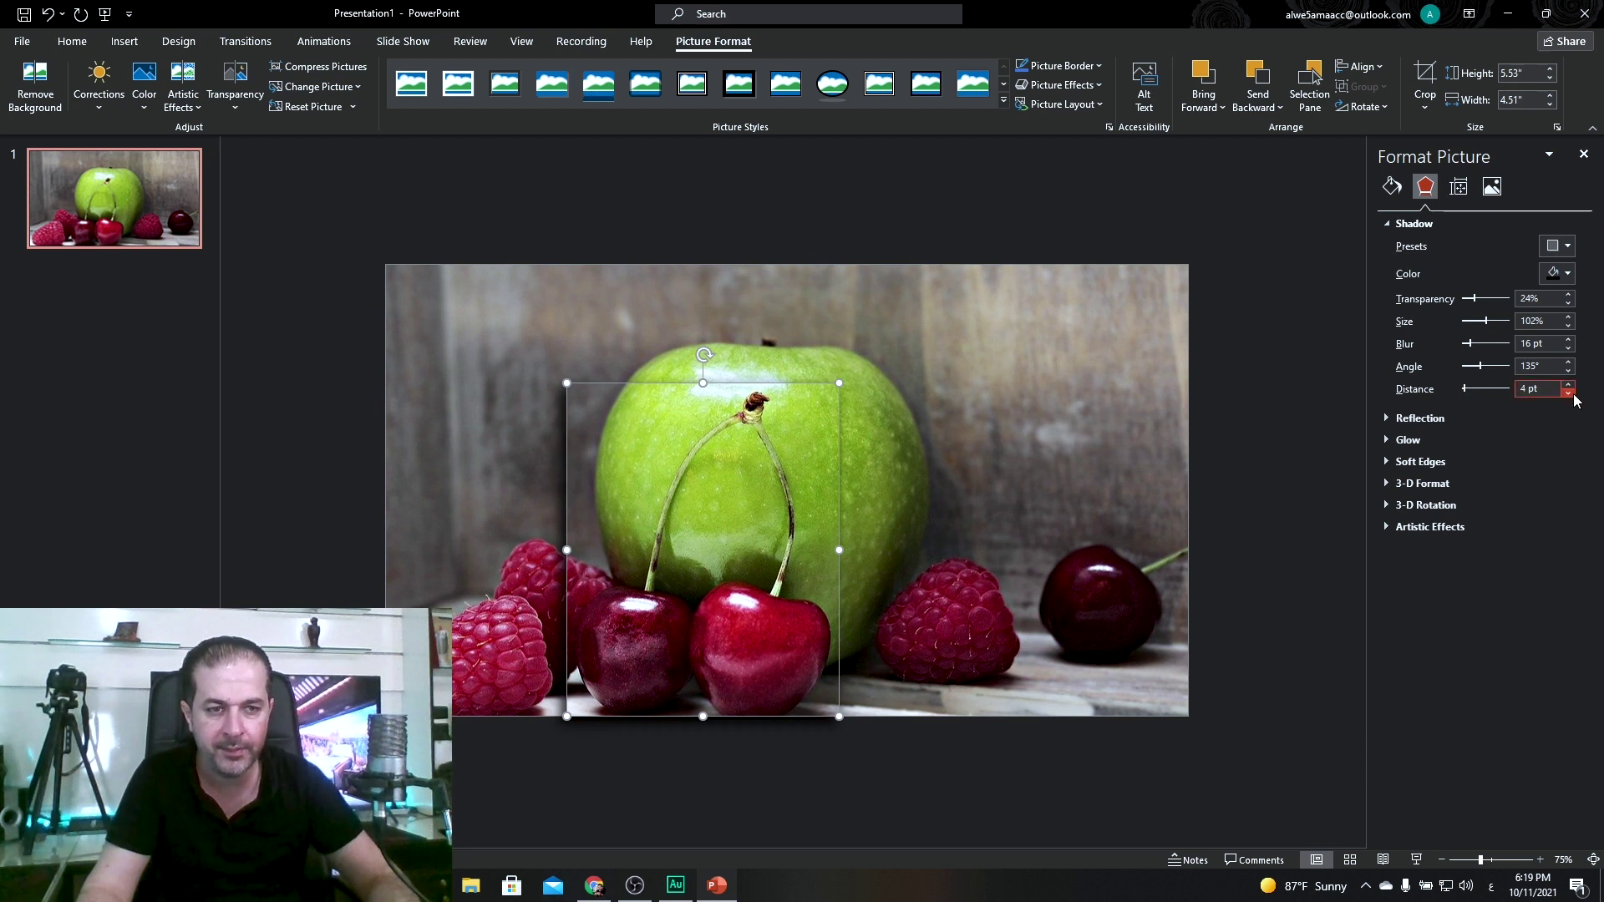
# Apply an outer shadow preset with about 23% transparency and 22 pt blur, then deselect.
pyautogui.click(1560, 249)
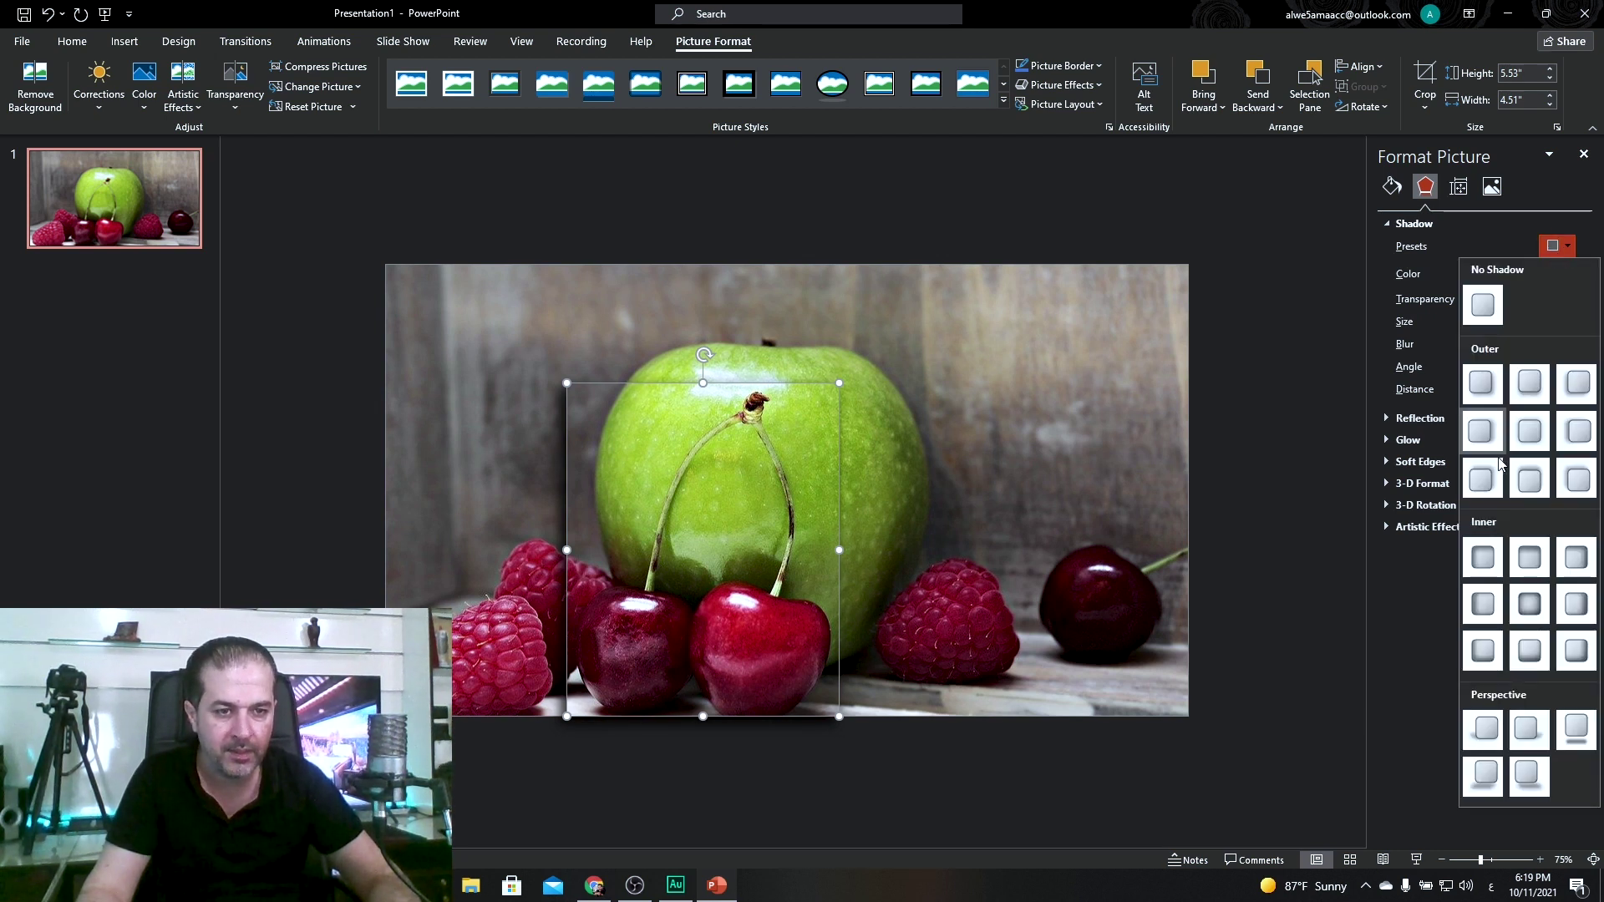
pyautogui.click(1481, 479)
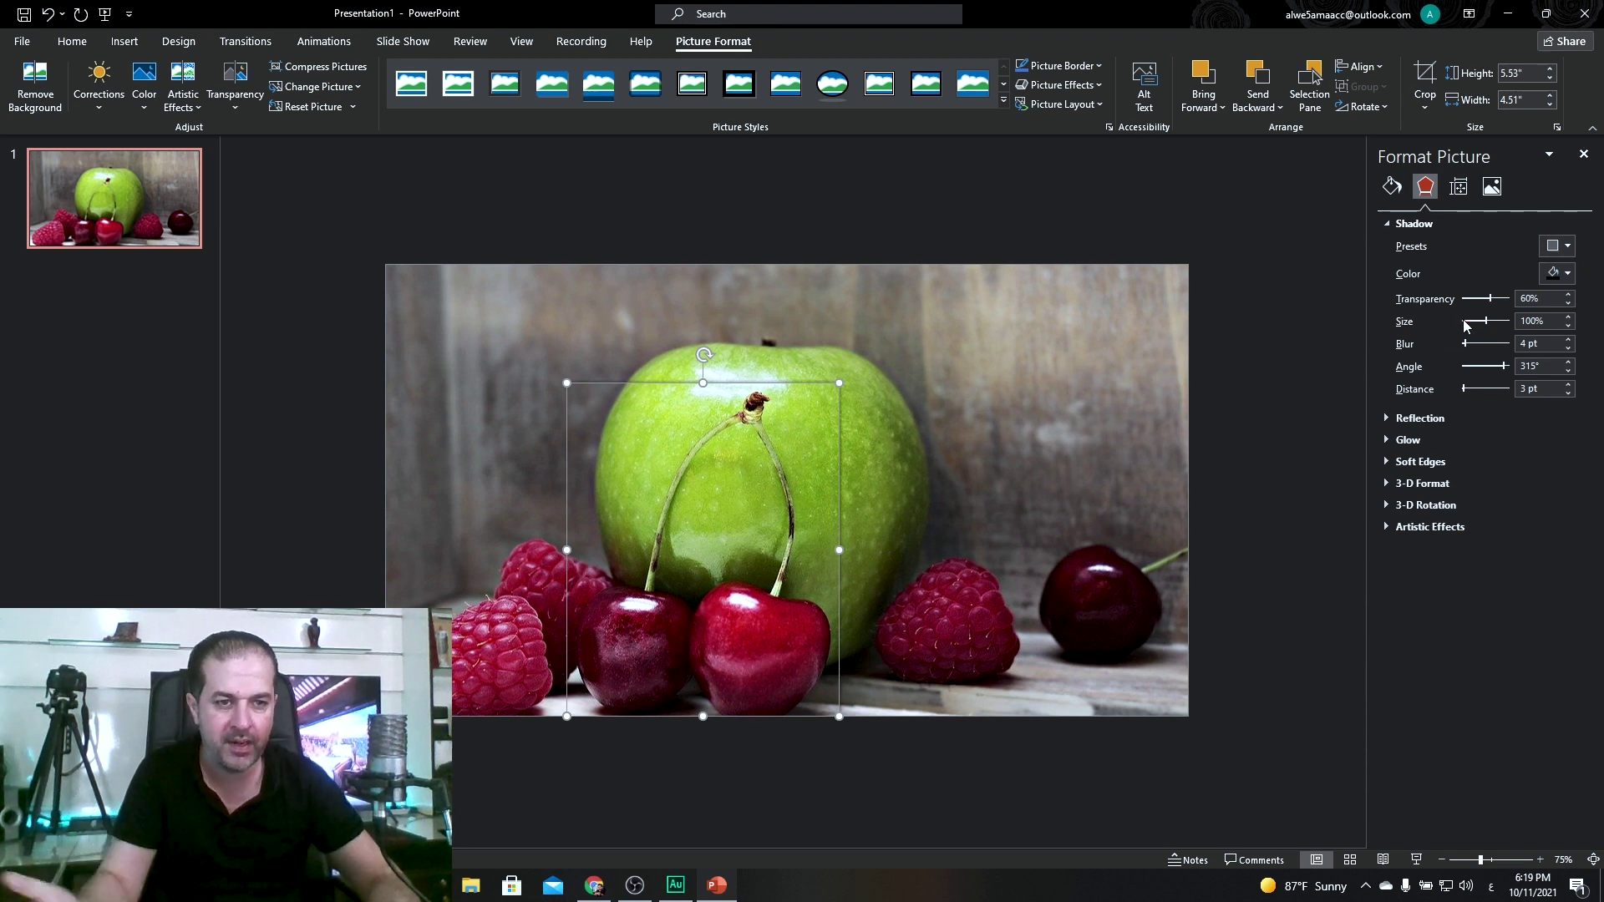
pyautogui.moveTo(1491, 302); pyautogui.dragTo(1475, 302)
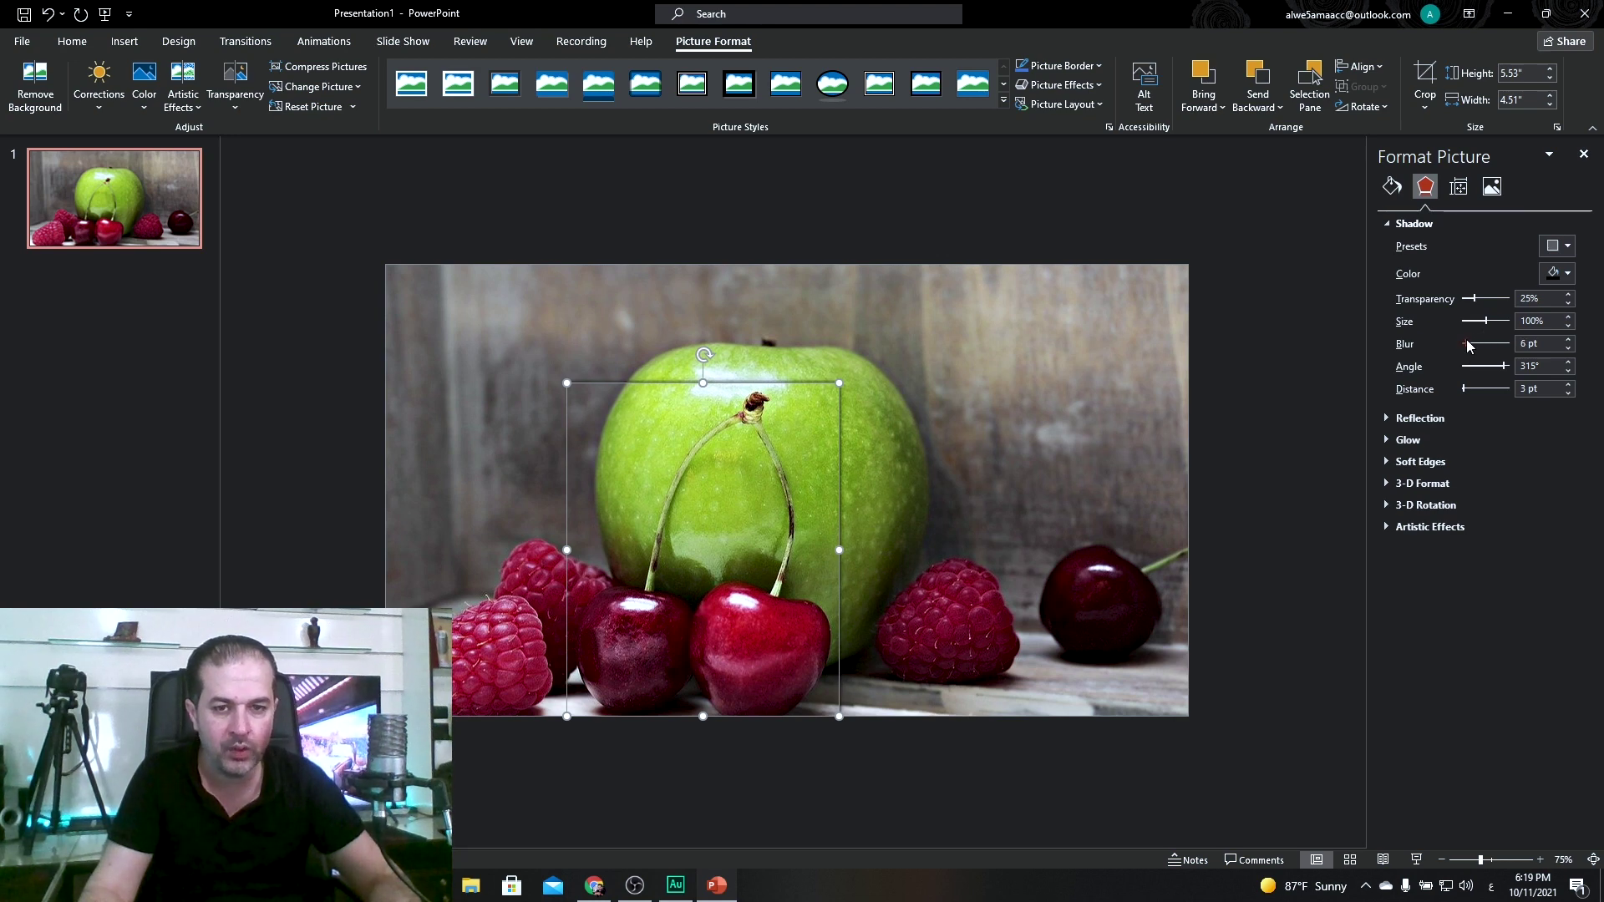
pyautogui.moveTo(1469, 346); pyautogui.dragTo(1474, 346)
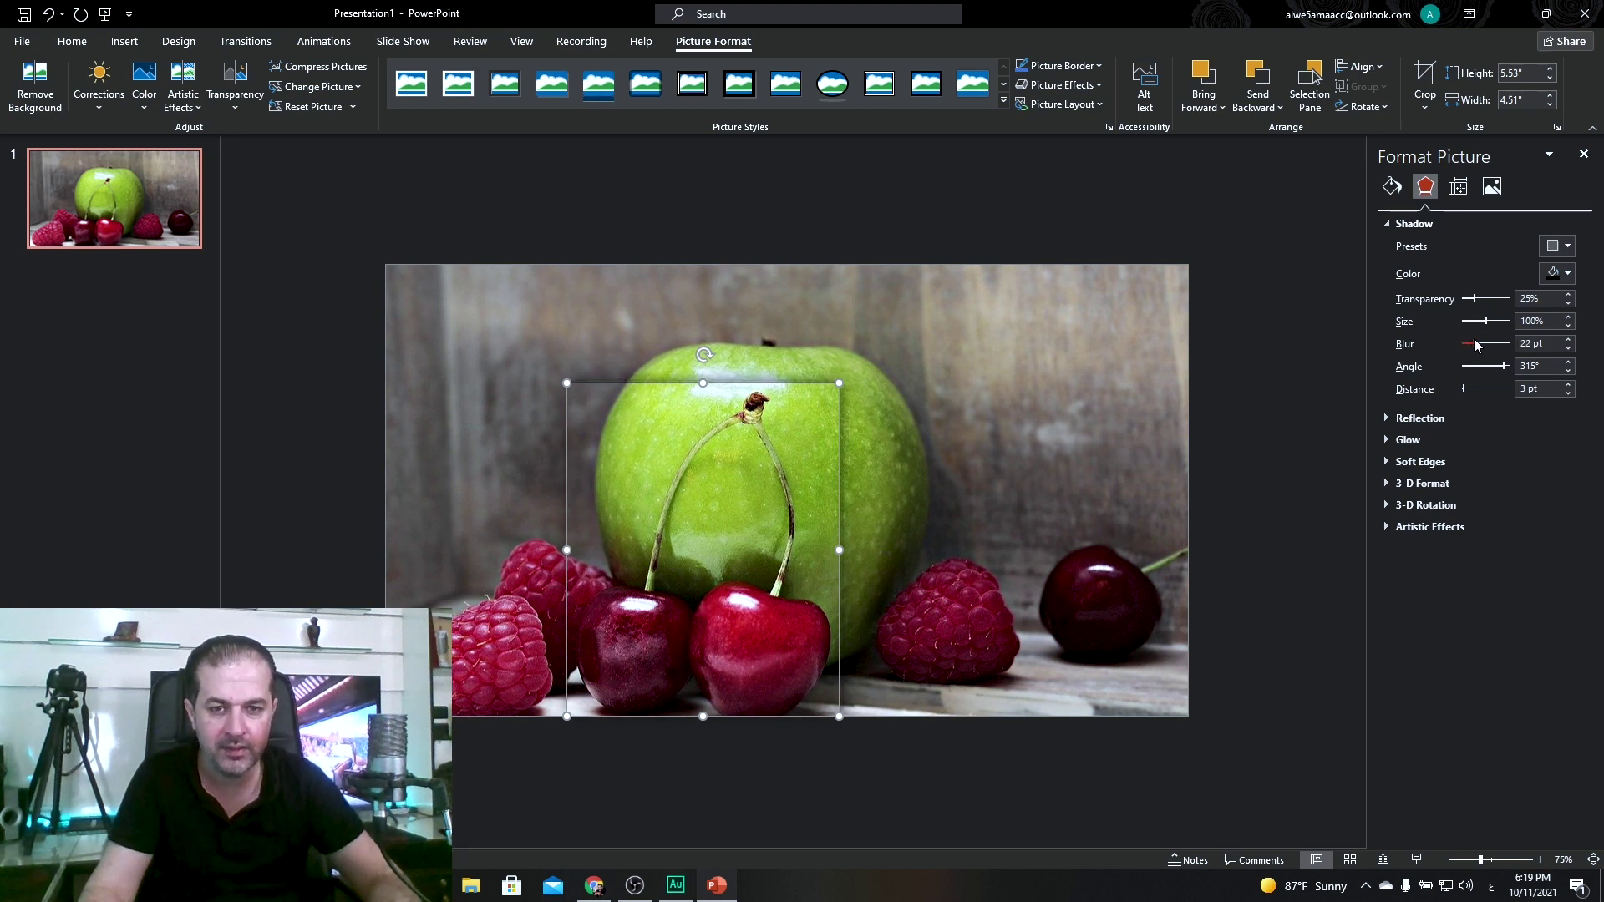
pyautogui.click(1223, 538)
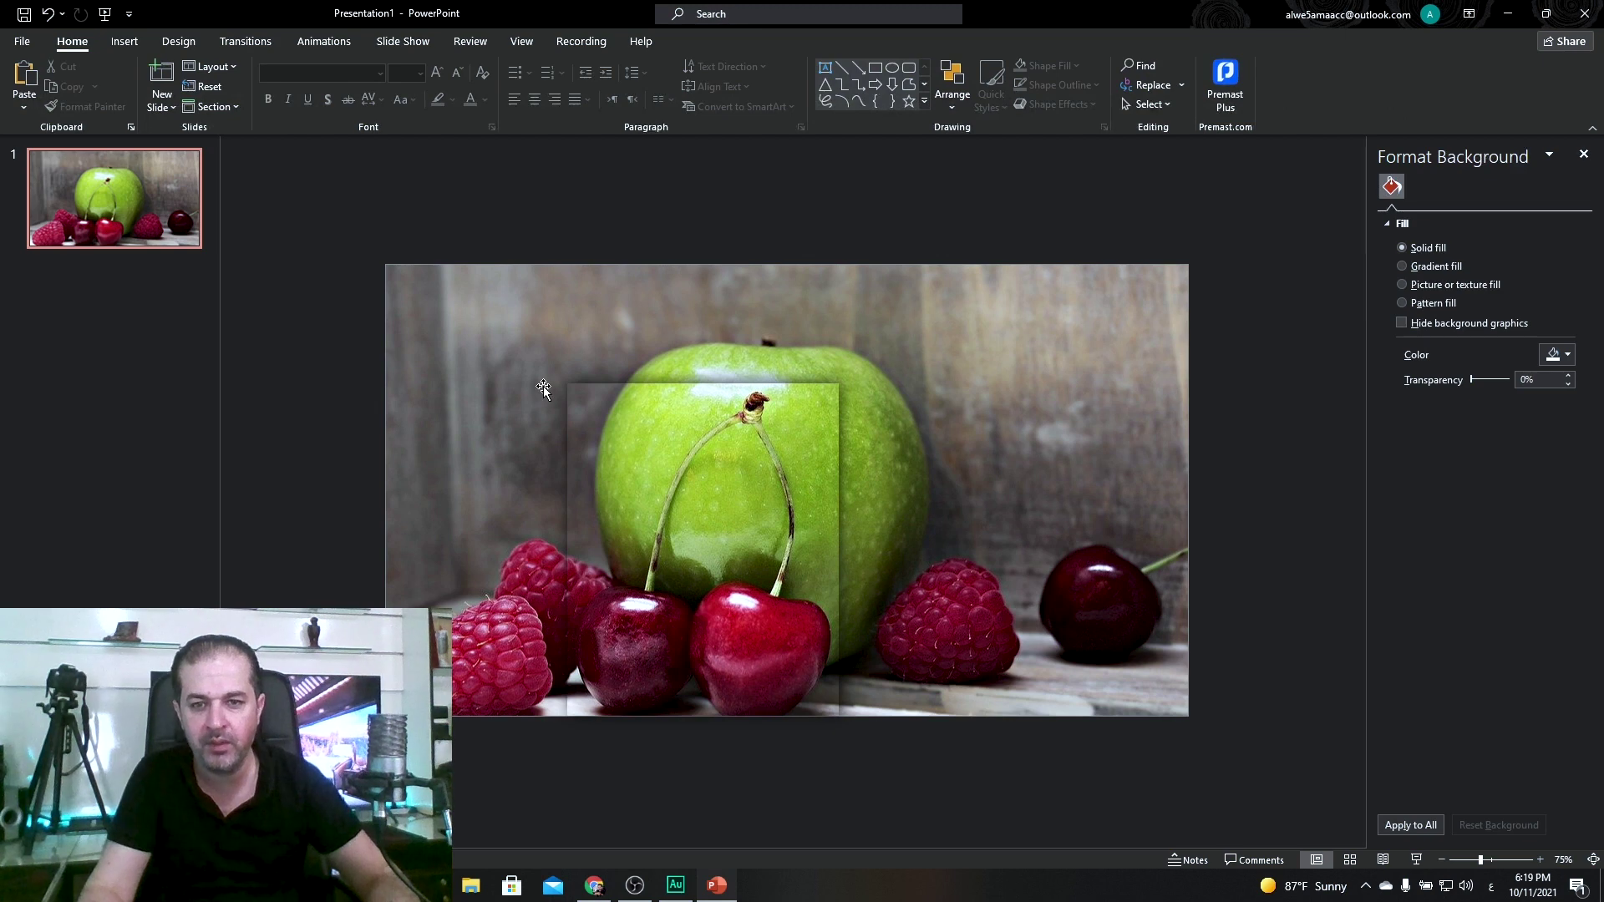
pyautogui.click(653, 388)
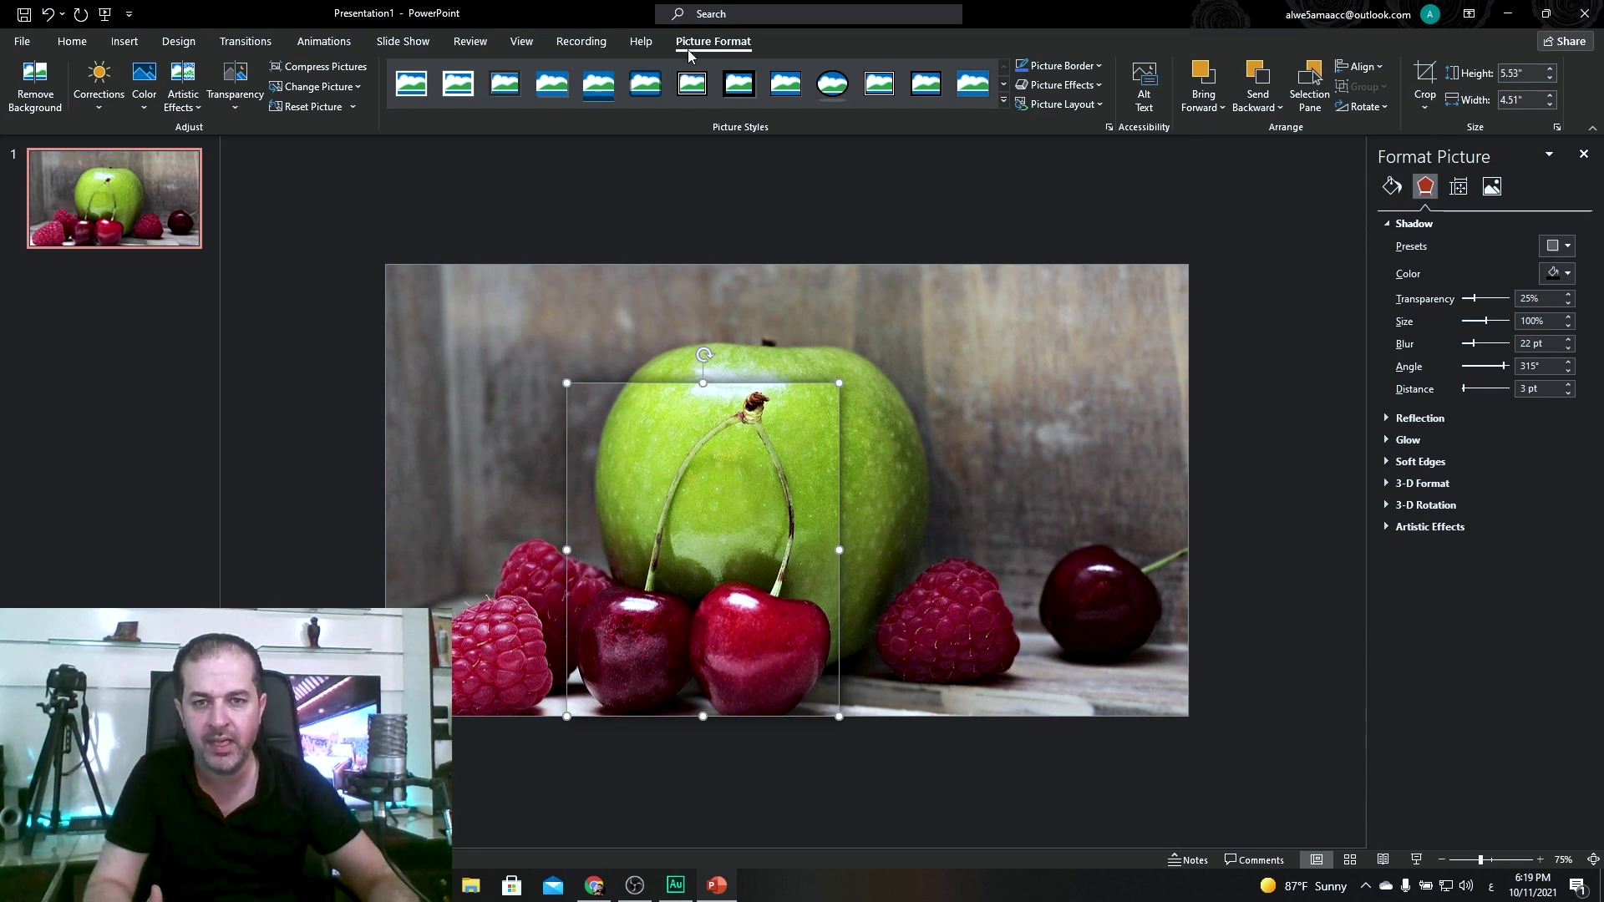
pyautogui.click(1004, 100)
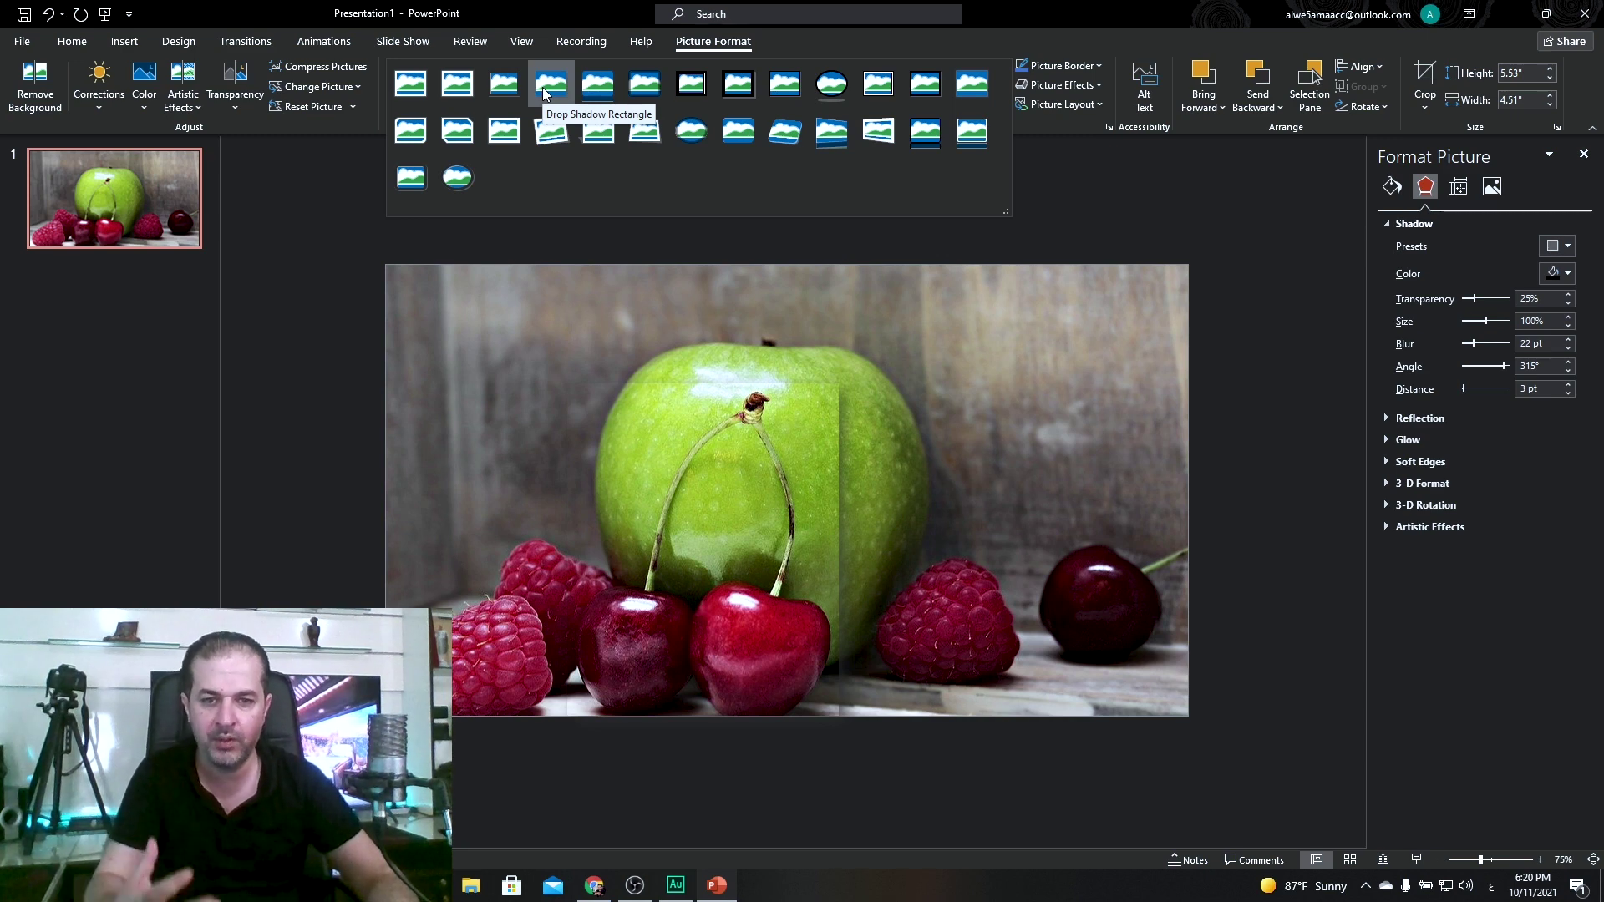
pyautogui.click(543, 87)
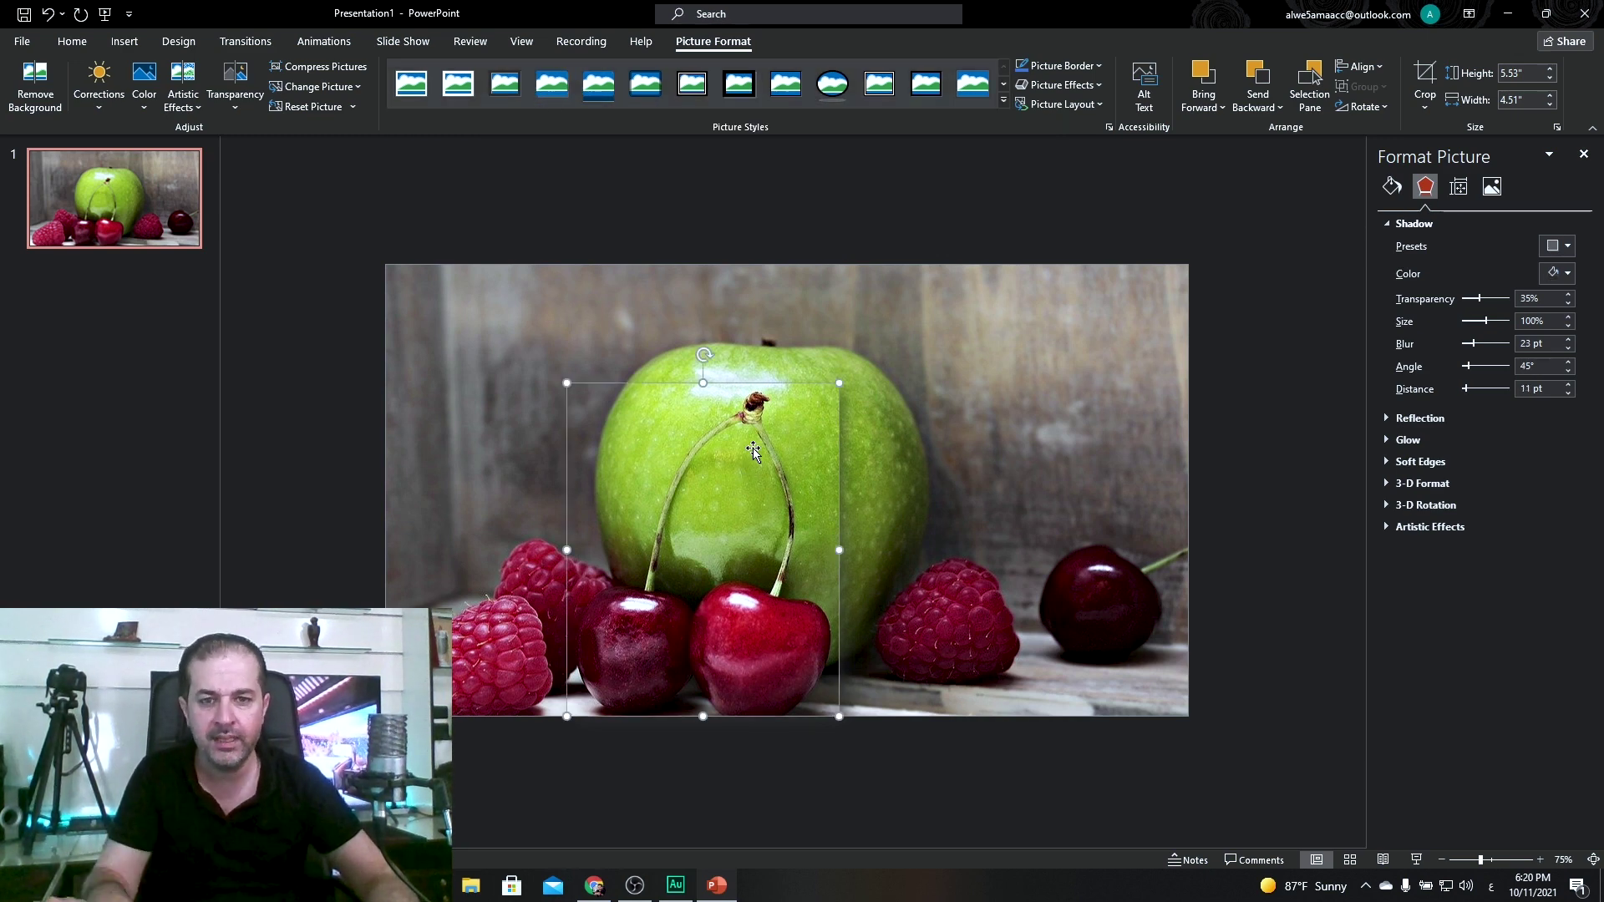
pyautogui.hotkey('ctrl', 'z')
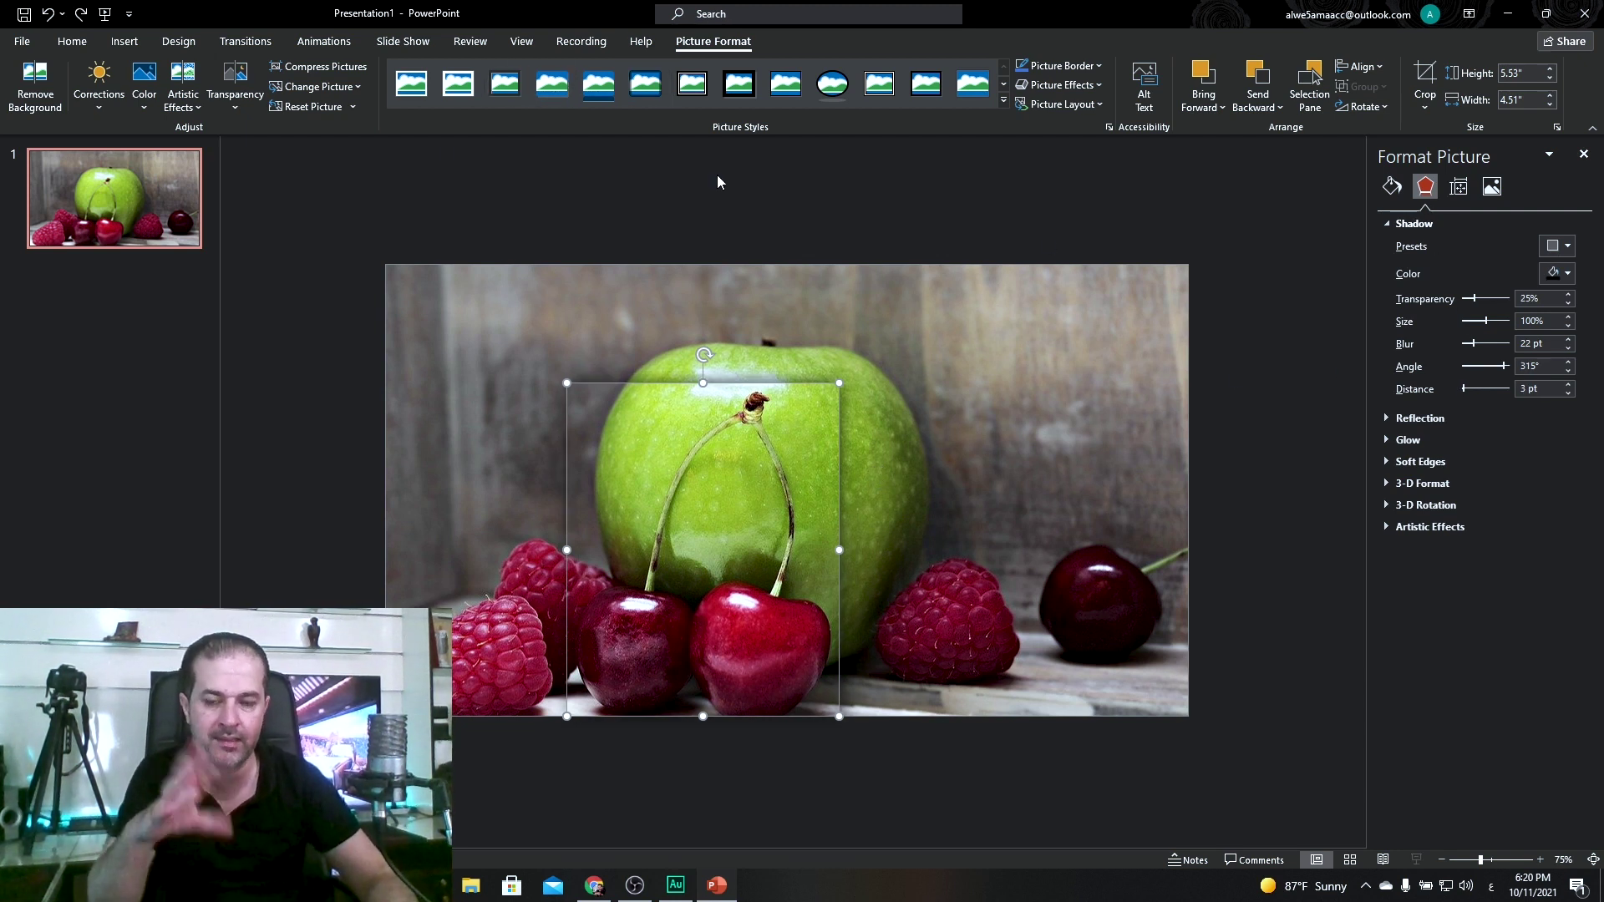
pyautogui.click(920, 758)
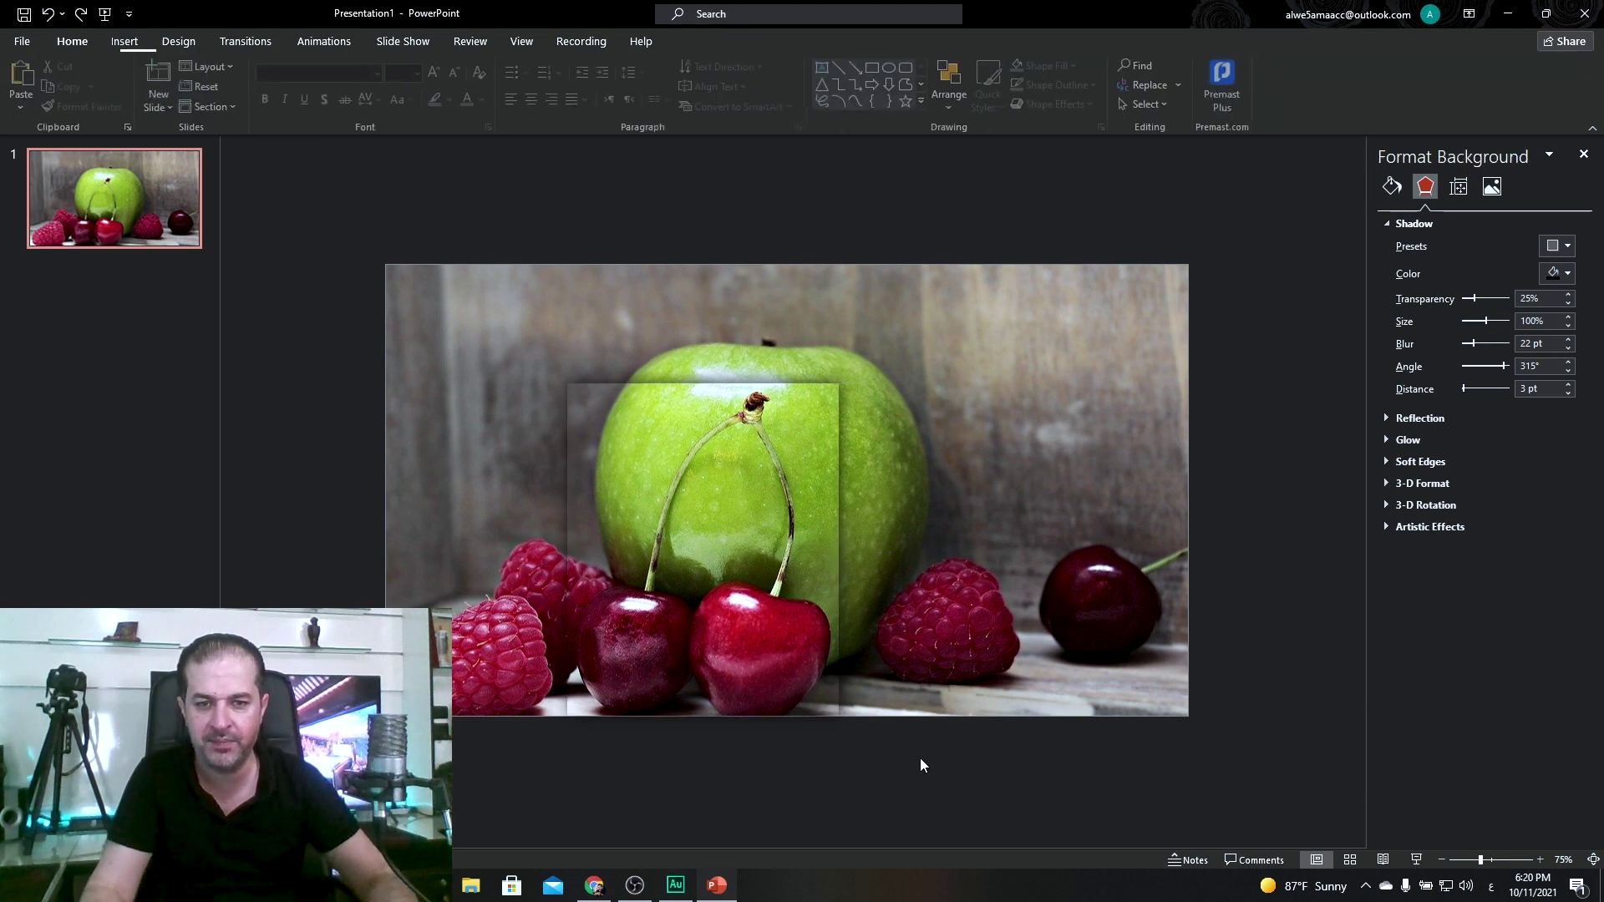
pyautogui.click(1061, 316)
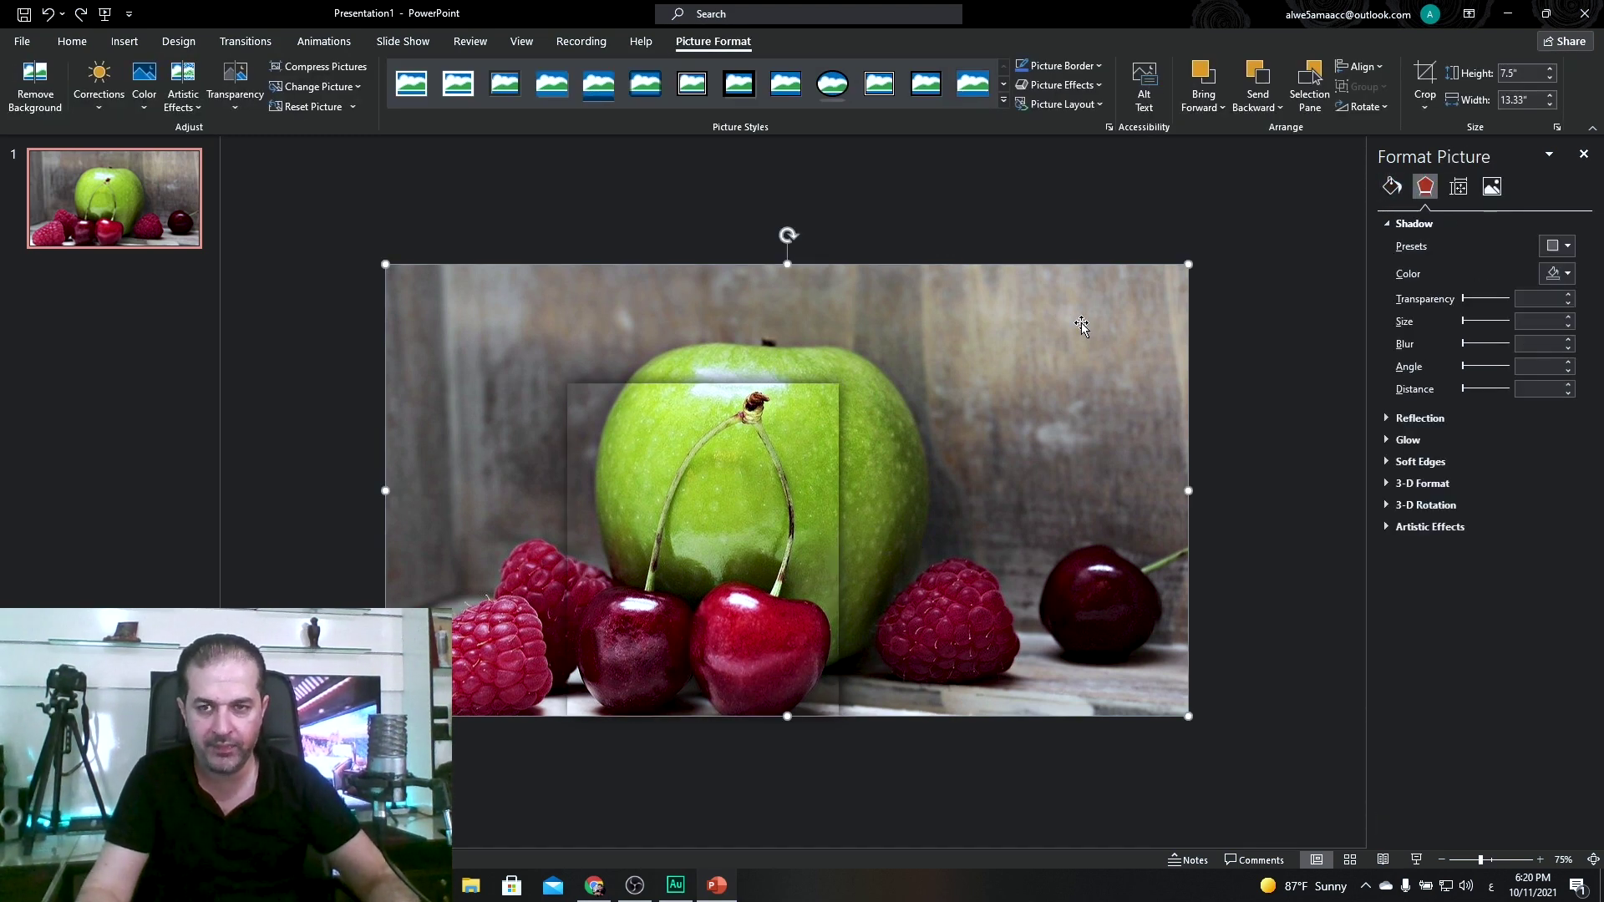
# Duplicate the background fruit photo and align the copy to the slide's left and top.
pyautogui.hotkey('ctrl', 'v')
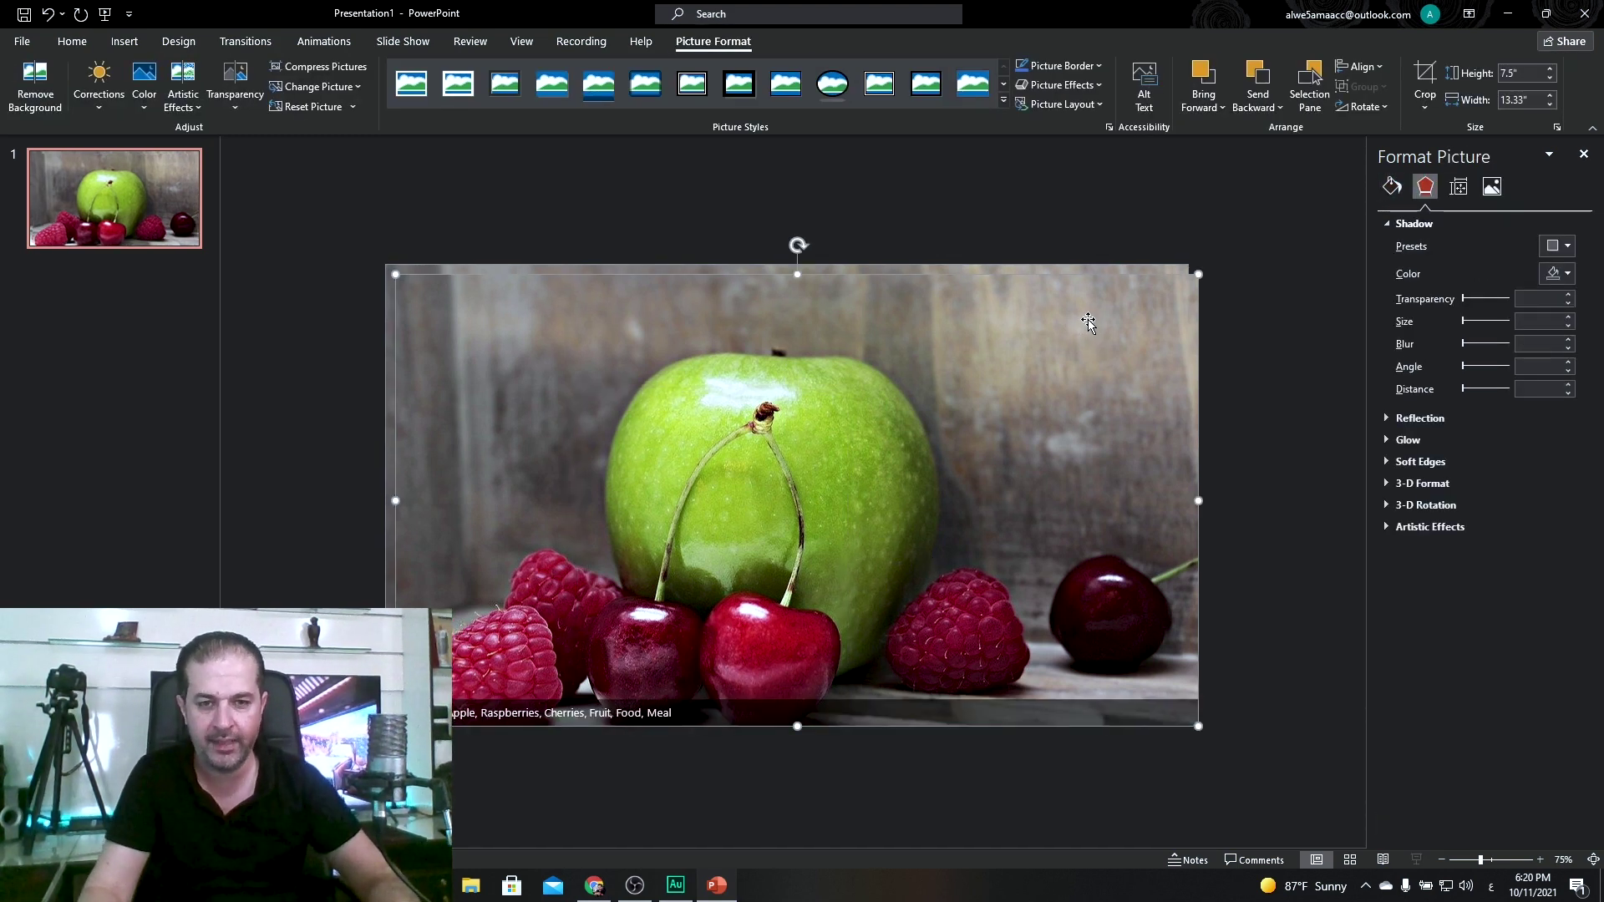
pyautogui.click(1241, 311)
pyautogui.click(1130, 341)
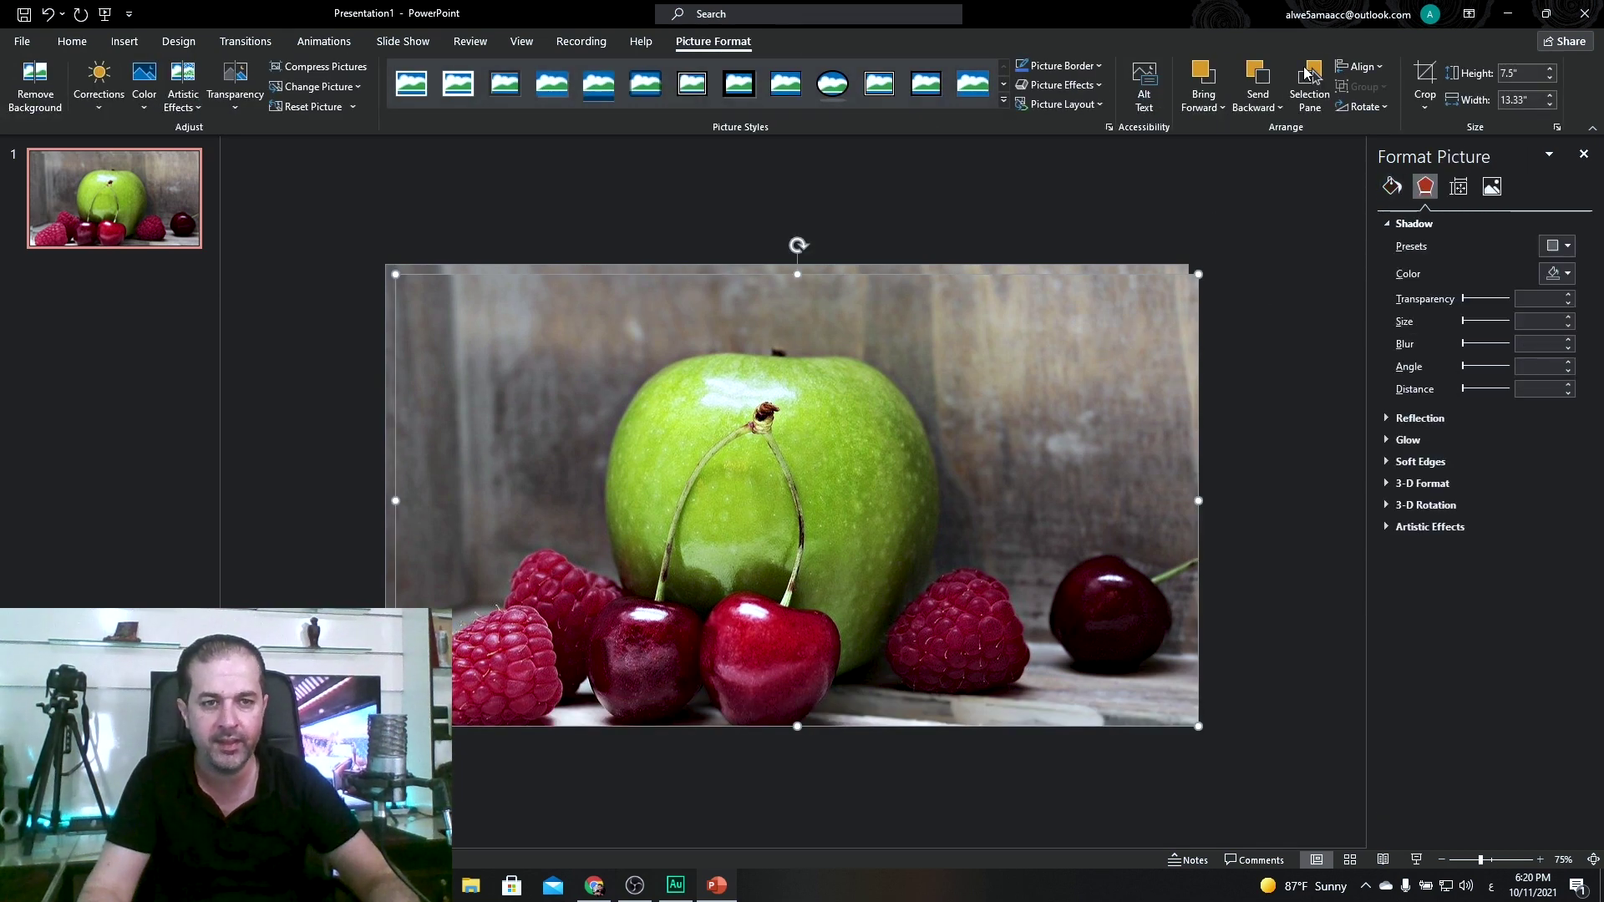
pyautogui.click(1362, 66)
pyautogui.click(1388, 112)
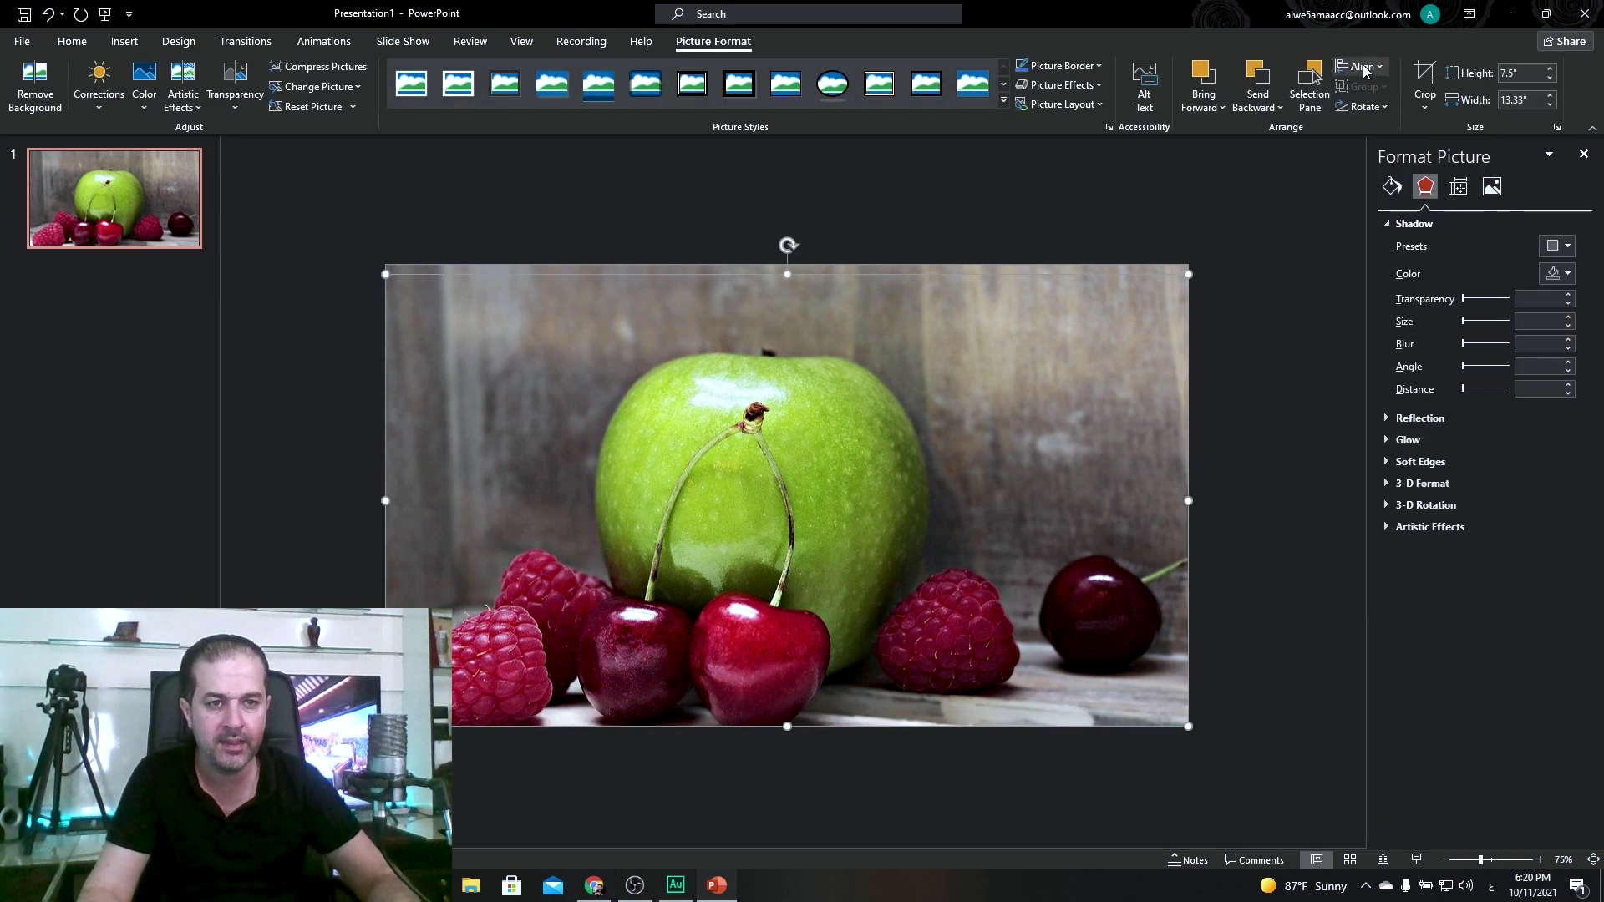
pyautogui.click(1364, 71)
pyautogui.click(1370, 185)
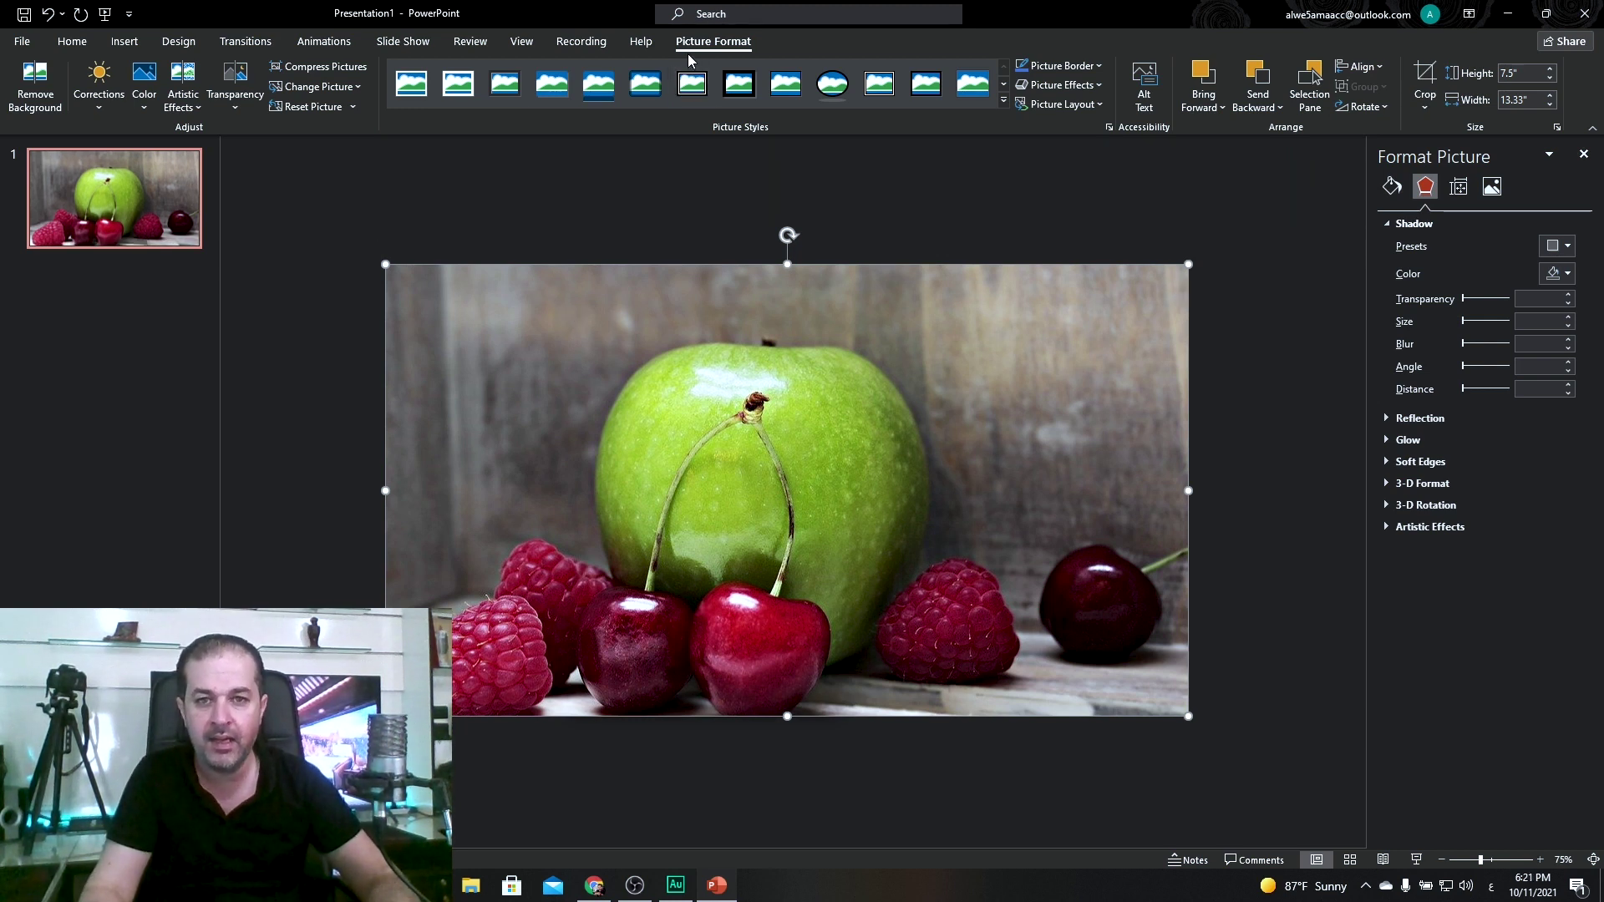
# Set the copy's saturation to 0% and send it behind the colour cutout.
pyautogui.click(143, 108)
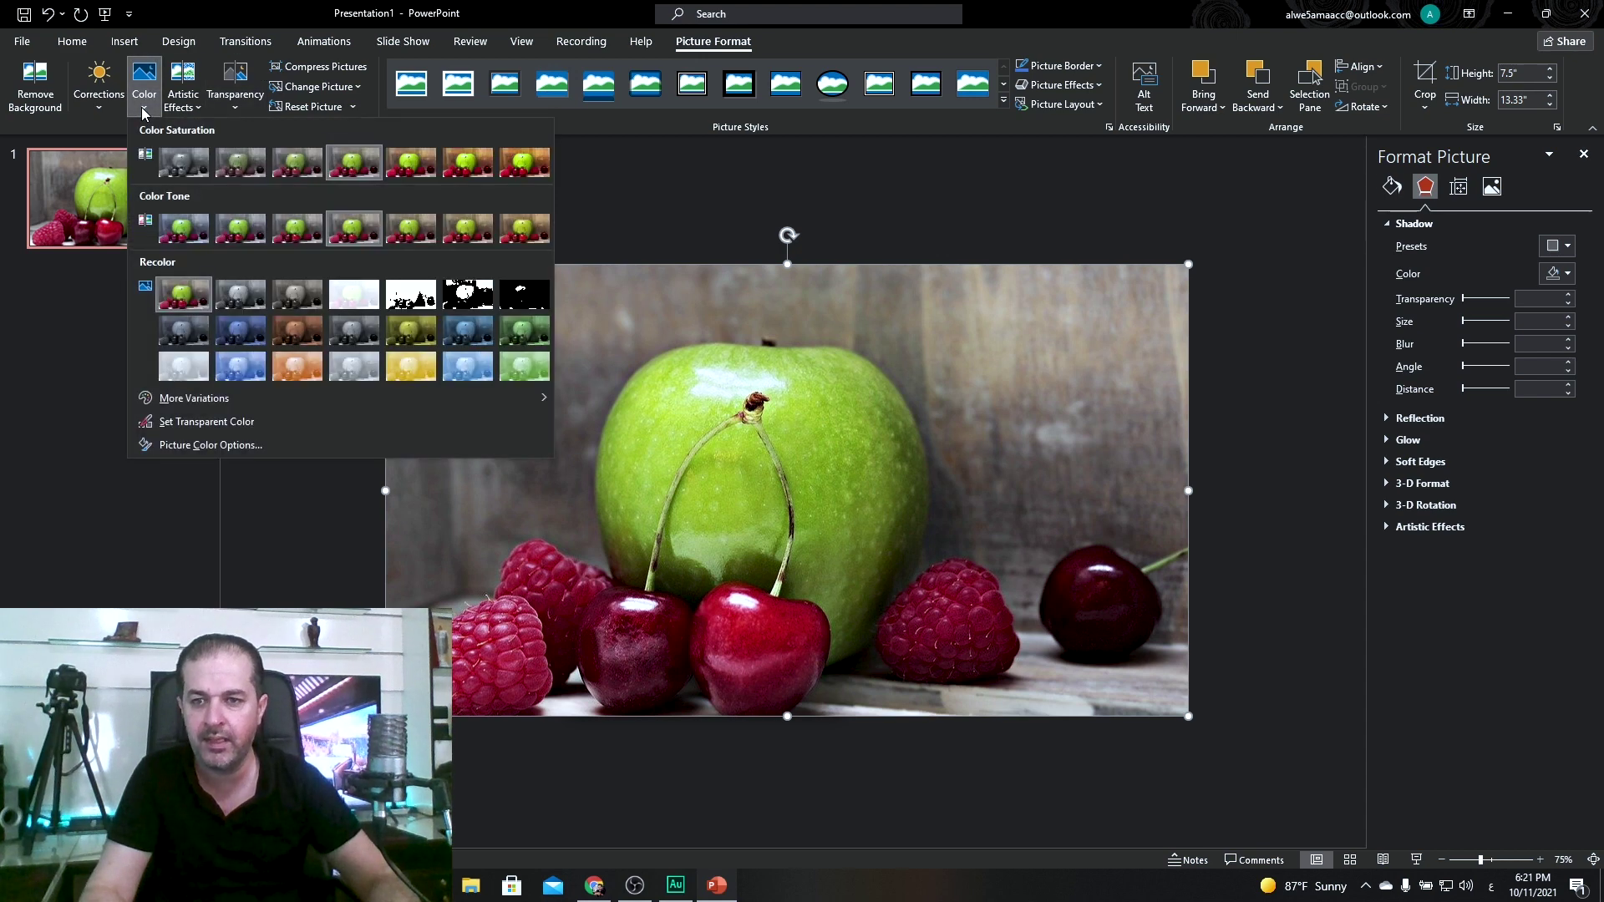
pyautogui.click(180, 164)
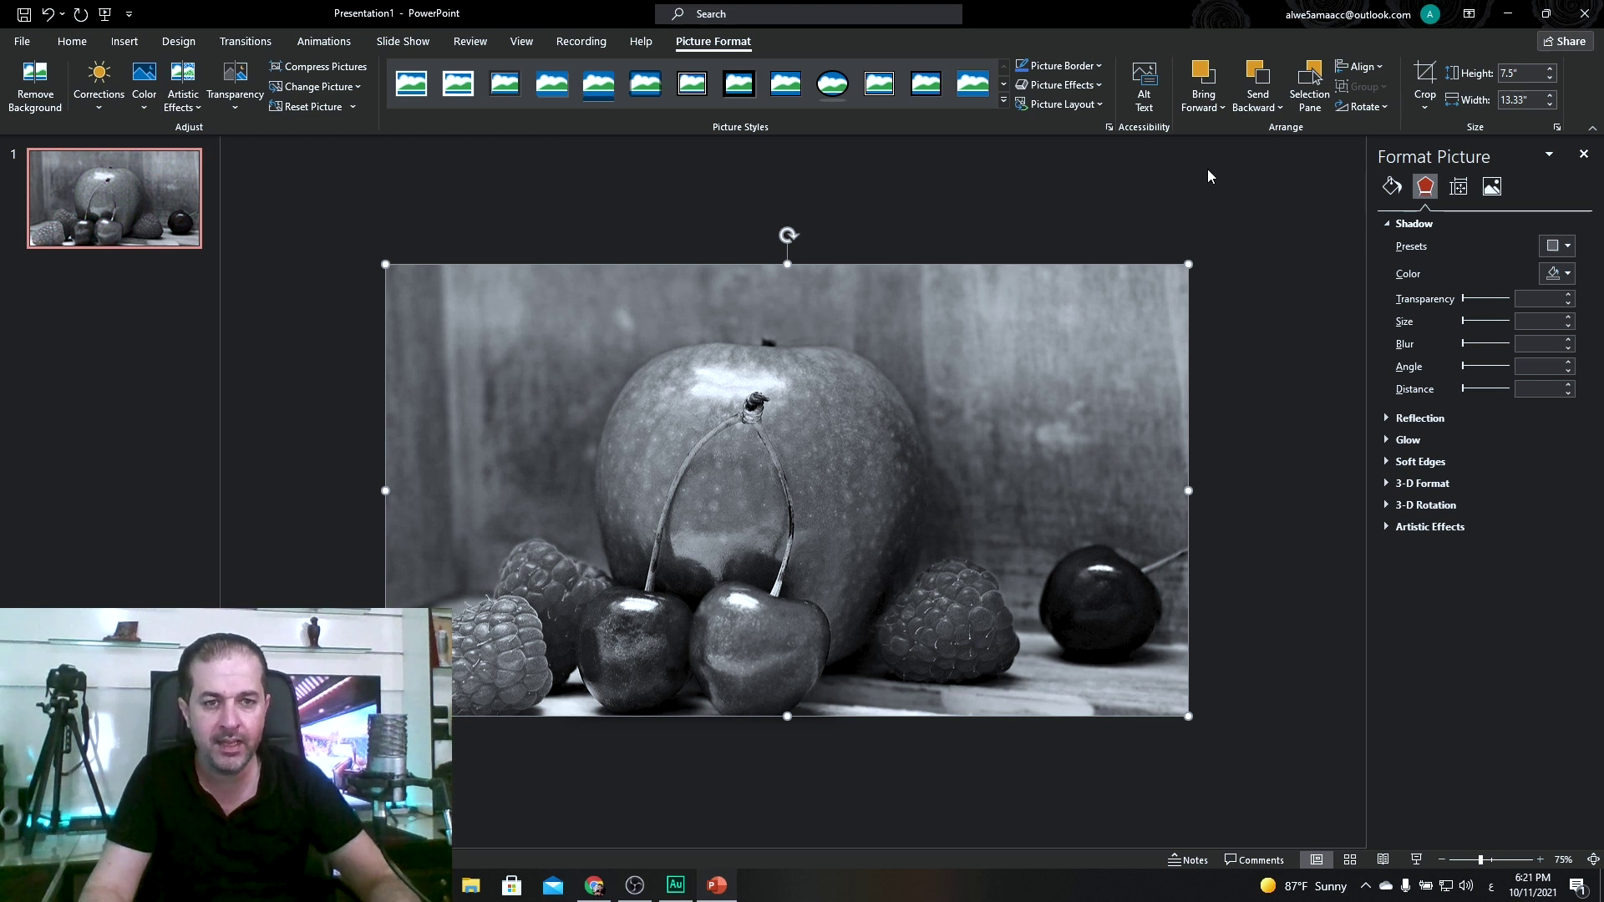
pyautogui.click(1257, 77)
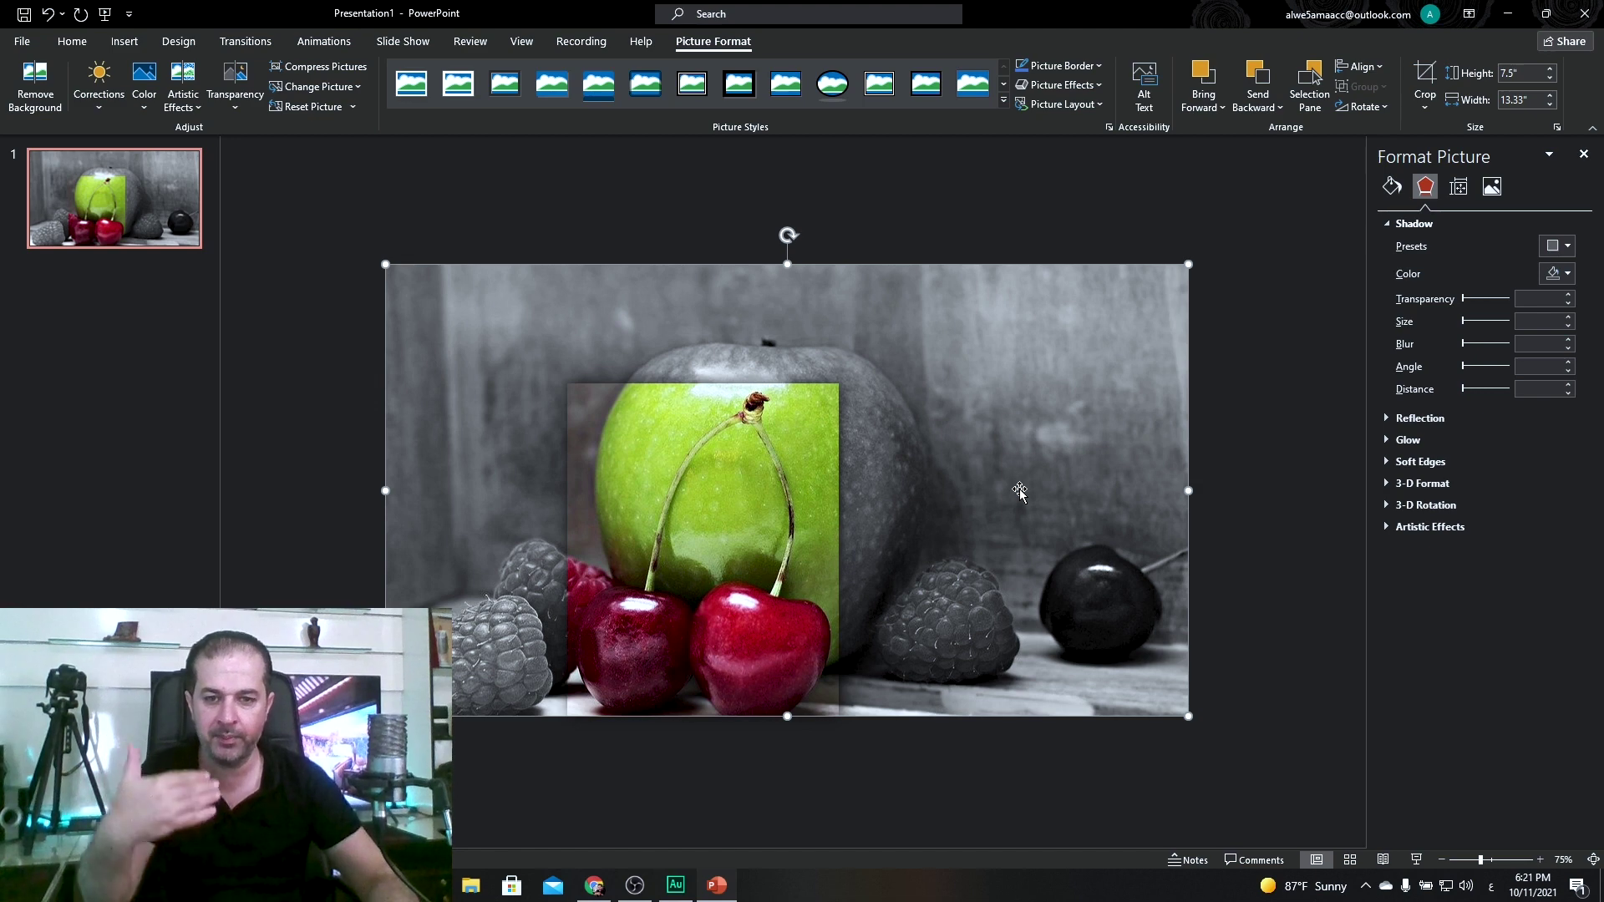
pyautogui.click(1242, 417)
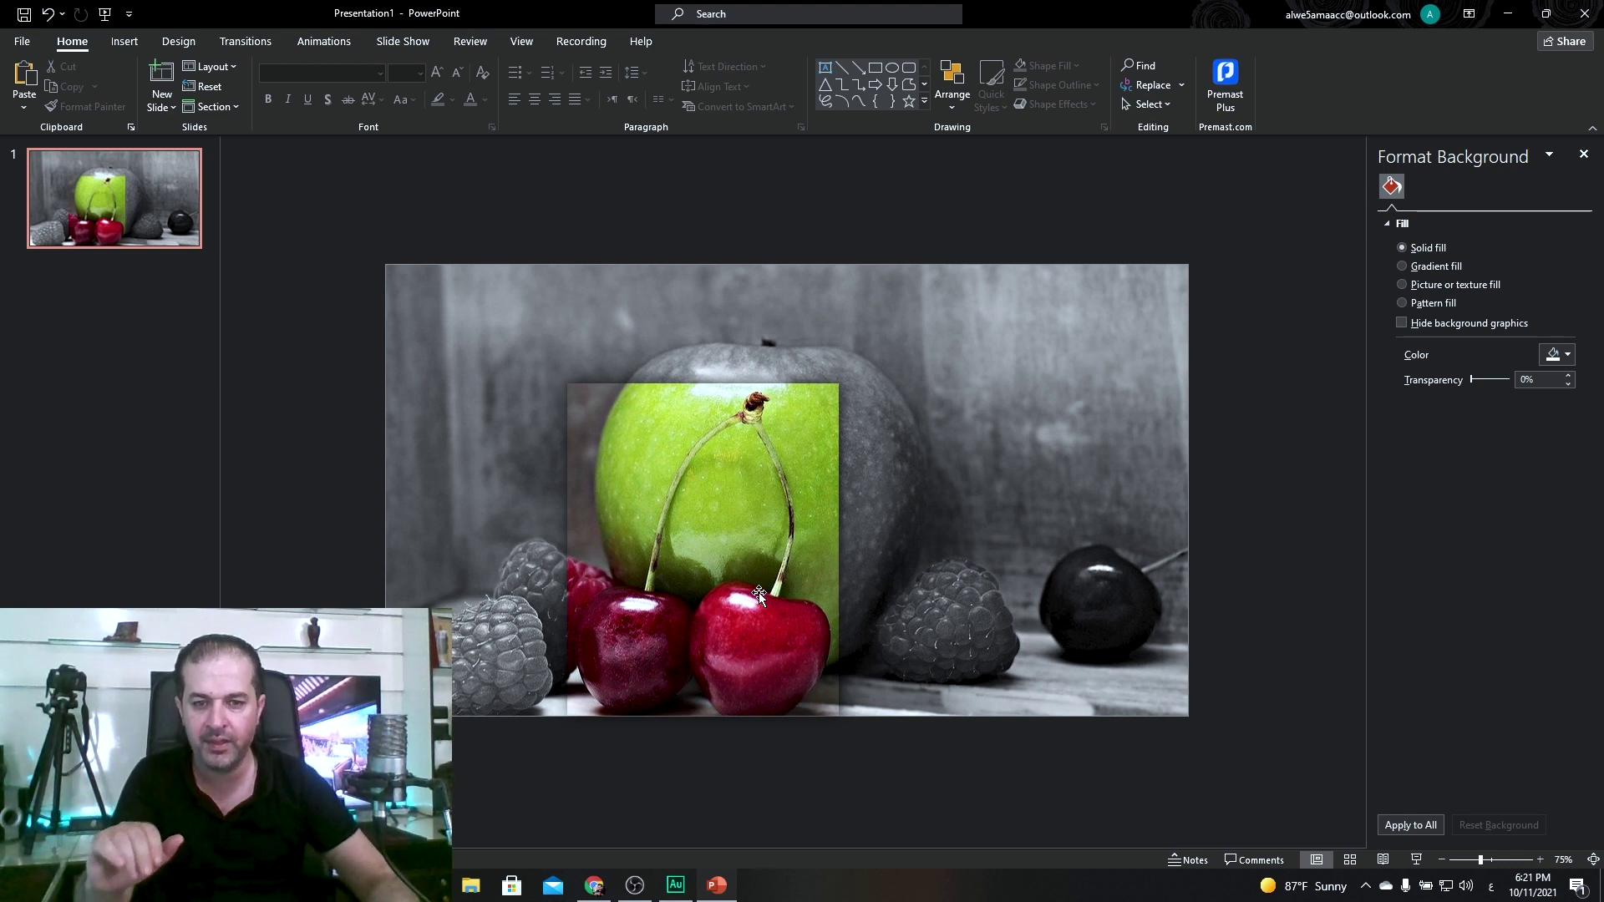
# Add a new blank slide and choose the Freeform Scribble shape tool.
pyautogui.rightClick(113, 317)
pyautogui.click(148, 383)
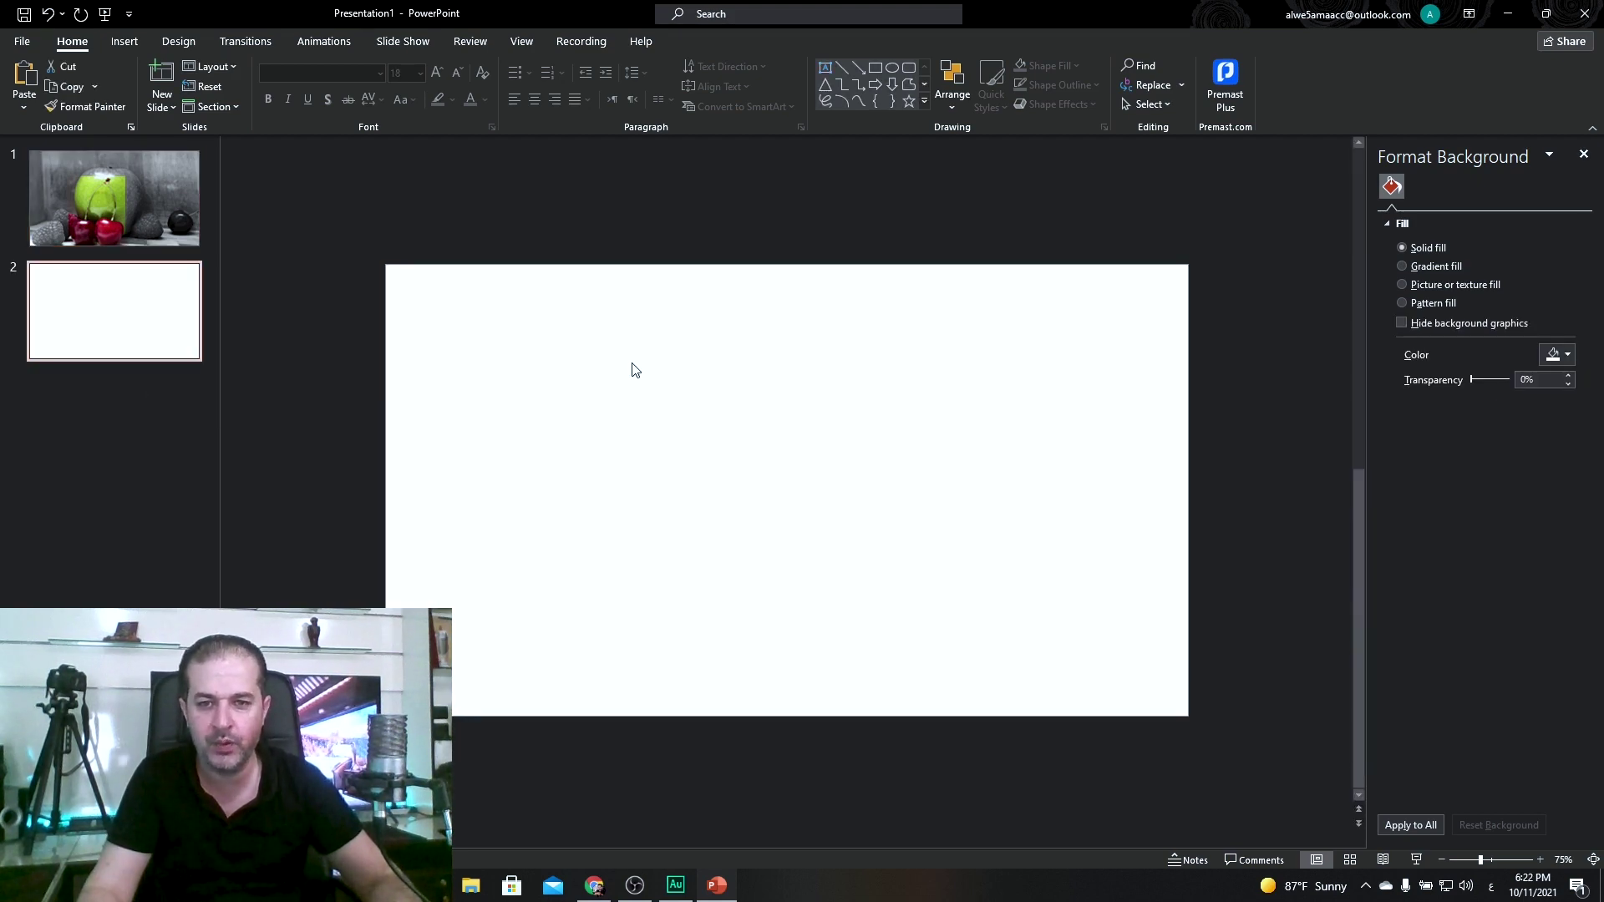
pyautogui.click(126, 42)
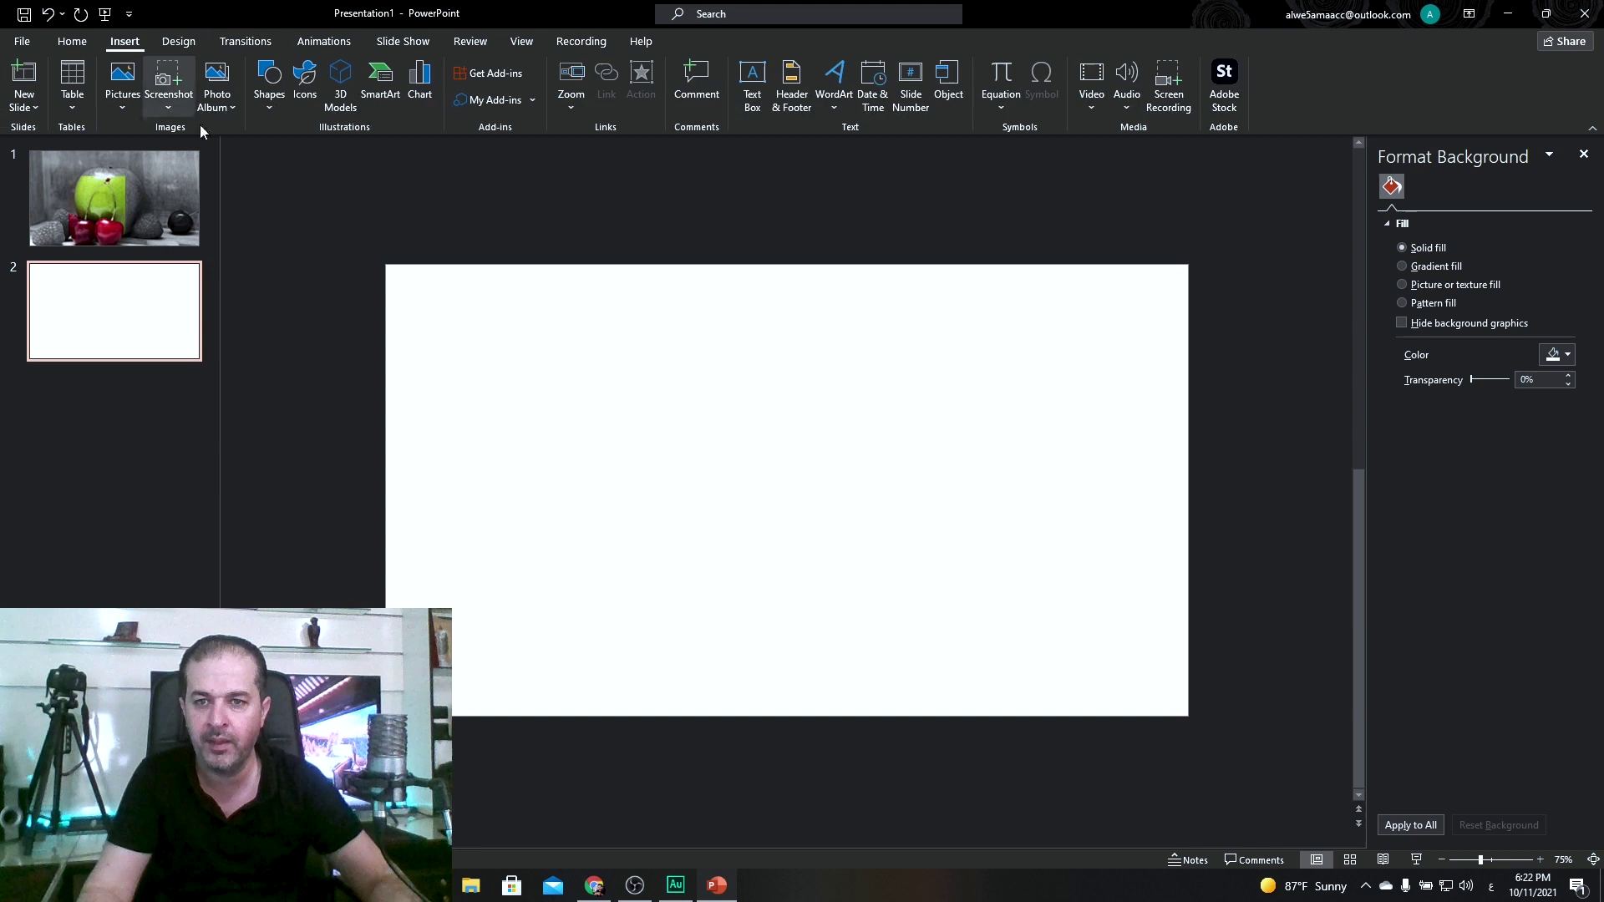
pyautogui.click(270, 107)
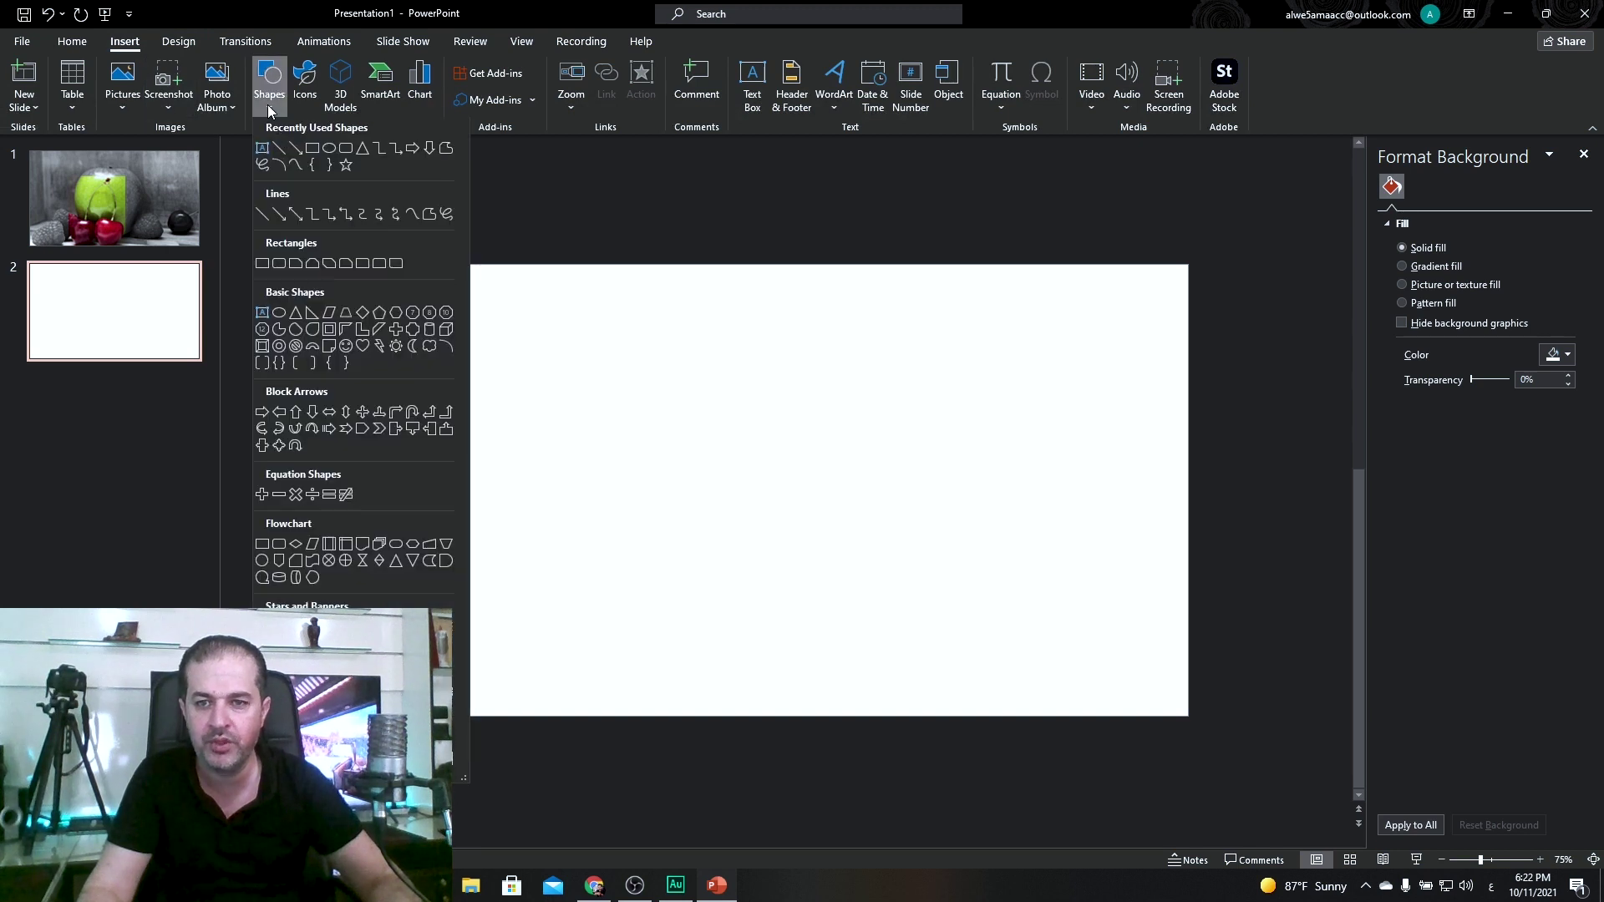
pyautogui.click(445, 157)
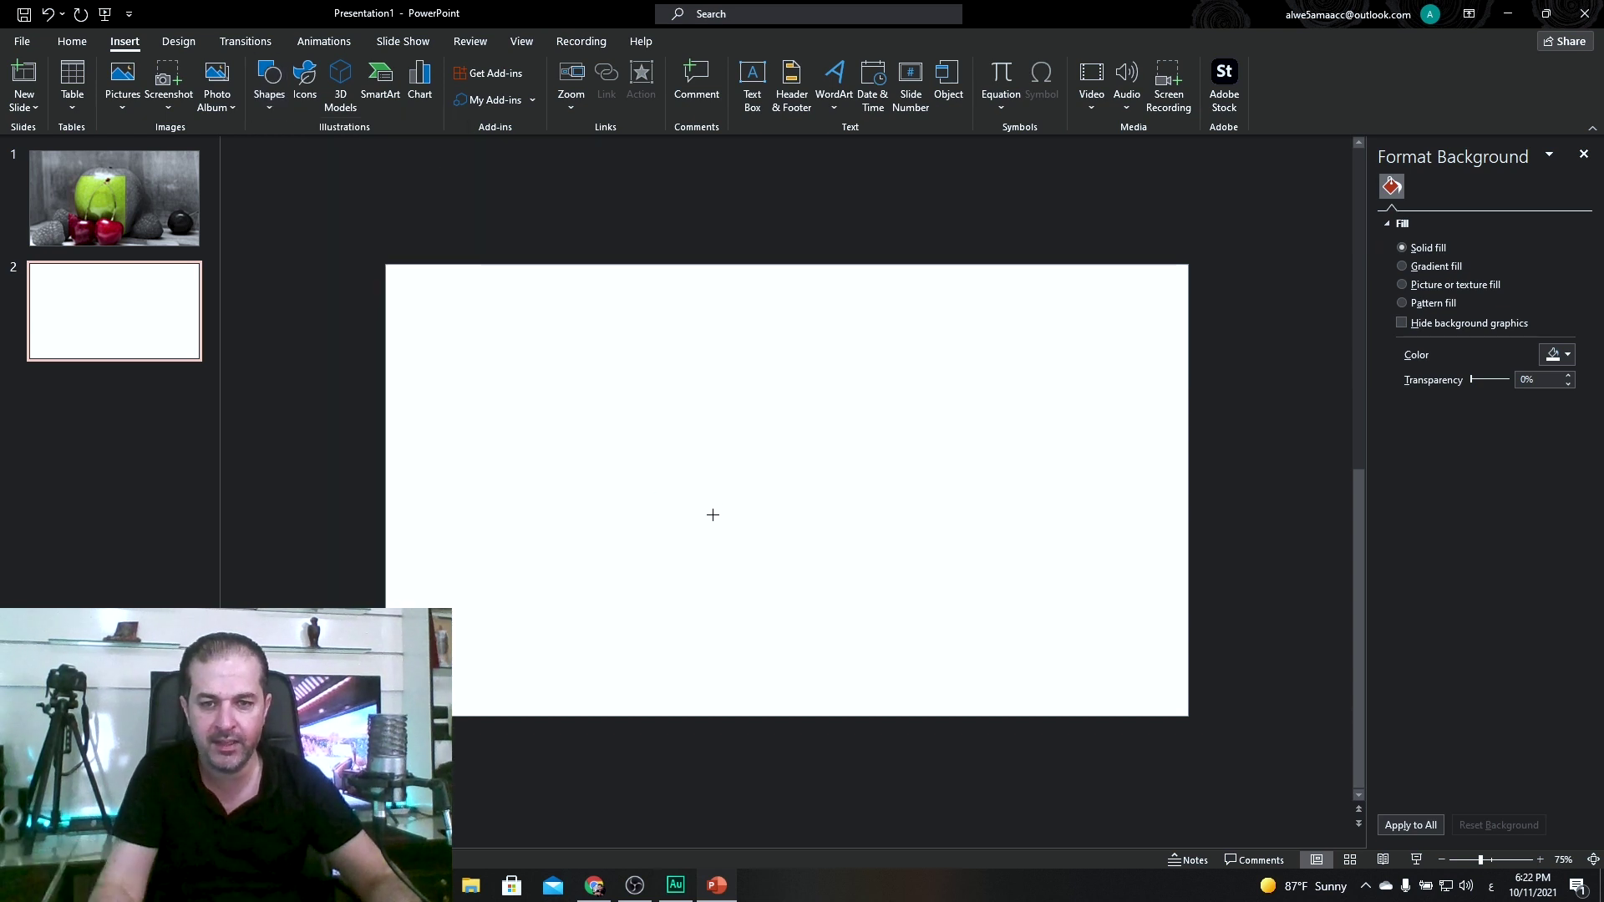
pyautogui.keyDown('ctrl'); pyautogui.scroll(3, 706, 477); pyautogui.keyUp('ctrl')
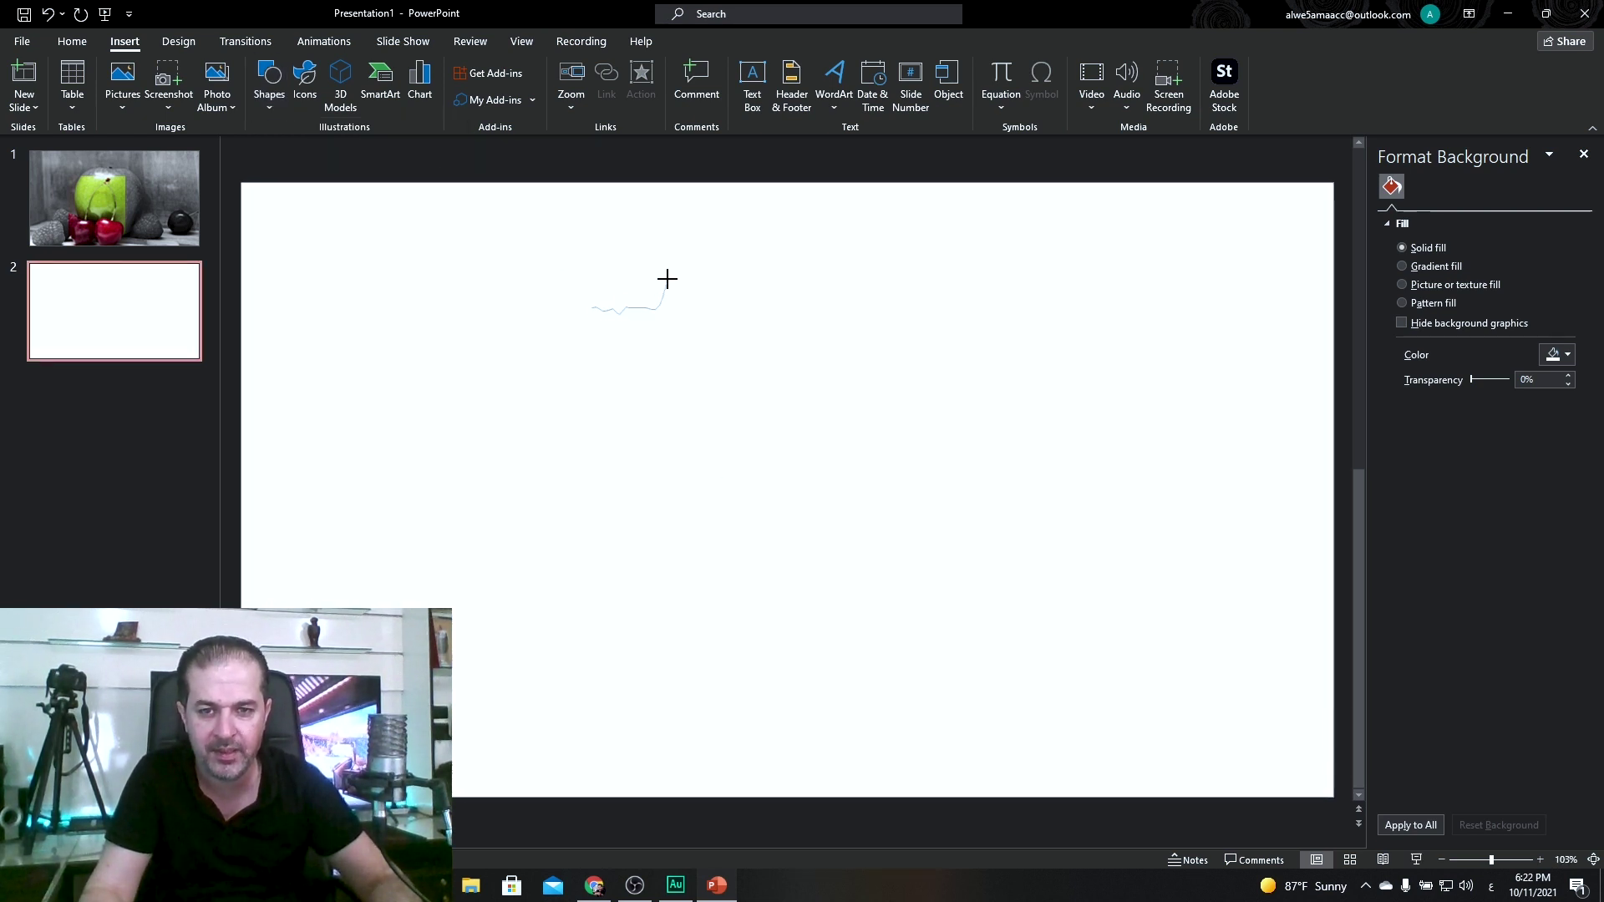
# Draw a torn-paper freeform outline, close it, and remove it from the second slide.
pyautogui.moveTo(667, 278); pyautogui.dragTo(694, 310)
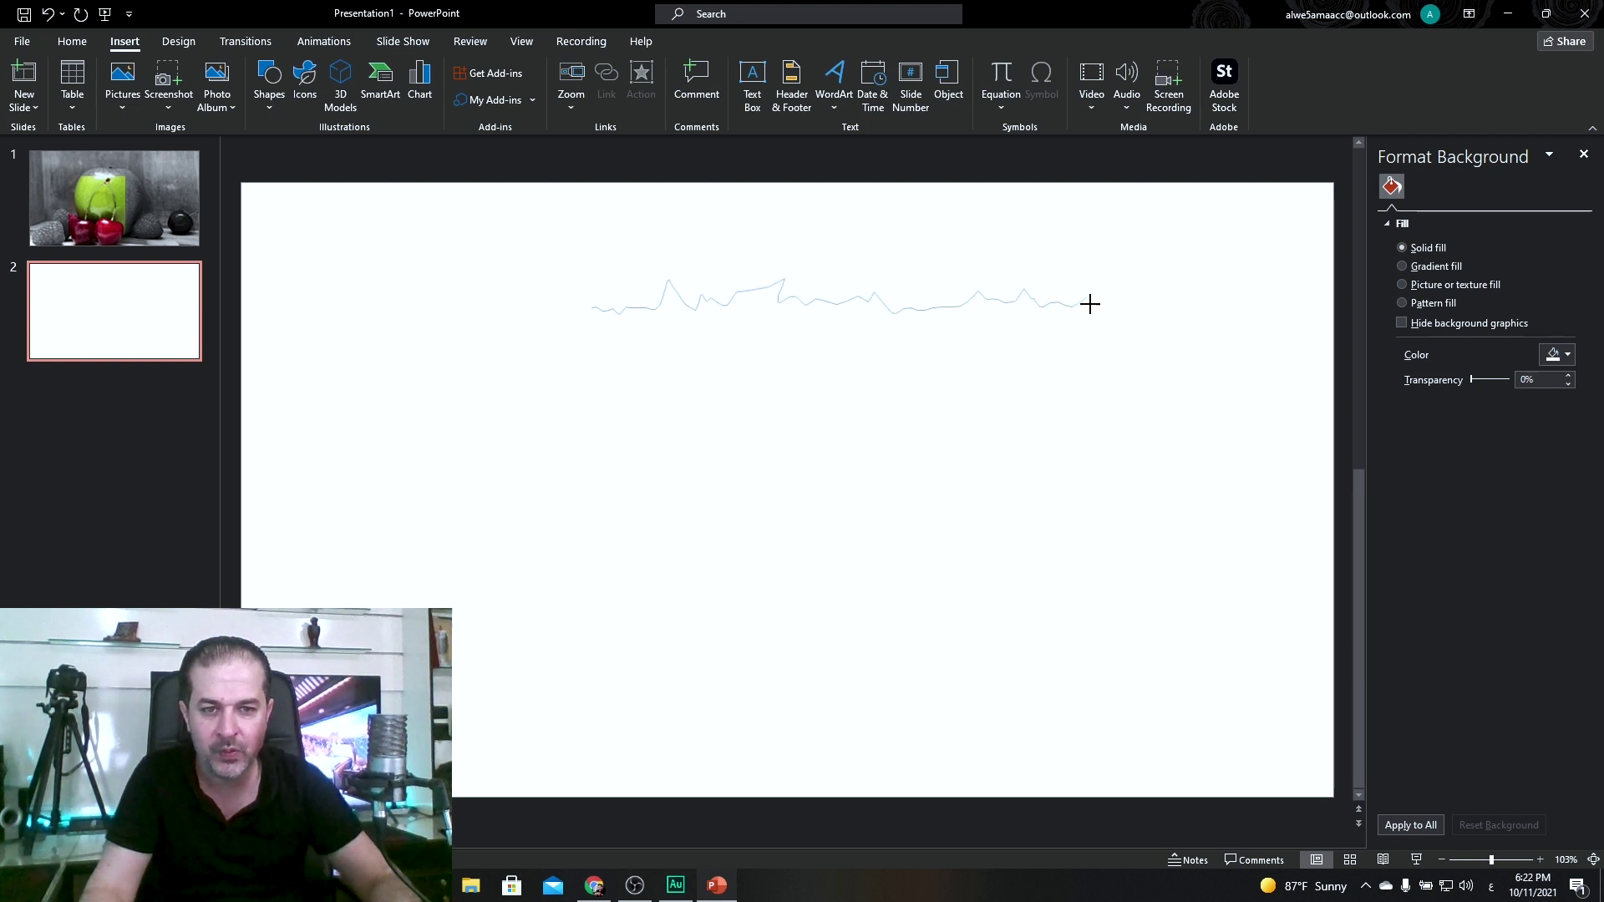
pyautogui.moveTo(1087, 381); pyautogui.dragTo(1096, 448)
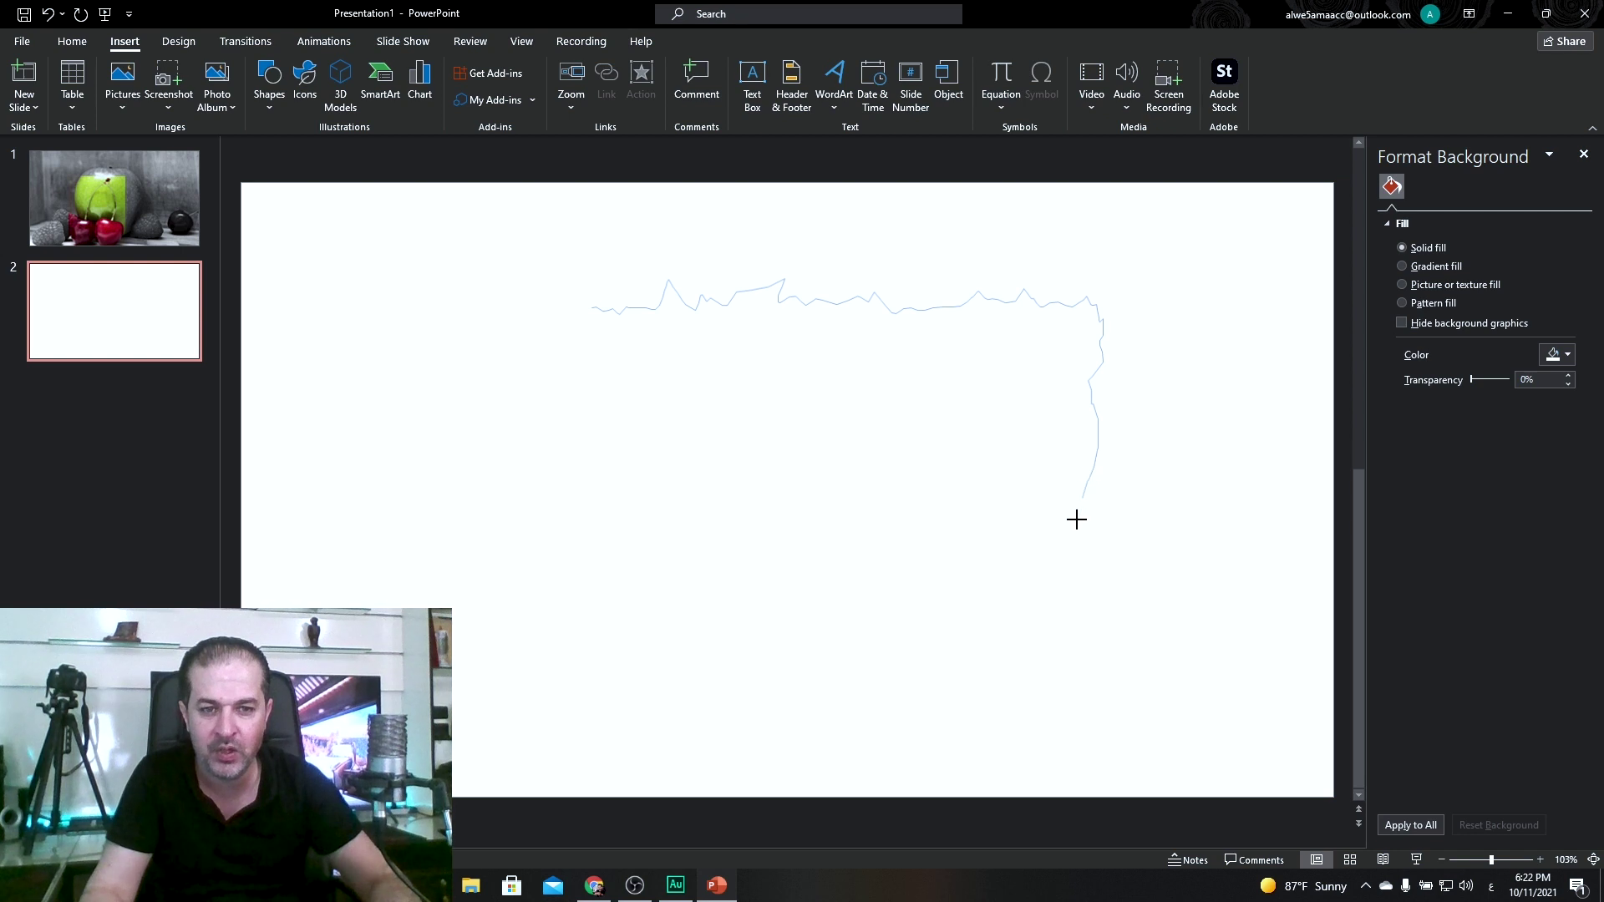
pyautogui.moveTo(901, 564); pyautogui.dragTo(786, 556)
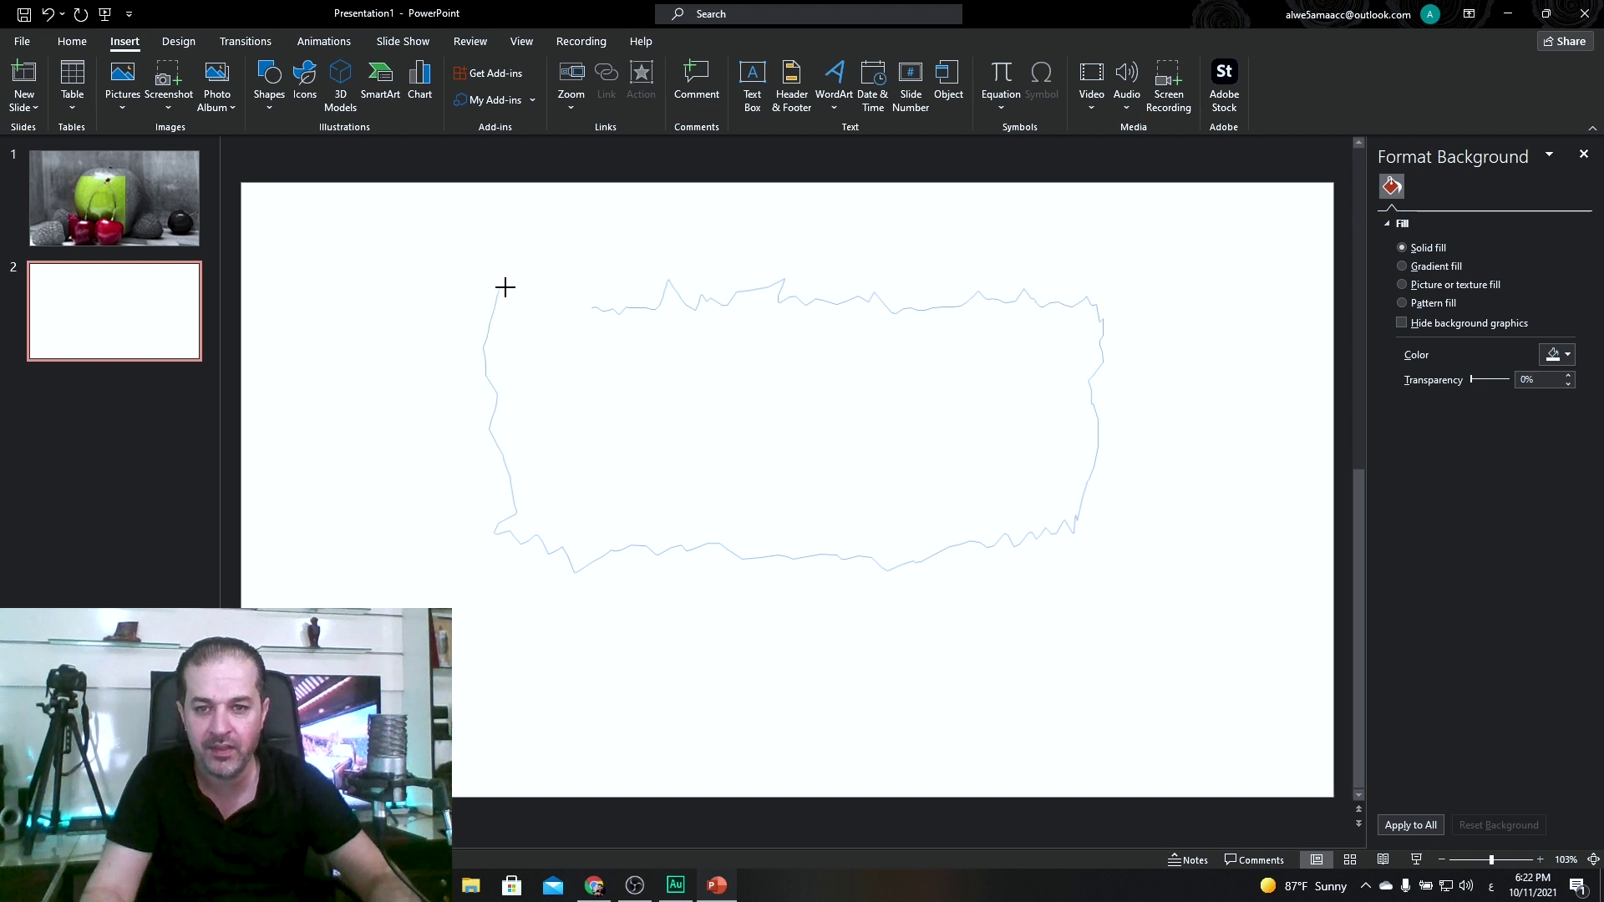
pyautogui.moveTo(559, 308); pyautogui.dragTo(592, 305)
pyautogui.hotkey('ctrl', 'z')
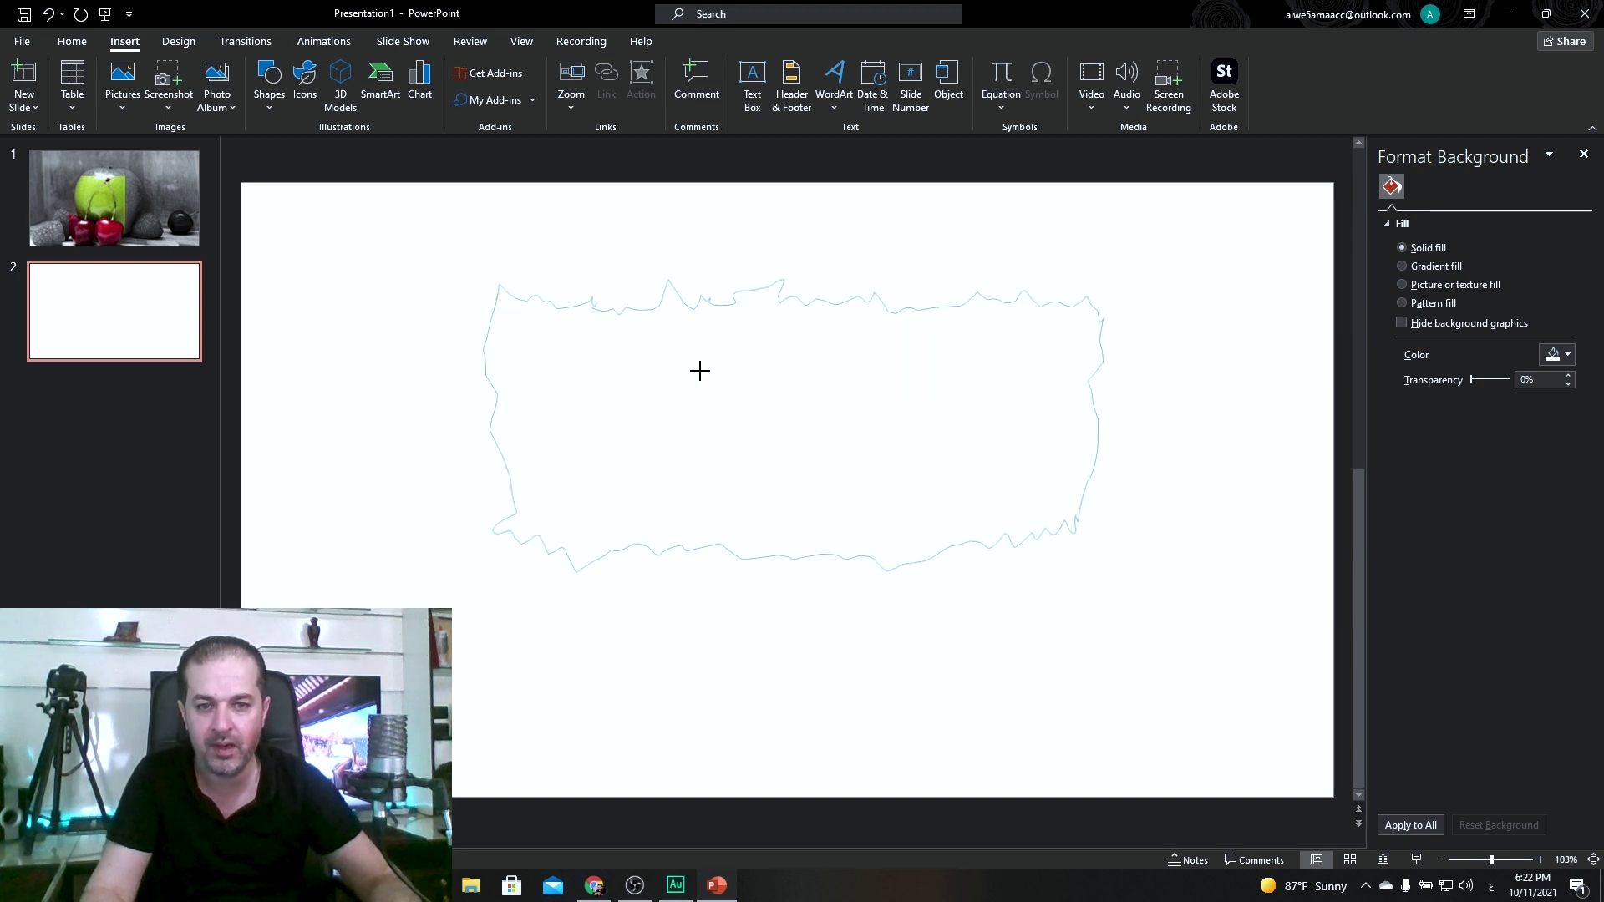
pyautogui.doubleClick(593, 304)
pyautogui.moveTo(688, 372); pyautogui.dragTo(731, 397)
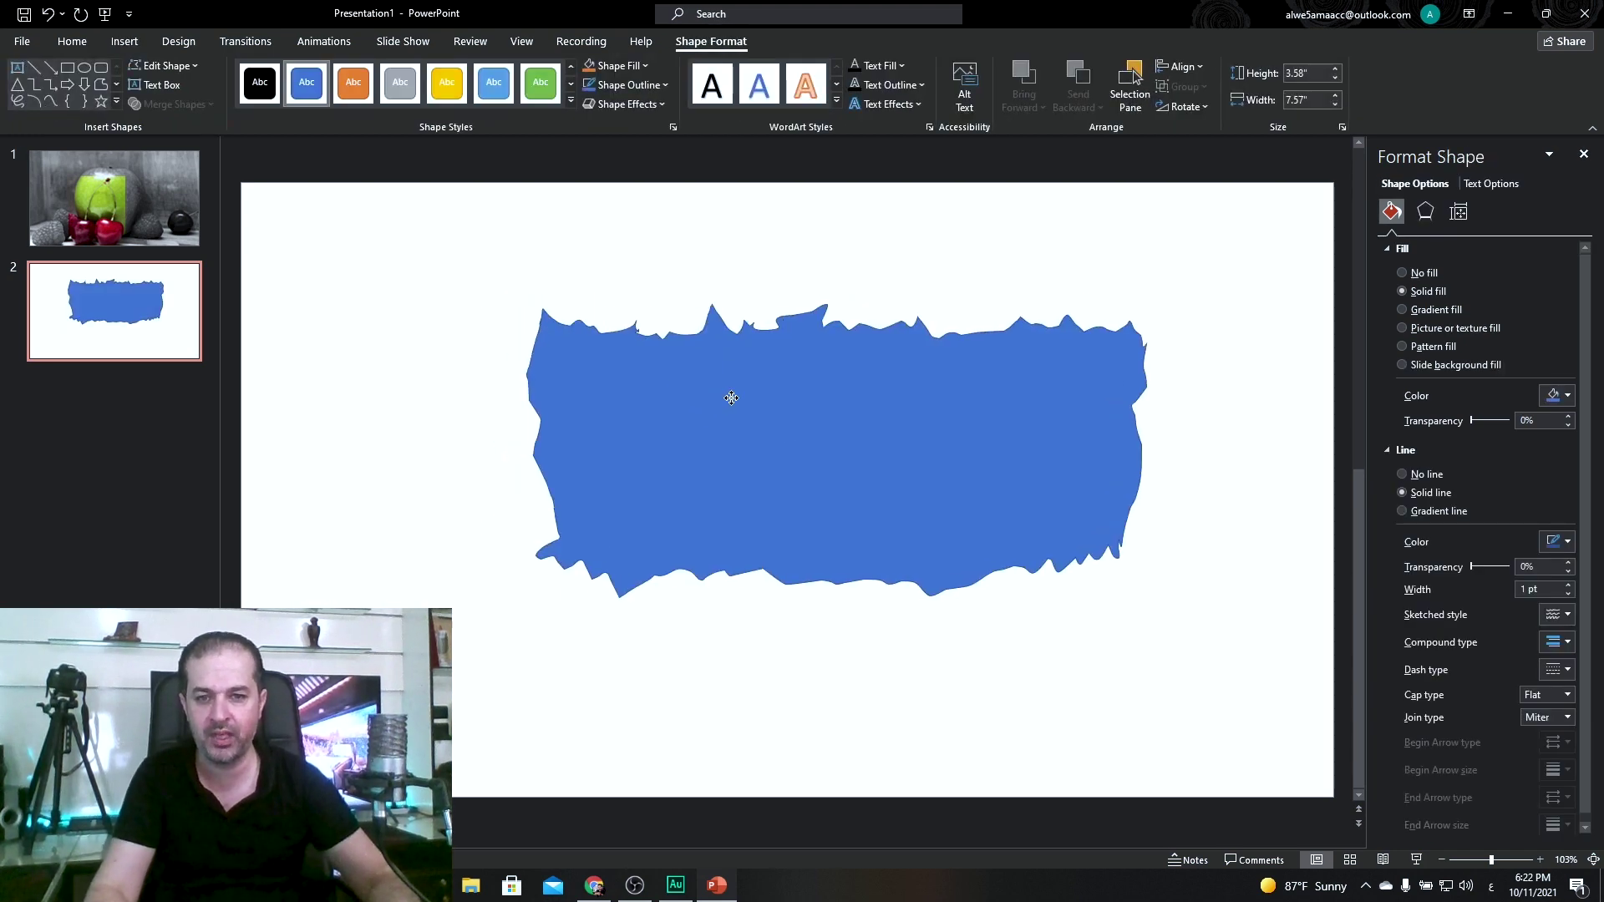
pyautogui.press('Delete')
# Paste the torn shape onto slide 1 and size it to 3.87 × 6.54 in beside the apple.
pyautogui.click(147, 234)
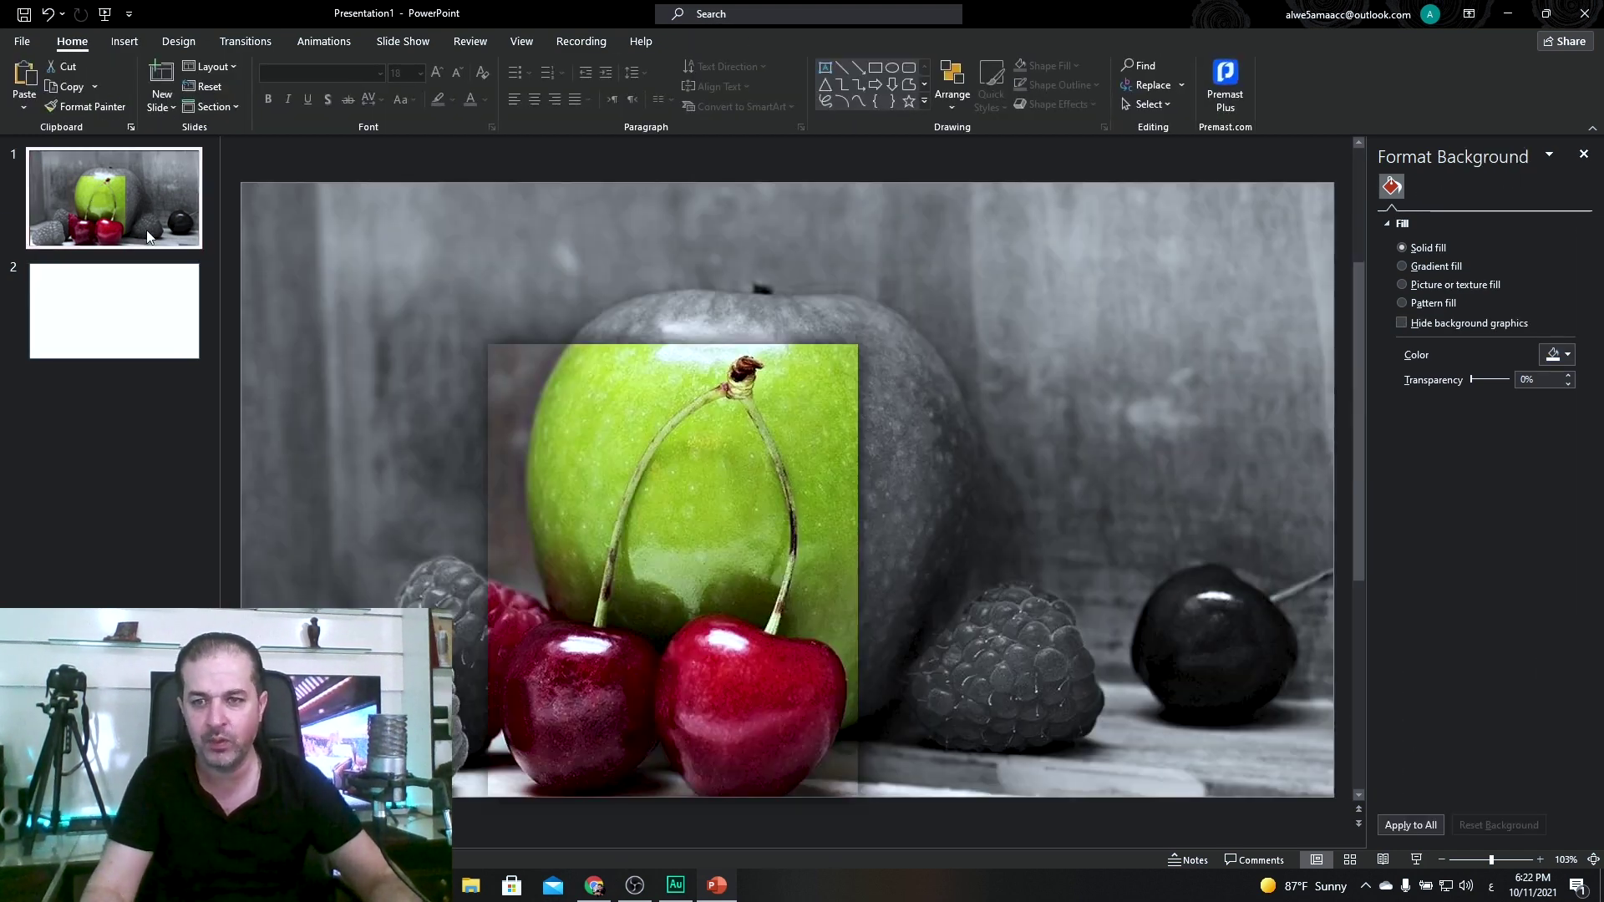
pyautogui.hotkey('ctrl', 'v')
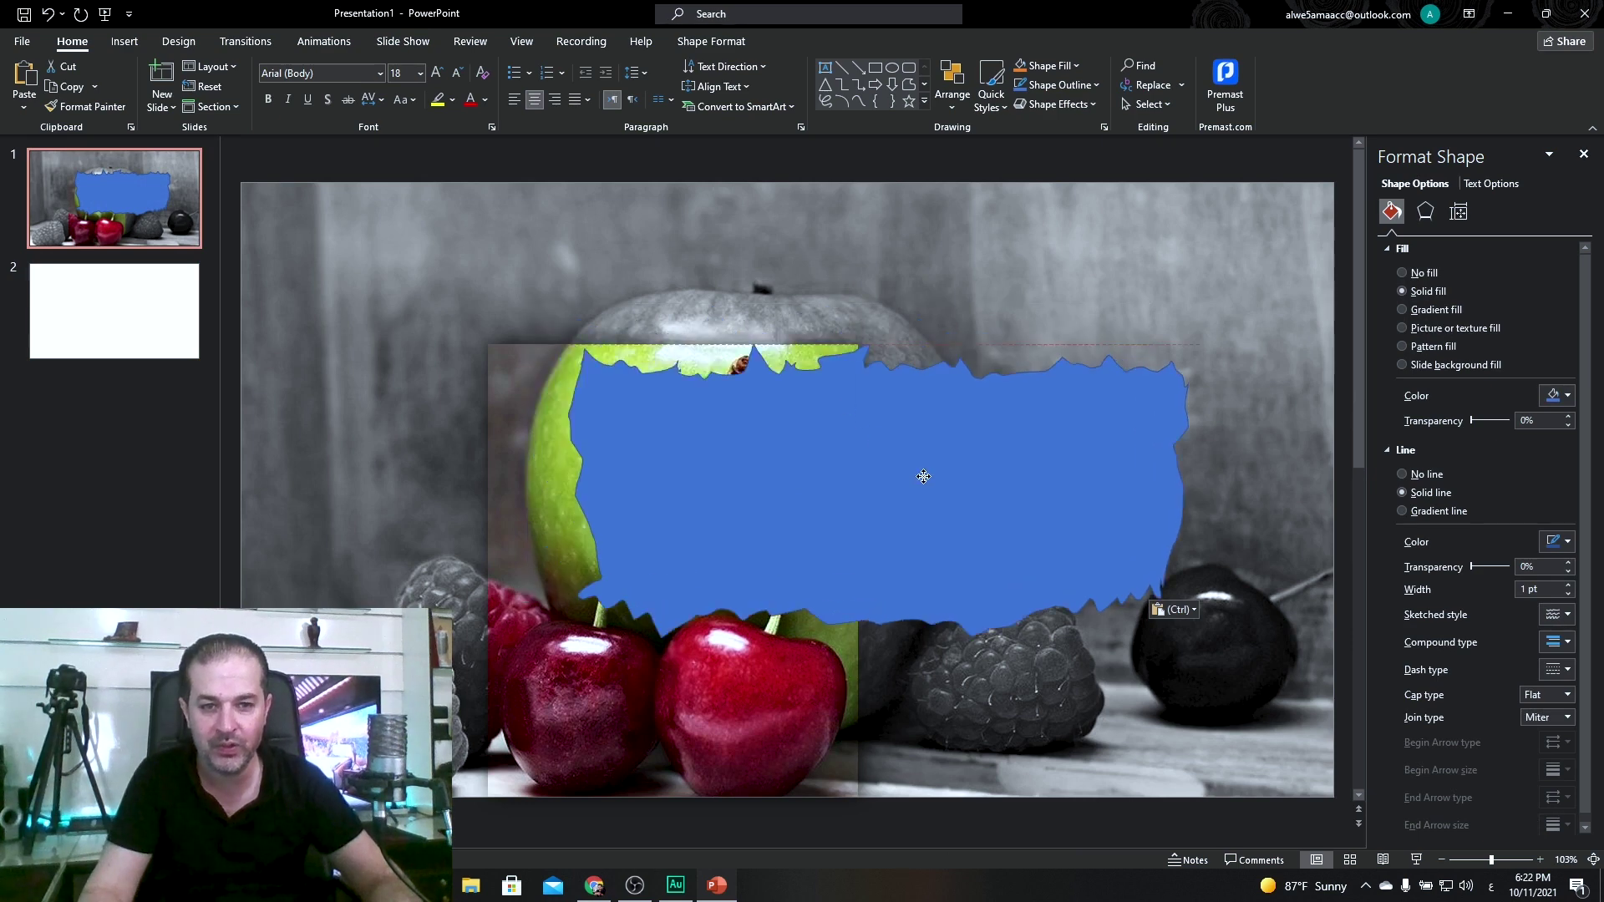
pyautogui.moveTo(923, 476); pyautogui.dragTo(1004, 516)
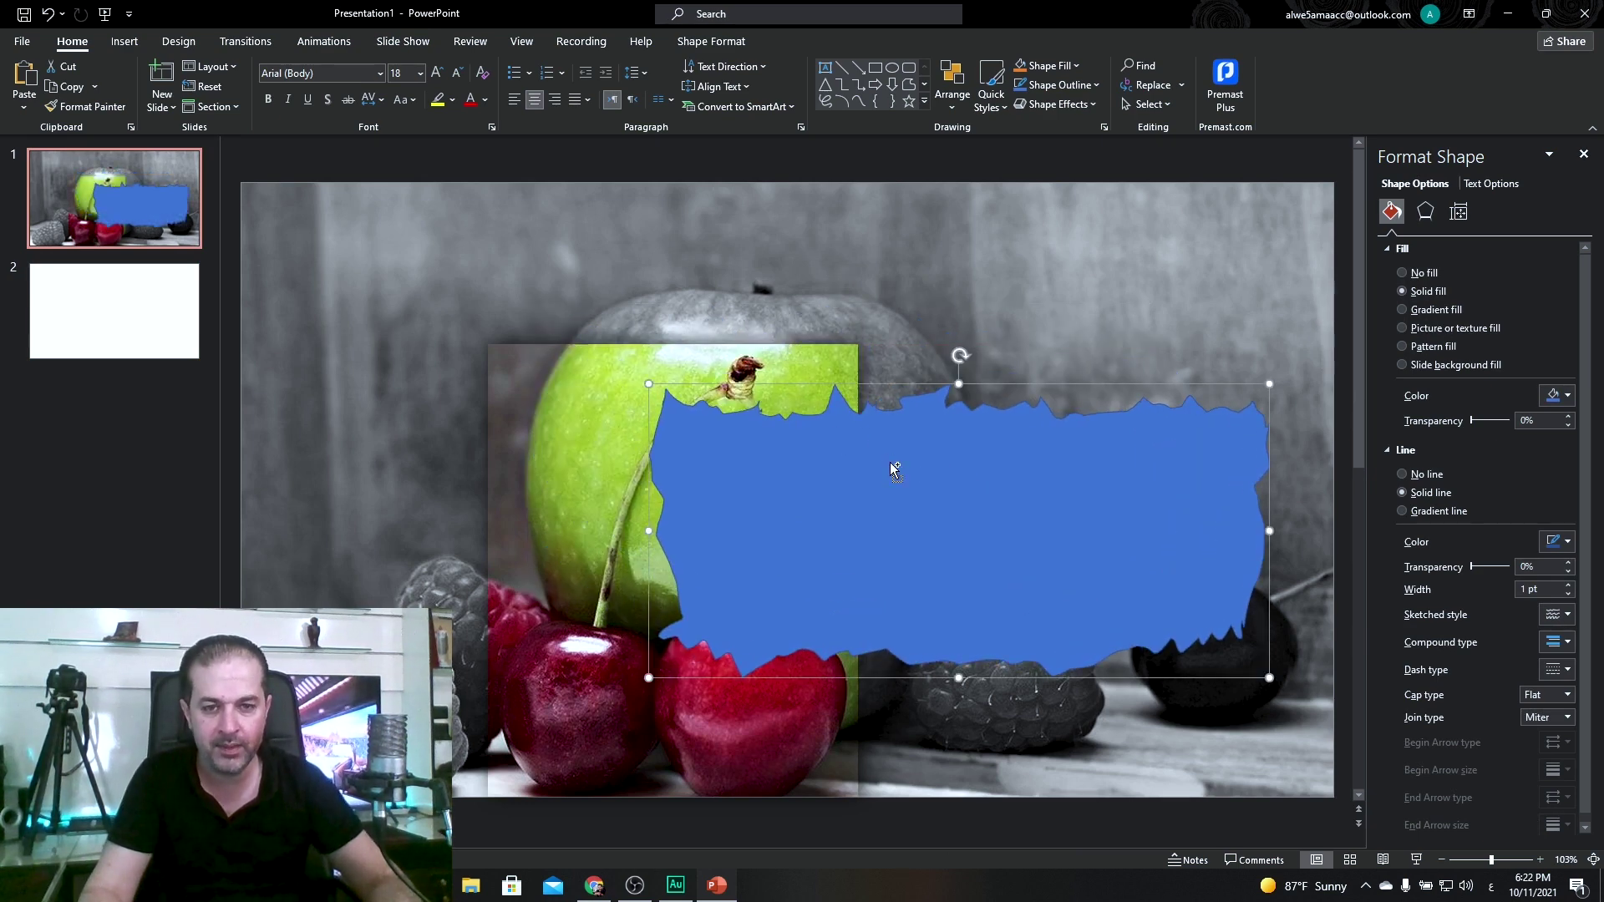
pyautogui.scroll(-3, 894, 470)
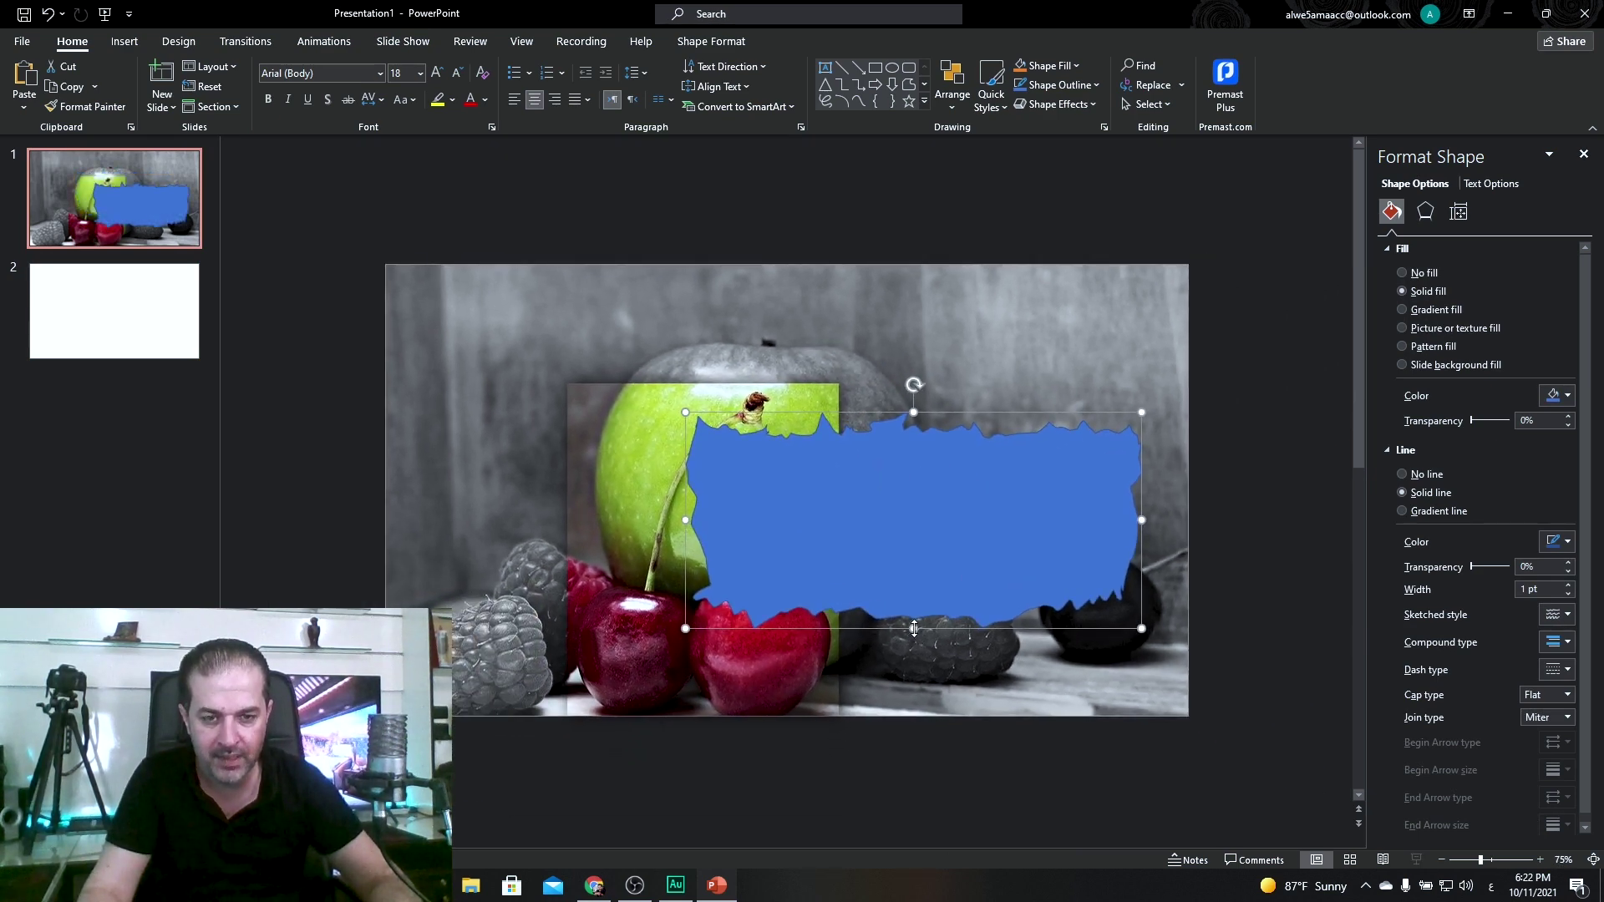
pyautogui.moveTo(913, 628); pyautogui.dragTo(913, 676)
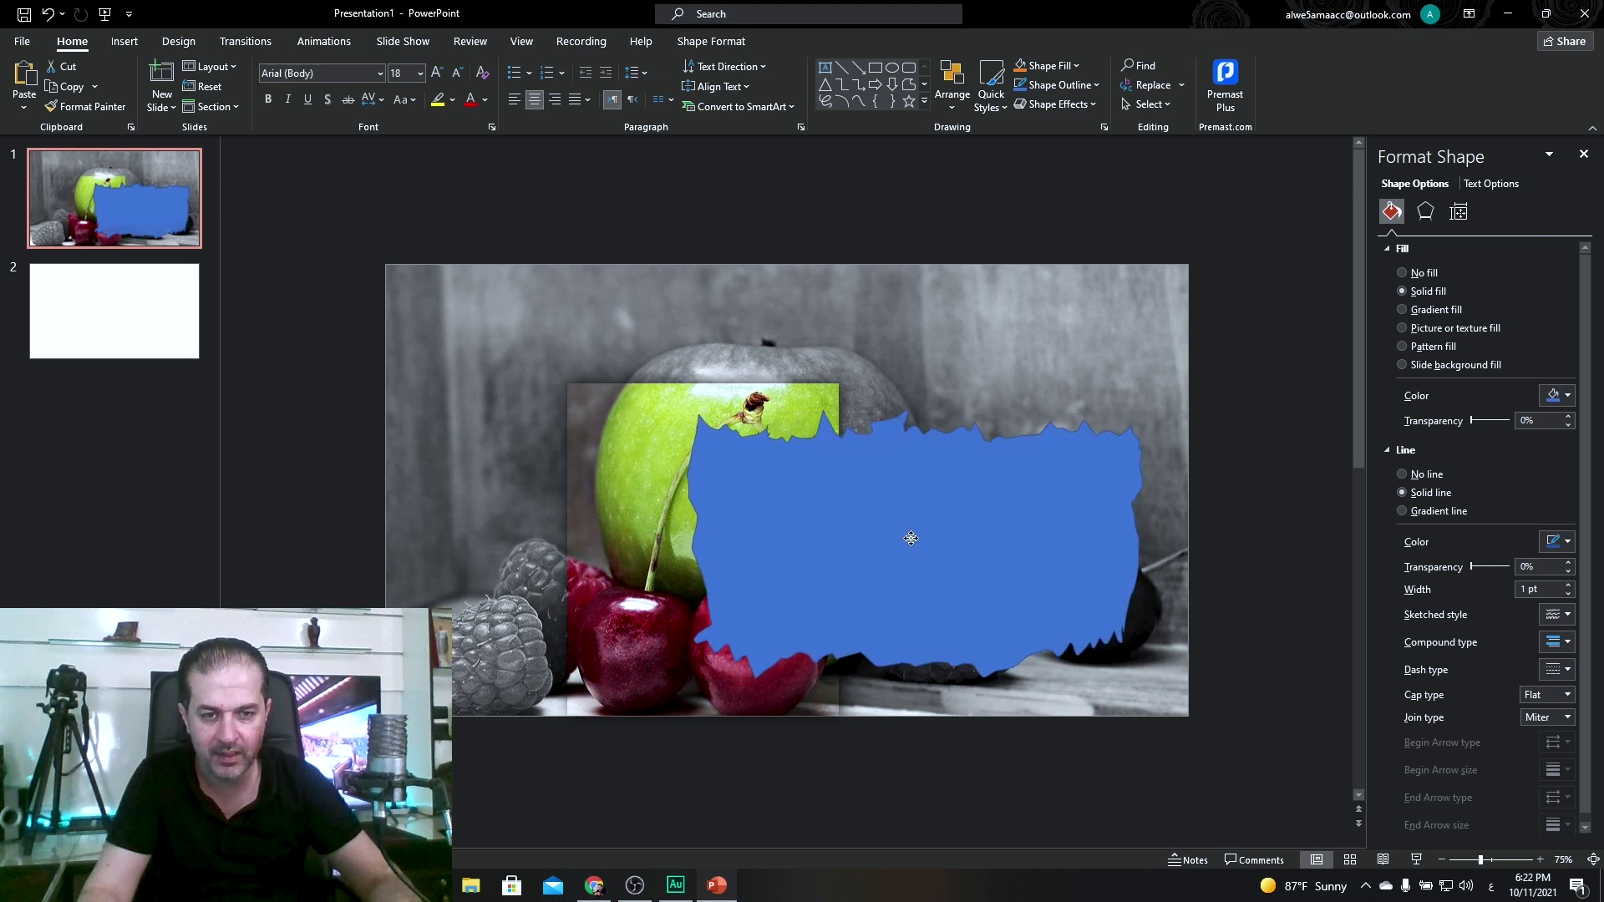
pyautogui.moveTo(911, 538); pyautogui.dragTo(956, 522)
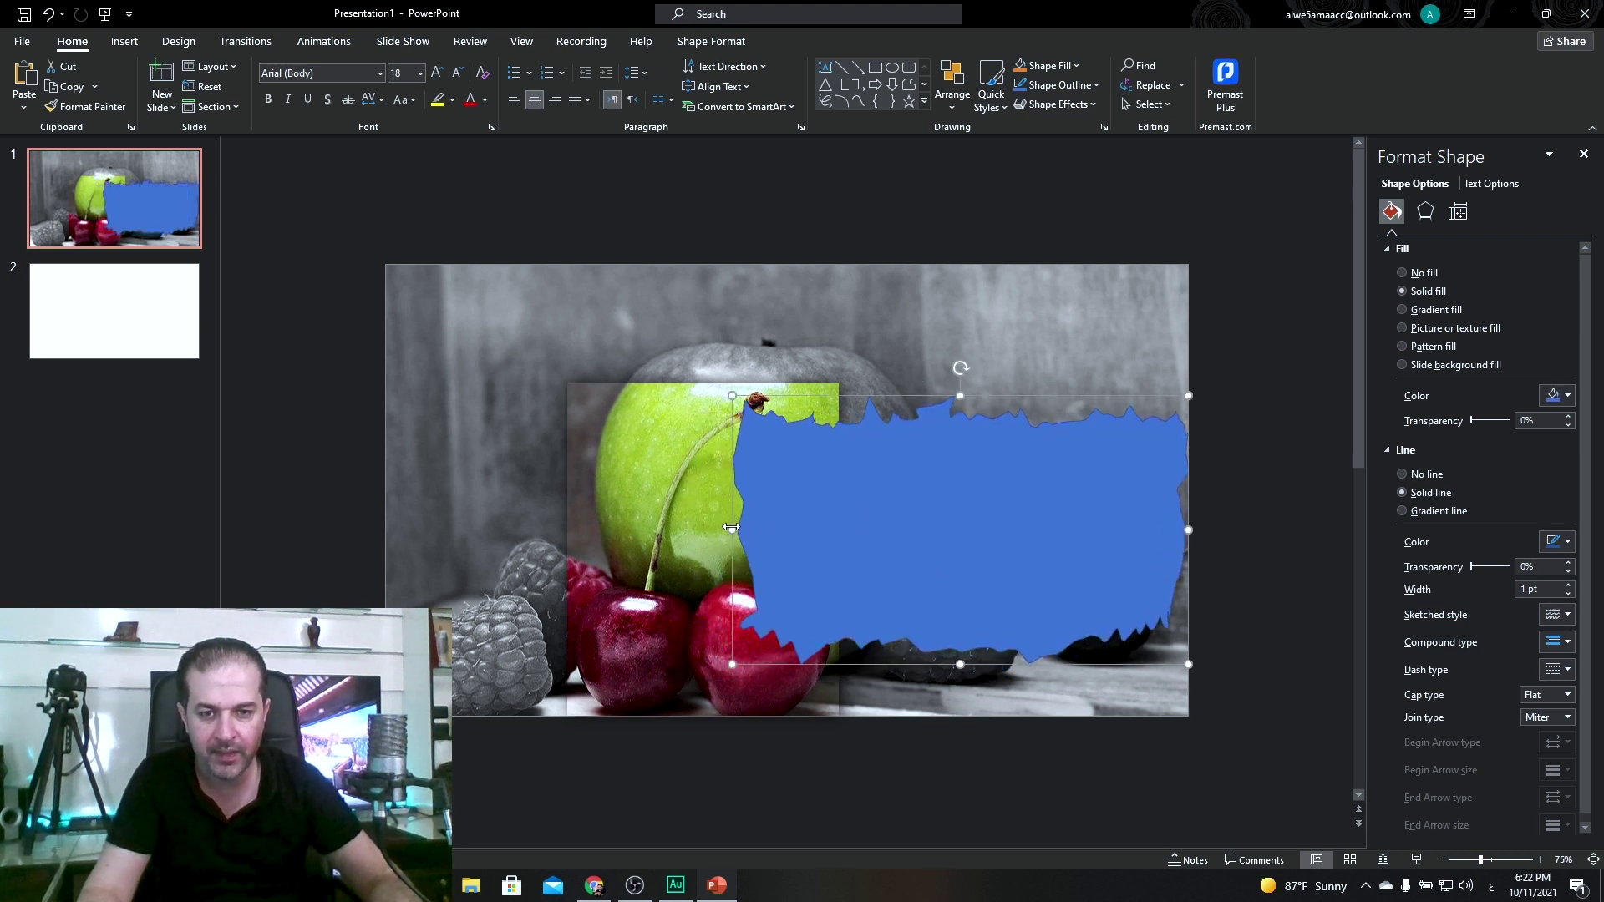
pyautogui.moveTo(733, 662); pyautogui.dragTo(794, 629)
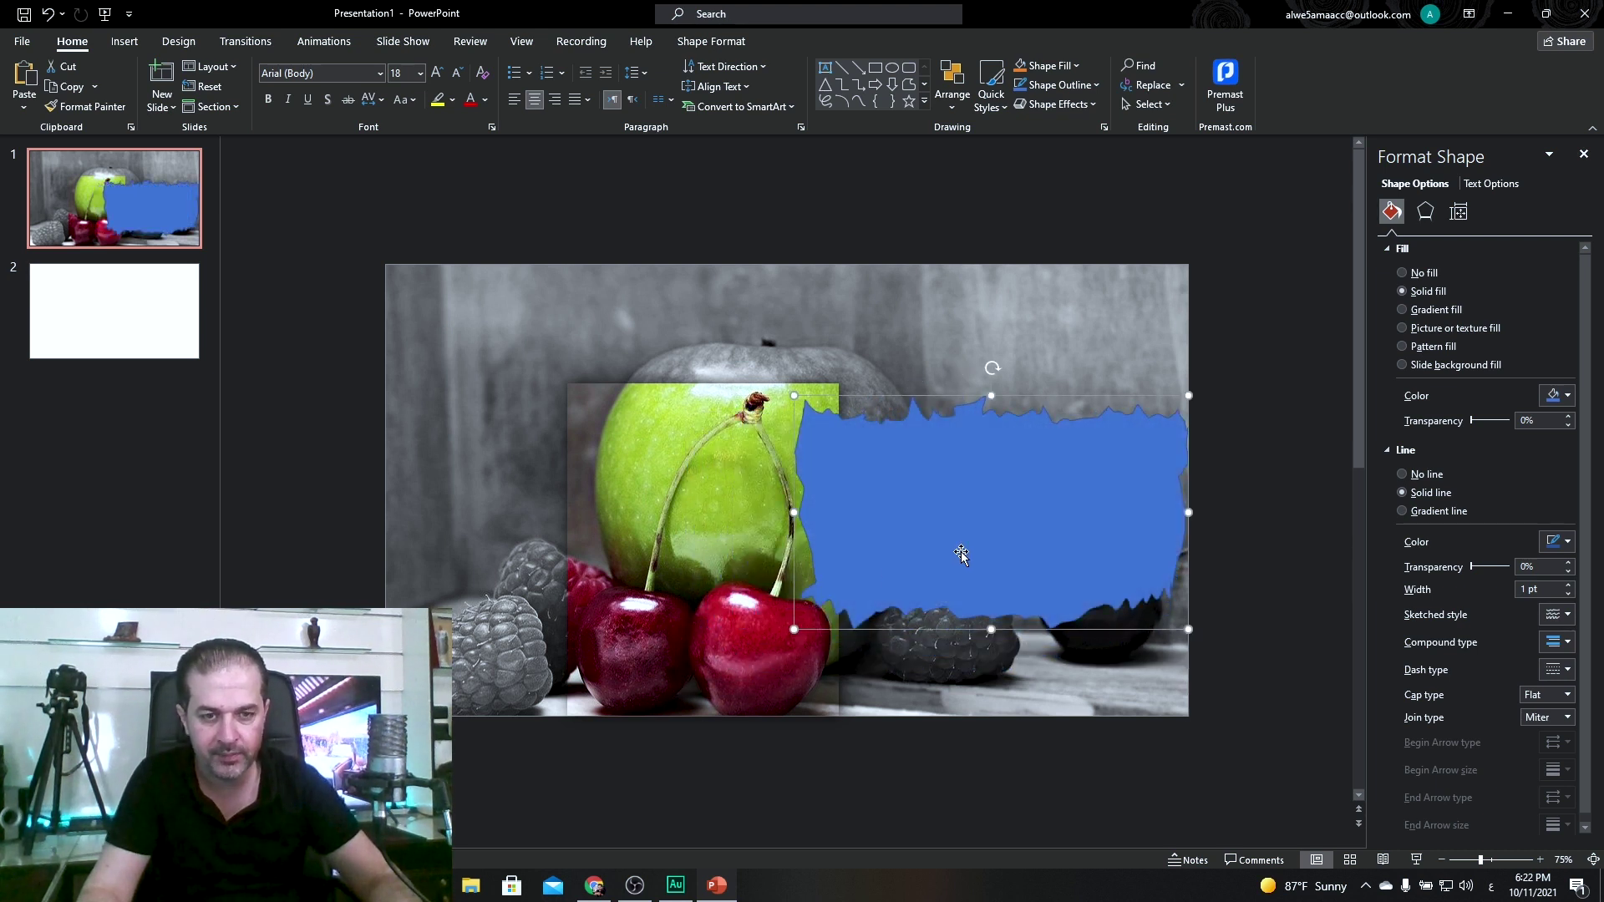
pyautogui.moveTo(960, 551)
pyautogui.mouseDown()
pyautogui.moveTo(931, 566)
pyautogui.moveTo(926, 515)
pyautogui.mouseUp()
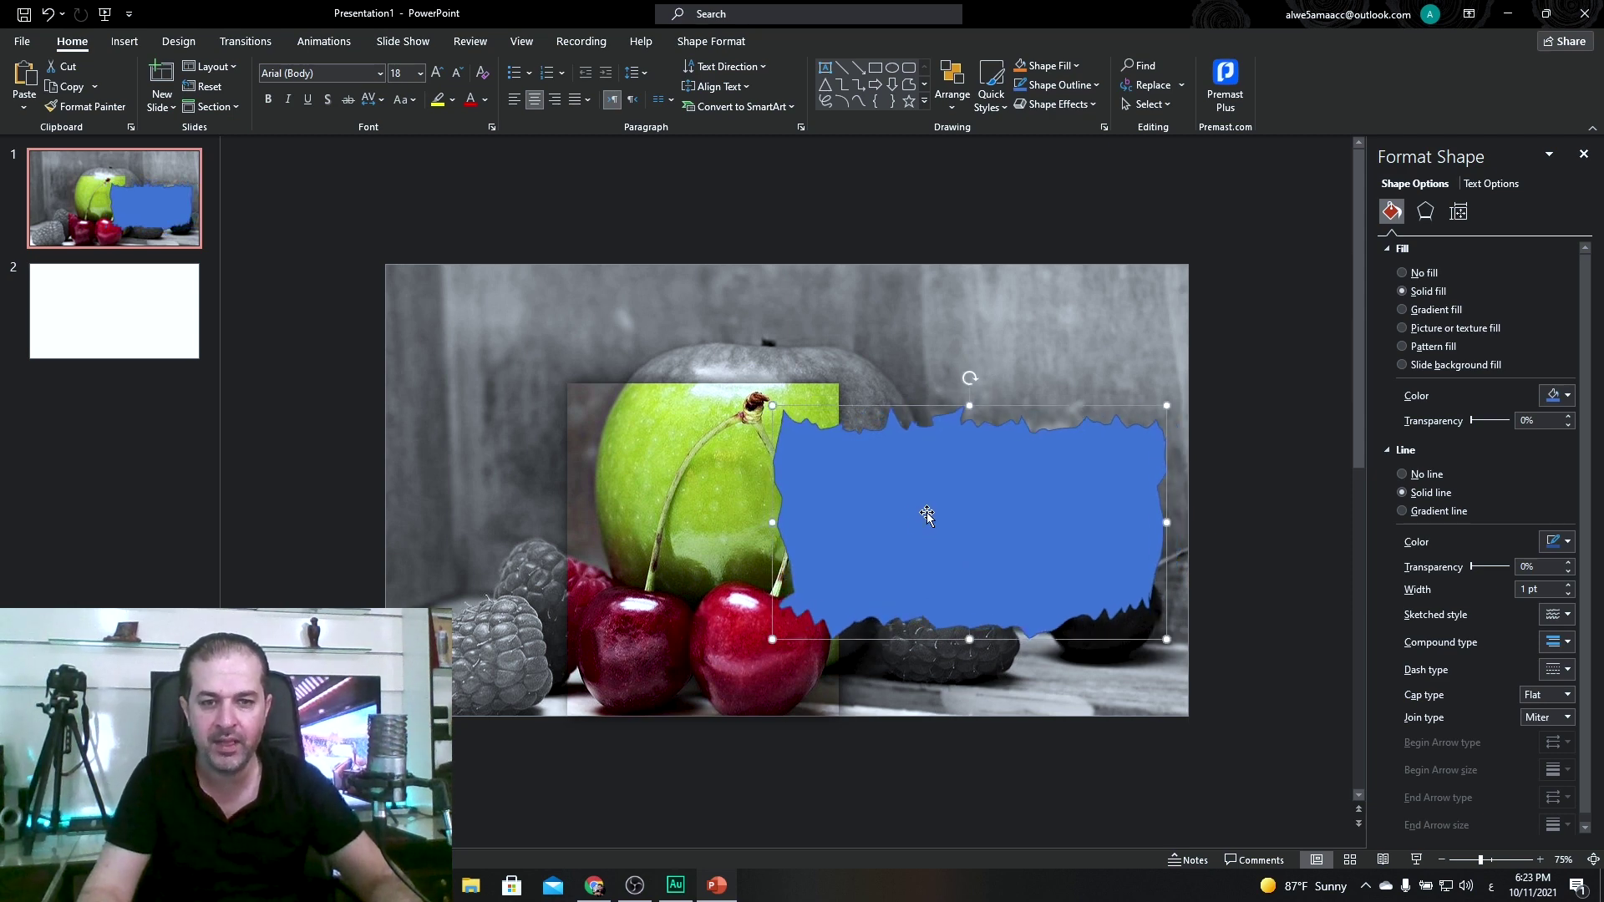
pyautogui.click(699, 43)
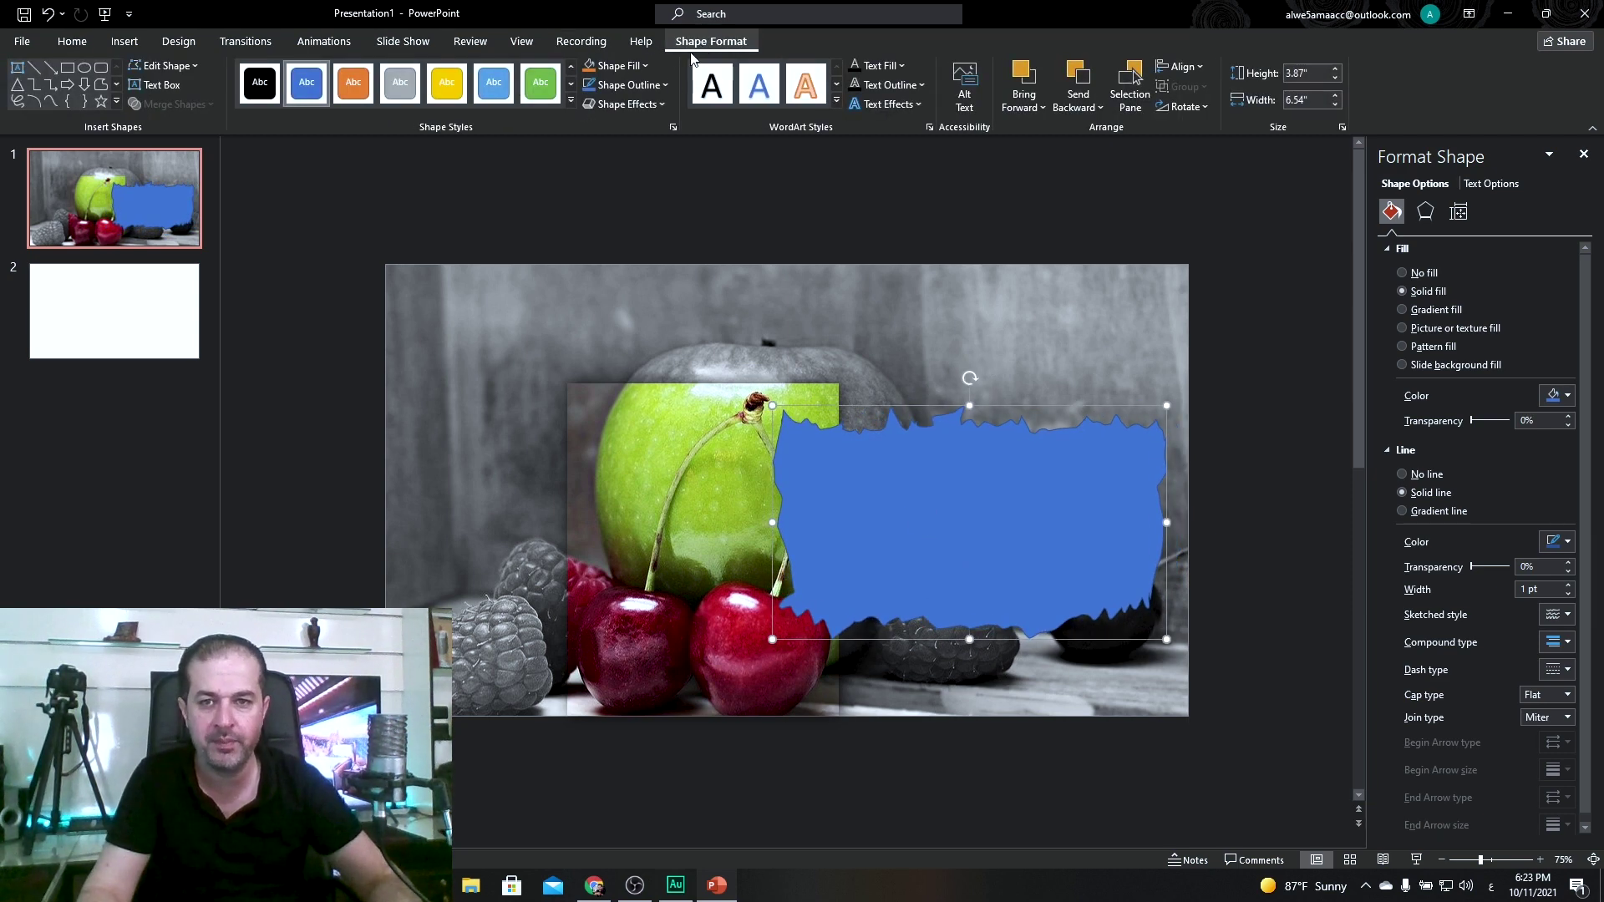
# Remove the torn shape's outline.
pyautogui.click(631, 87)
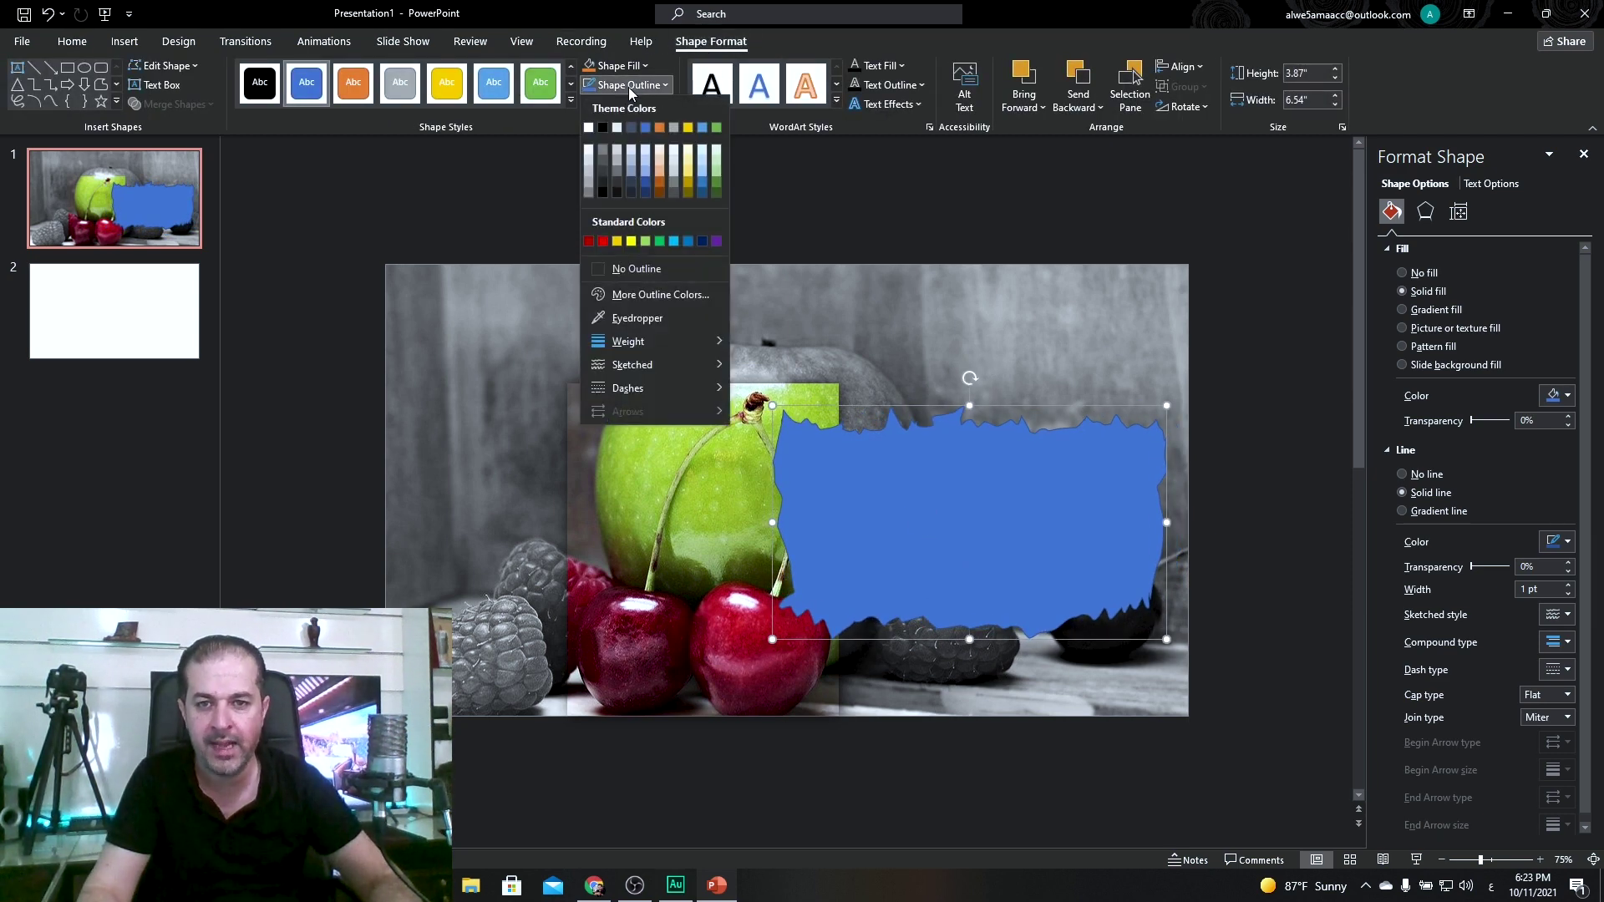
pyautogui.click(629, 274)
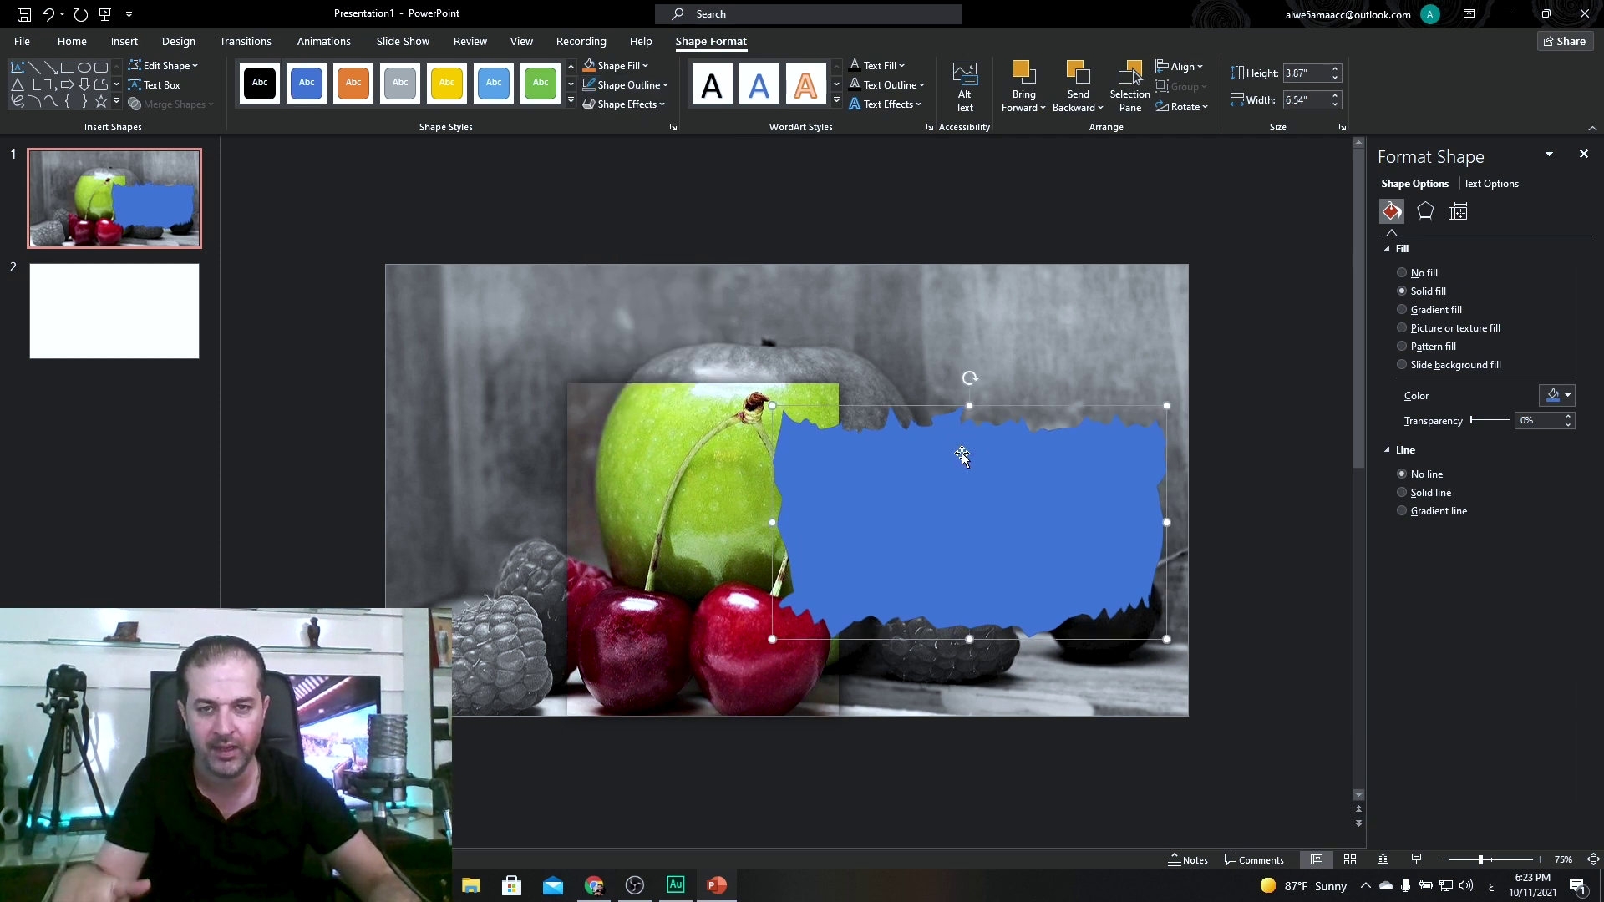
pyautogui.click(635, 67)
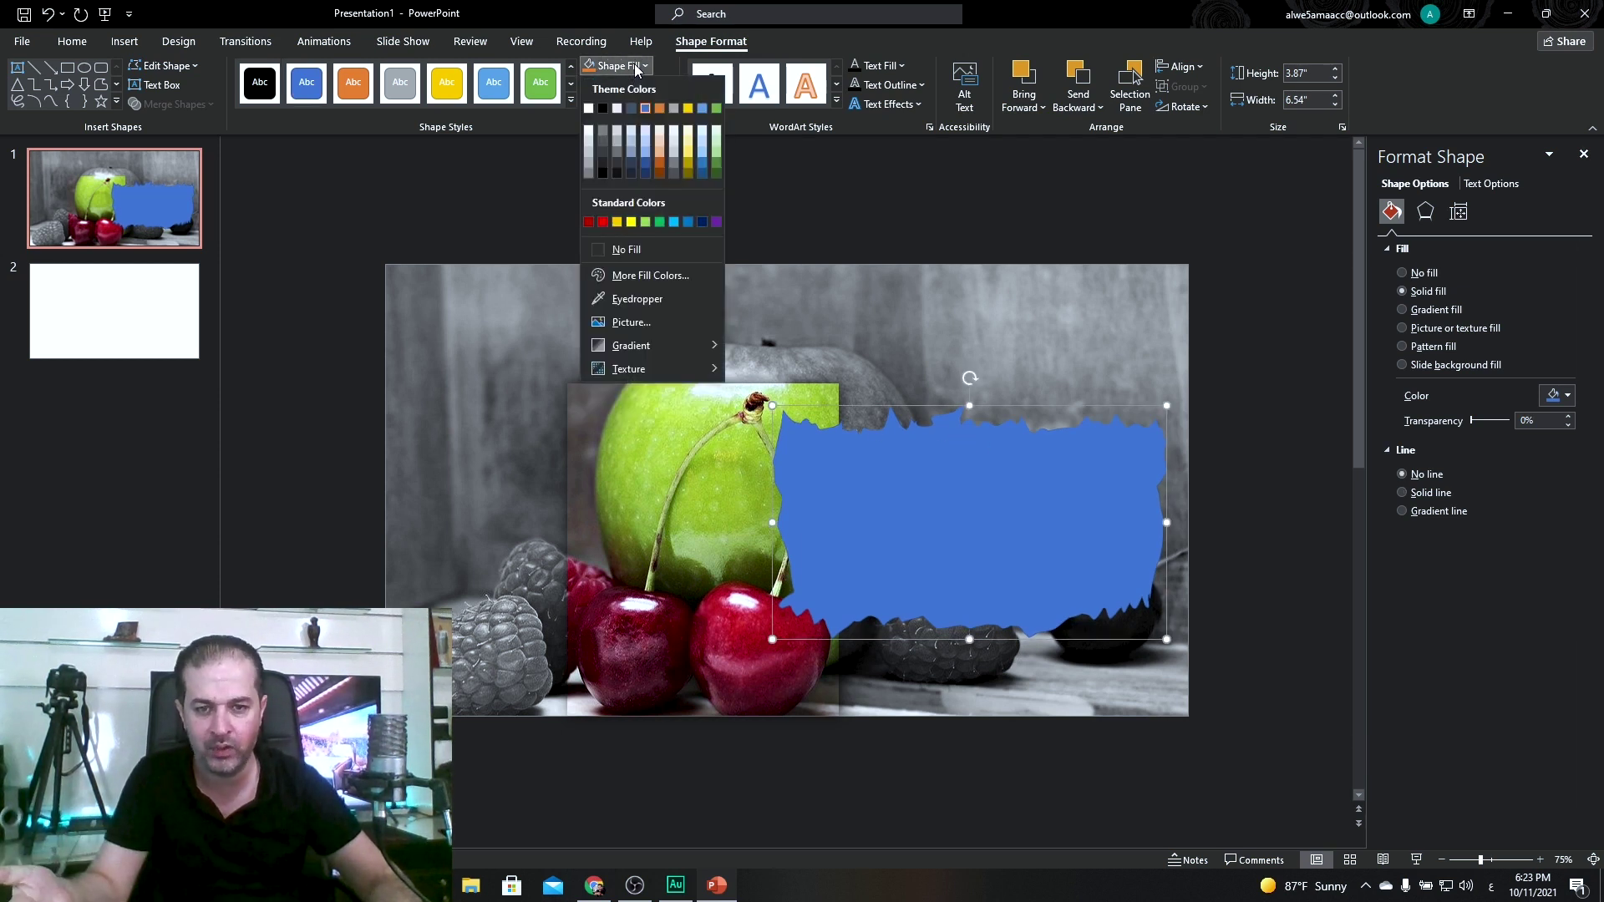
pyautogui.click(637, 69)
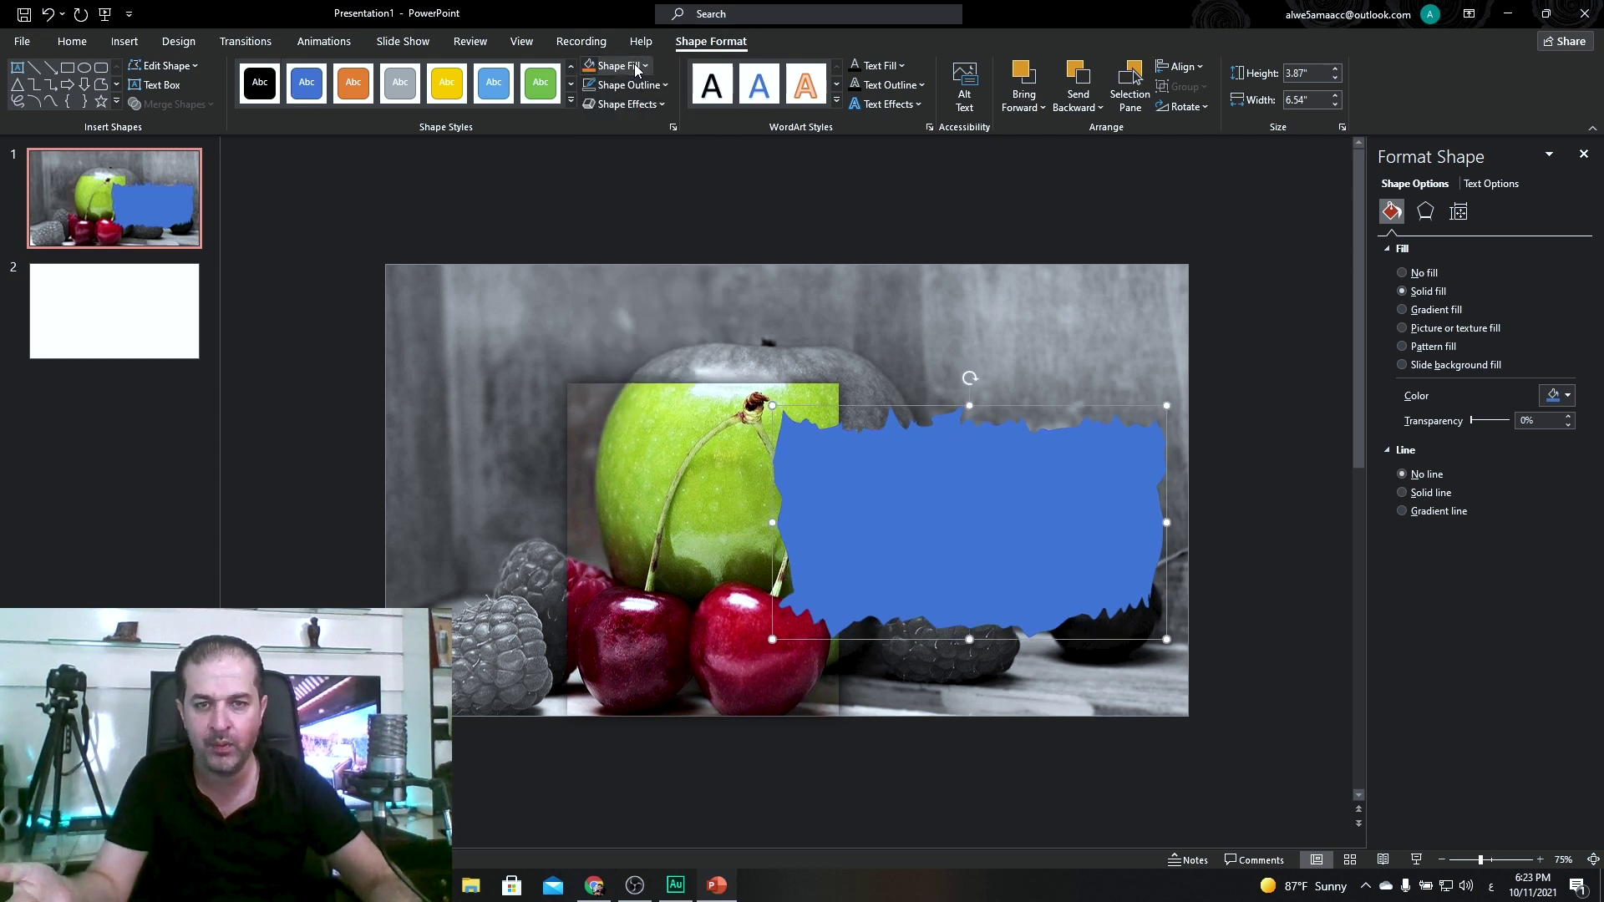
# Switch the theme colours to Red Violet and fill the torn shape purple.
pyautogui.click(178, 41)
pyautogui.click(1446, 100)
pyautogui.moveTo(1171, 128)
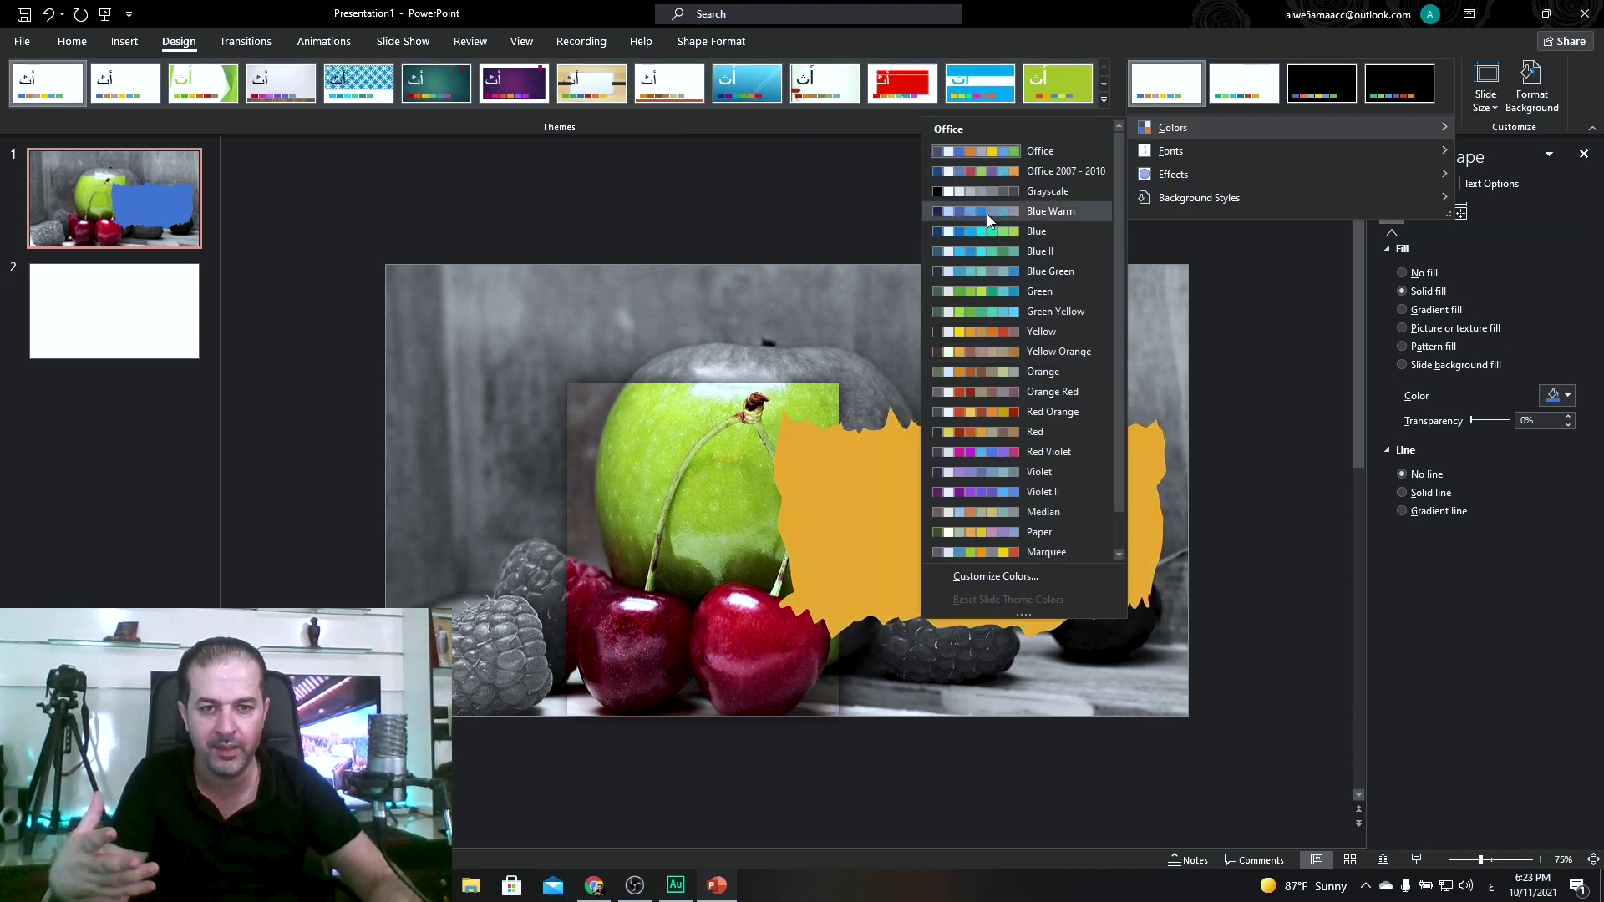
pyautogui.click(969, 451)
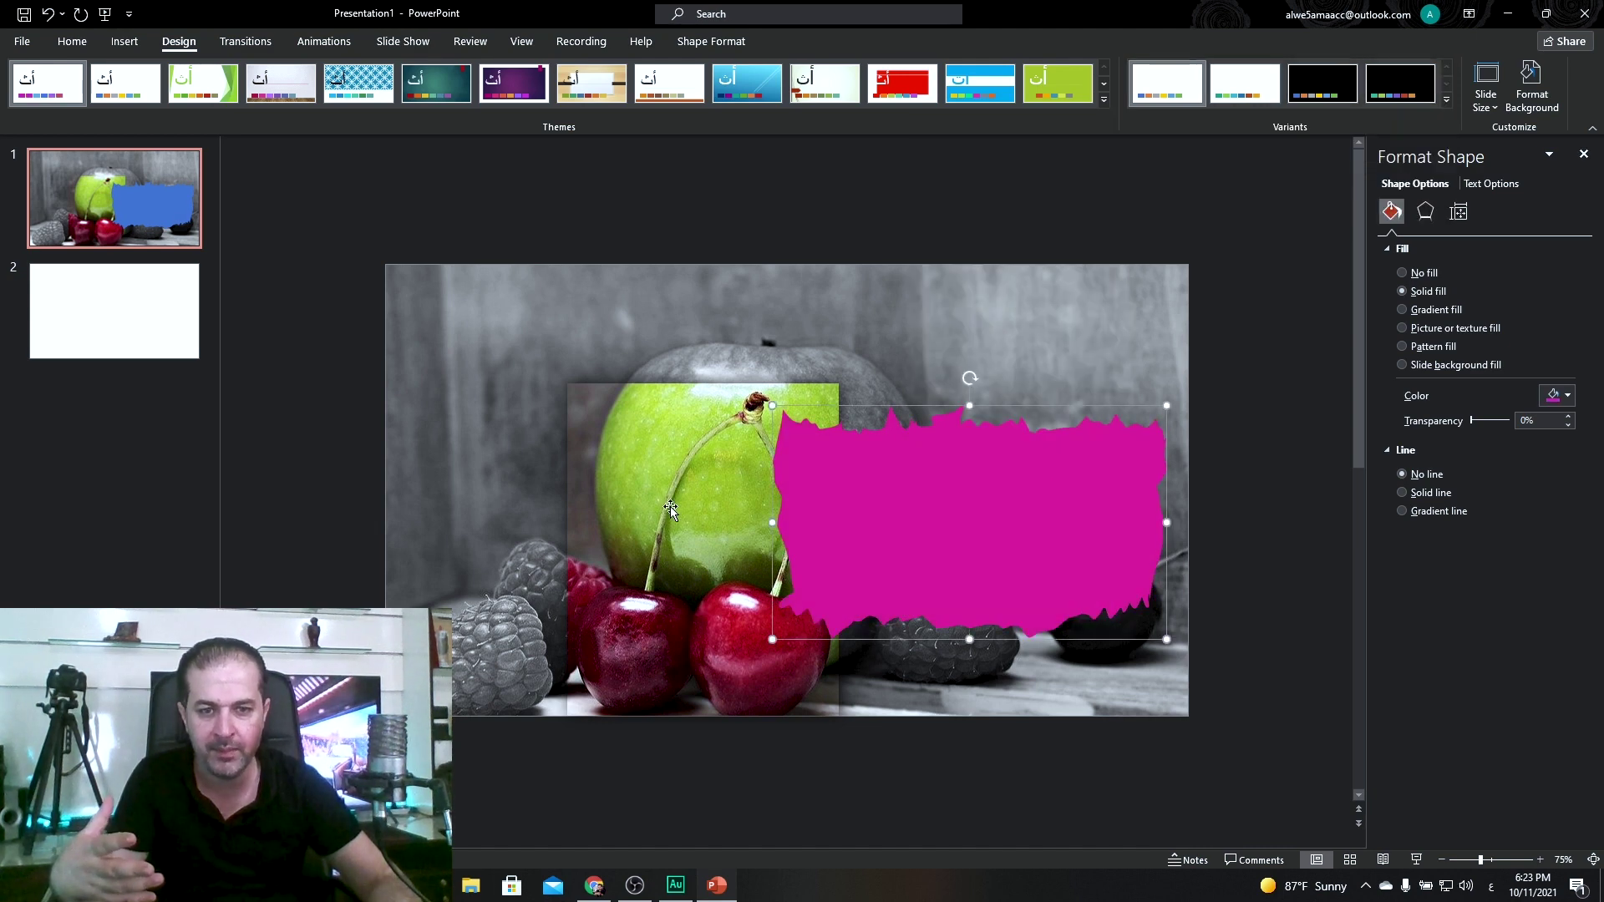
pyautogui.click(582, 46)
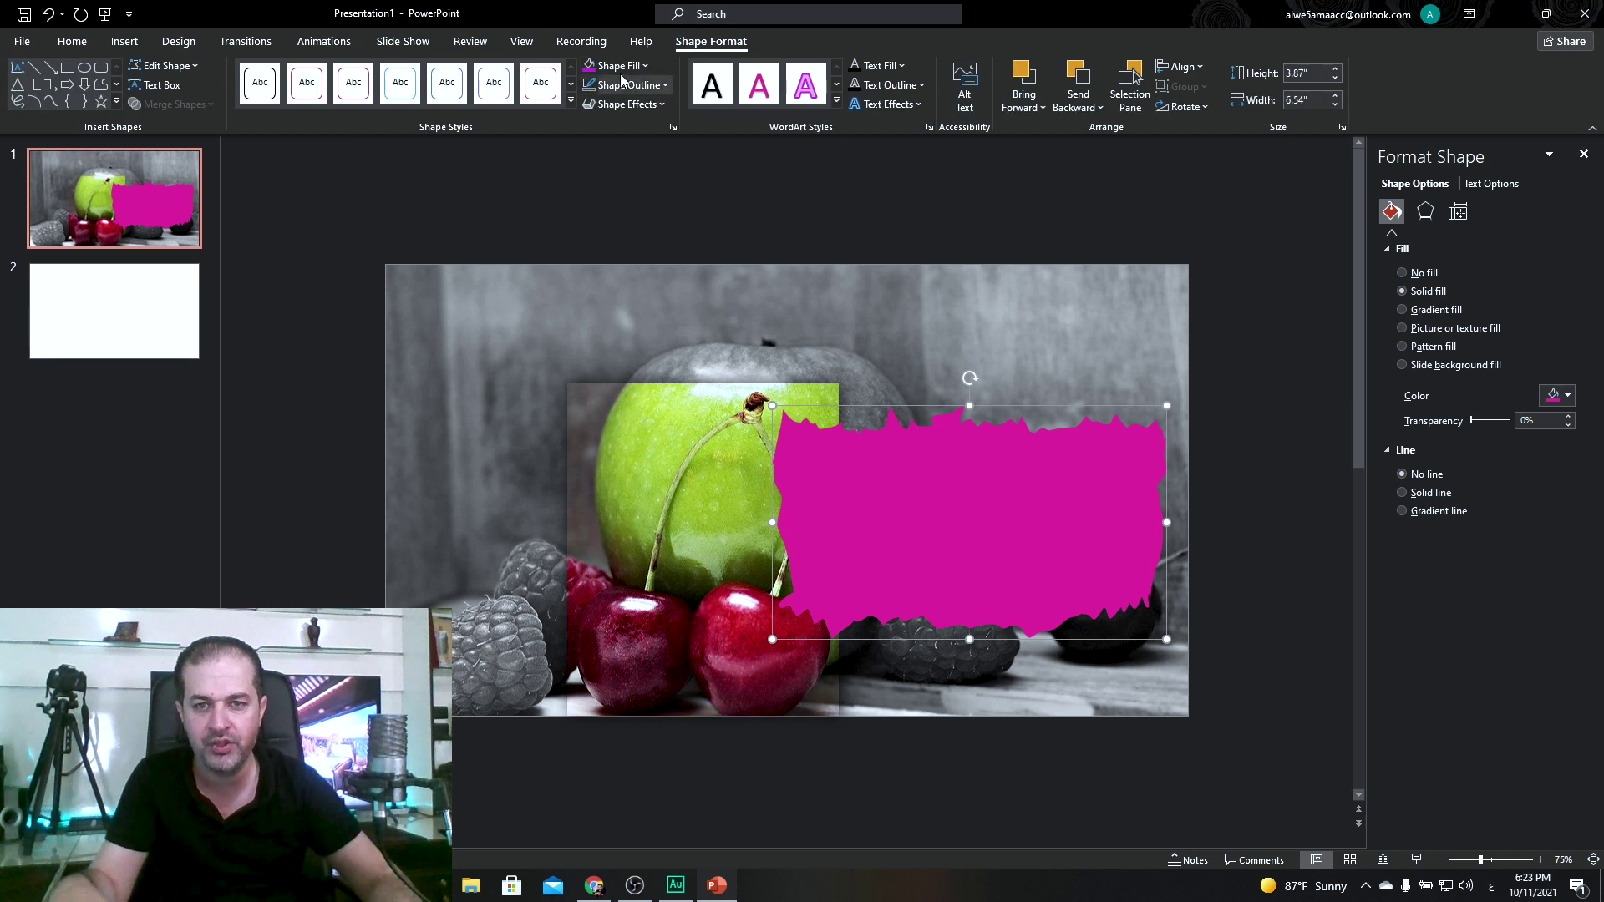
pyautogui.click(635, 65)
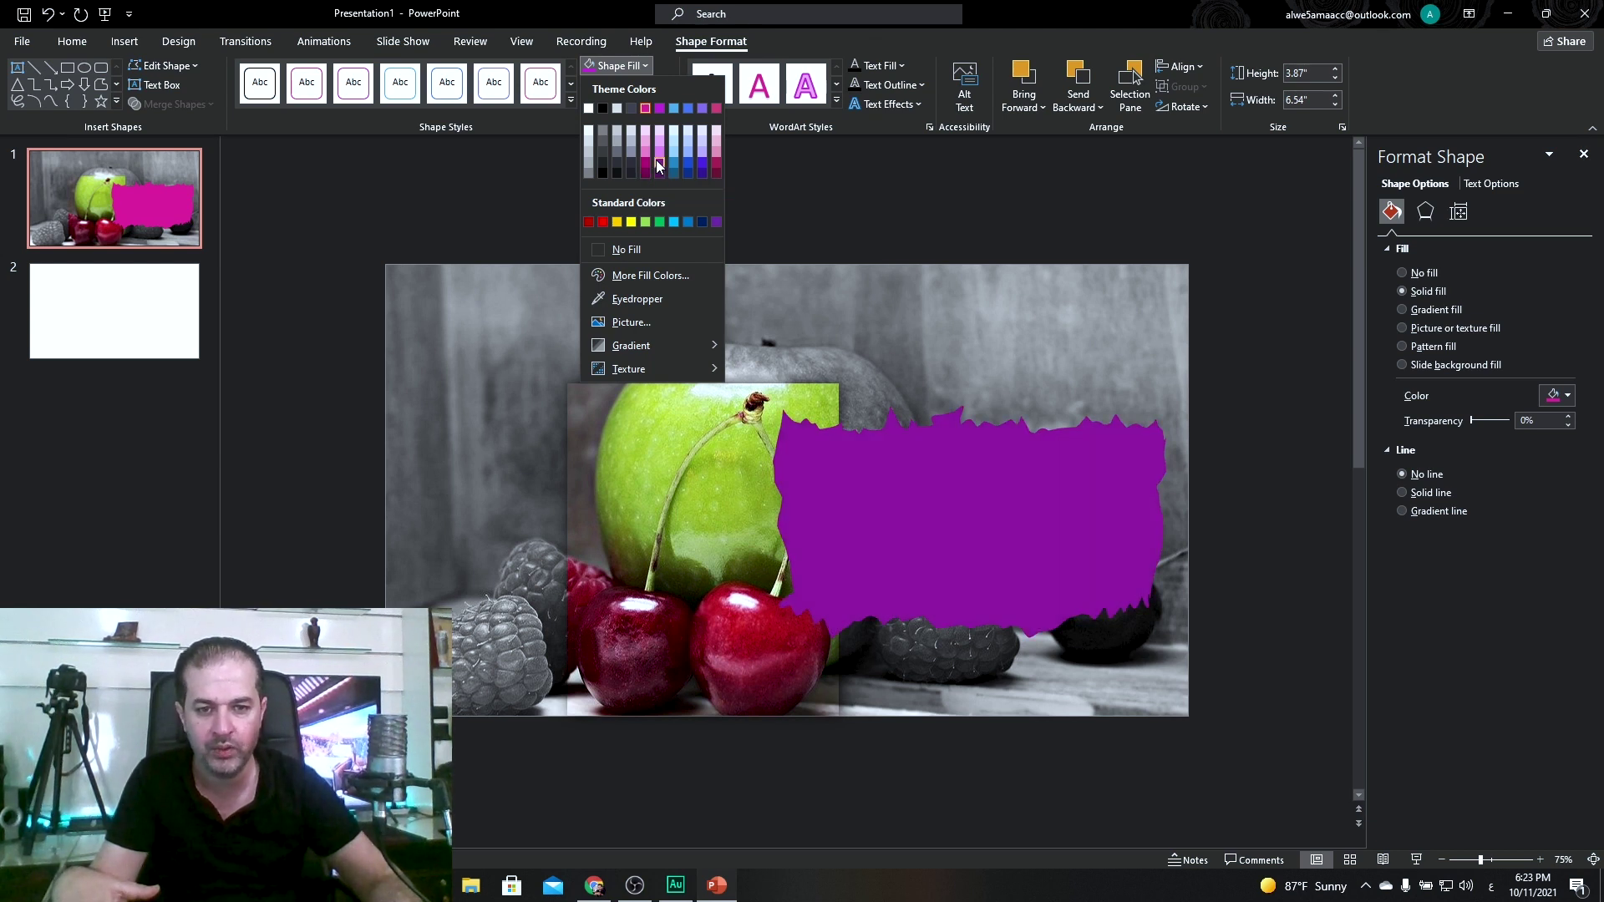
pyautogui.click(655, 158)
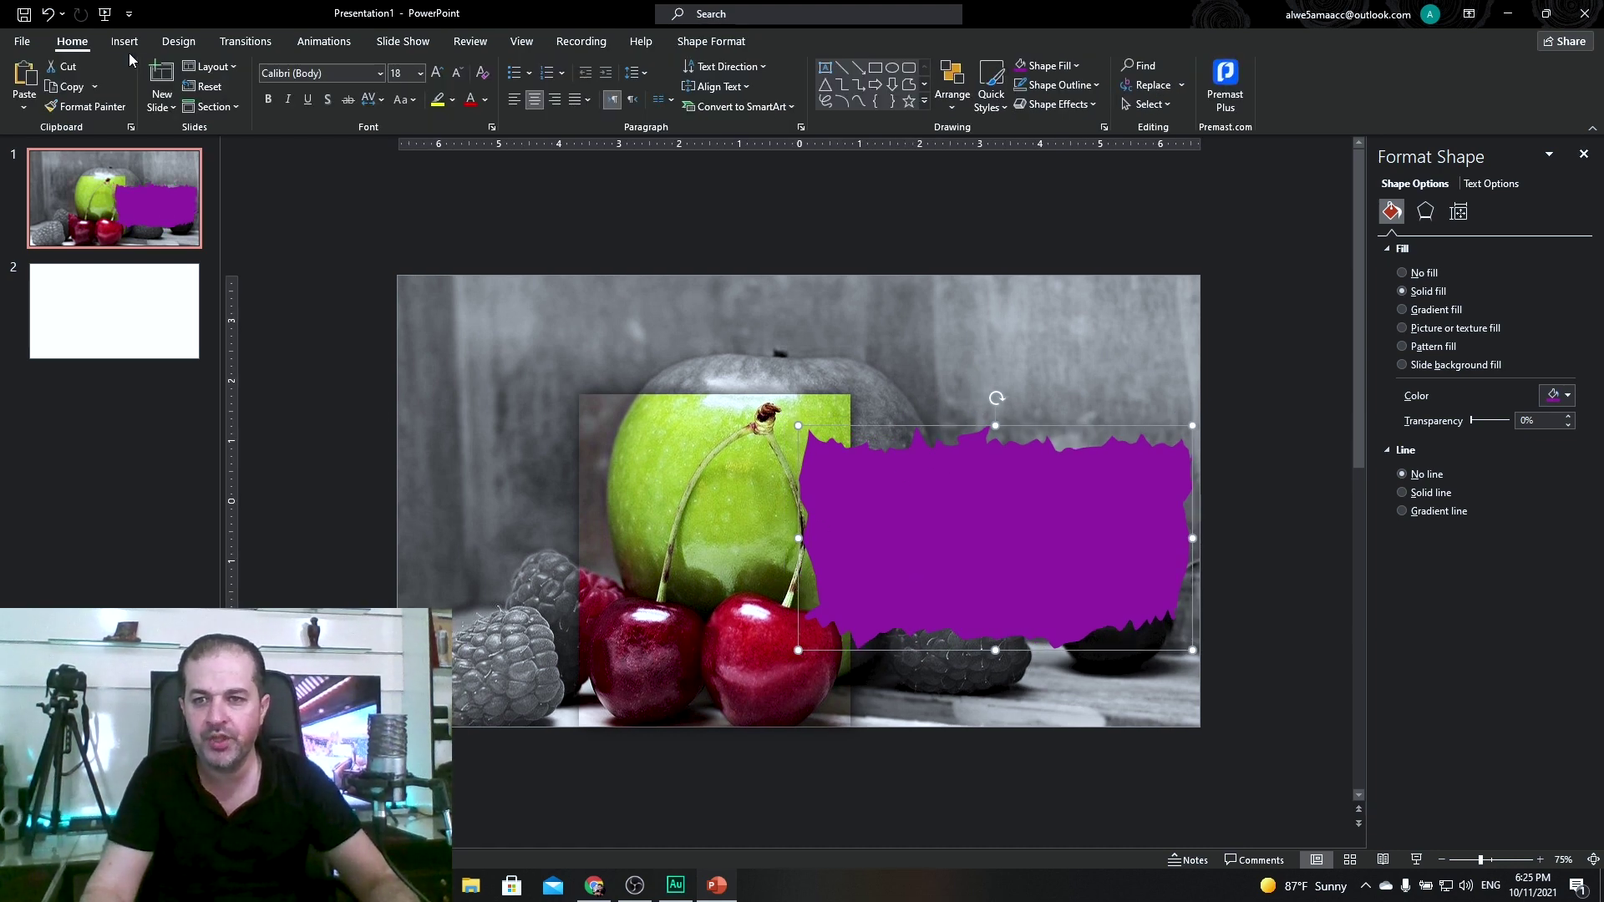
# Insert a plain WordArt text box and drag it onto the purple torn shape.
pyautogui.click(125, 42)
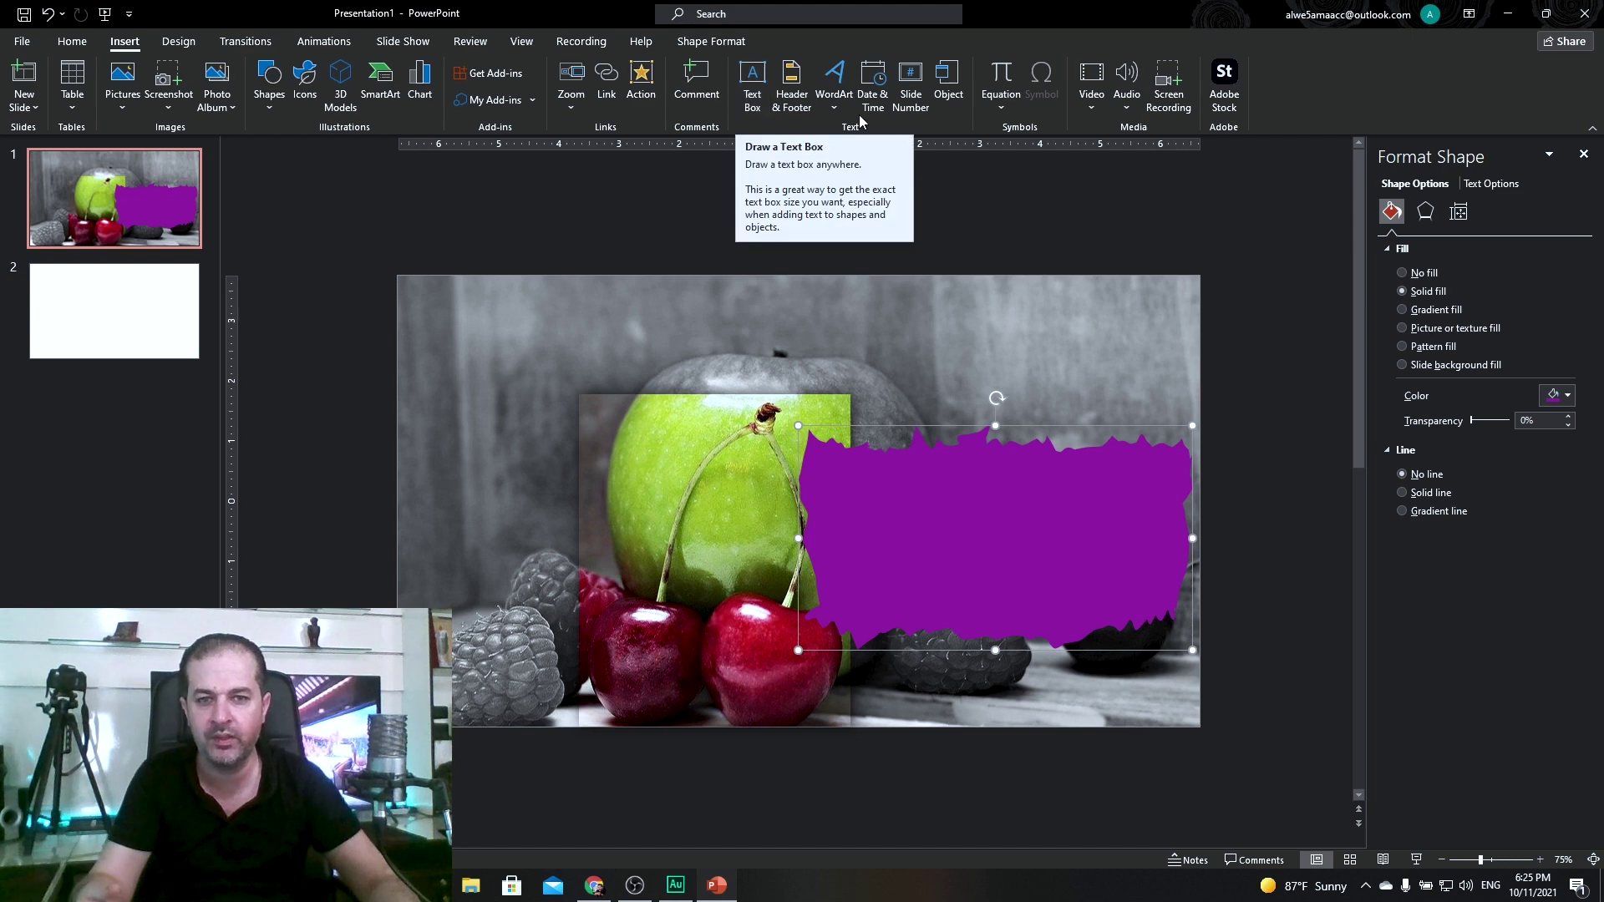
pyautogui.click(834, 83)
pyautogui.click(837, 149)
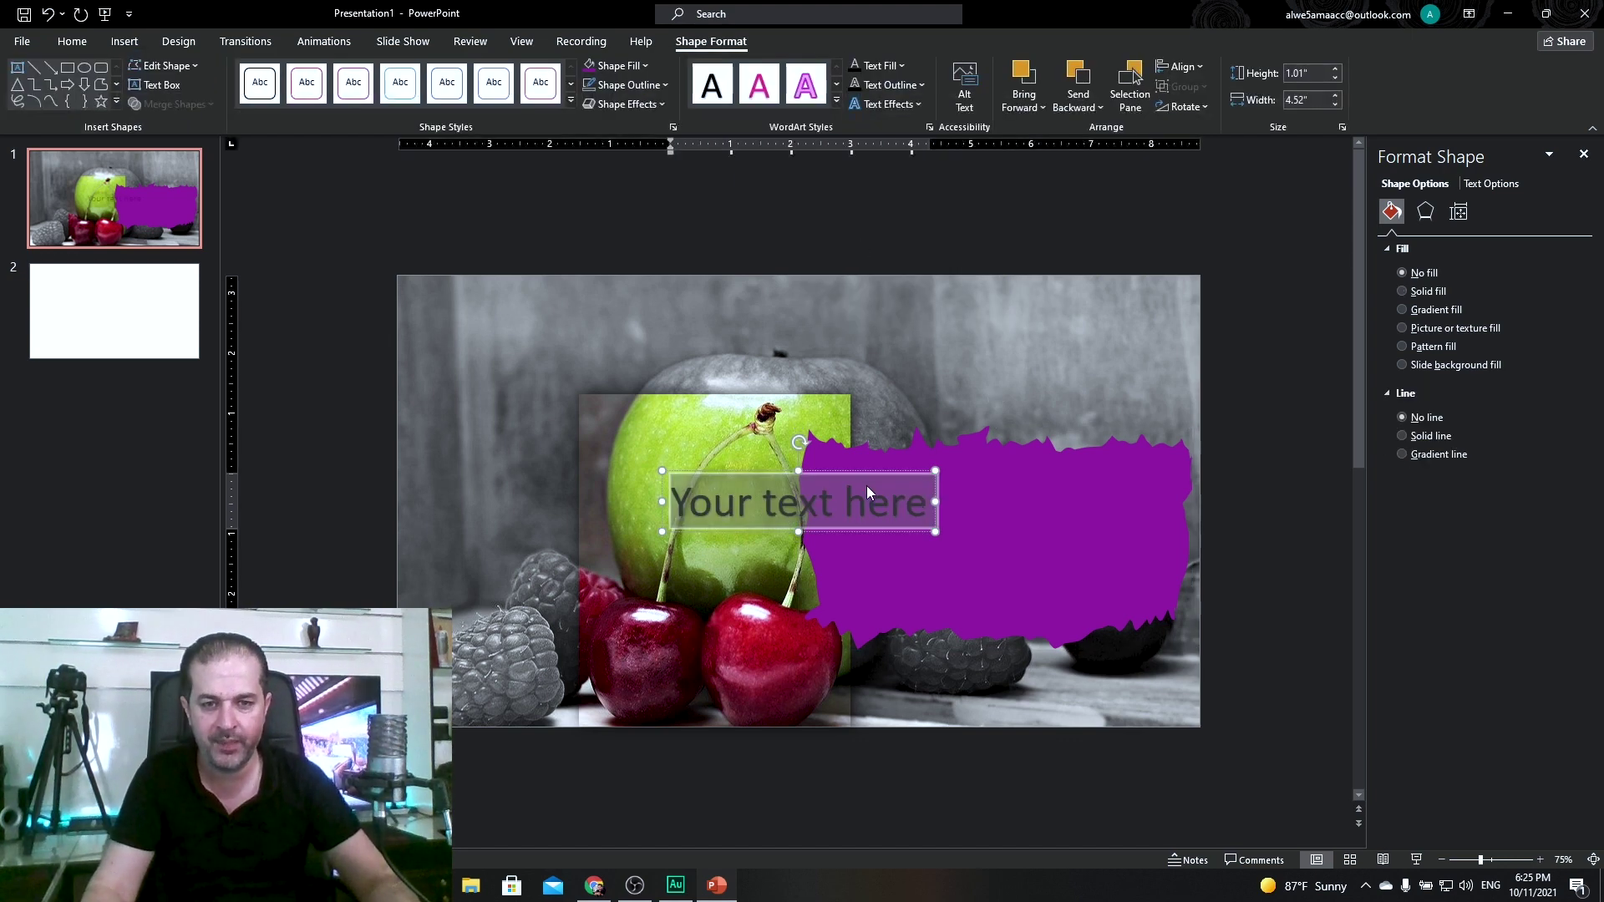
pyautogui.moveTo(867, 468); pyautogui.dragTo(1026, 481)
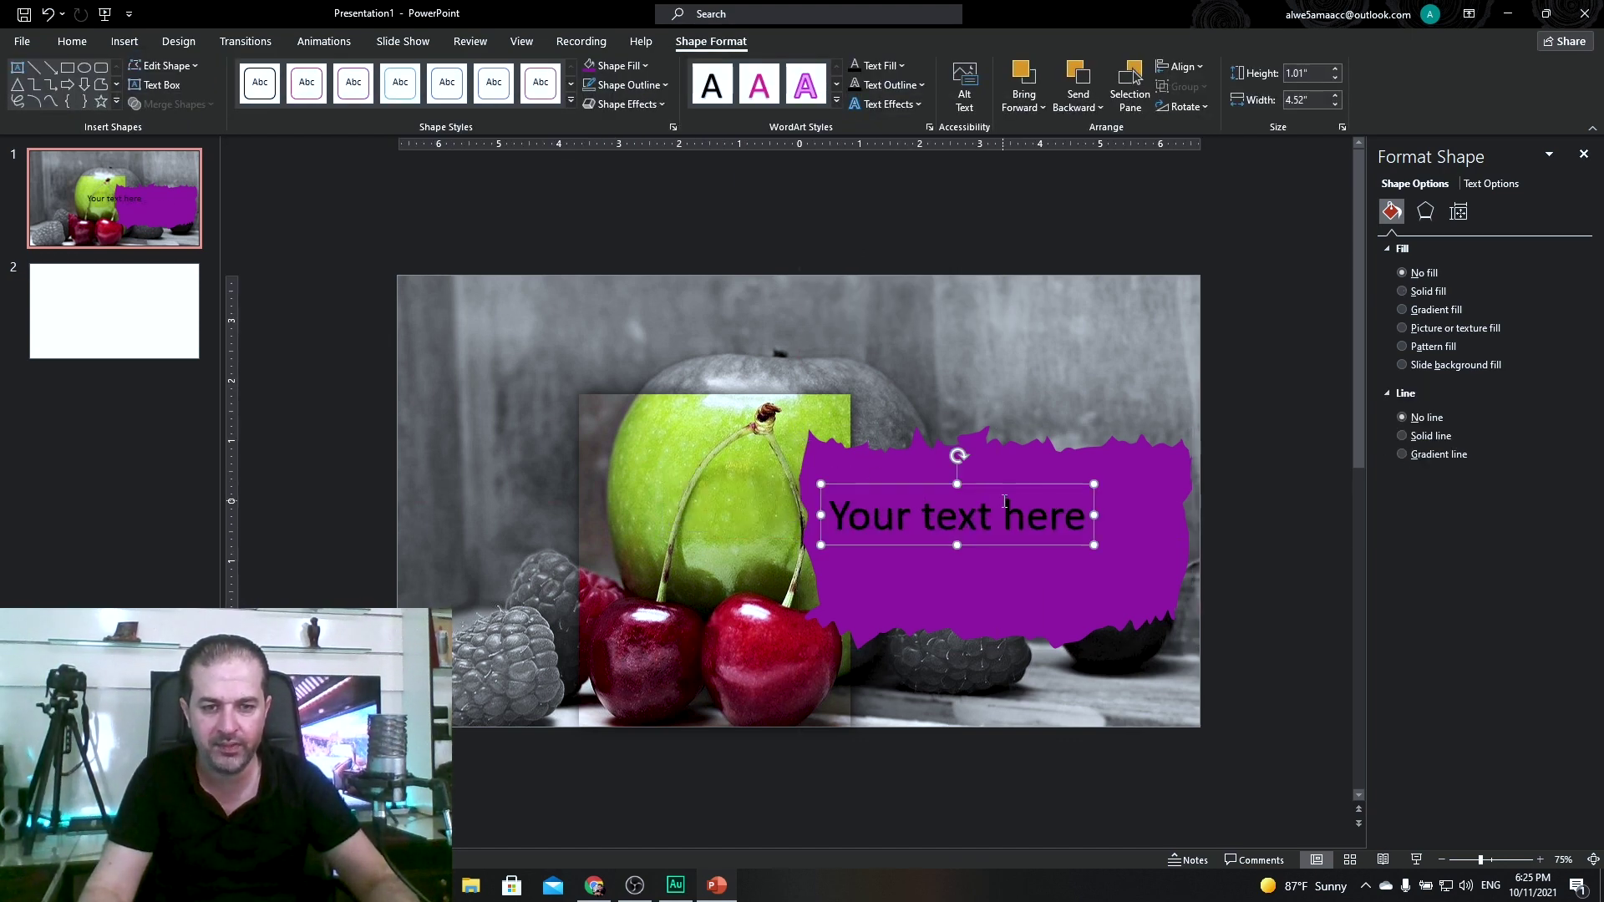
# Replace the WordArt text with =rand() sample text, then delete all but the first line.
pyautogui.tripleClick(1003, 499)
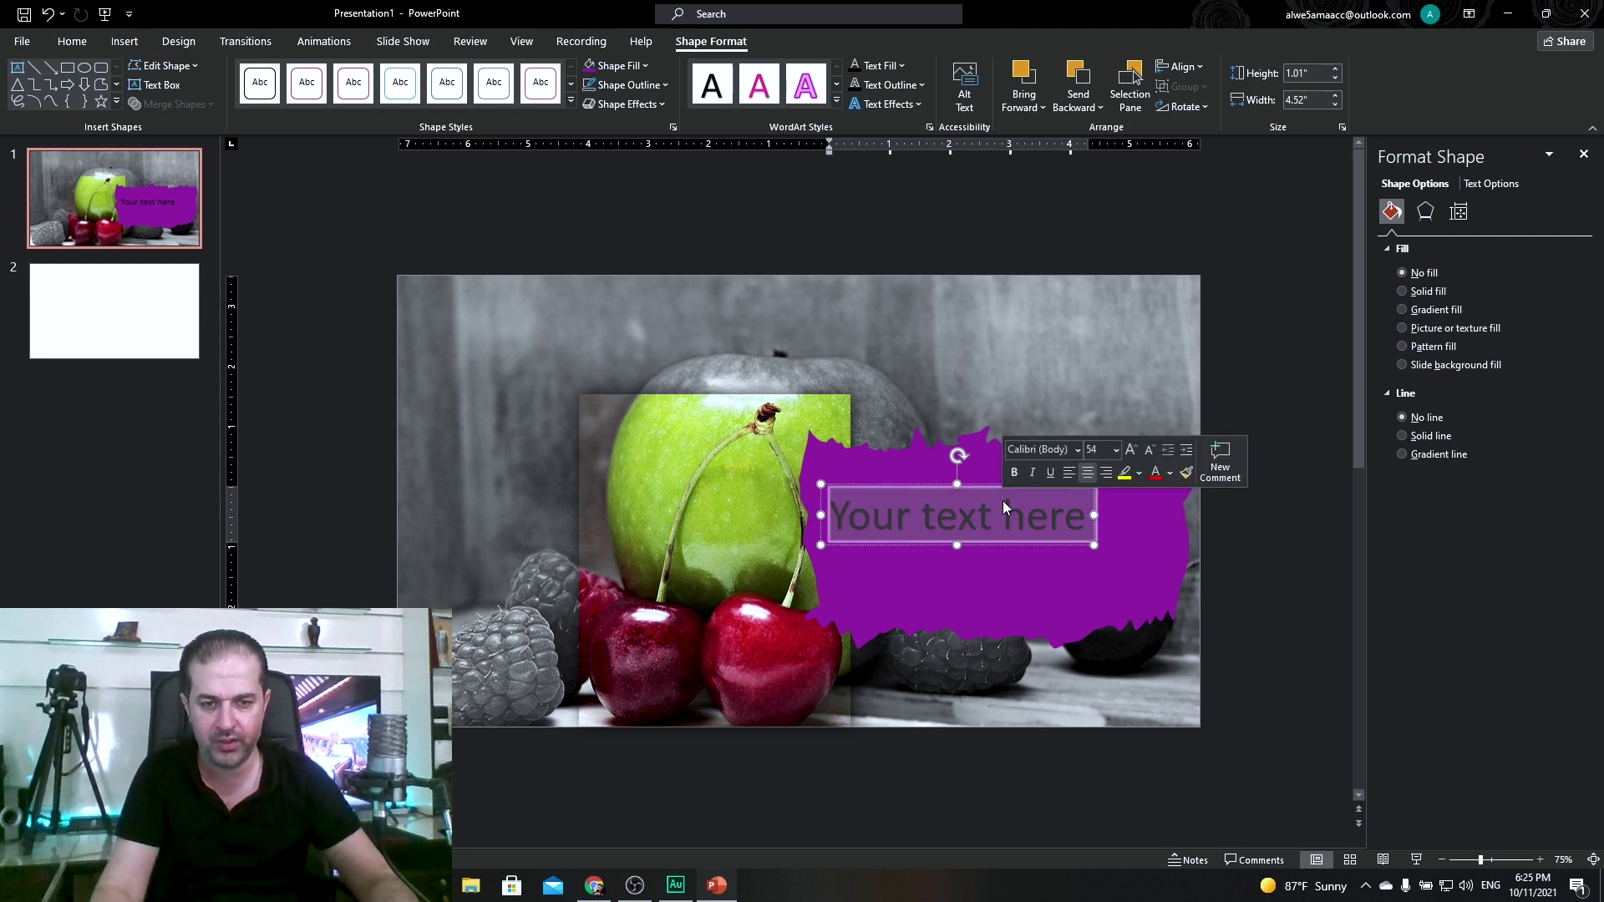
pyautogui.write('=ran')
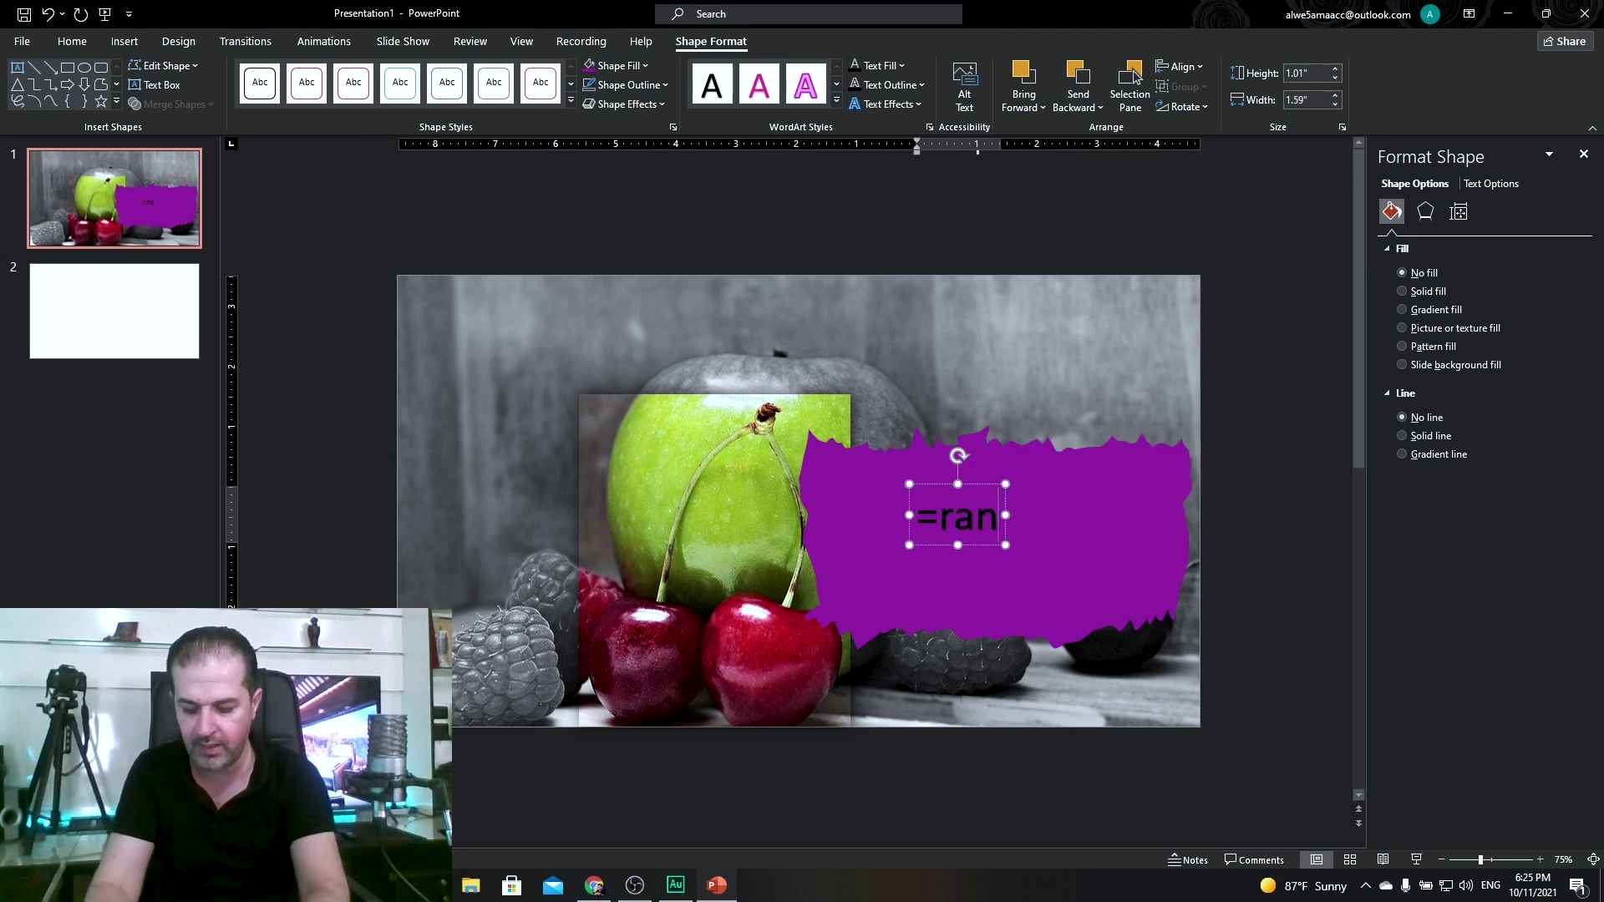
pyautogui.write('d()')
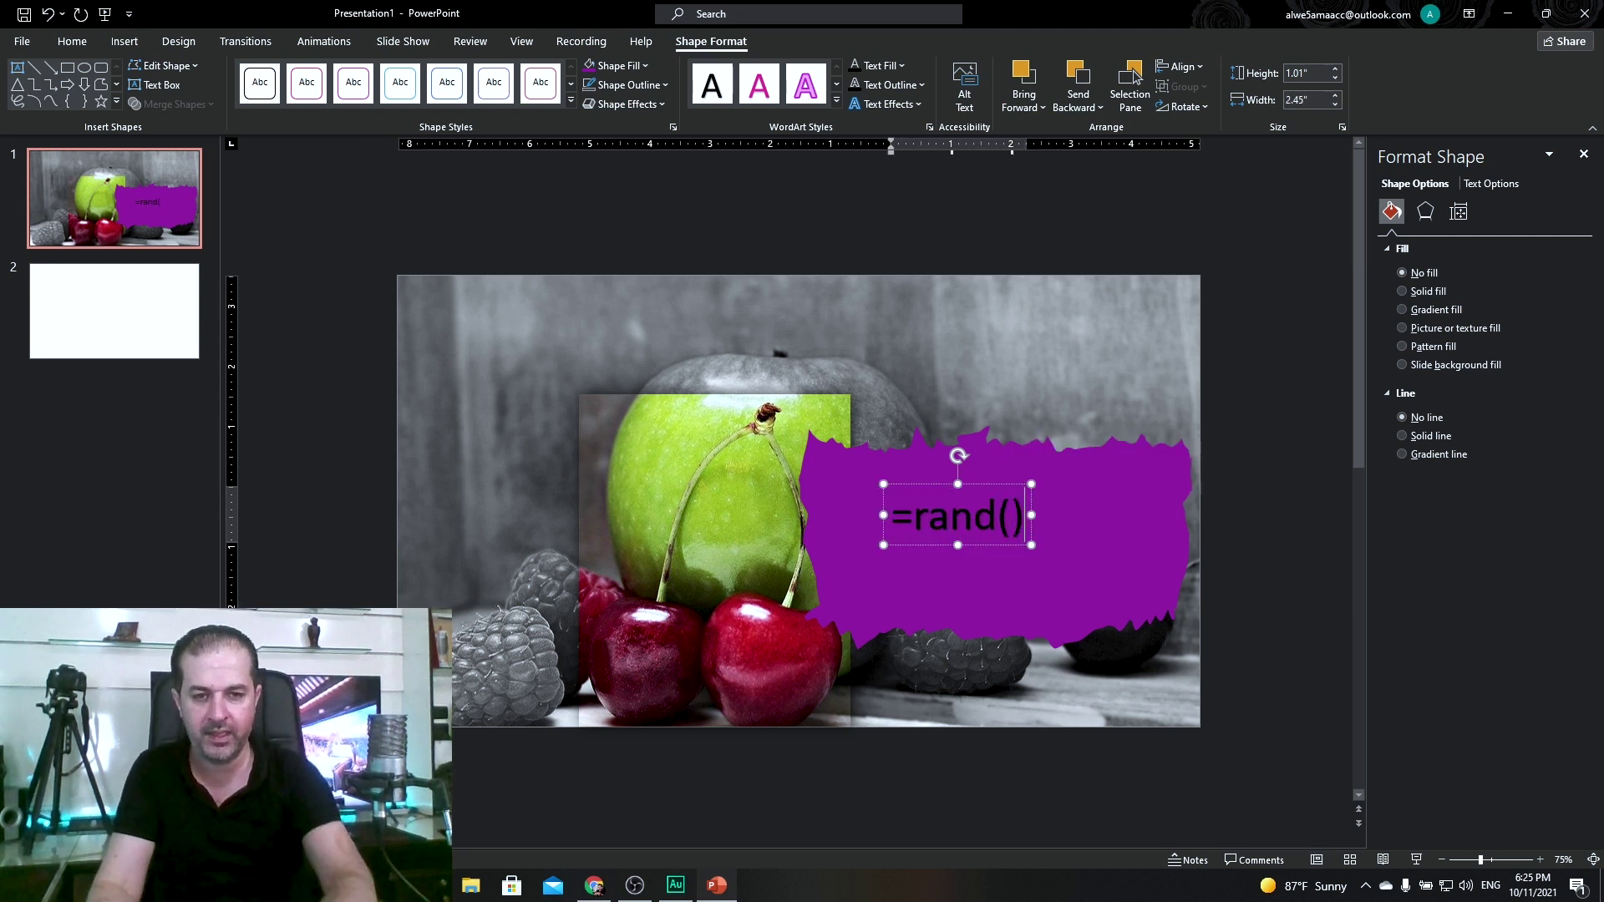
pyautogui.press('Return')
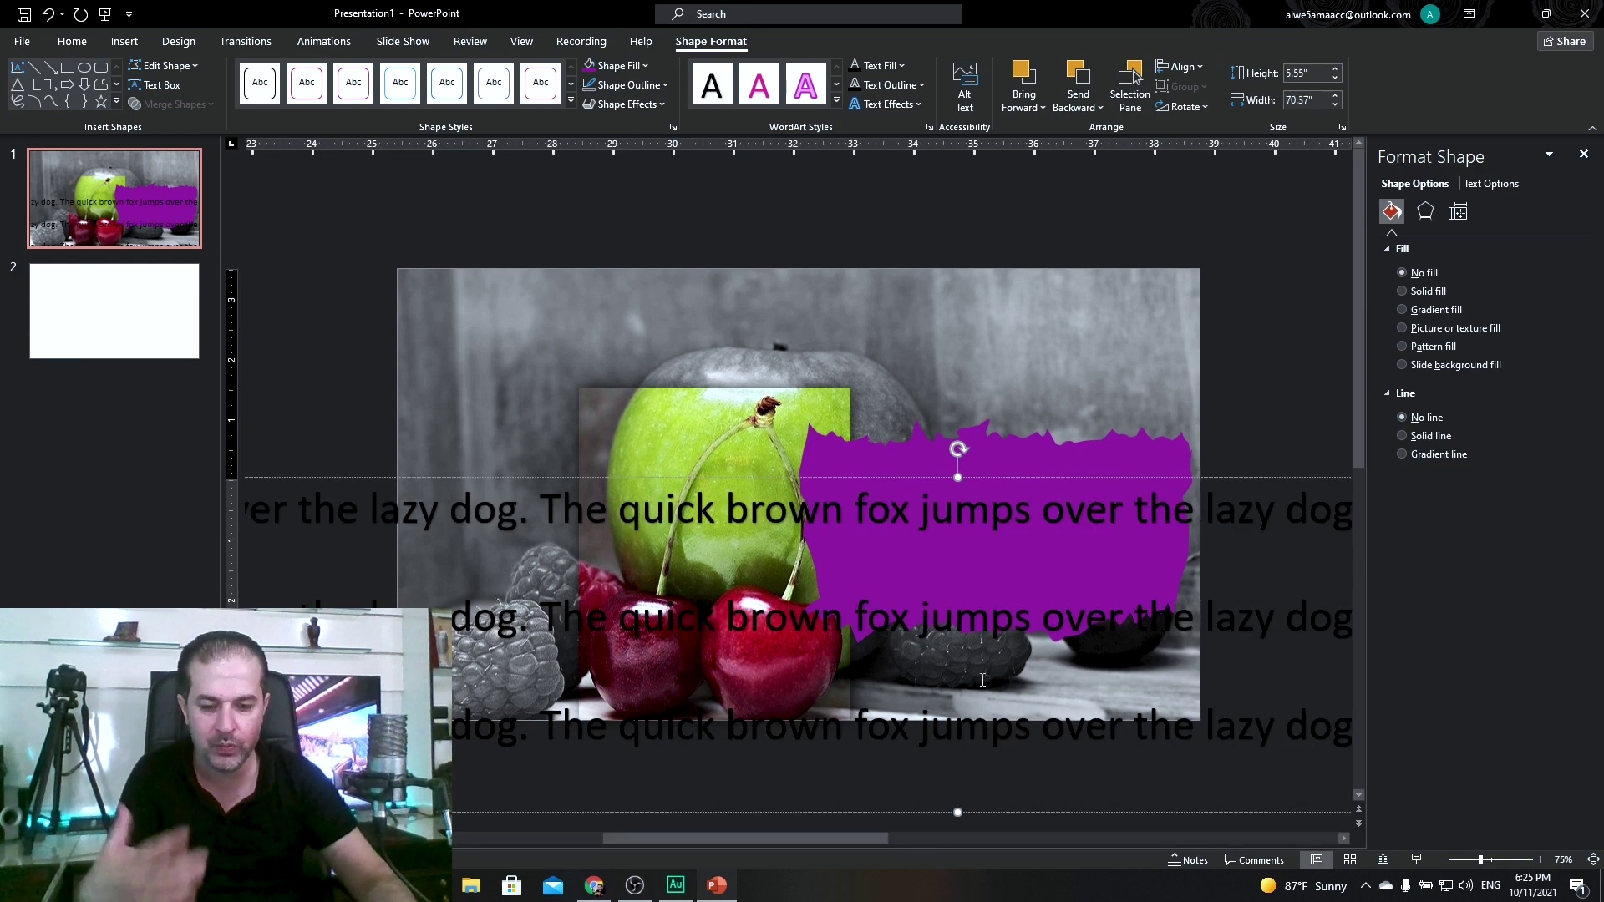
pyautogui.tripleClick(981, 727)
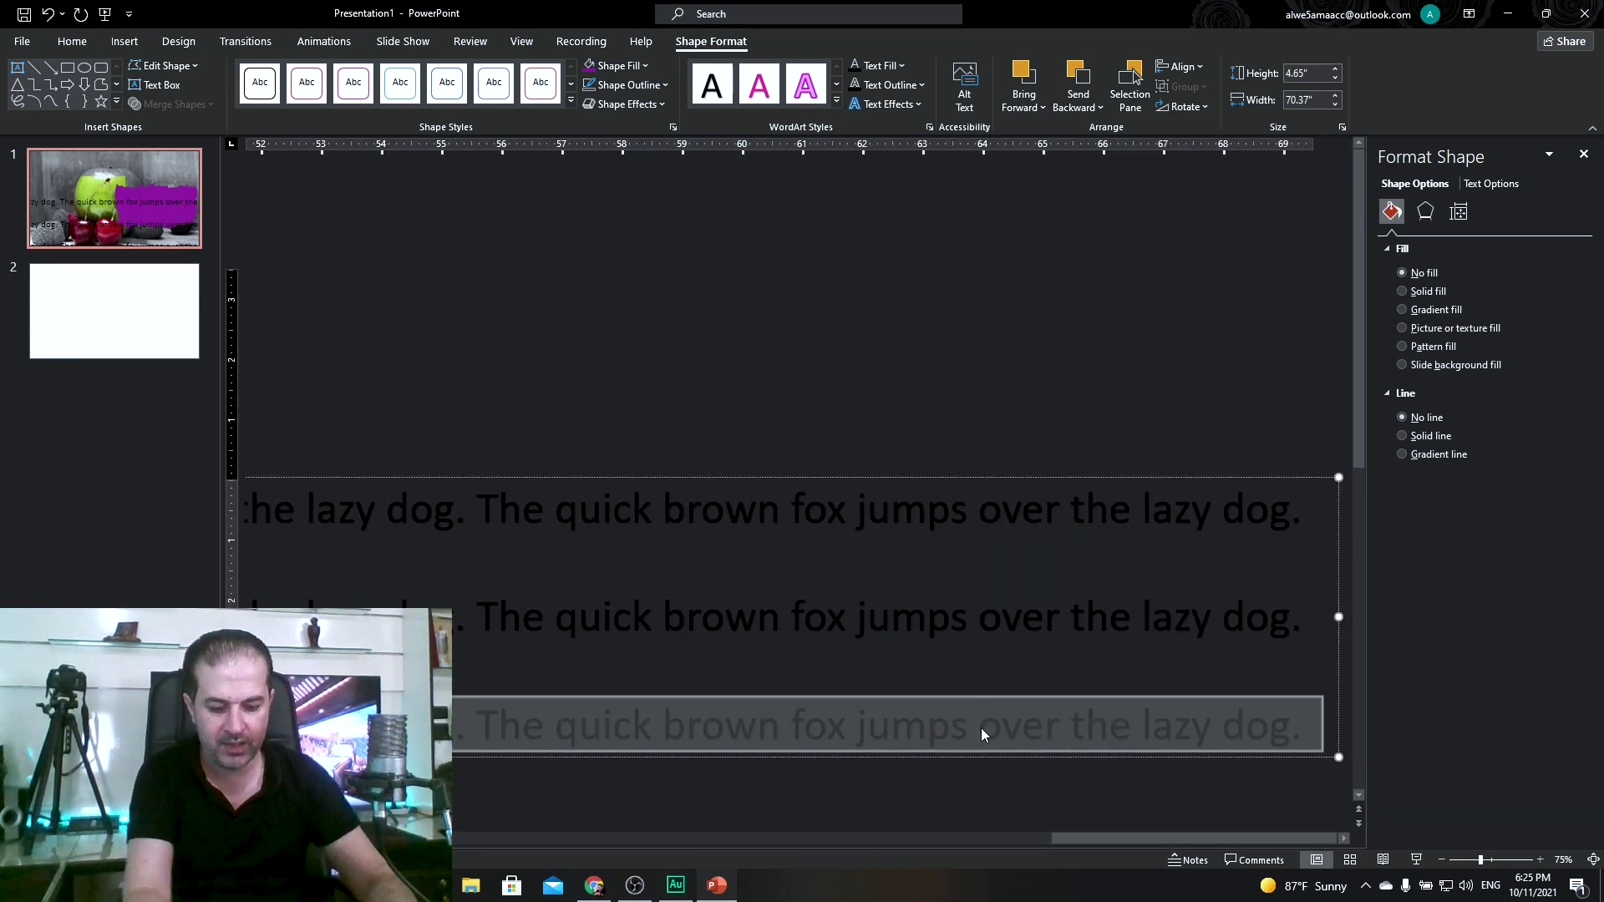
pyautogui.press('Delete')
pyautogui.press('BackSpace')
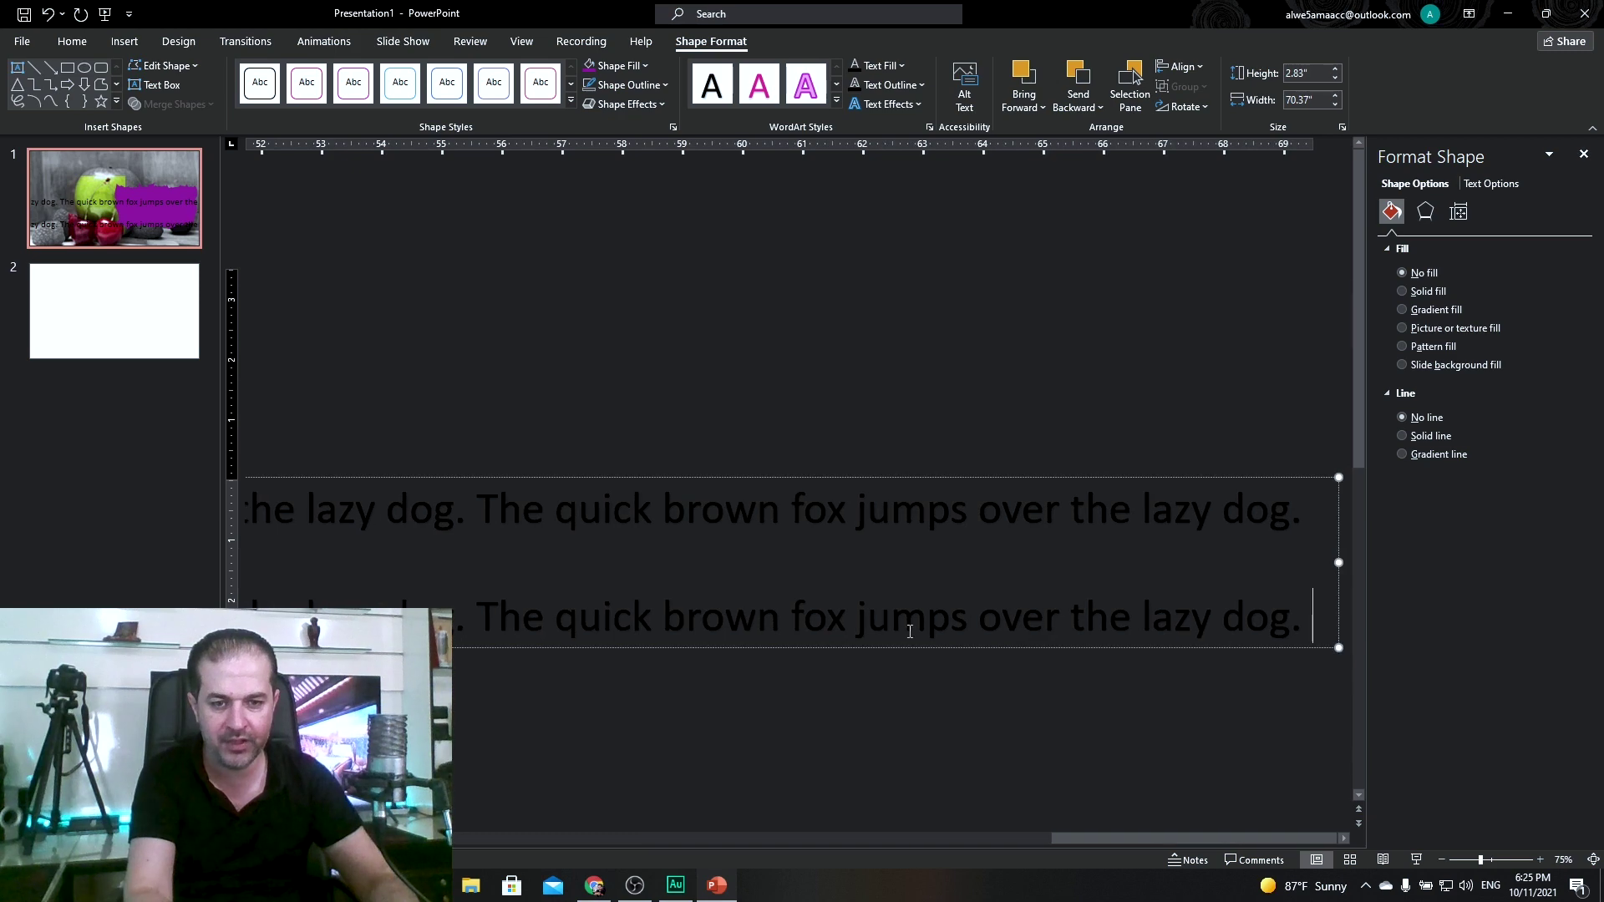
pyautogui.tripleClick(910, 631)
pyautogui.press('Delete')
pyautogui.press('BackSpace')
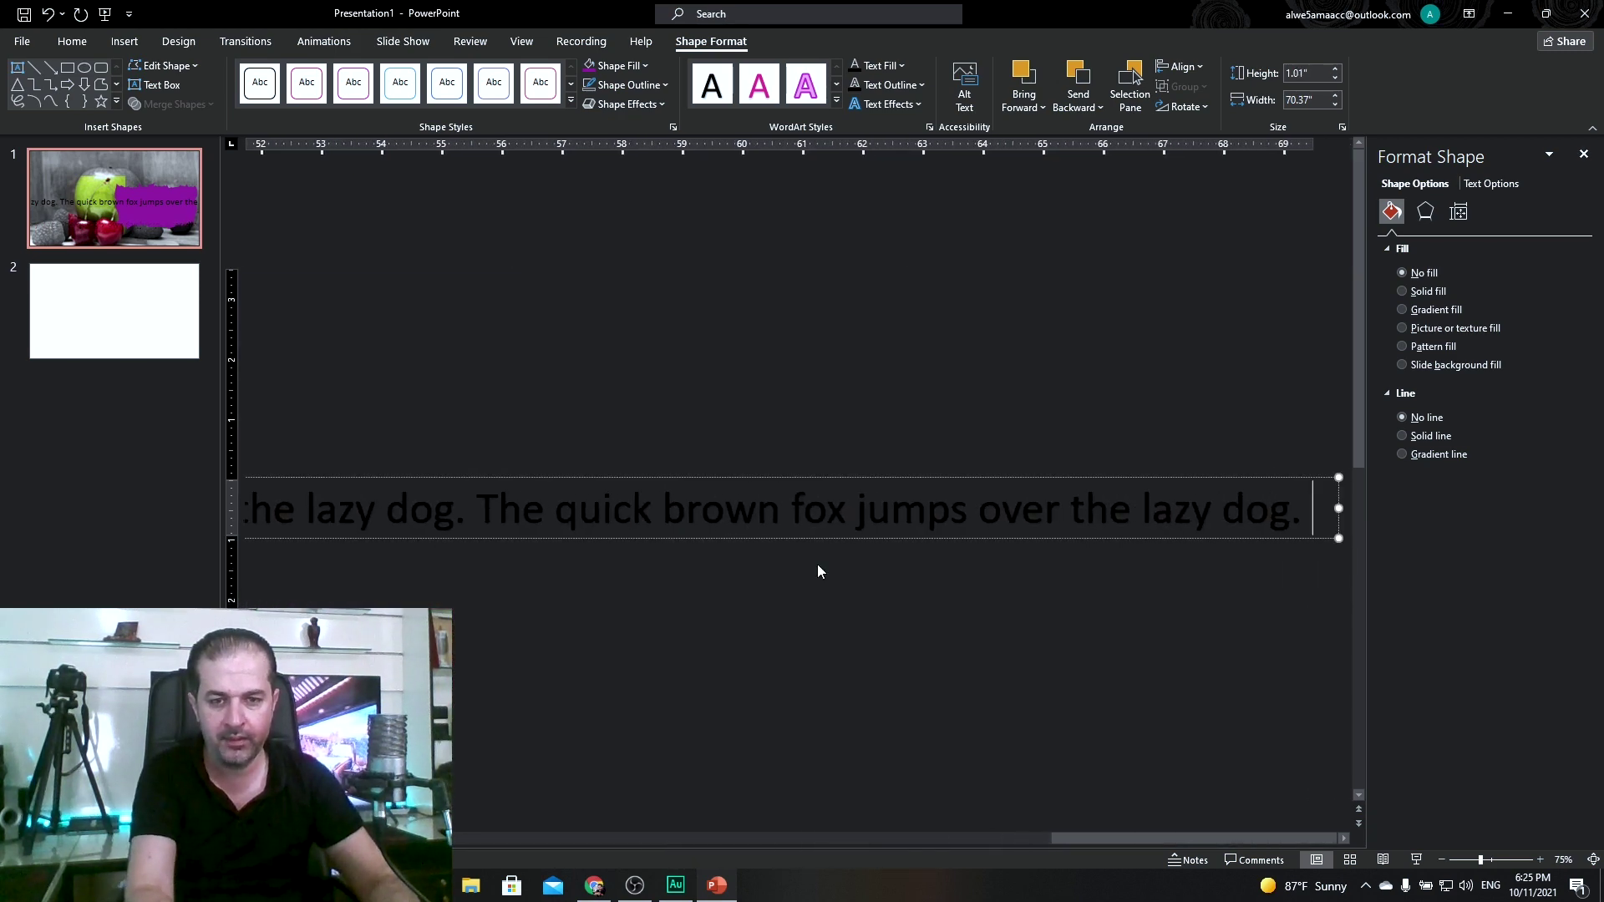
# Shrink the fox sentence with repeated Decrease Font Size.
pyautogui.click(830, 477)
pyautogui.keyDown('ctrl'); pyautogui.scroll(-5, 832, 481); pyautogui.keyUp('ctrl')
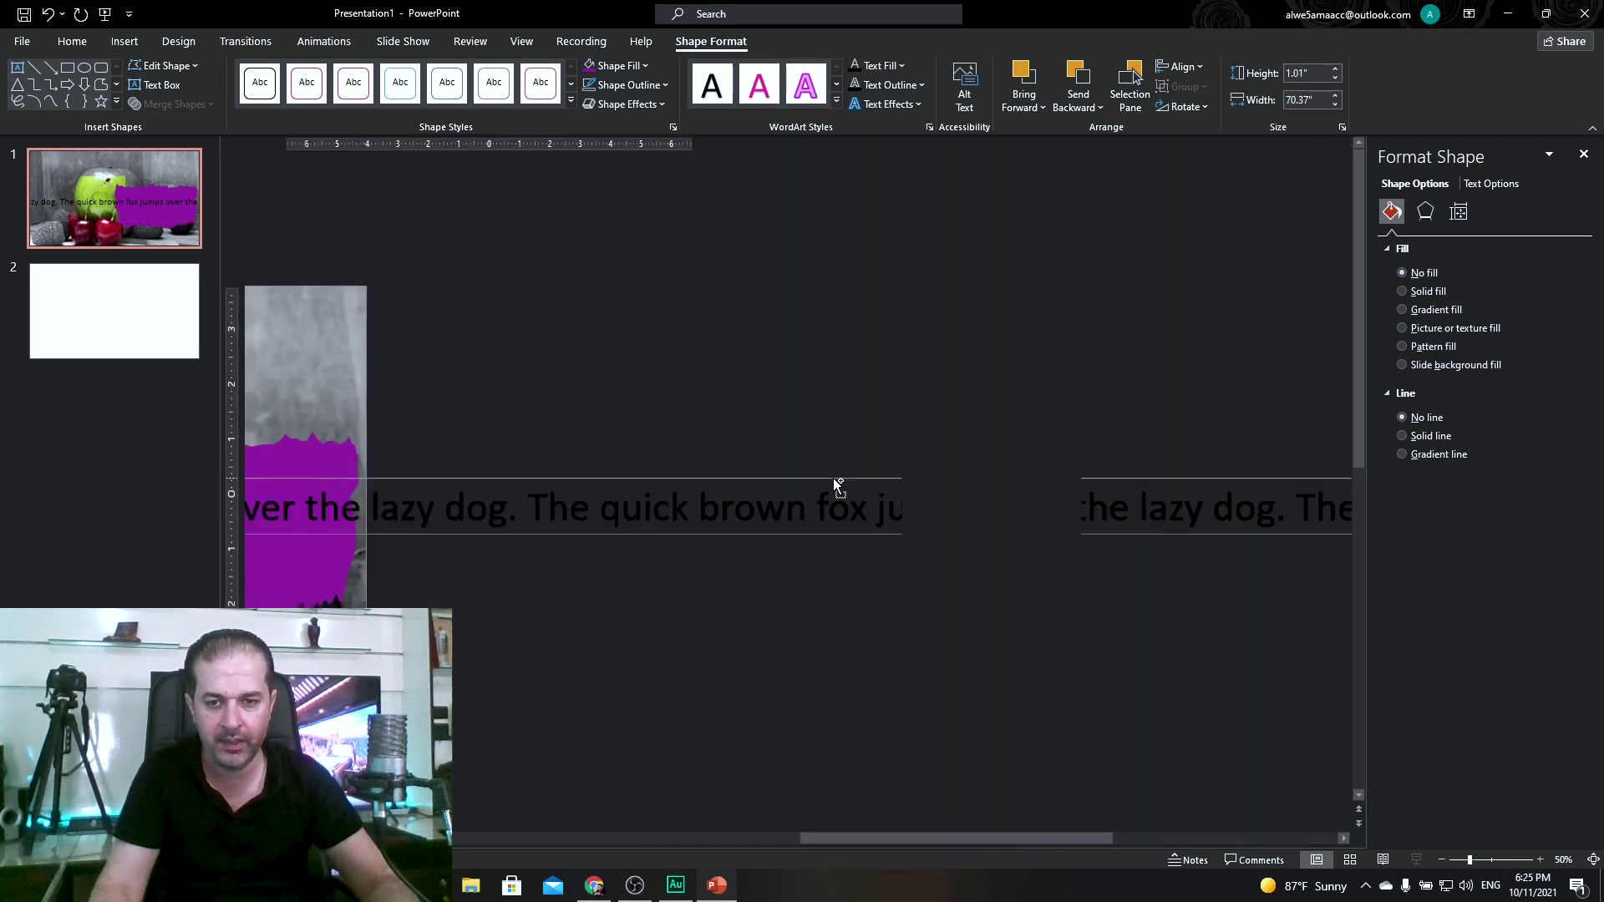
pyautogui.click(124, 41)
pyautogui.click(72, 41)
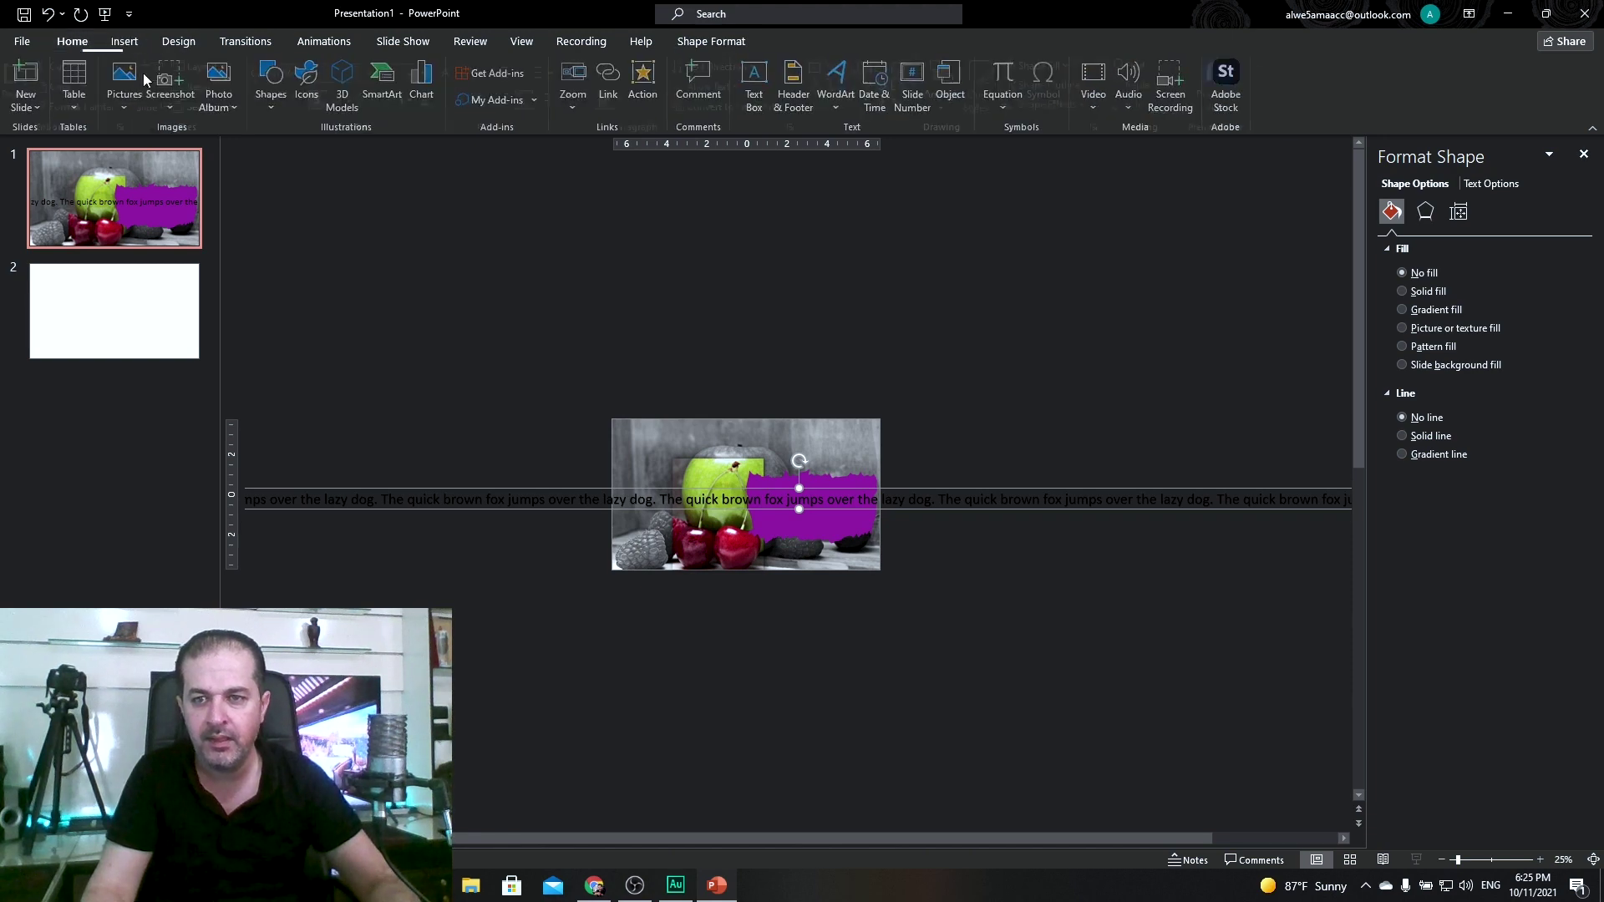
pyautogui.click(457, 73)
pyautogui.click(457, 74)
pyautogui.doubleClick(458, 74)
pyautogui.click(457, 74)
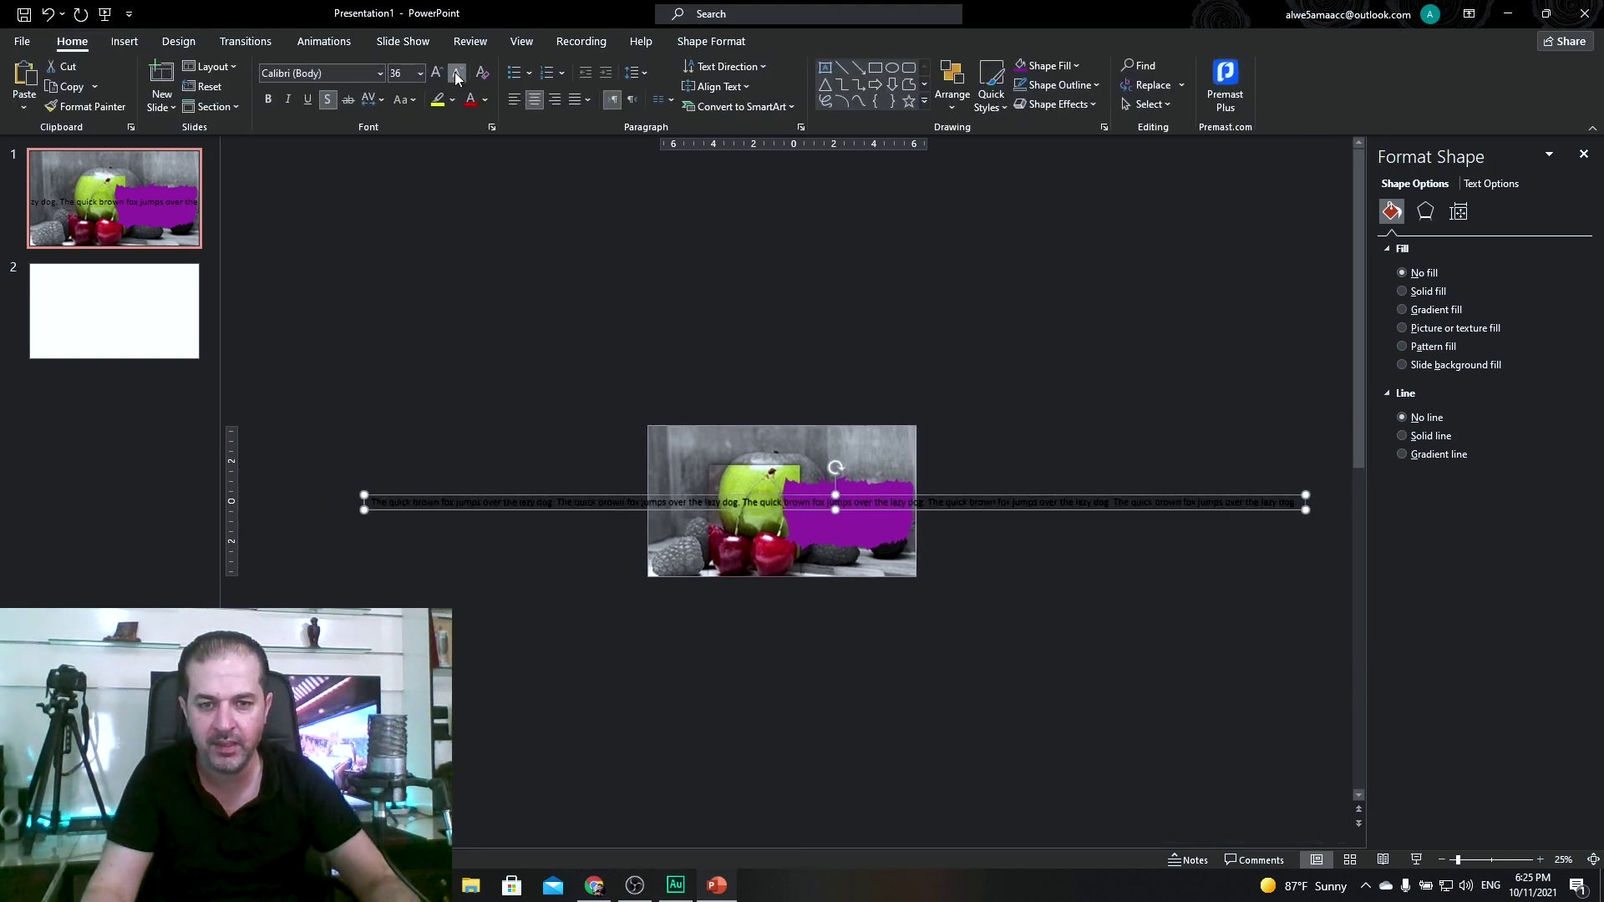
pyautogui.click(457, 74)
pyautogui.click(458, 73)
# Narrow the text box so the sentence wraps, and position it over the purple torn shape.
pyautogui.moveTo(535, 502)
pyautogui.mouseDown()
pyautogui.moveTo(1032, 501)
pyautogui.moveTo(885, 493)
pyautogui.mouseUp()
pyautogui.scroll(5, 886, 501)
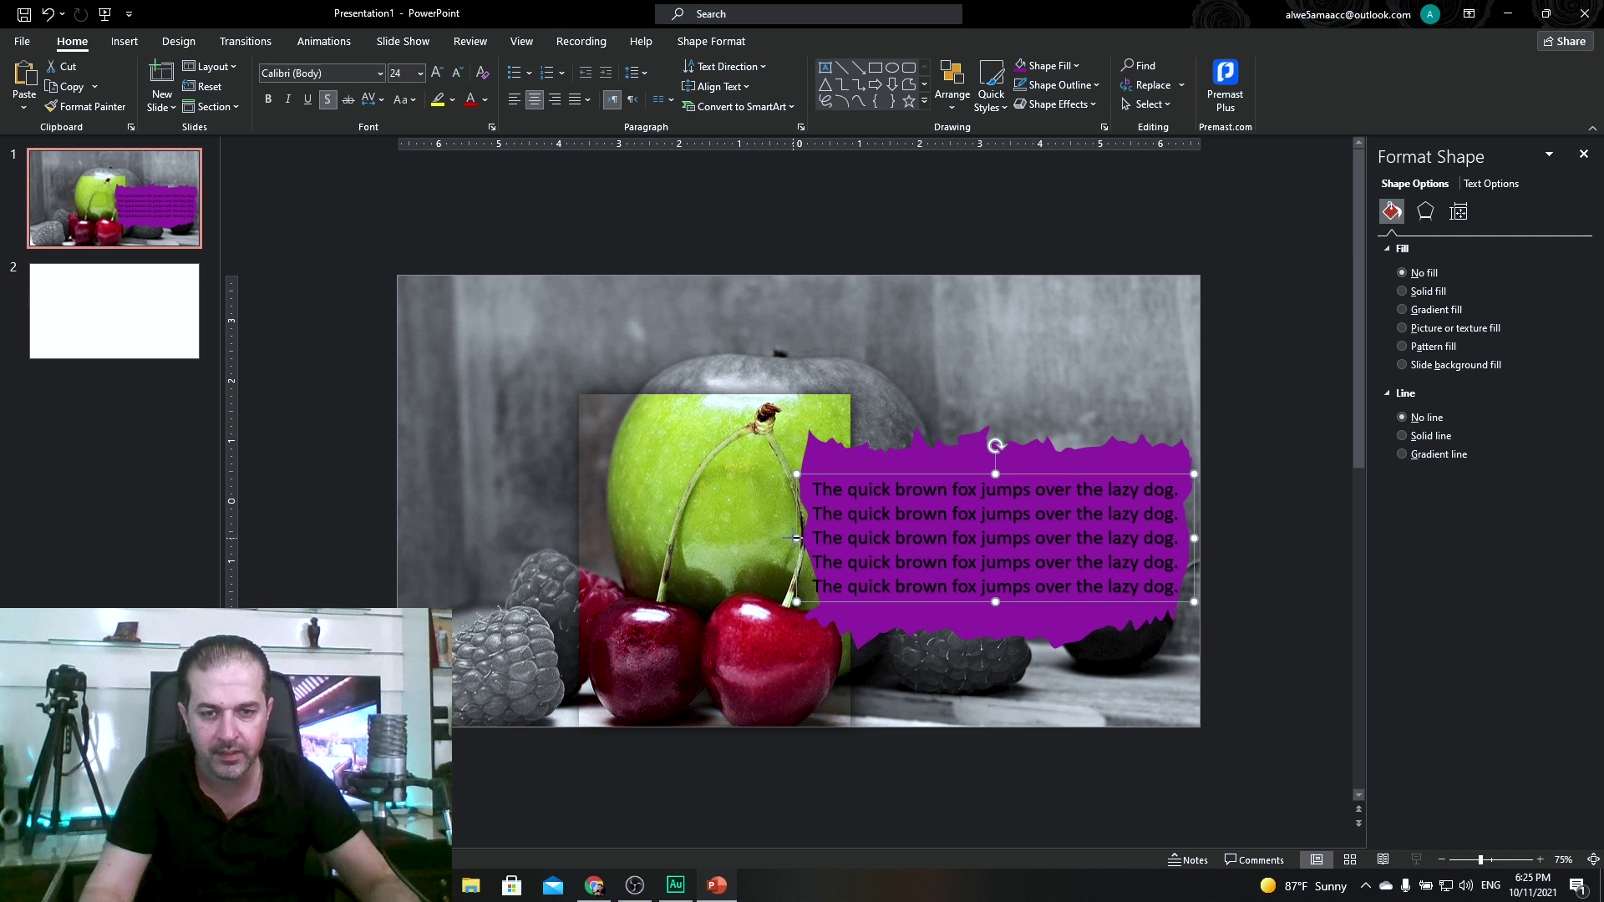
pyautogui.moveTo(795, 538); pyautogui.dragTo(858, 538)
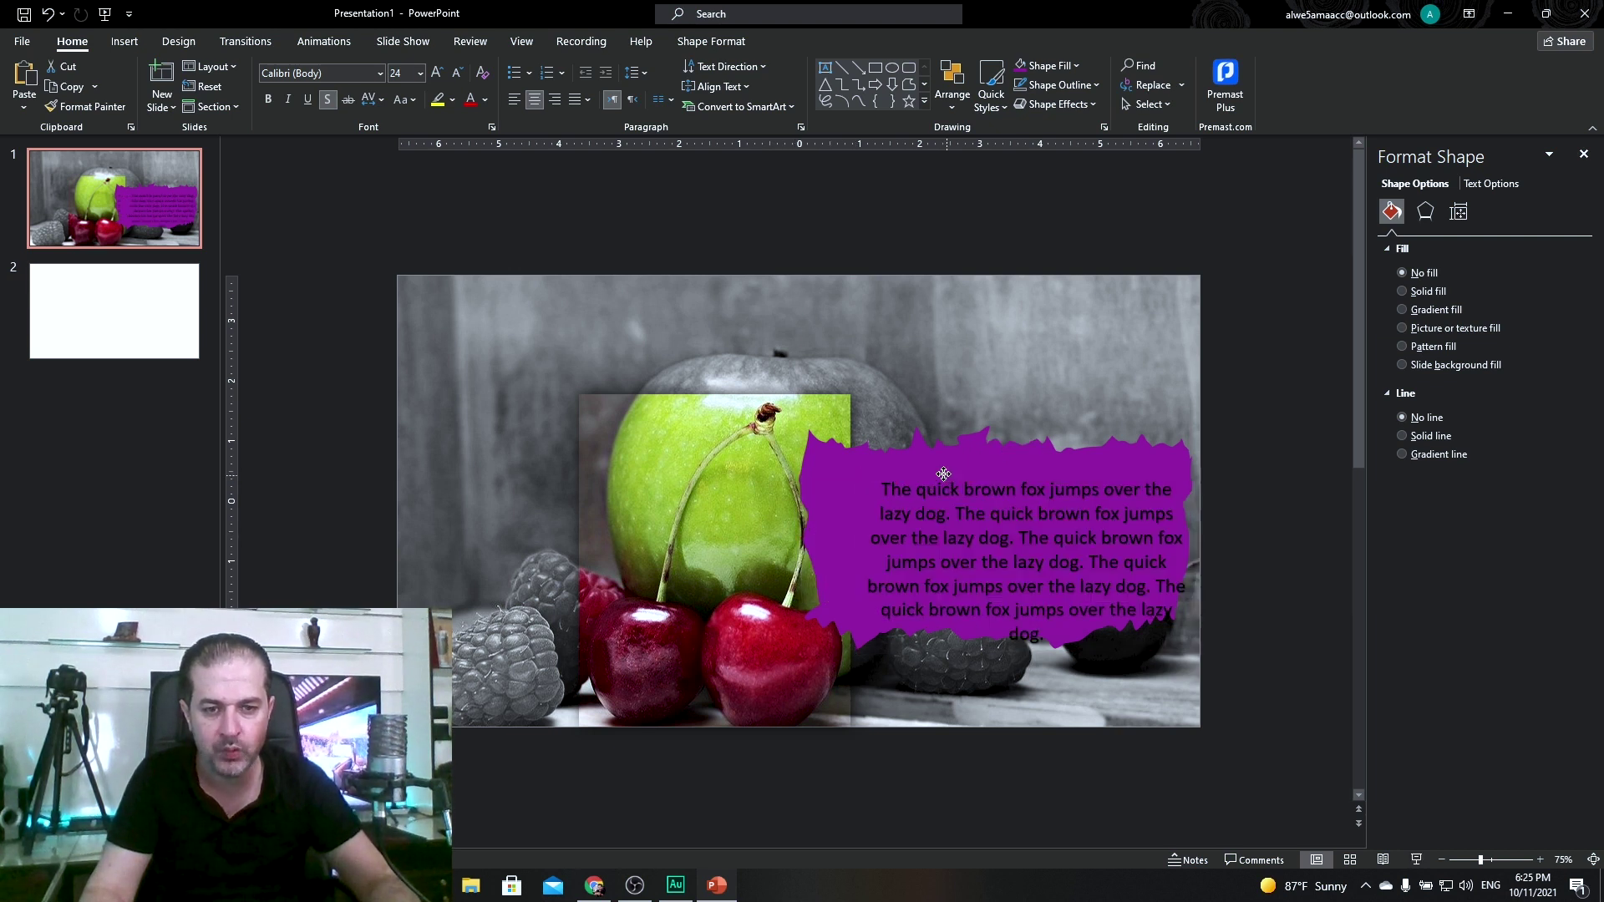
pyautogui.moveTo(947, 474); pyautogui.dragTo(921, 459)
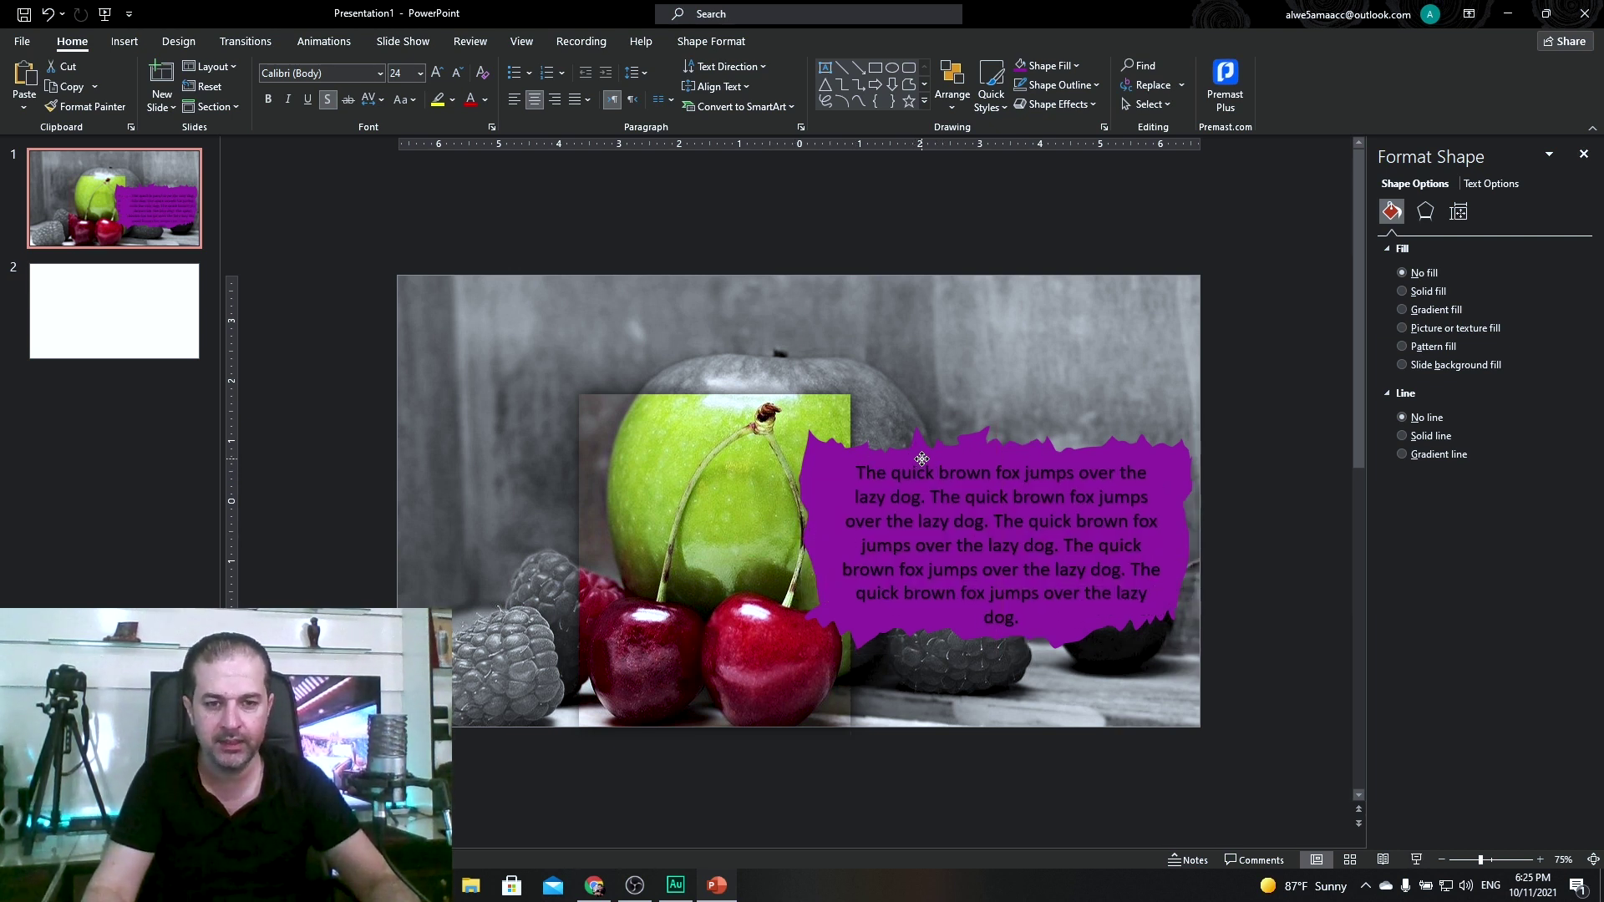
# Set the fox text's font colour to white.
pyautogui.click(485, 101)
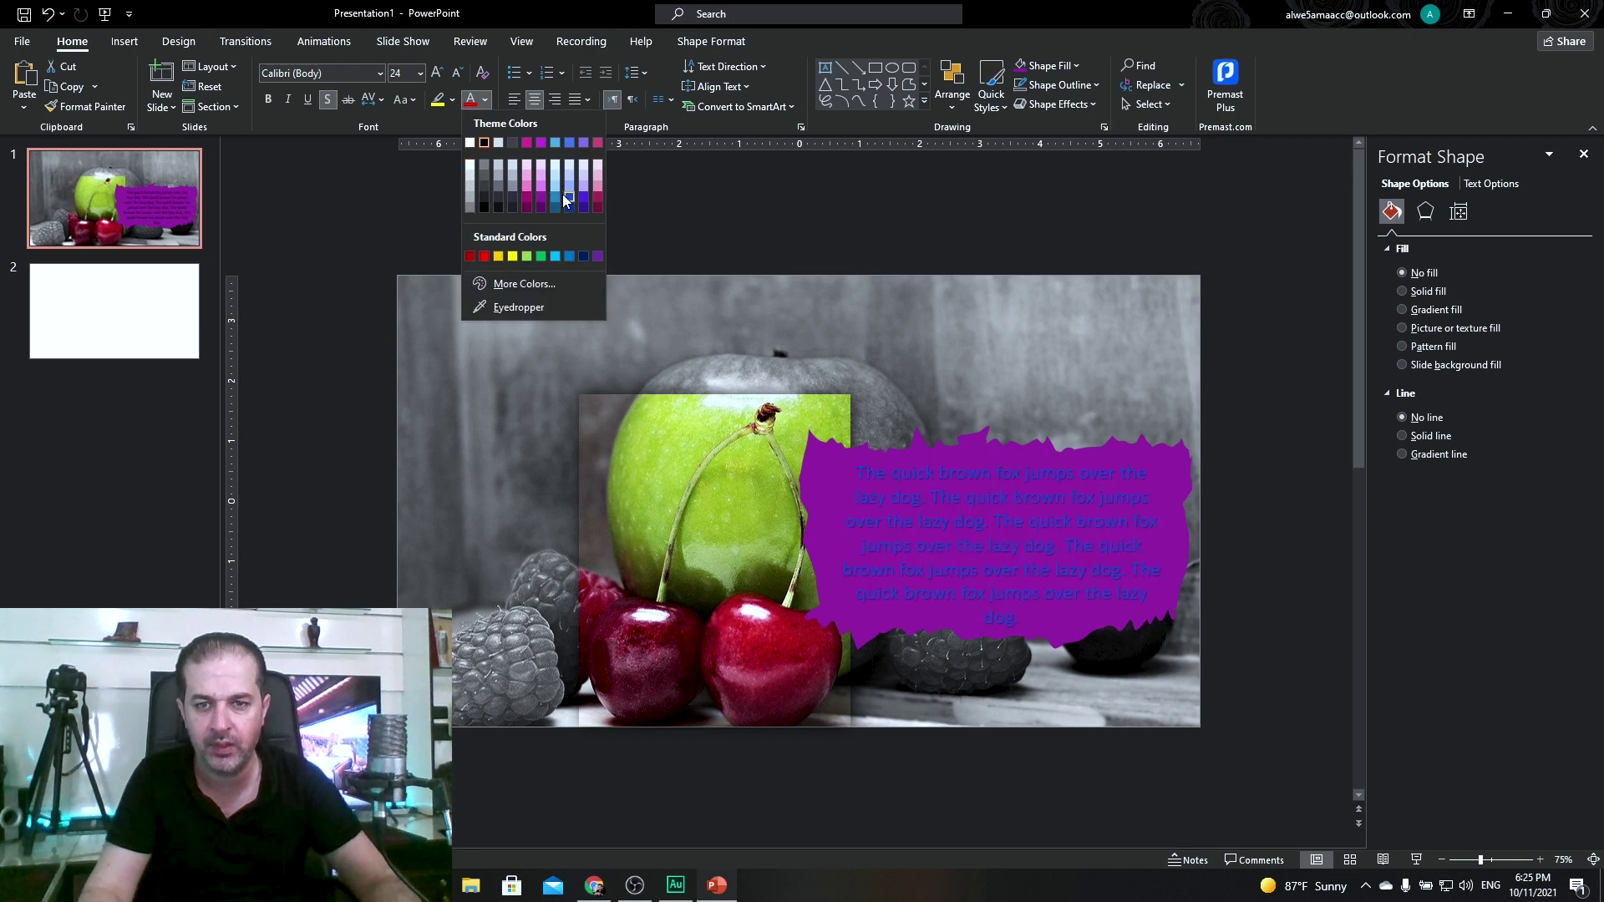
pyautogui.click(530, 162)
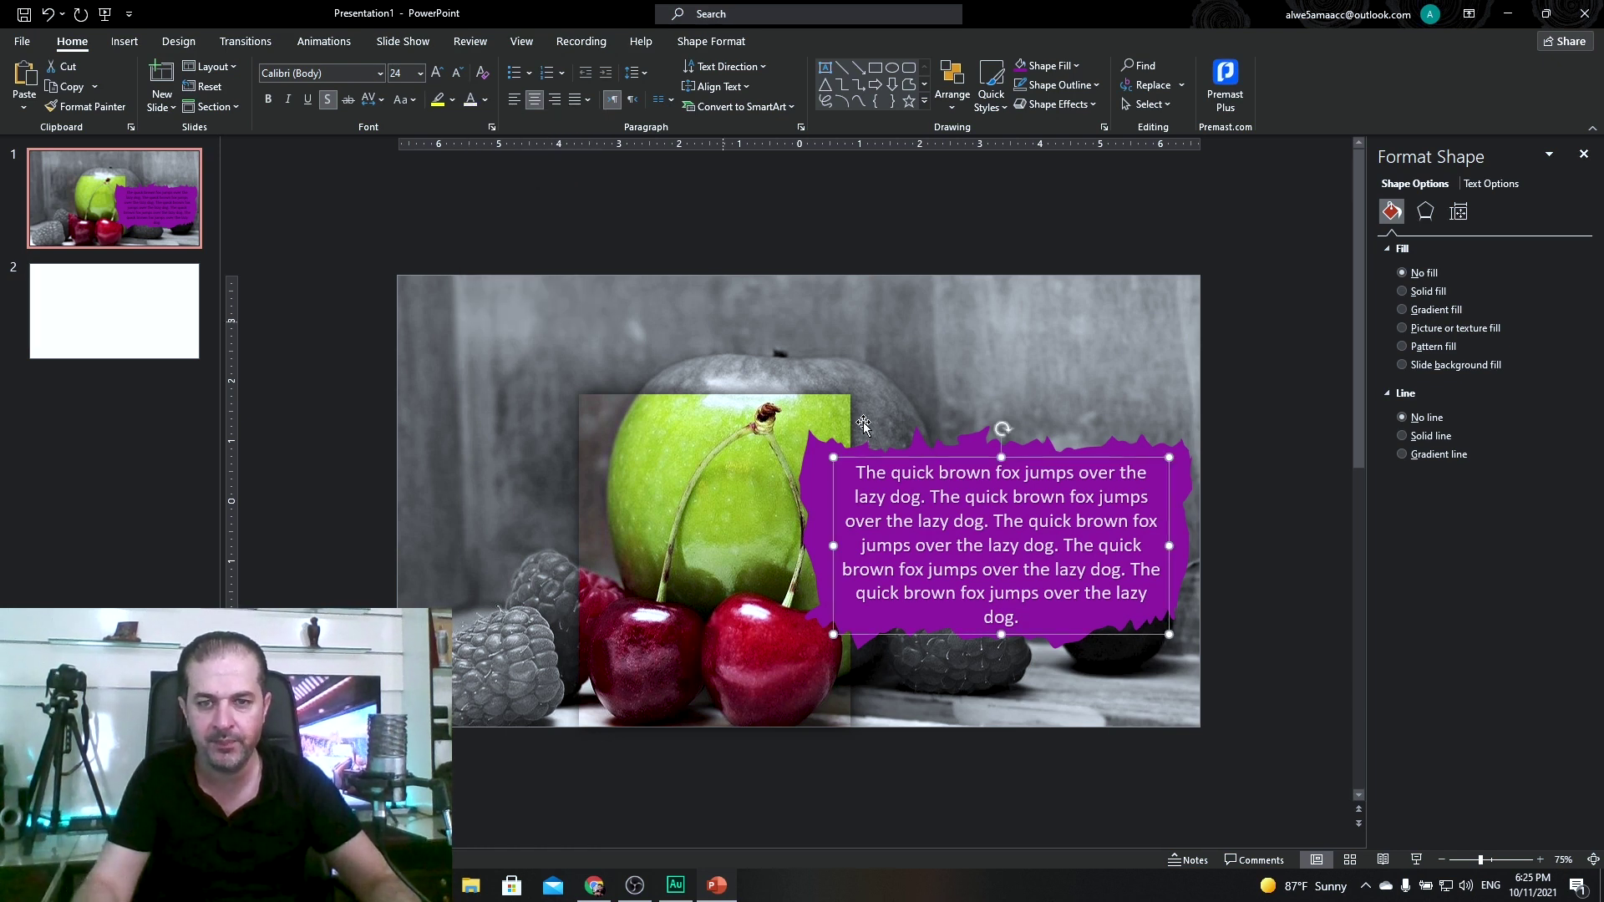
pyautogui.click(924, 498)
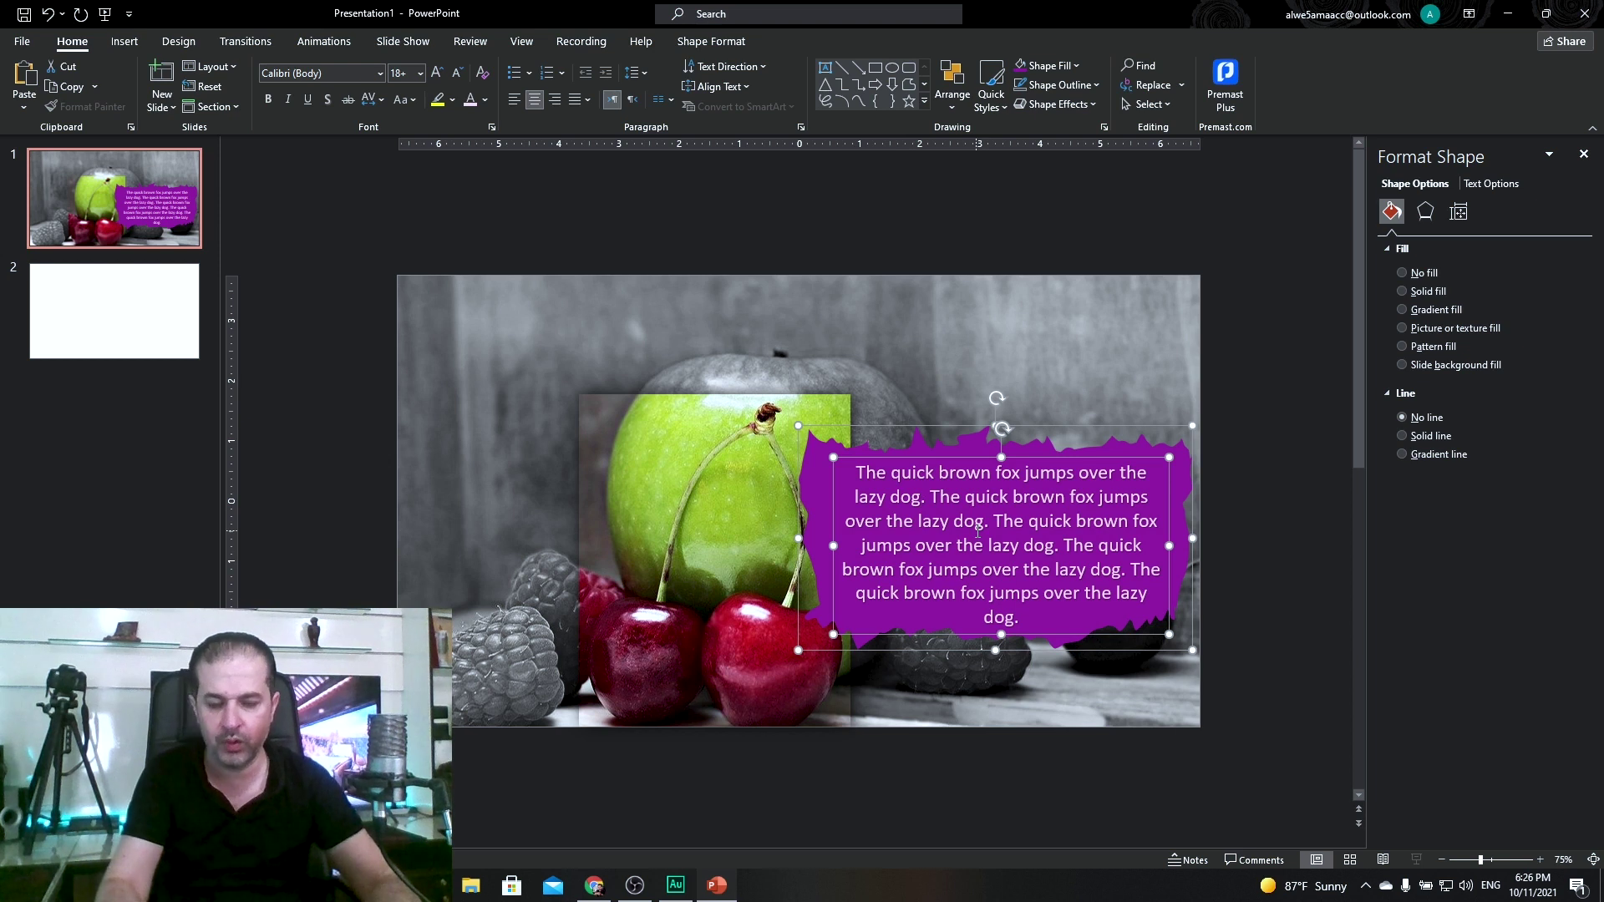
# Paste a copy of the purple torn shape and fill it black.
pyautogui.press('Escape')
pyautogui.click(1270, 365)
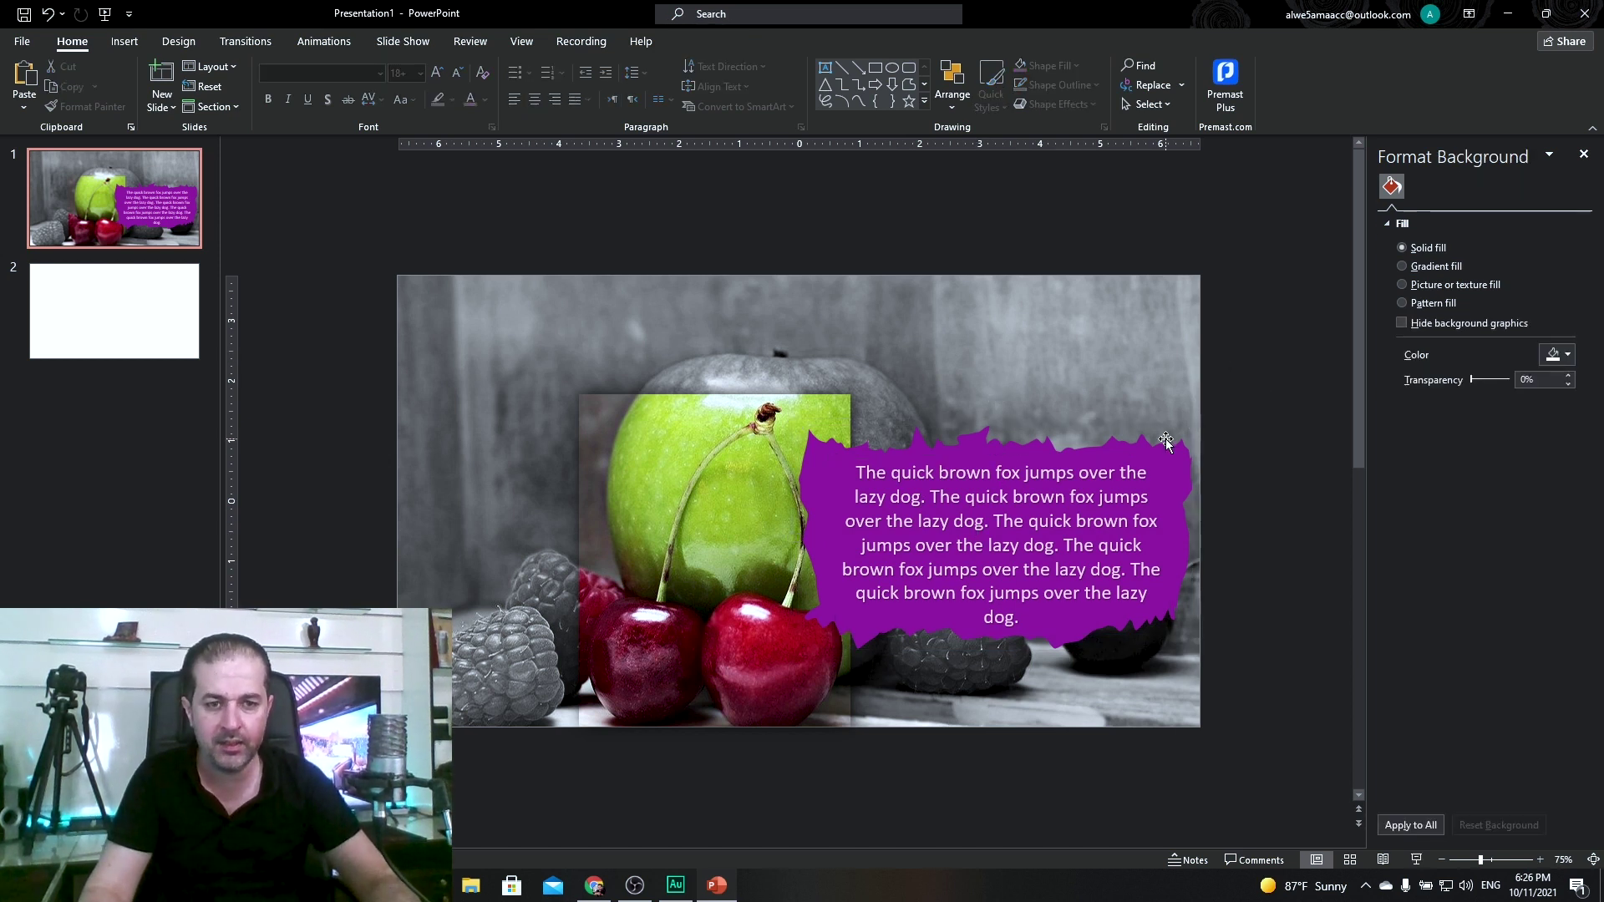
pyautogui.click(1176, 452)
pyautogui.click(1176, 452)
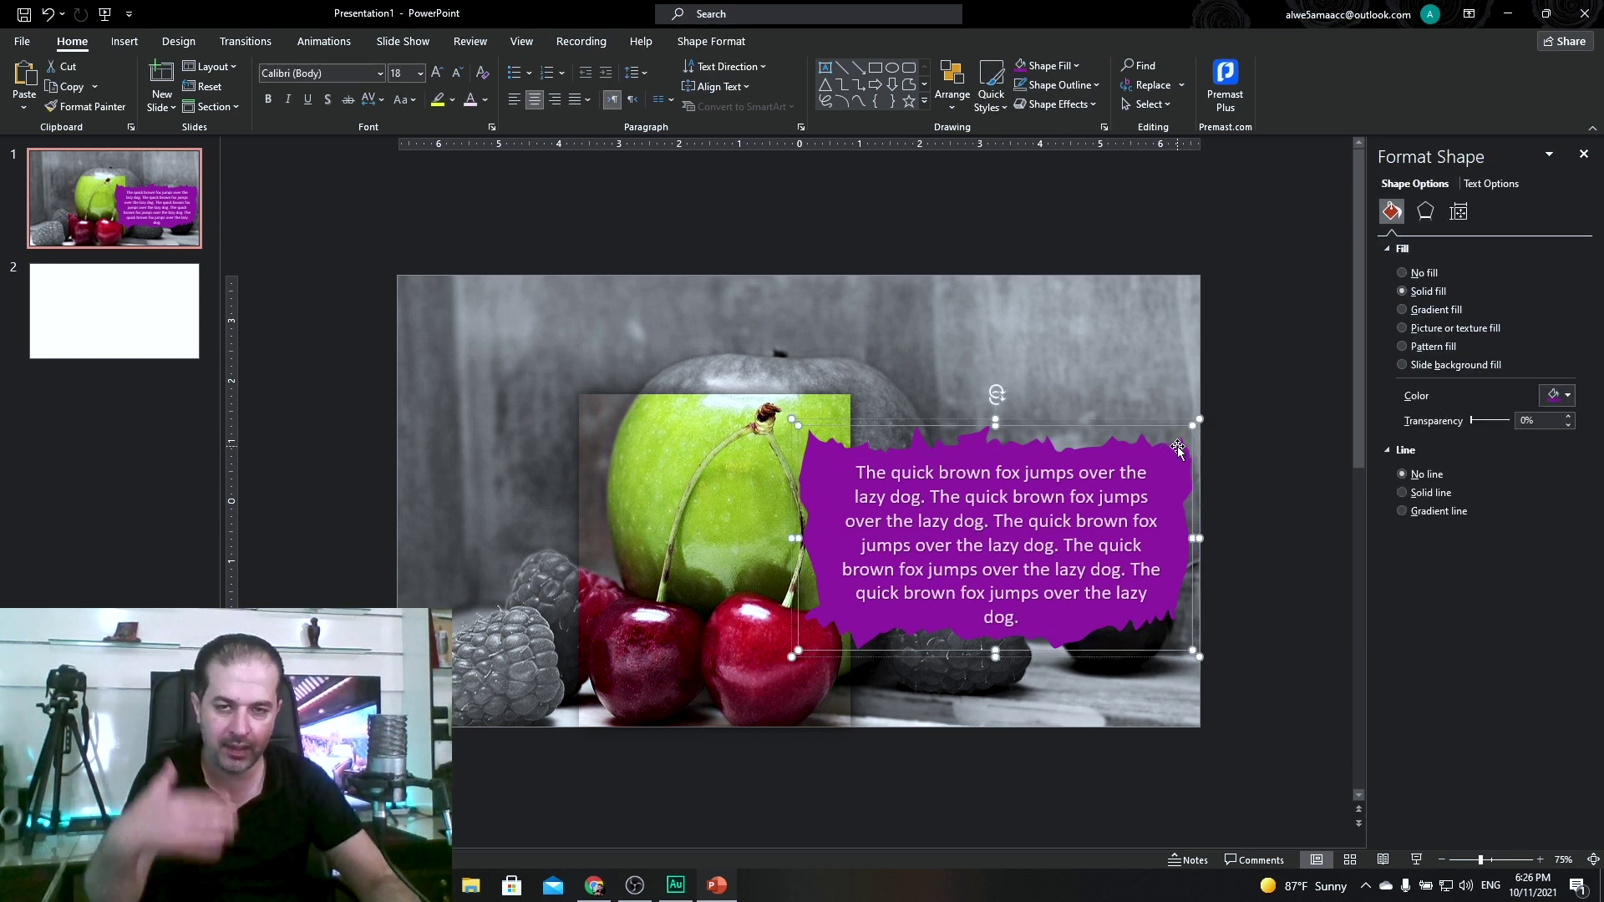
pyautogui.click(1280, 409)
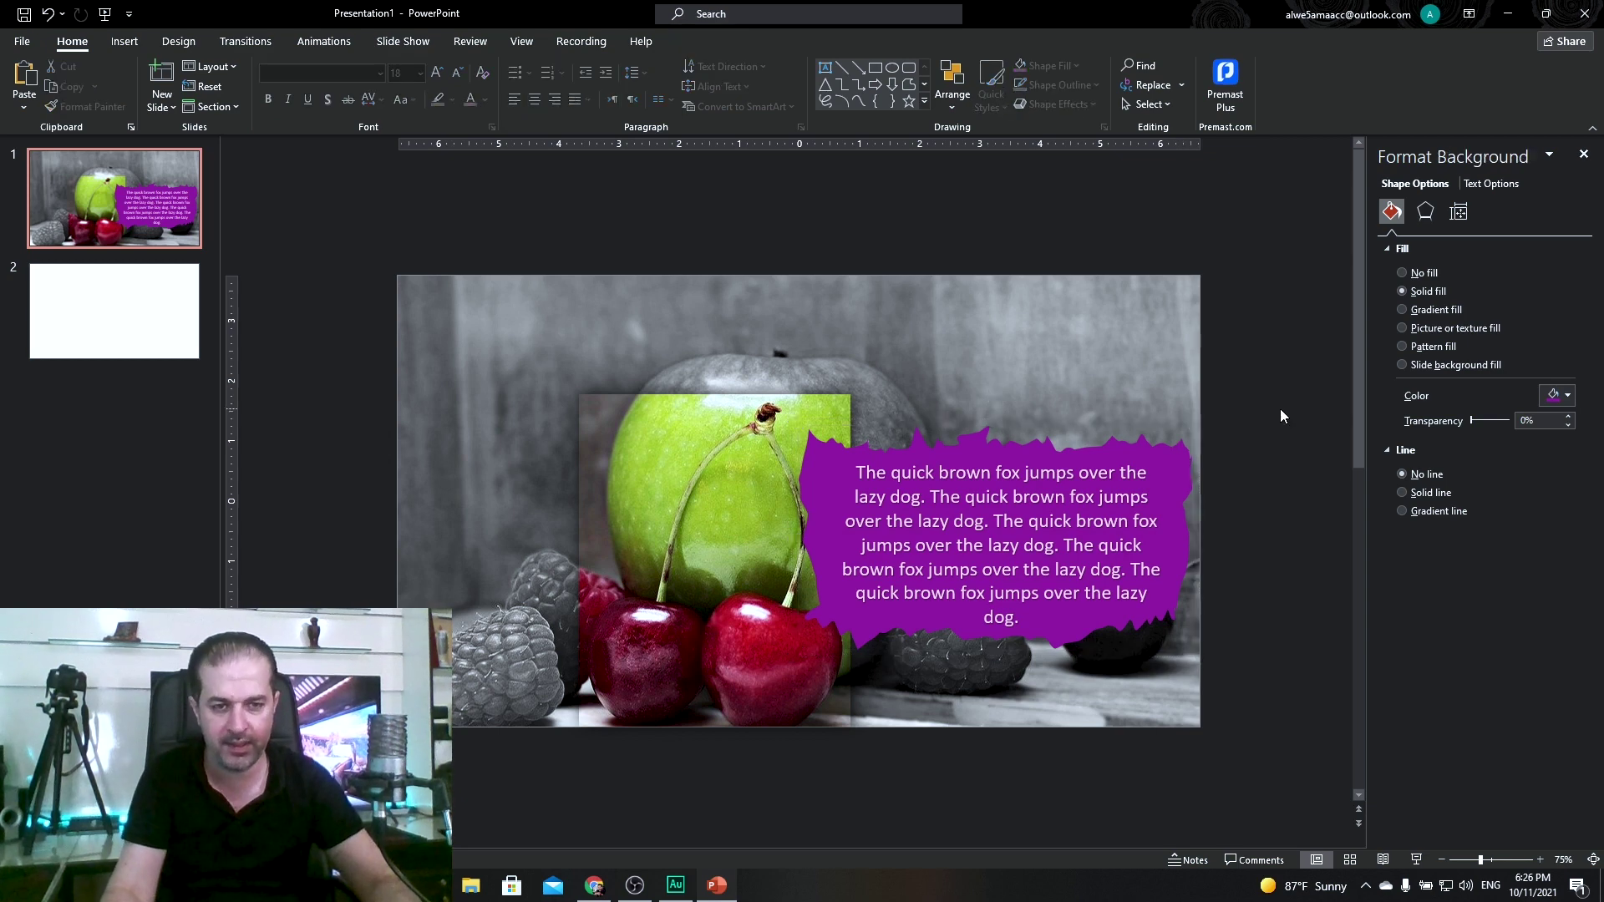
pyautogui.hotkey('ctrl', 'v')
pyautogui.moveTo(1164, 447); pyautogui.dragTo(1185, 401)
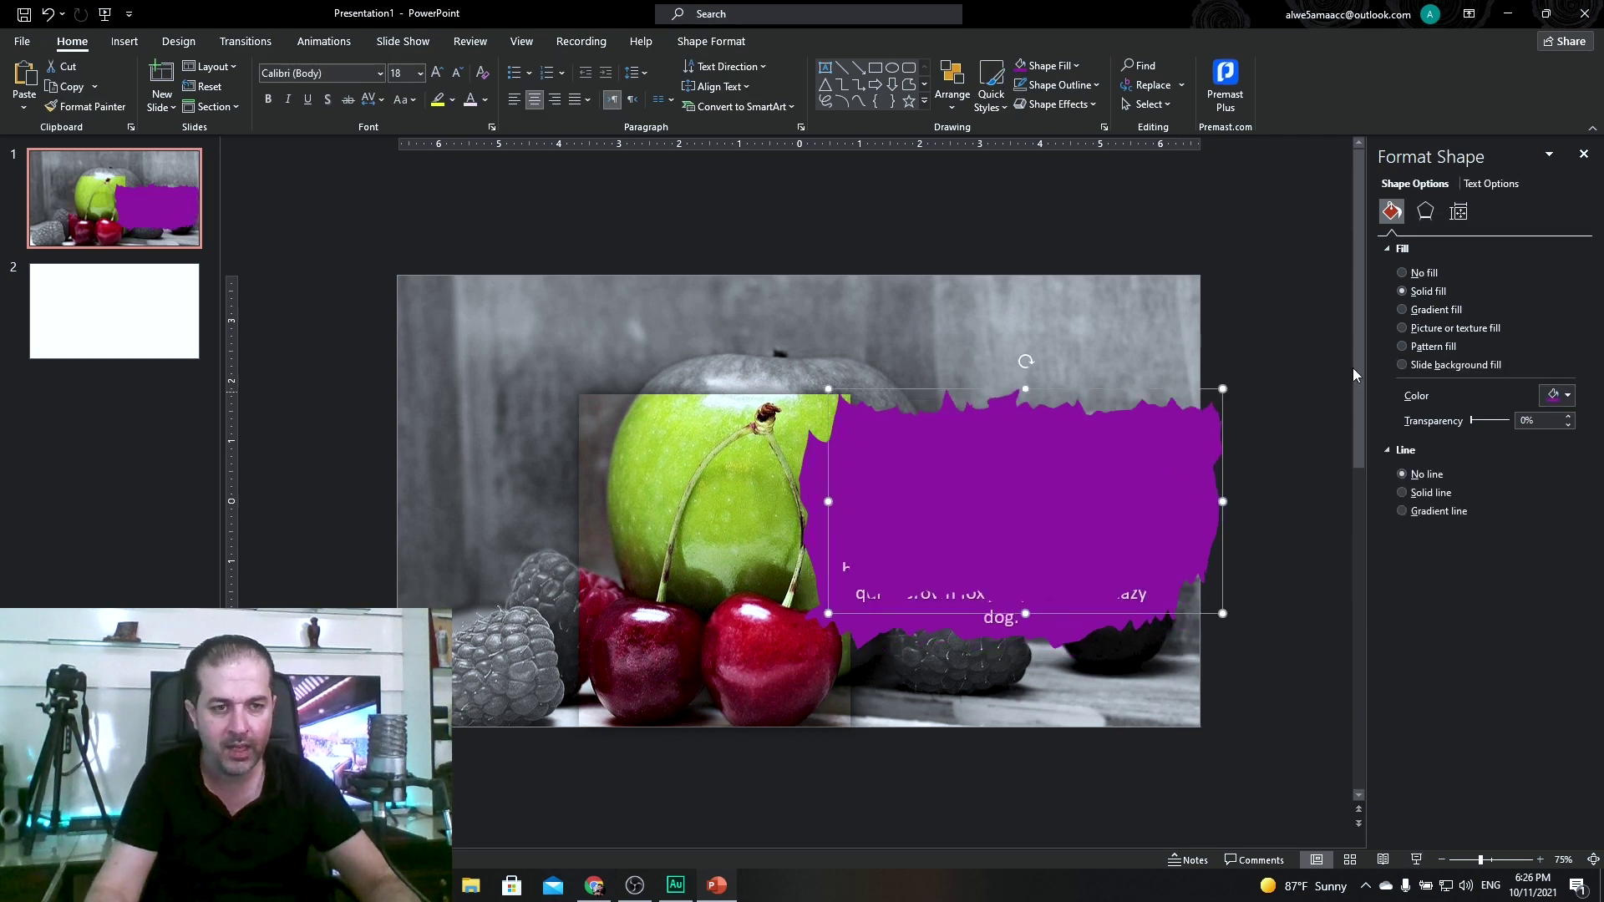
pyautogui.click(1545, 404)
pyautogui.click(1479, 505)
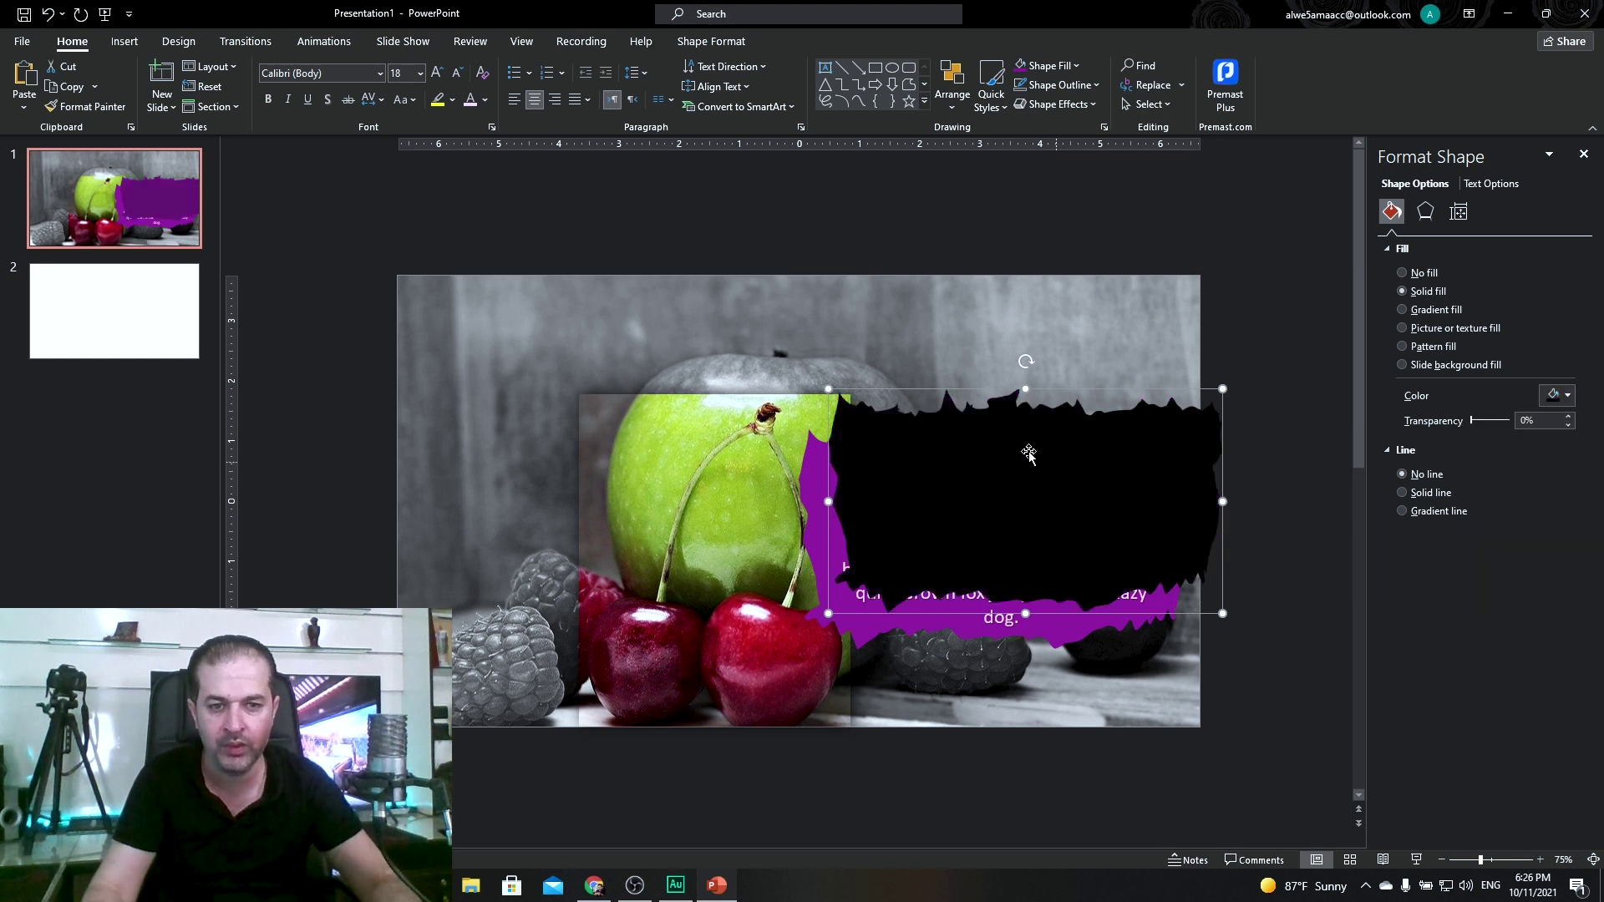
# Tilt the black copy slightly, shift it down-left, and send it behind the purple shape.
pyautogui.moveTo(1026, 364); pyautogui.dragTo(1034, 364)
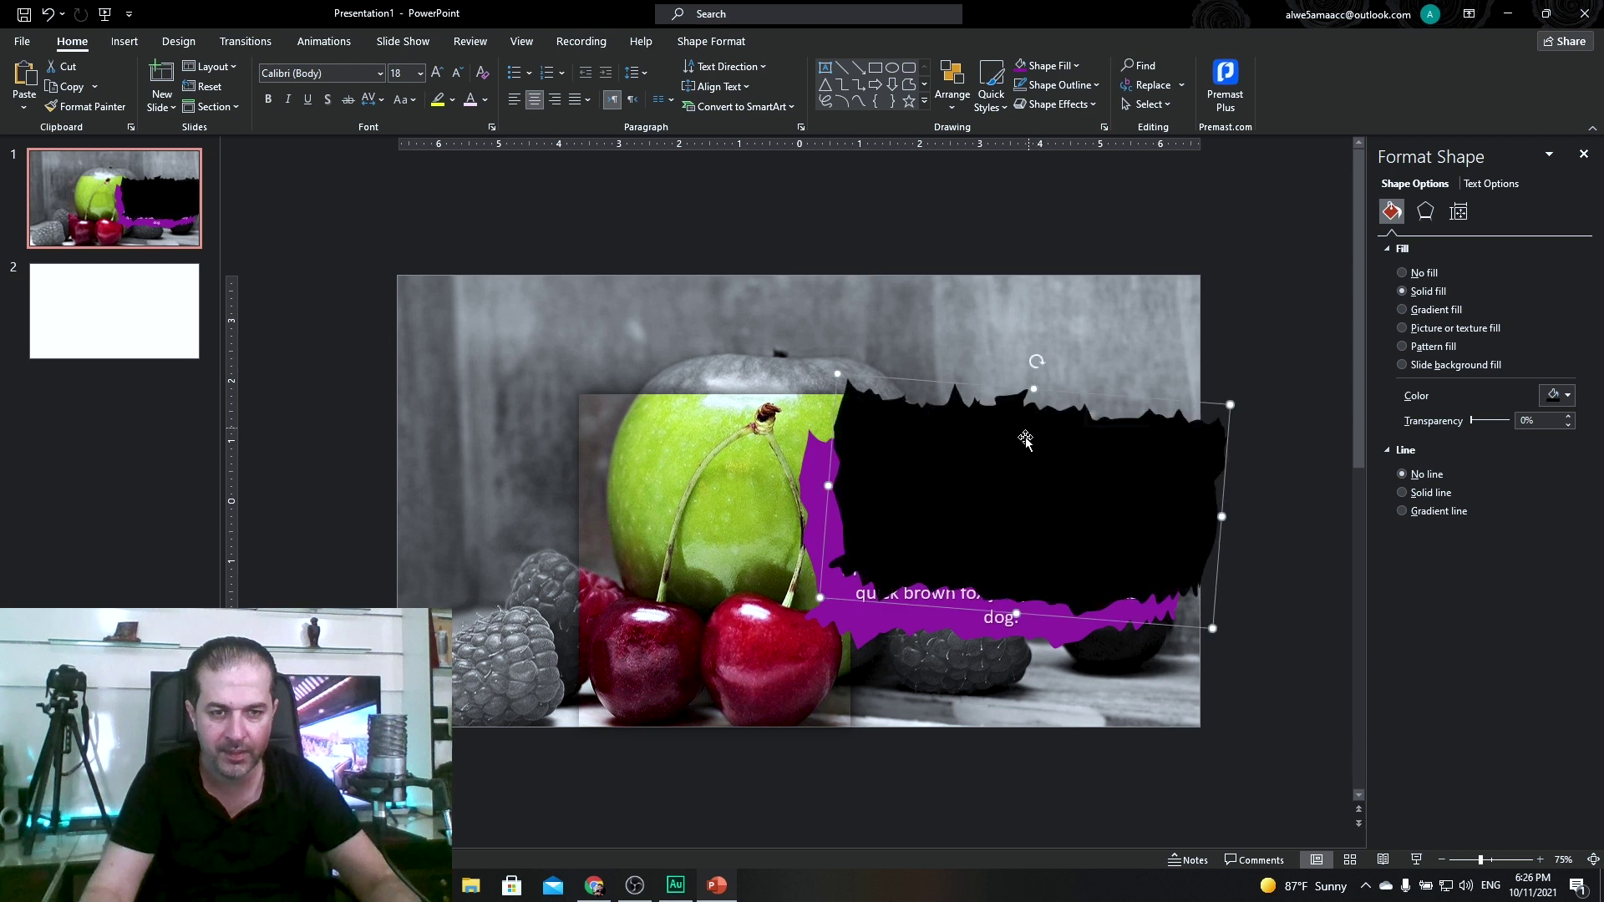
pyautogui.moveTo(1017, 451); pyautogui.dragTo(998, 490)
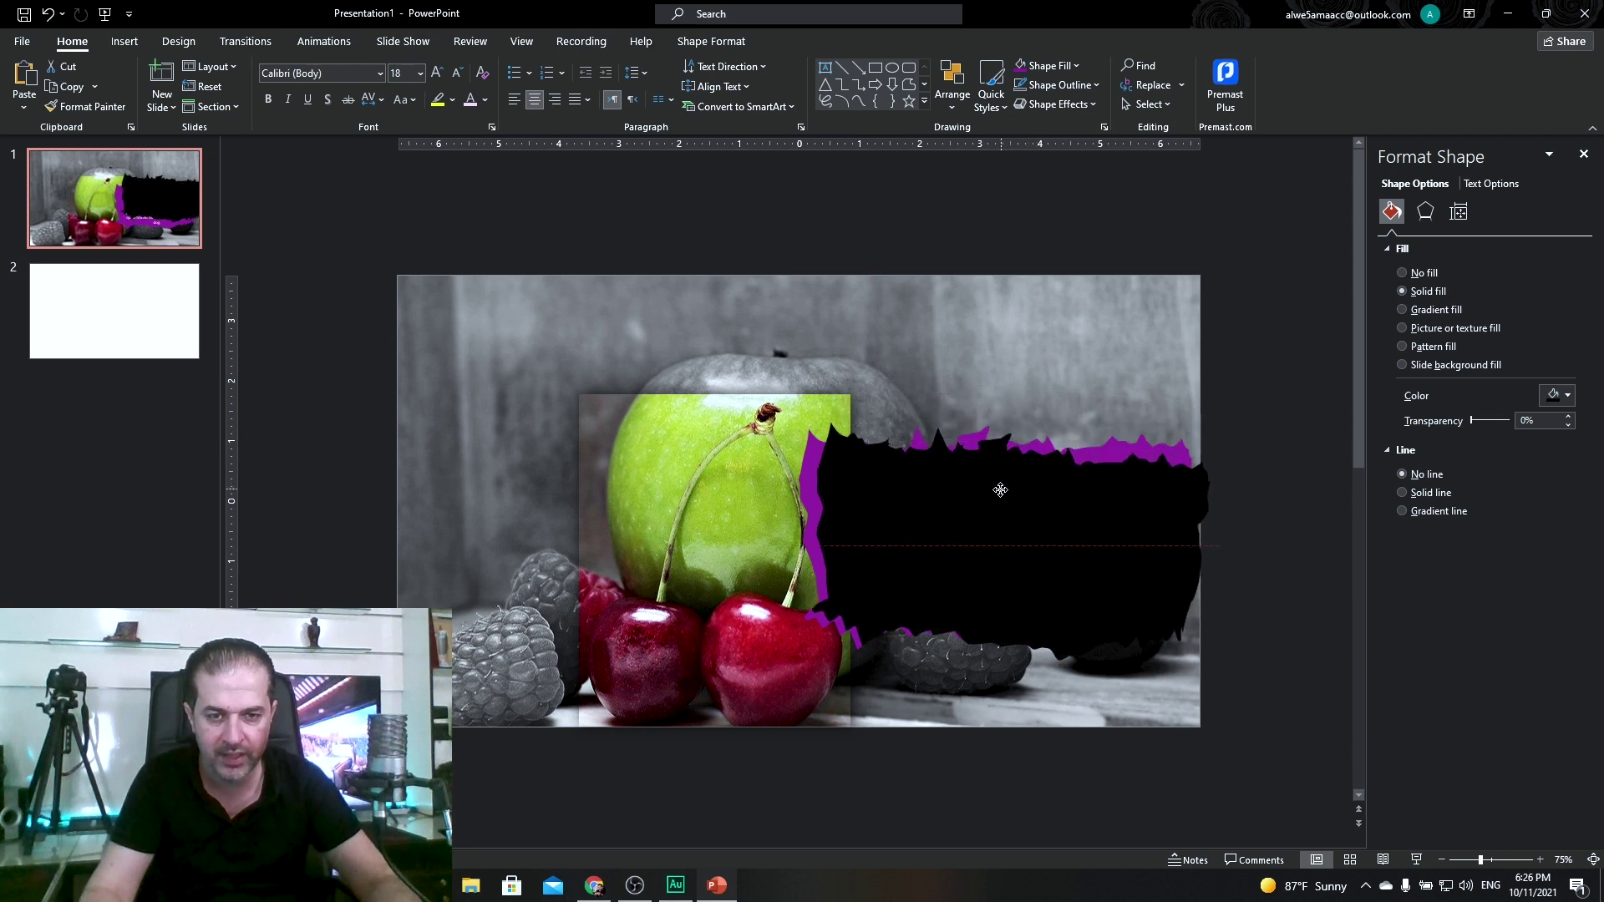
pyautogui.moveTo(997, 489); pyautogui.dragTo(997, 493)
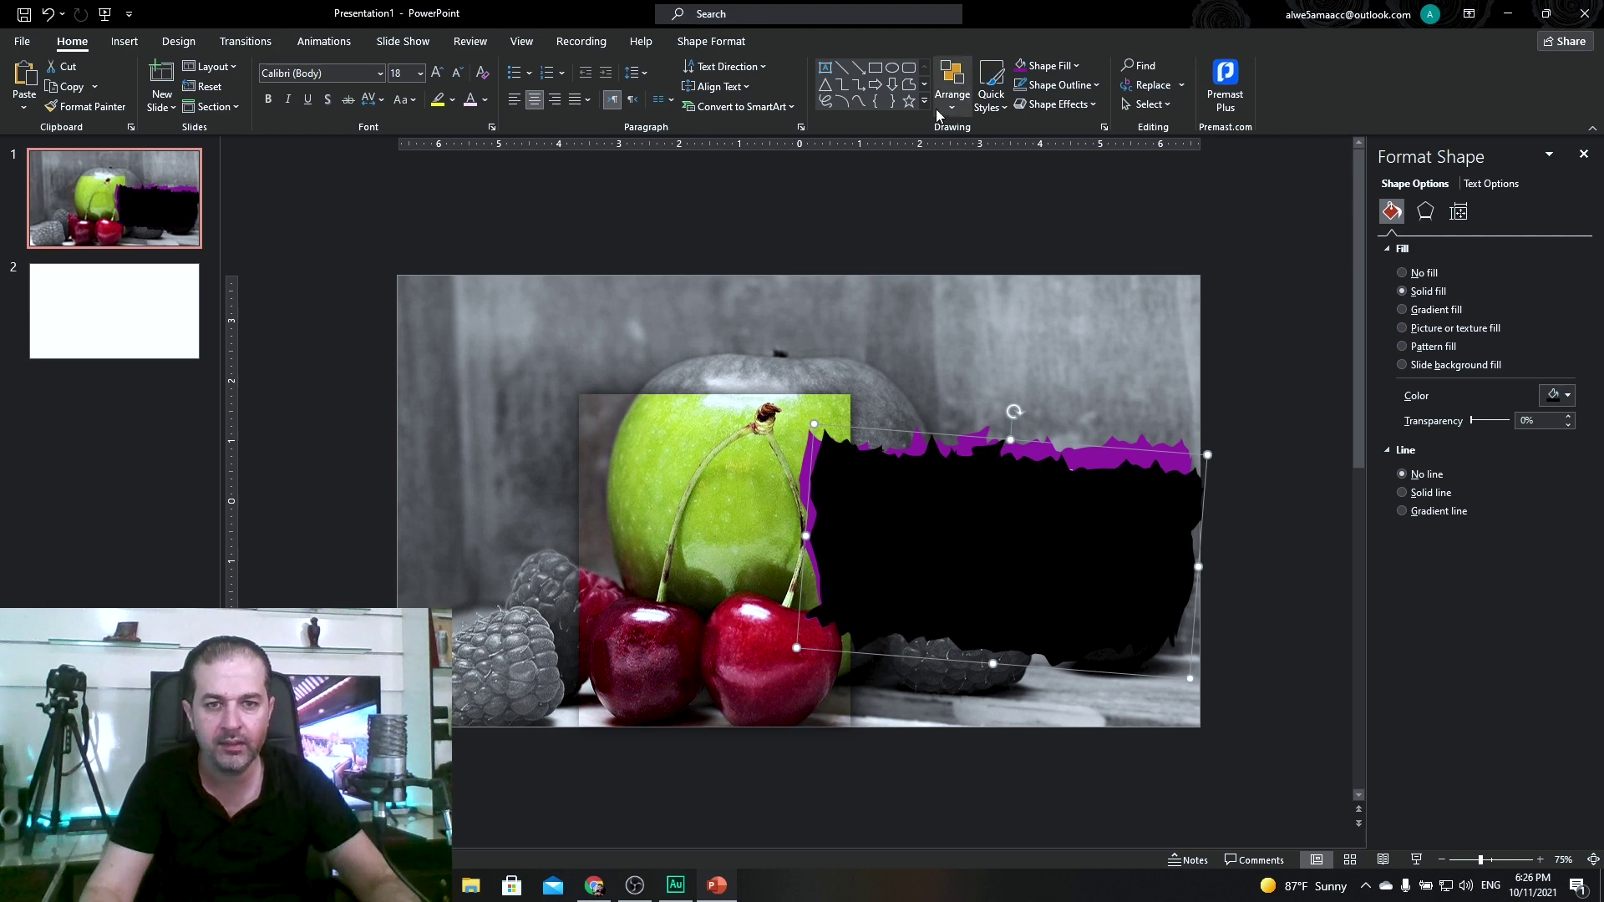
pyautogui.click(710, 42)
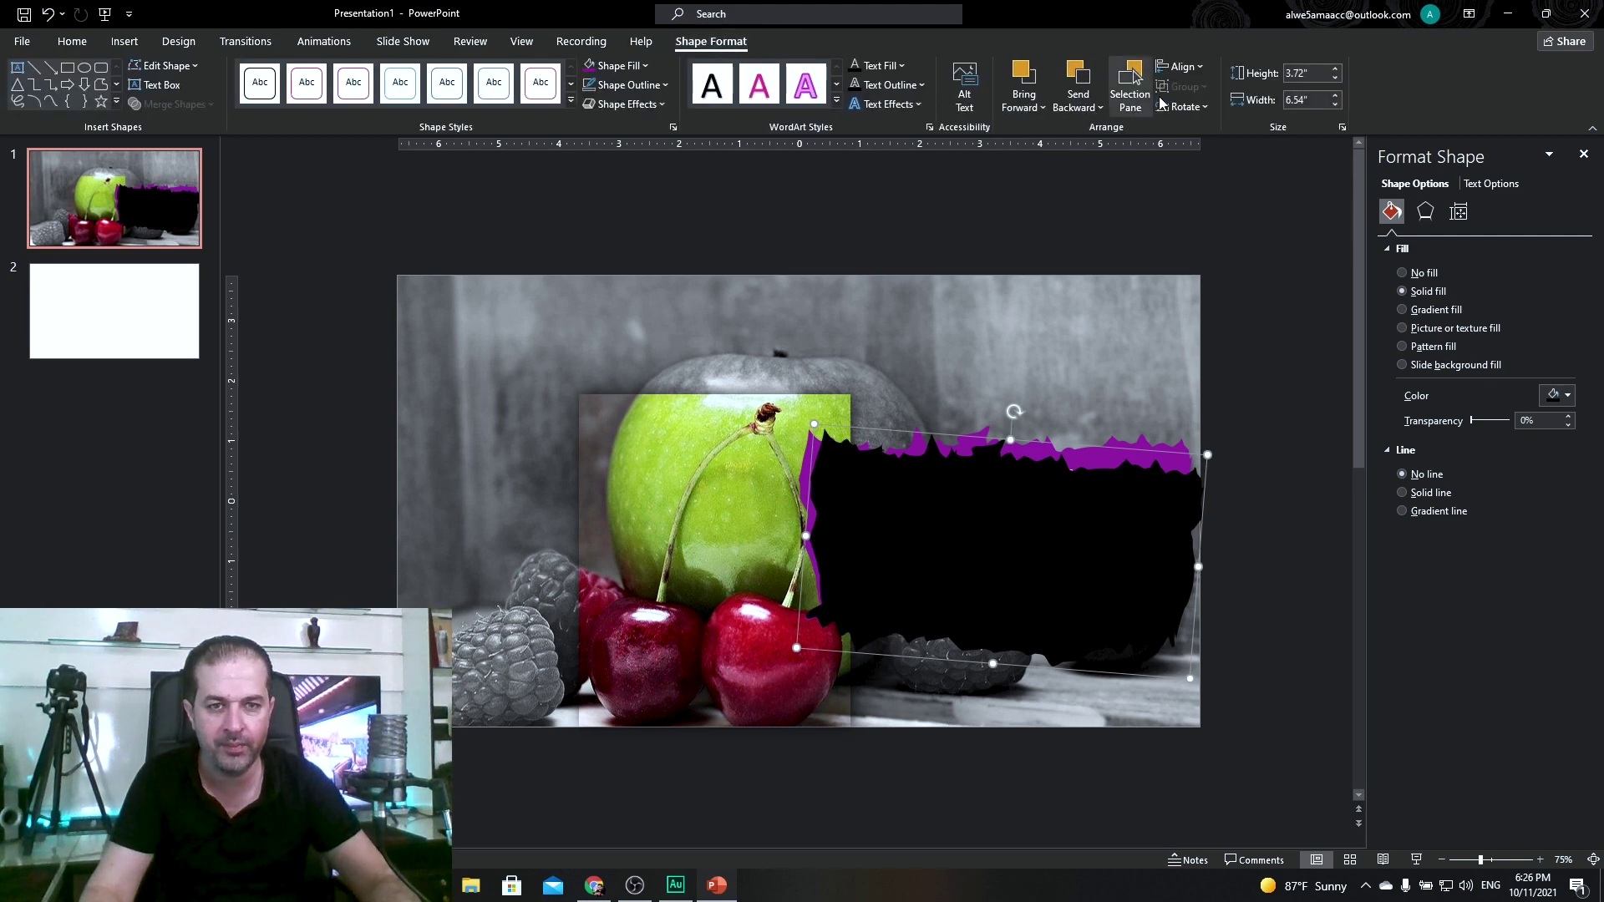
pyautogui.click(1078, 79)
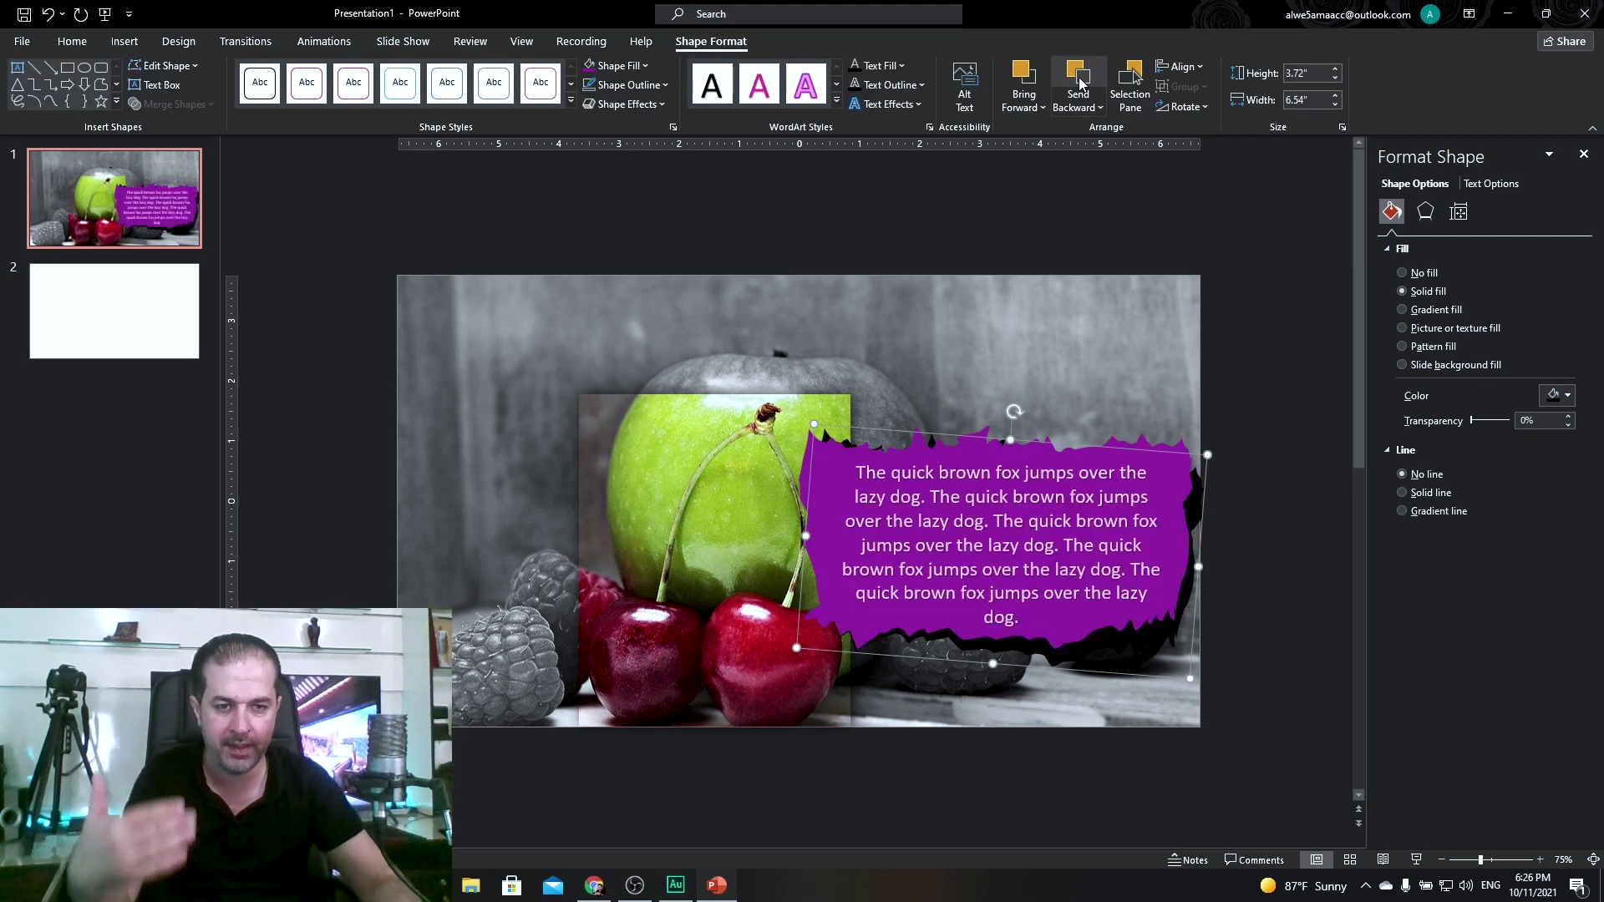
# Give the black shadow shape 10 pt soft edges.
pyautogui.click(1426, 212)
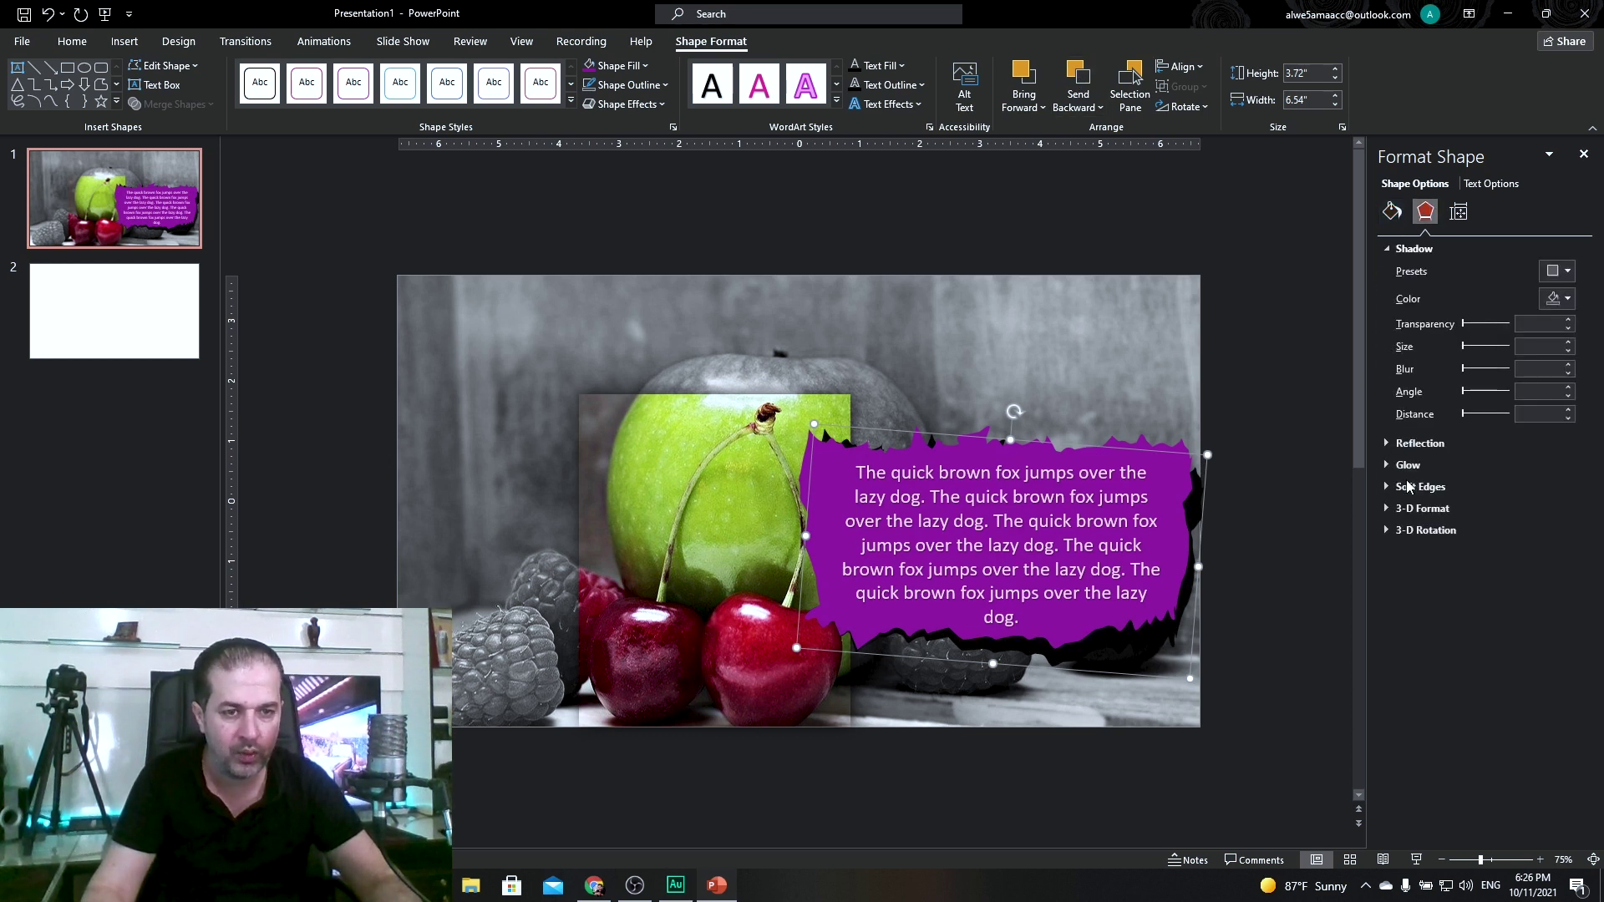
pyautogui.click(1411, 487)
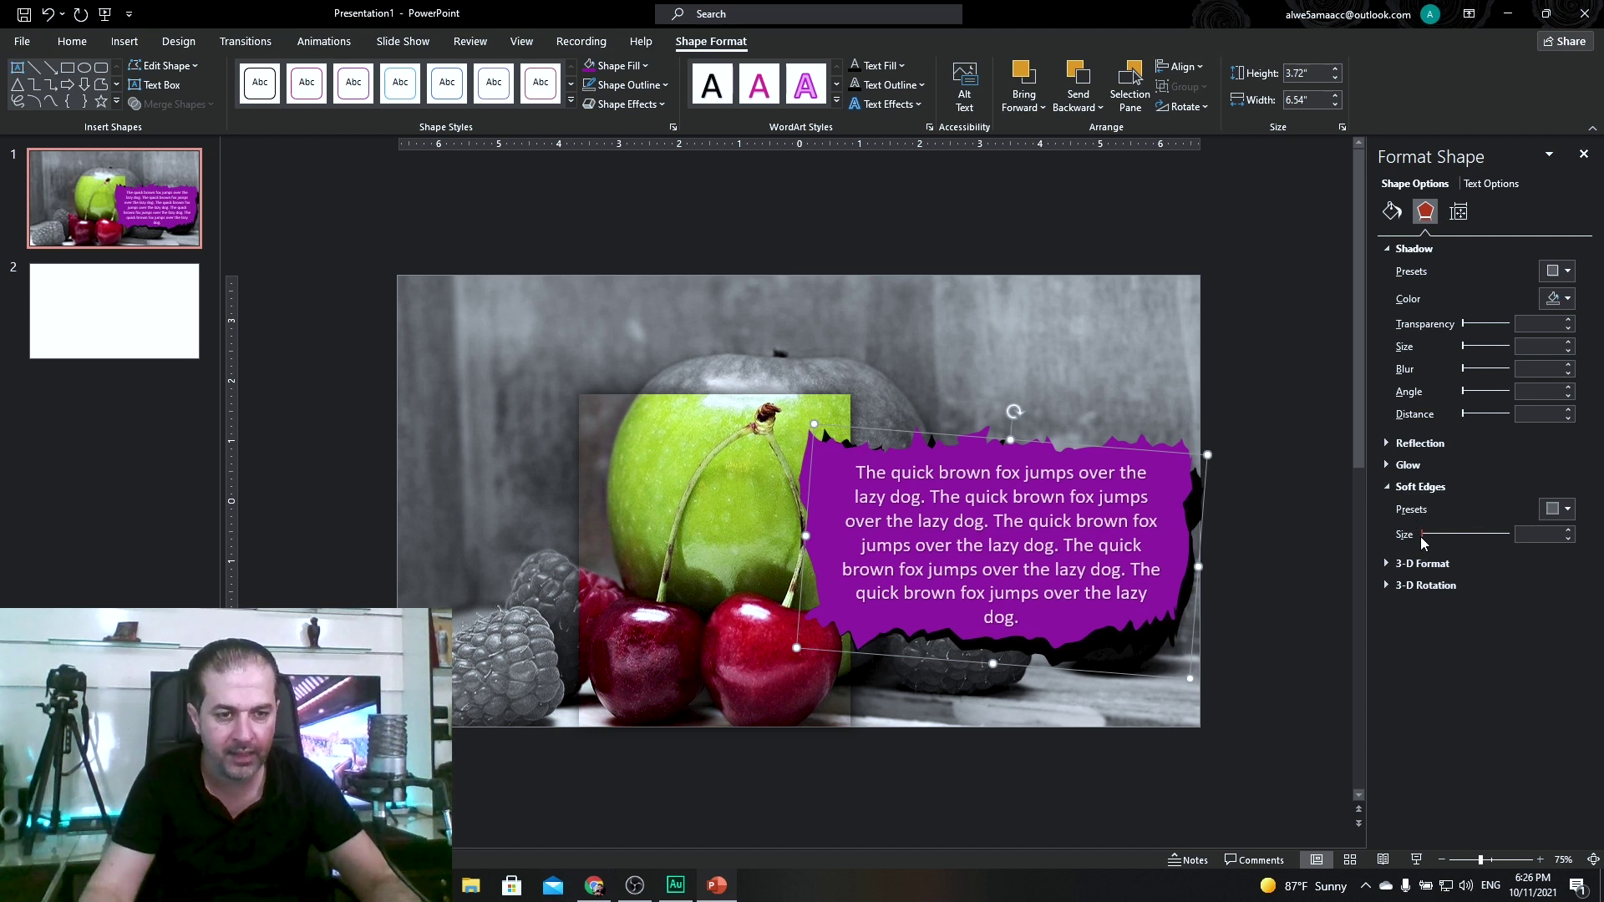
pyautogui.moveTo(1422, 536); pyautogui.dragTo(1428, 536)
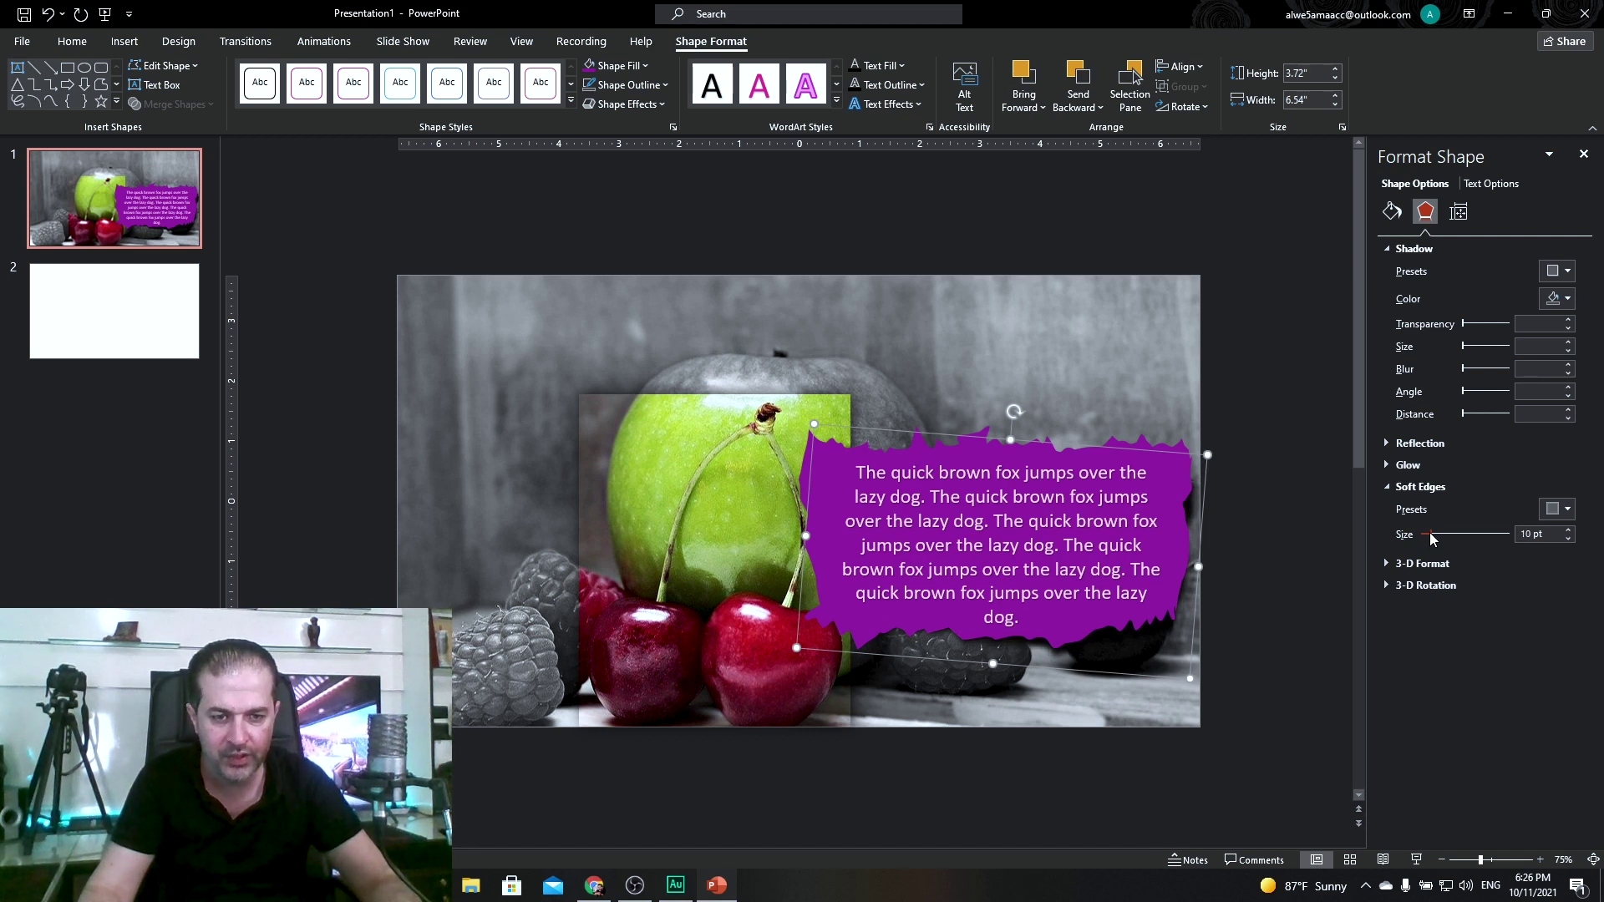
# Raise the black shape's fill transparency to about 34%.
pyautogui.click(1390, 211)
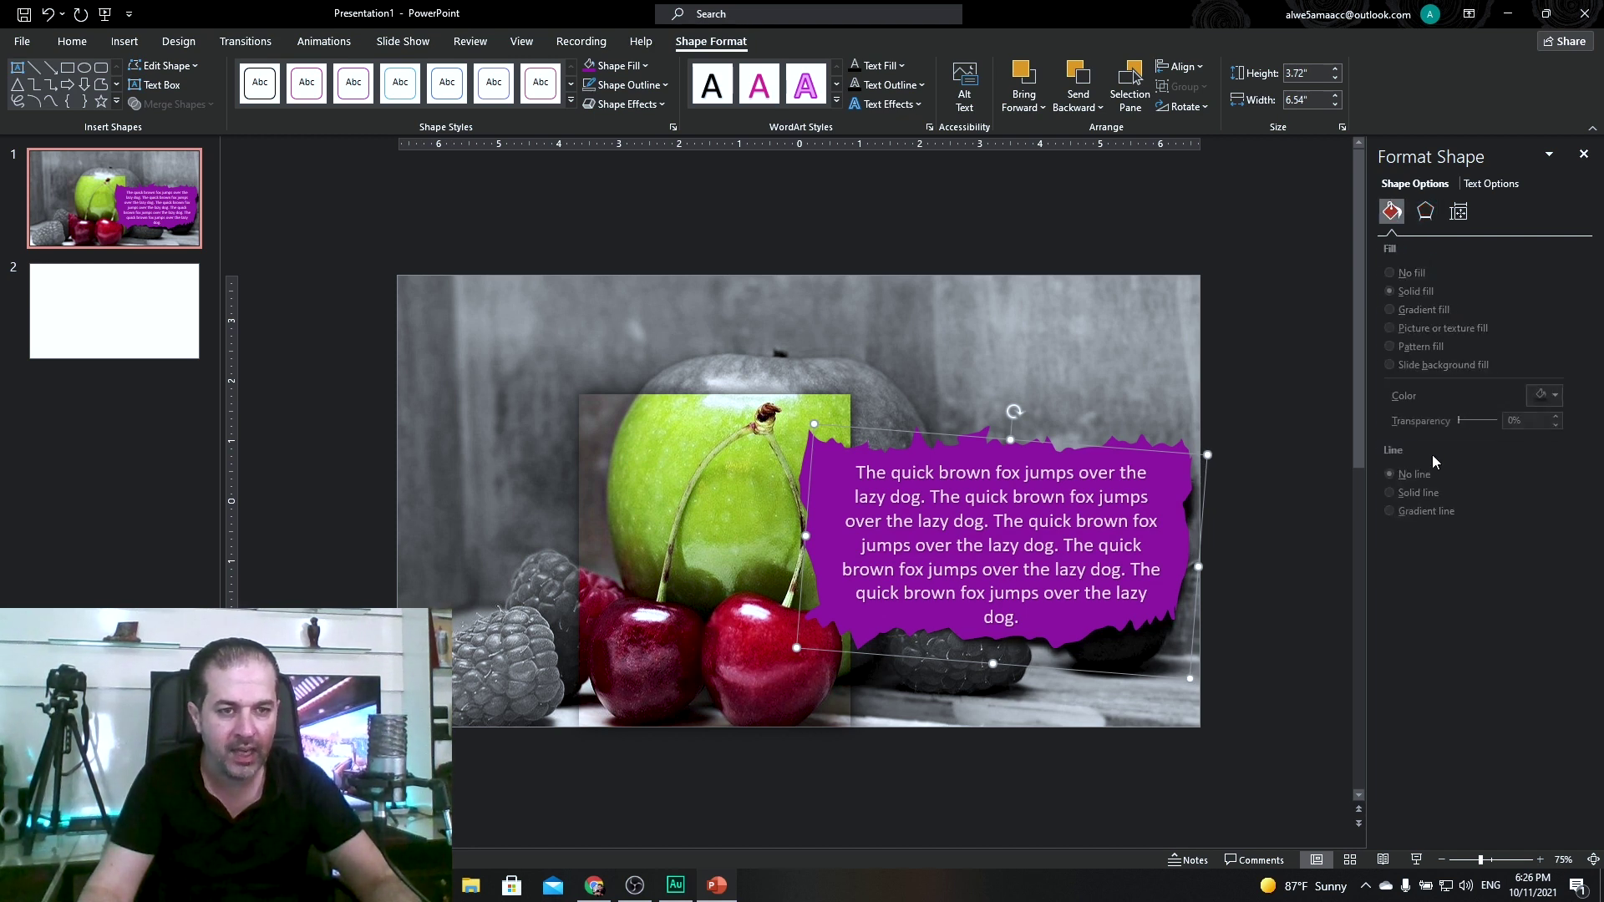
pyautogui.moveTo(1470, 417); pyautogui.dragTo(1475, 419)
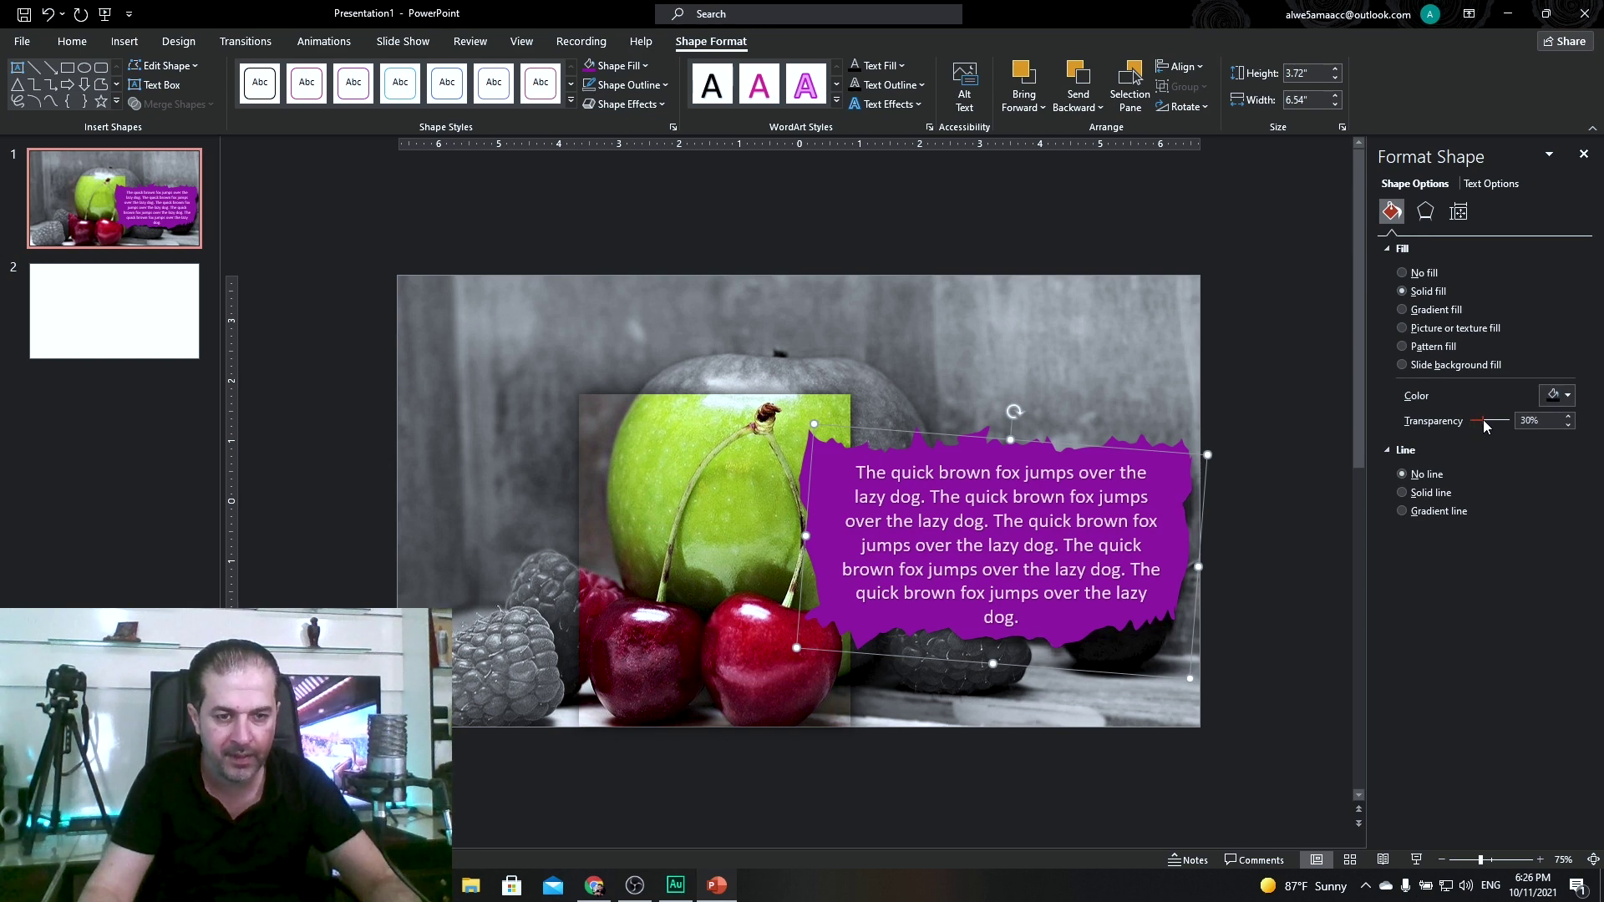
pyautogui.click(1253, 510)
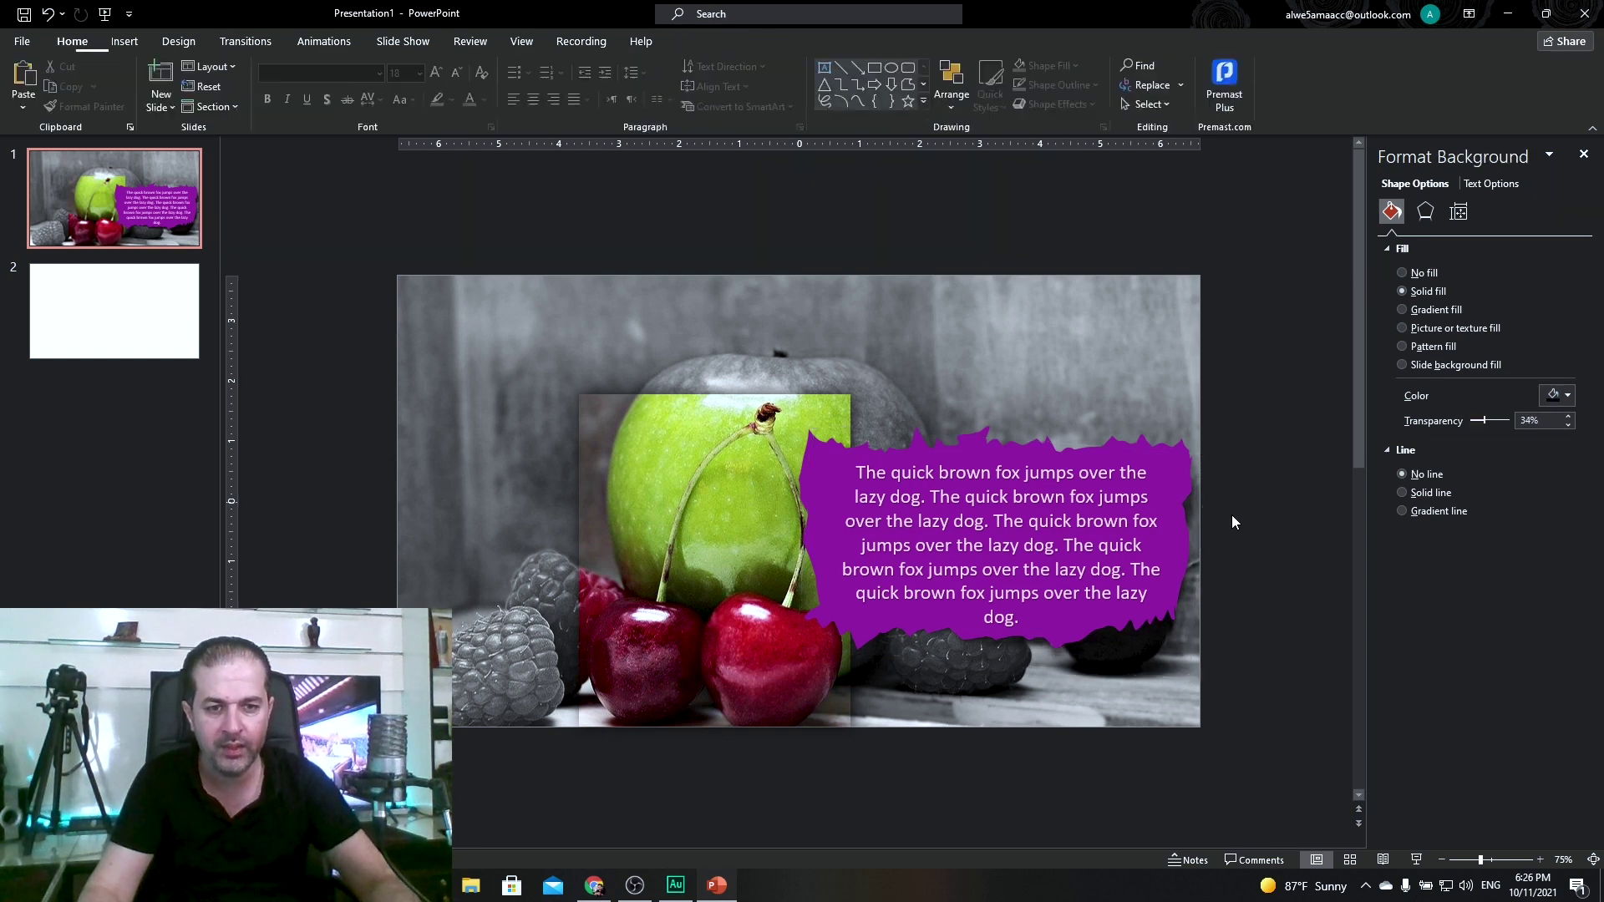
# Group the purple shape with its text box and send the group behind the apple picture.
pyautogui.click(1192, 504)
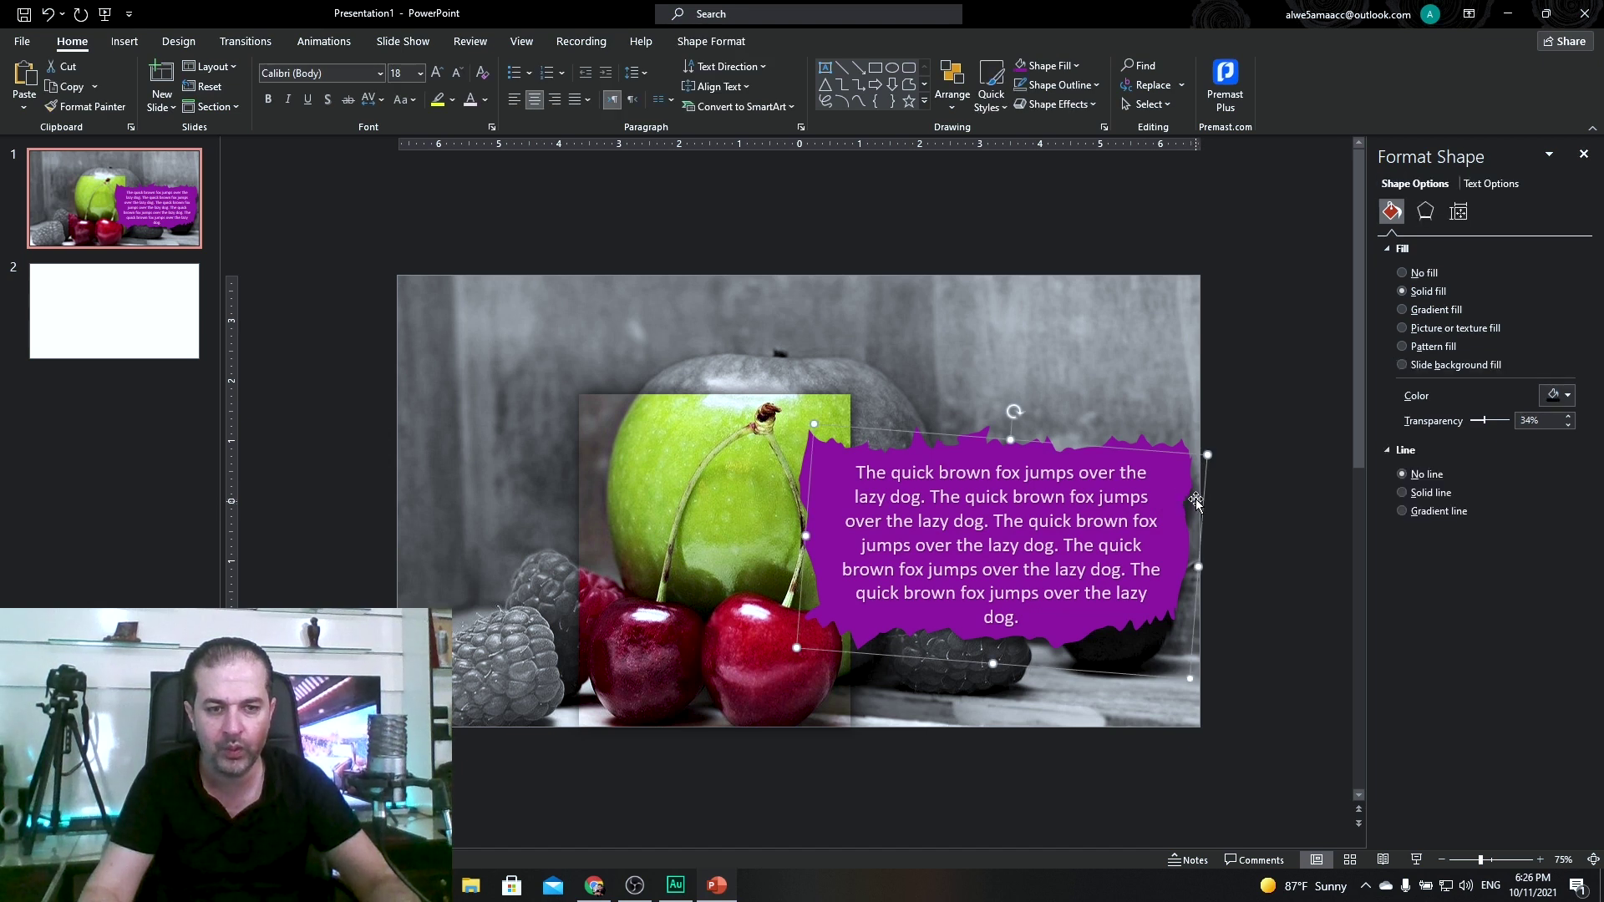
pyautogui.keyDown('shift'); pyautogui.click(1182, 483); pyautogui.keyUp('shift')
pyautogui.hotkey('ctrl', 'g')
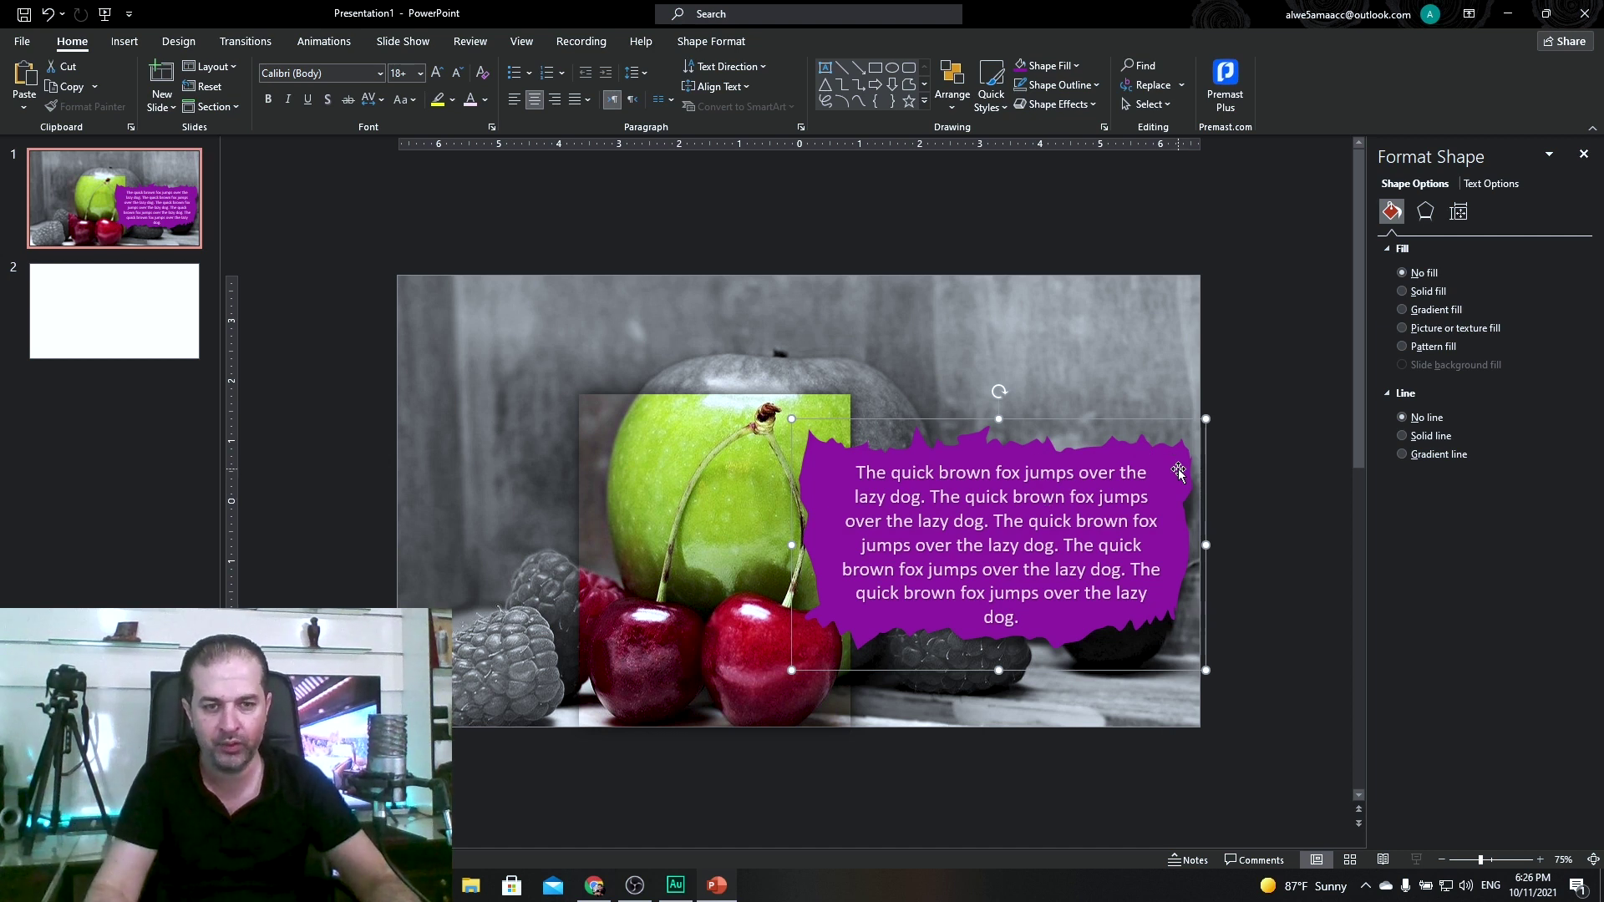
pyautogui.click(1077, 80)
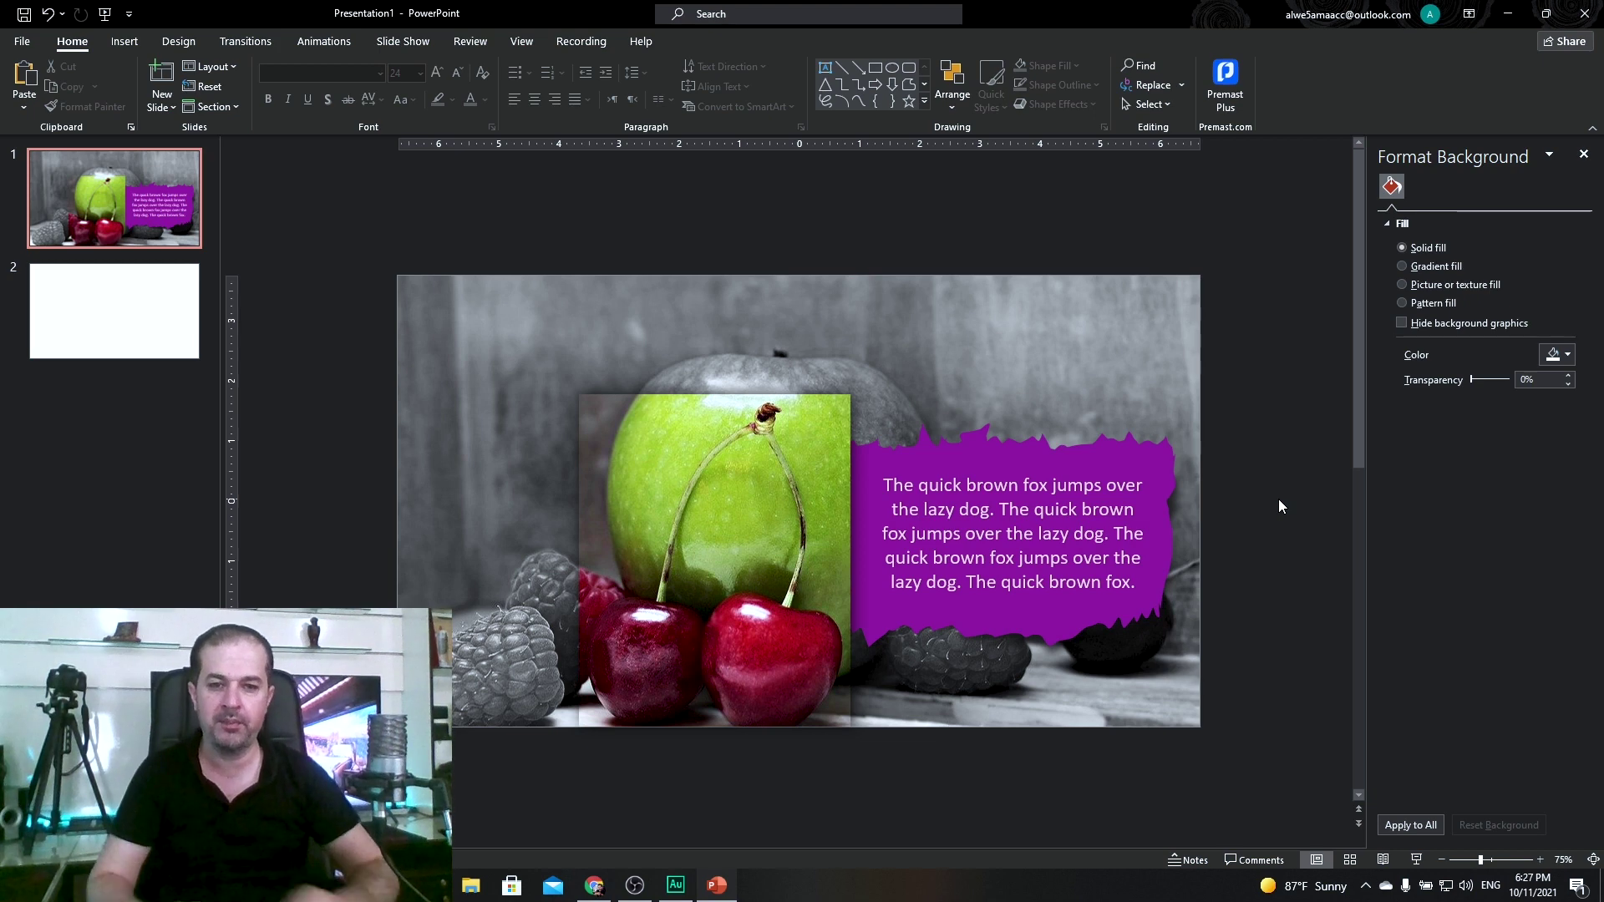
# Delete the blank second slide and close the formatting pane.
pyautogui.rightClick(151, 342)
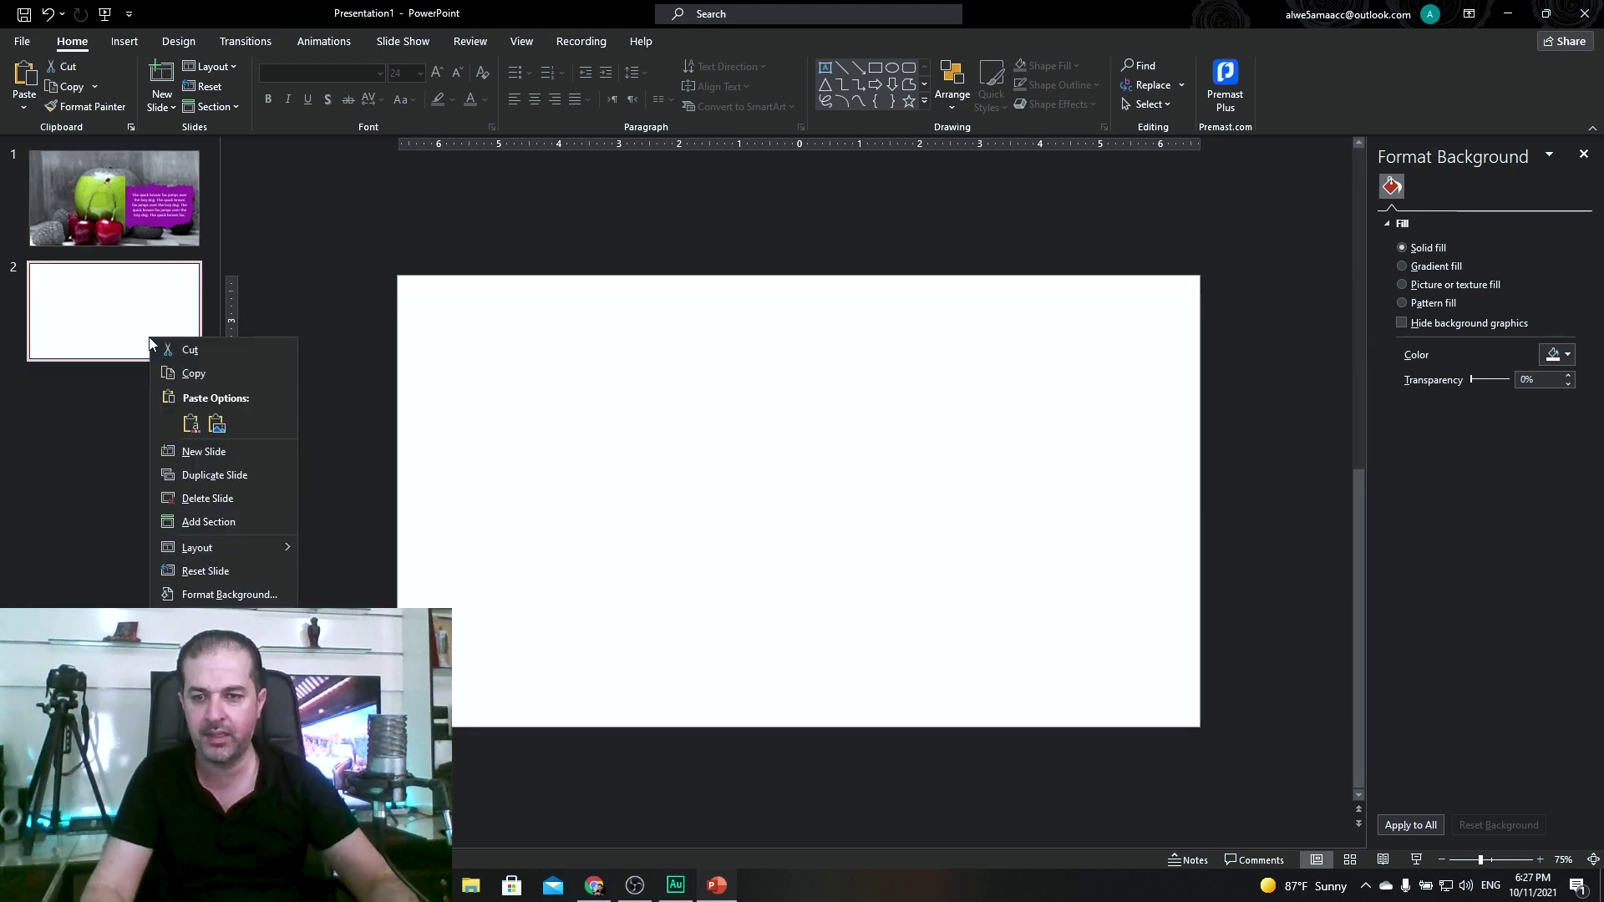
pyautogui.click(201, 498)
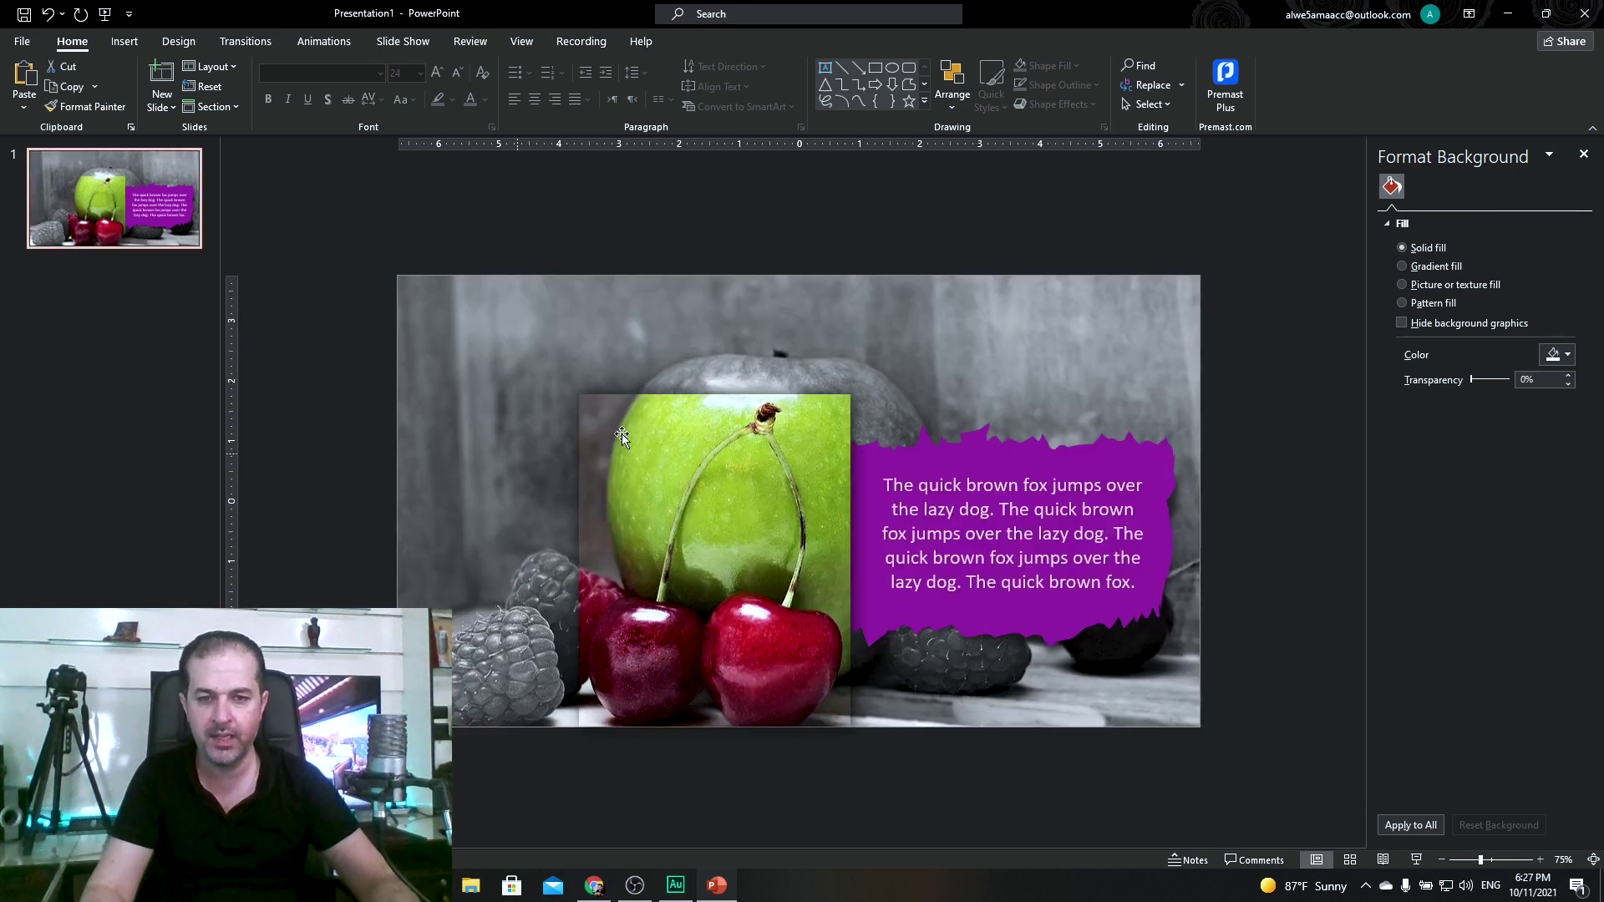
pyautogui.click(1583, 154)
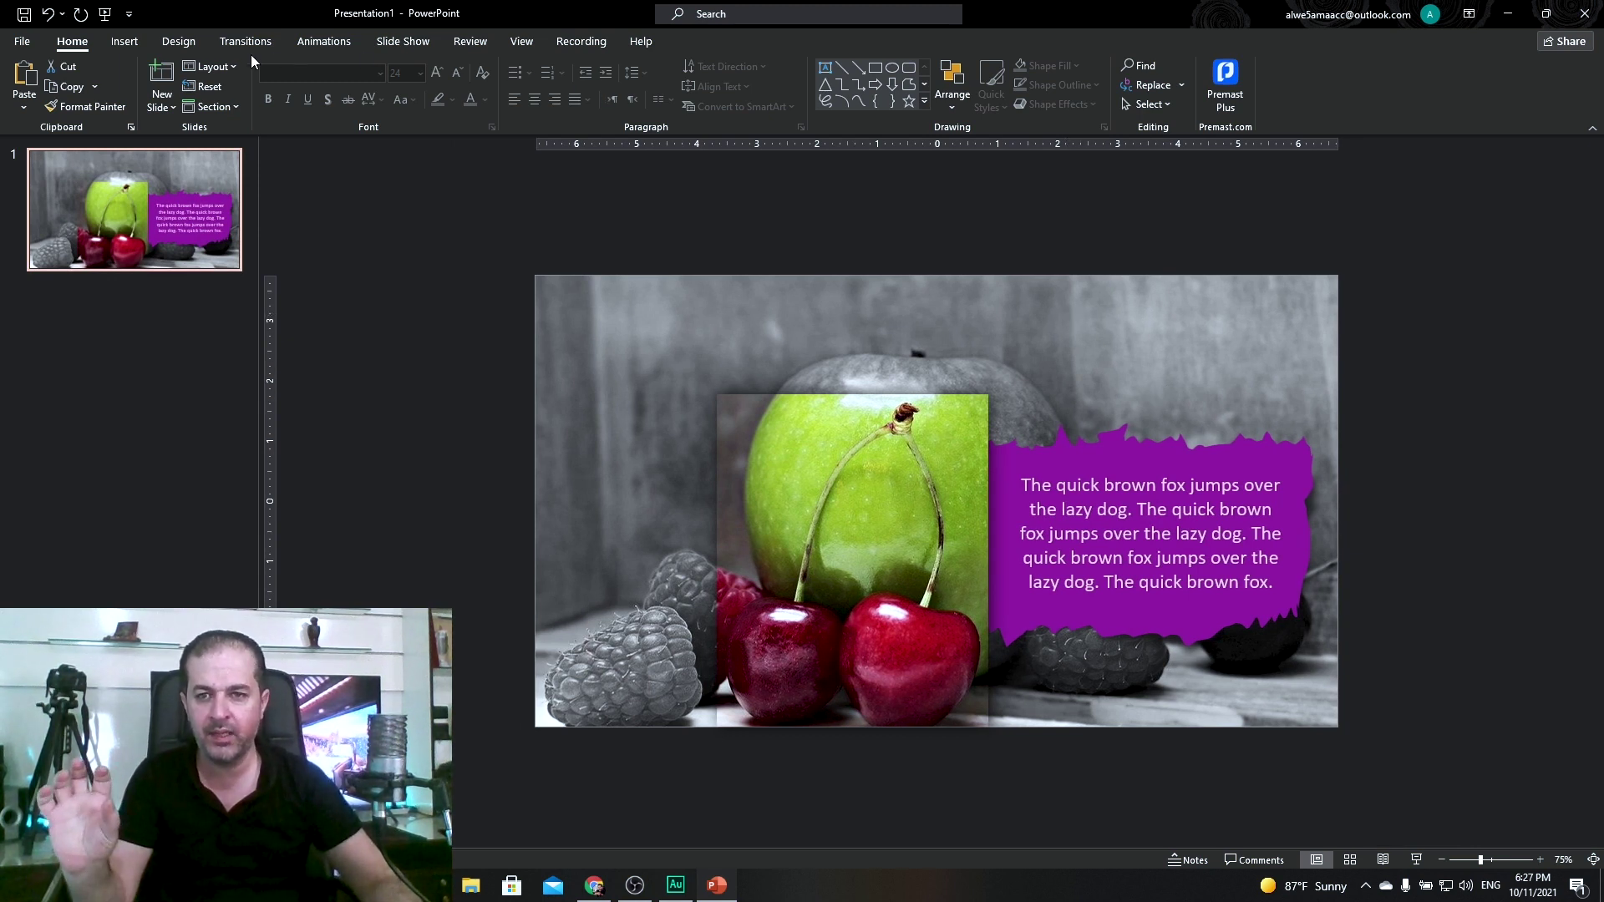
# Open the Animation Pane and apply a Fade entrance to the colour apple cutout.
pyautogui.click(303, 46)
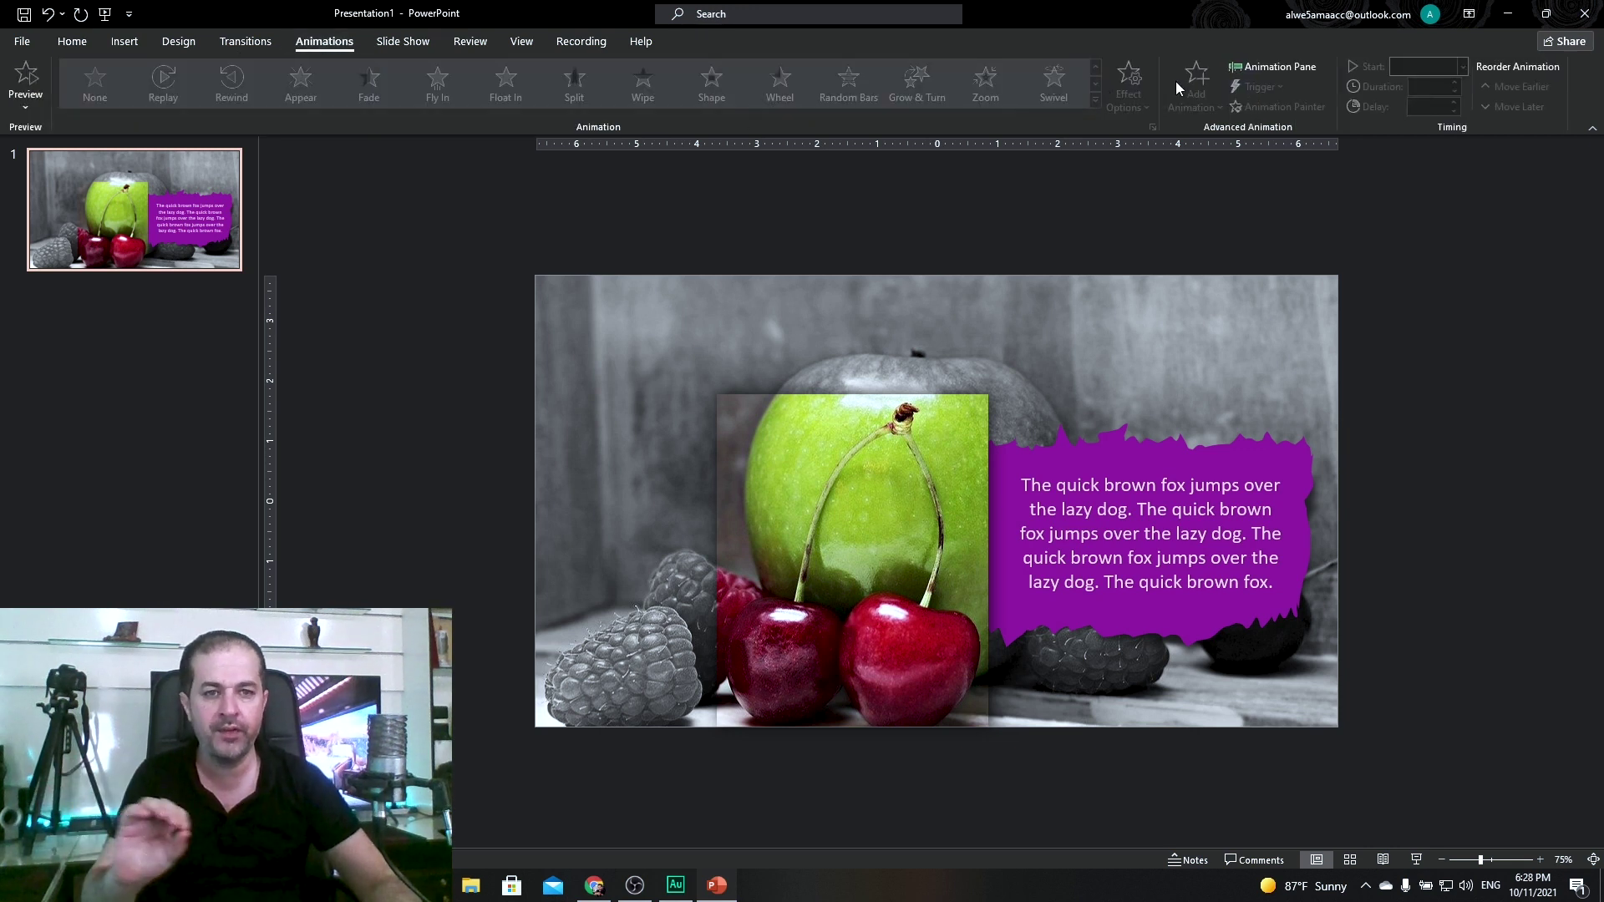
pyautogui.click(1246, 69)
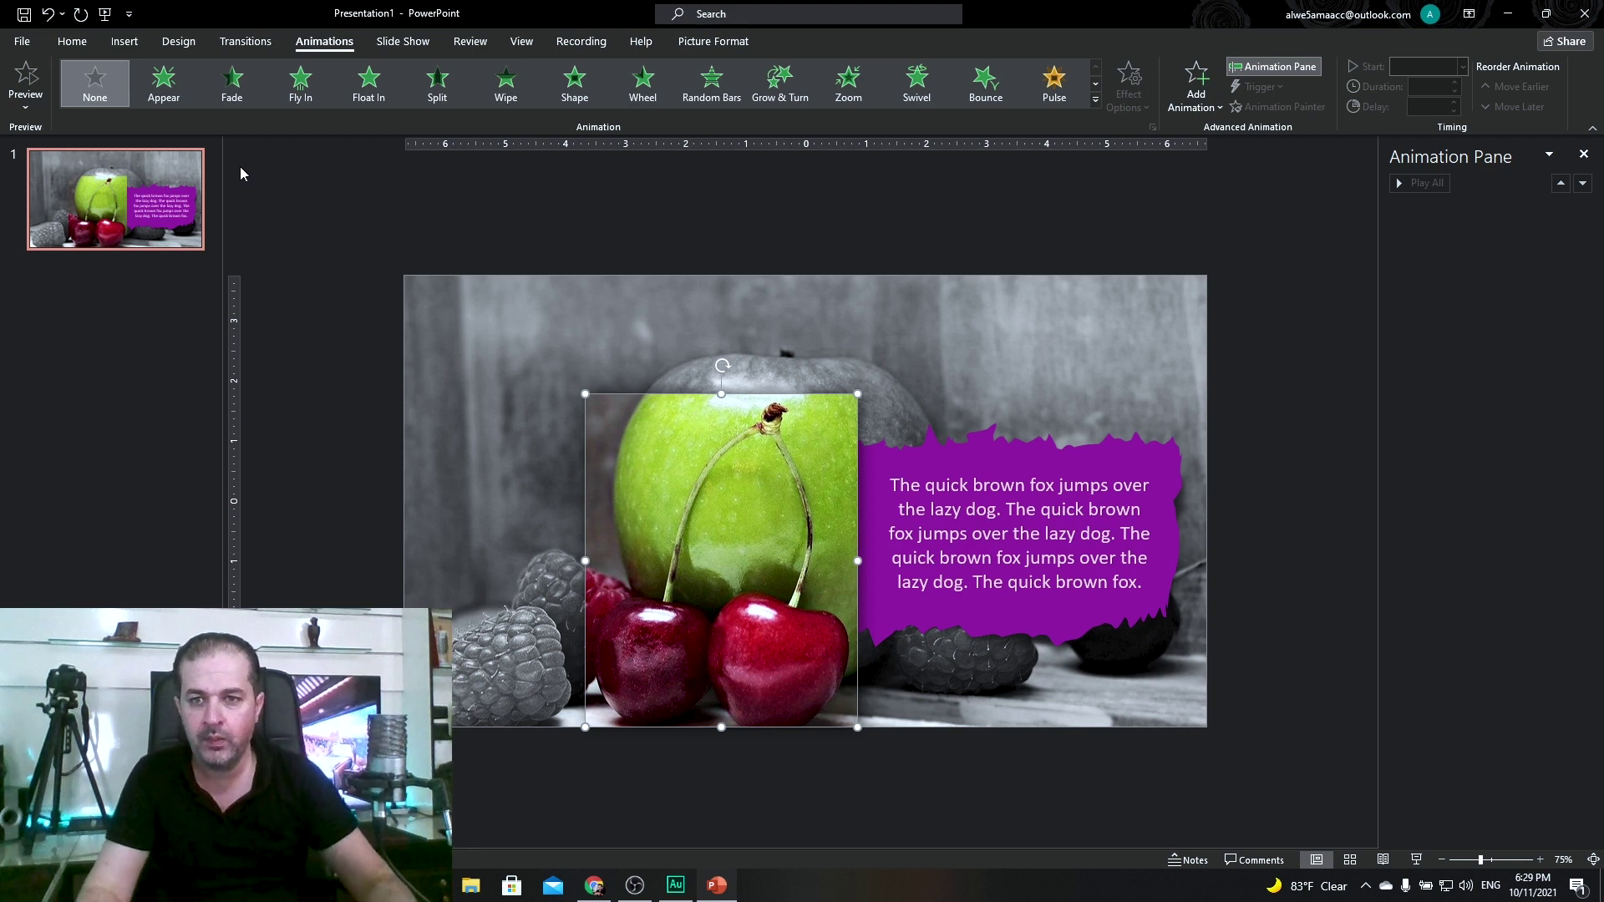
pyautogui.click(233, 82)
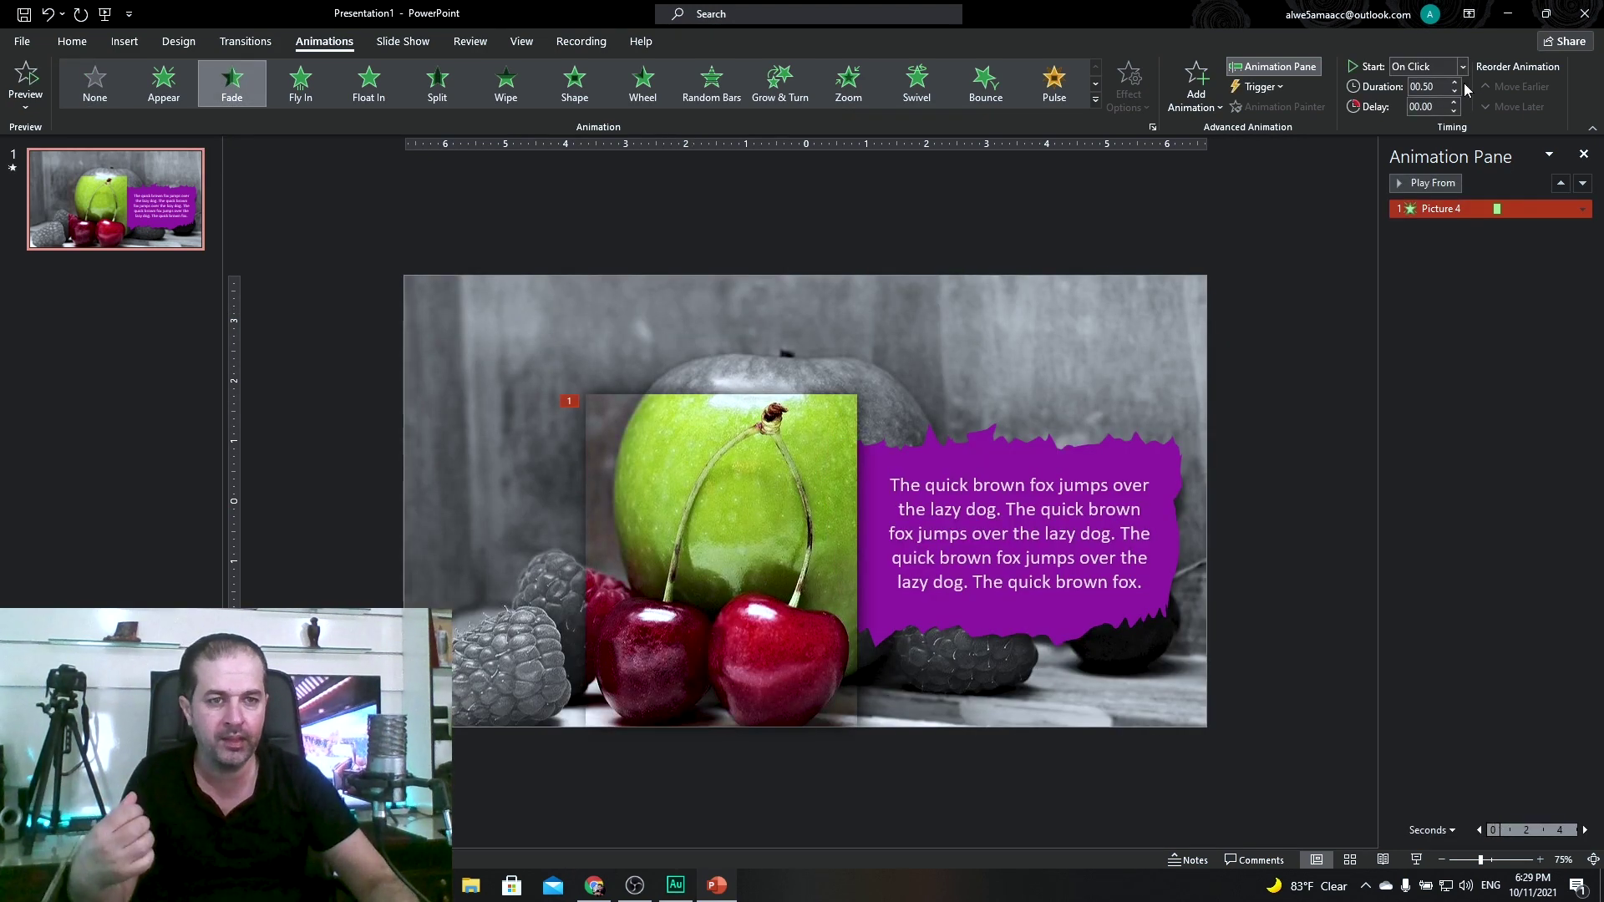
# Set the cutout fade's Start to With Previous.
pyautogui.click(1462, 66)
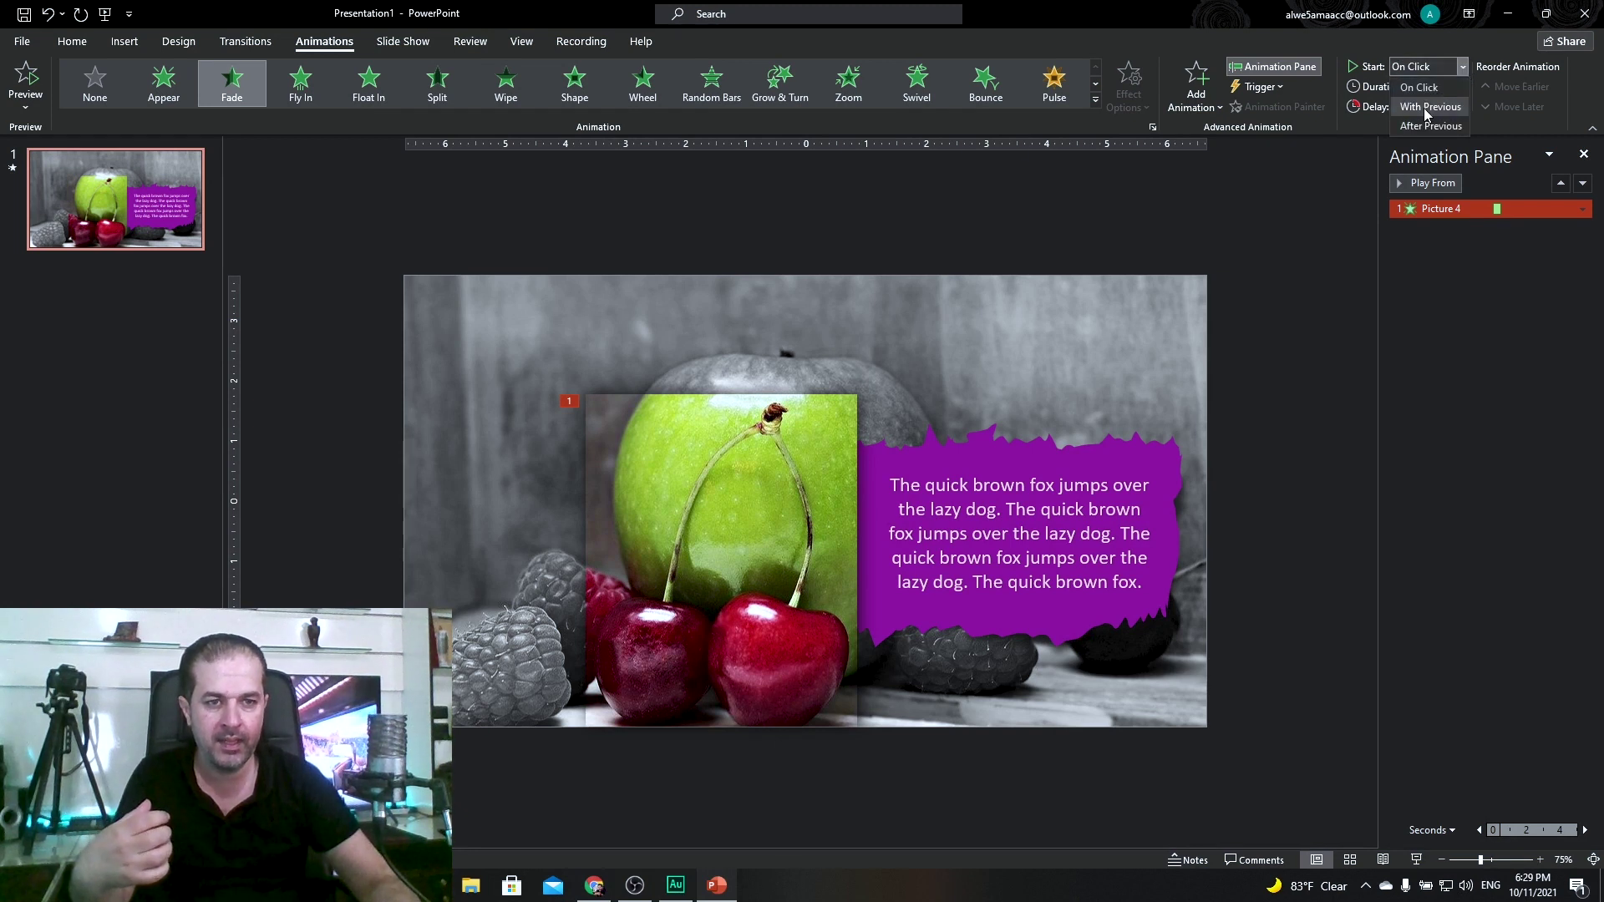
pyautogui.click(1428, 107)
pyautogui.click(1461, 67)
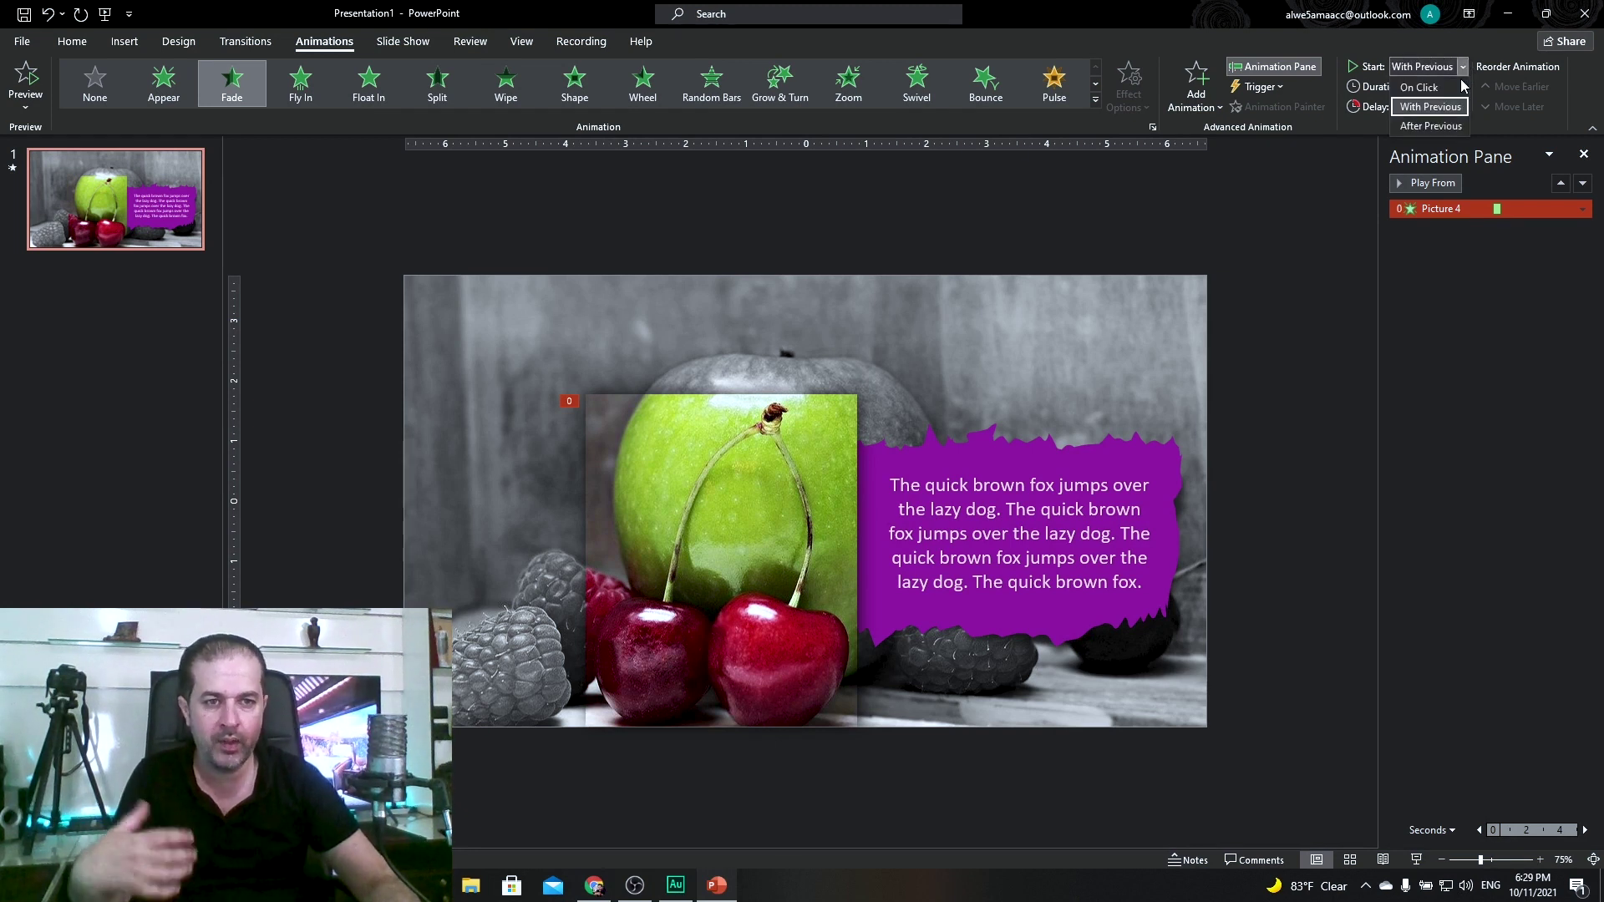
pyautogui.click(1430, 126)
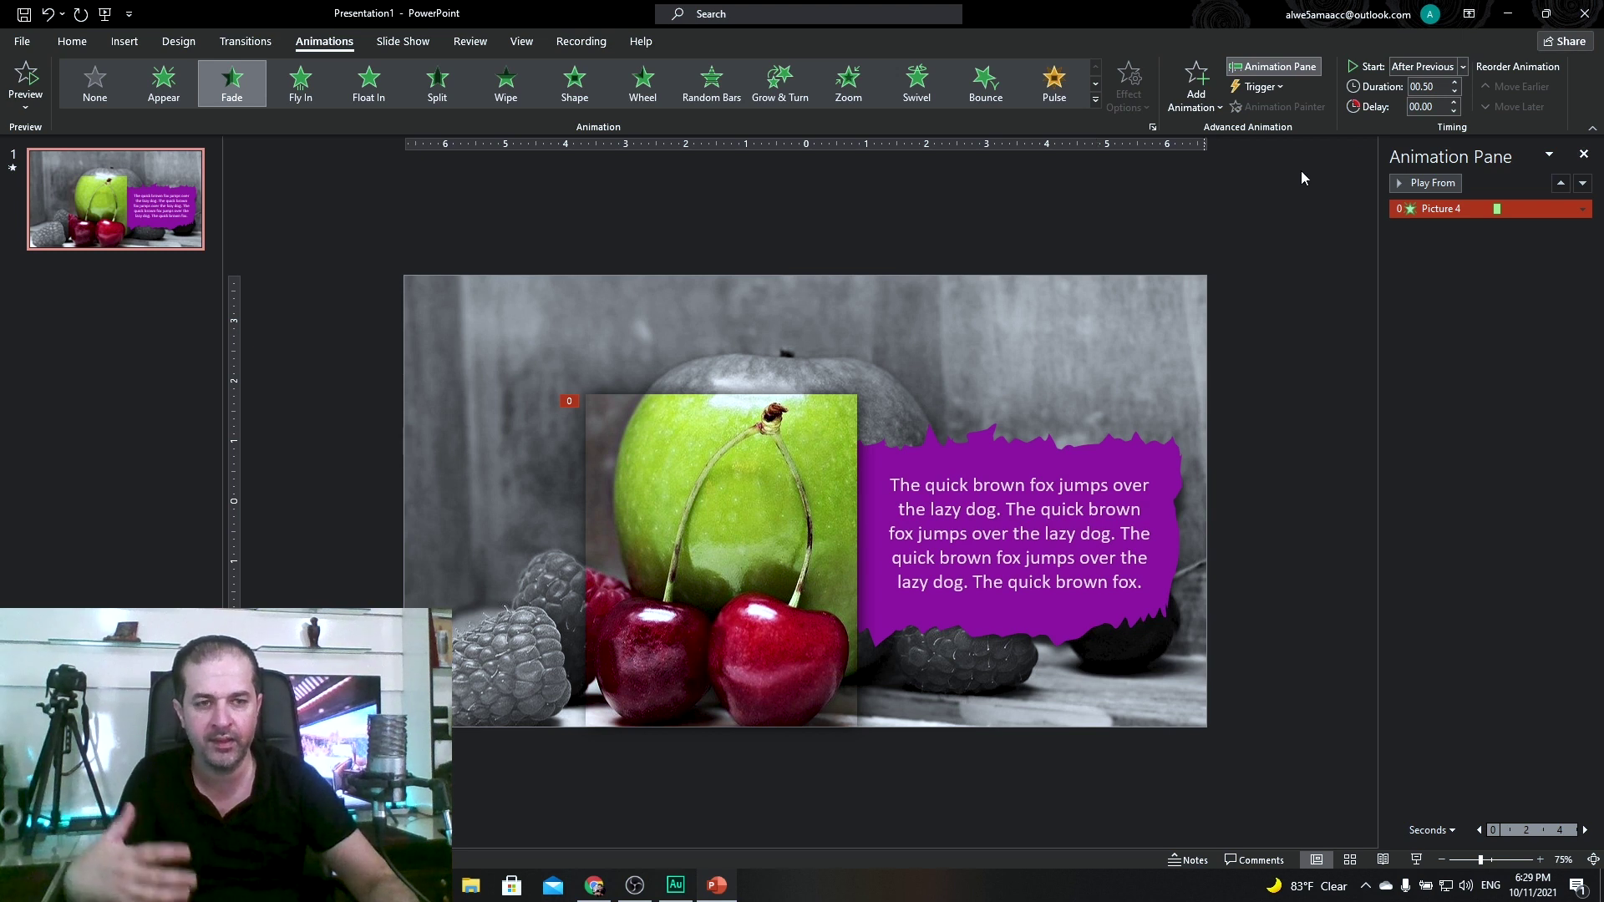
pyautogui.click(1462, 67)
pyautogui.click(1430, 107)
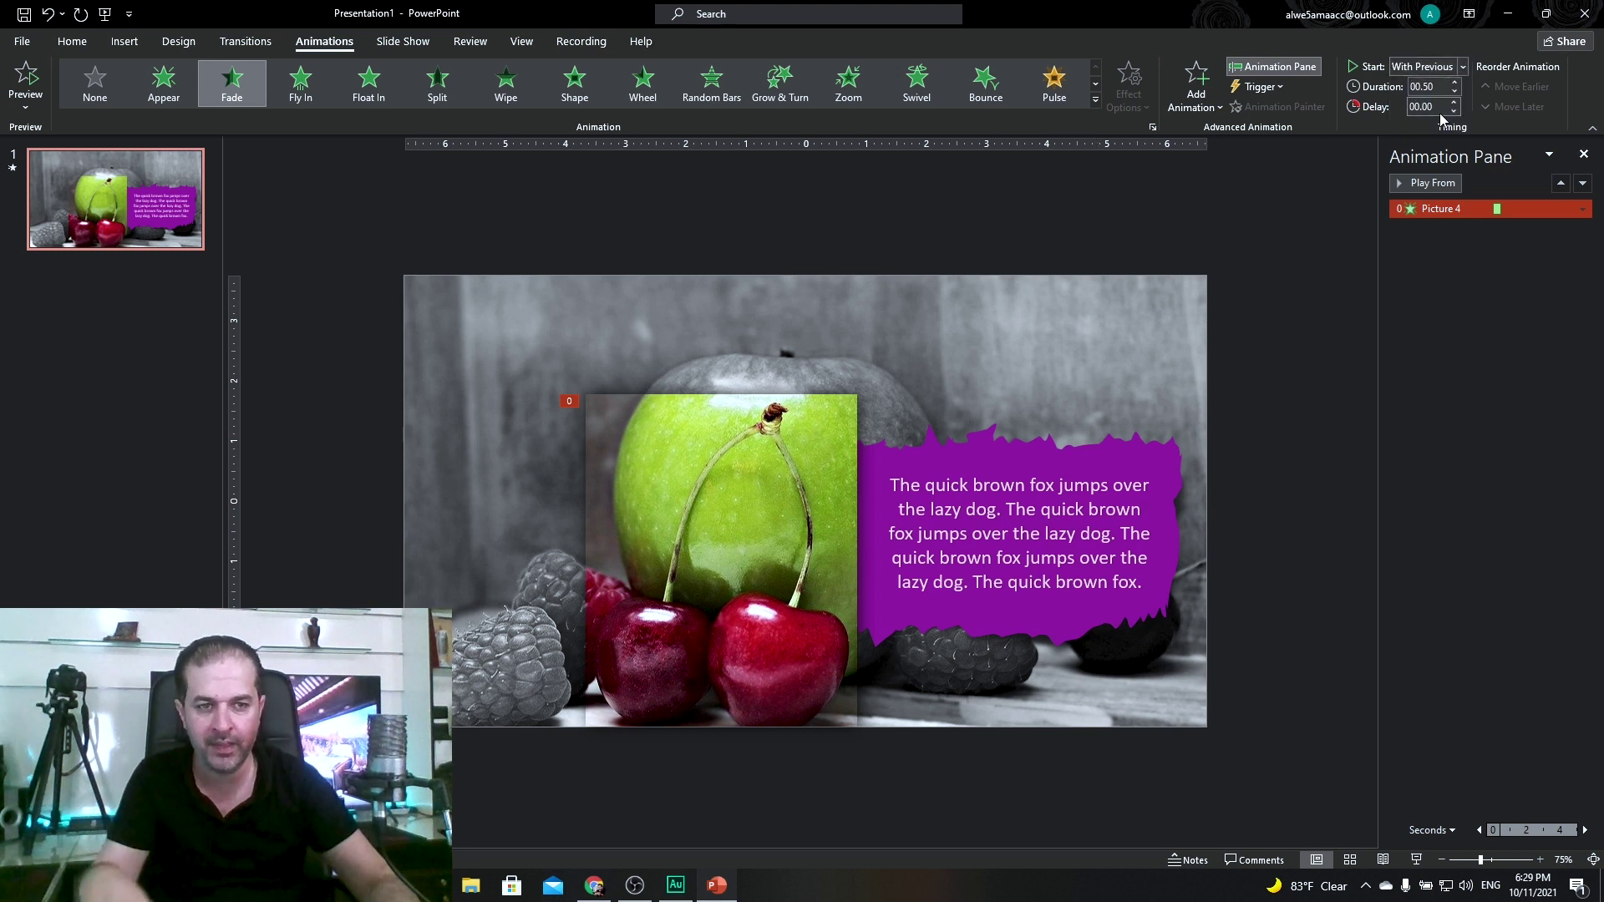
pyautogui.click(1150, 449)
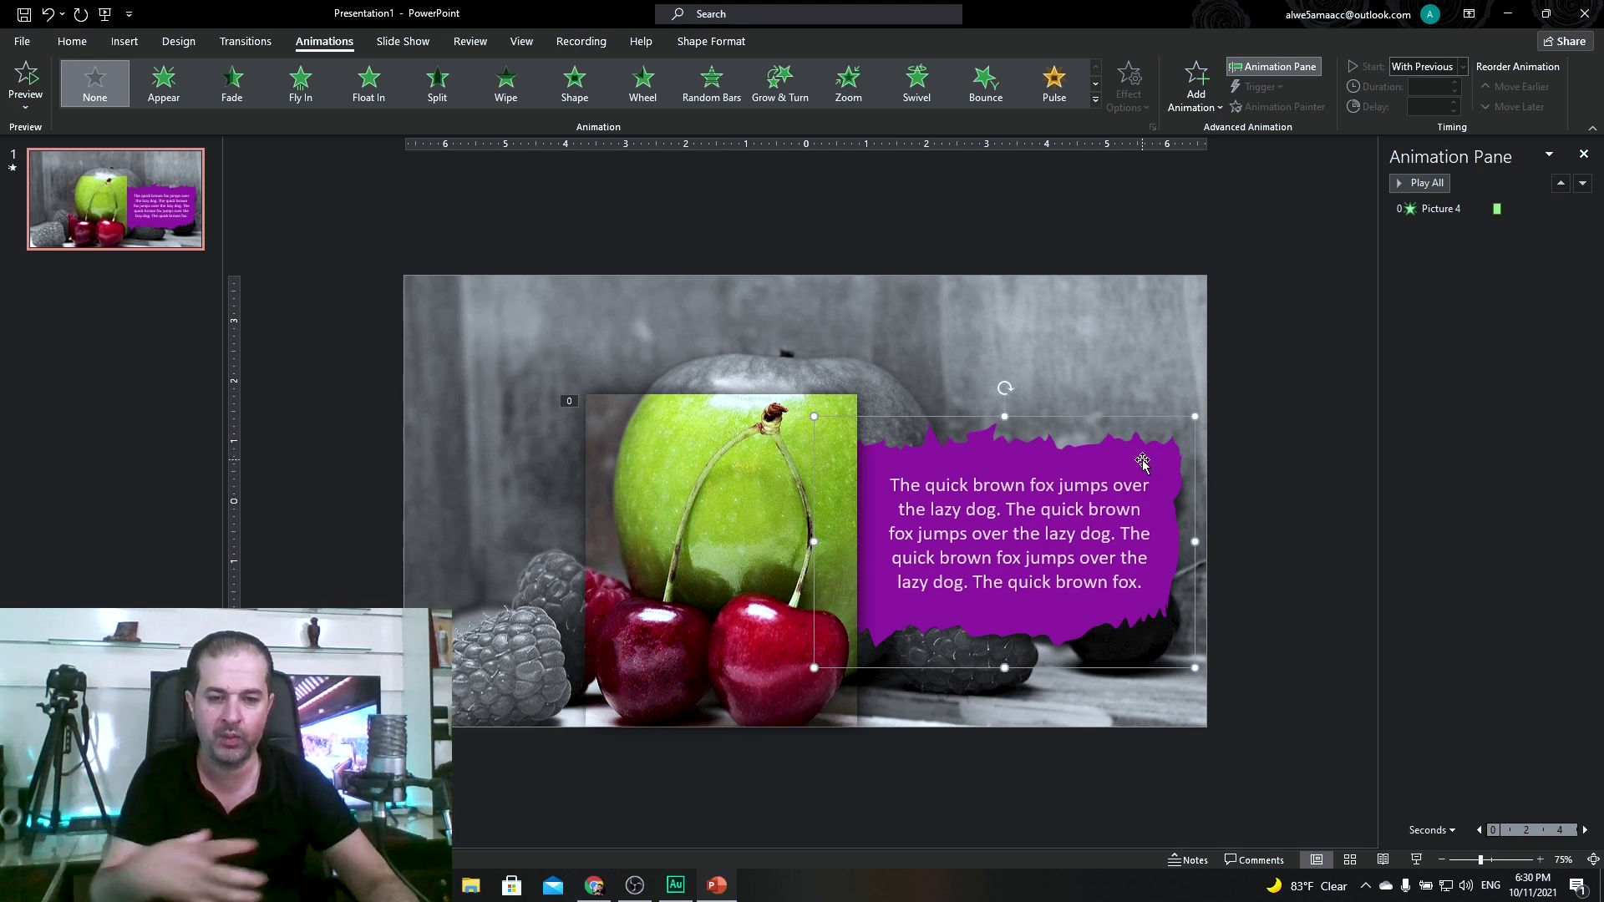
# Add a Peek In entrance from the left to the purple text group, starting After Previous.
pyautogui.click(1206, 110)
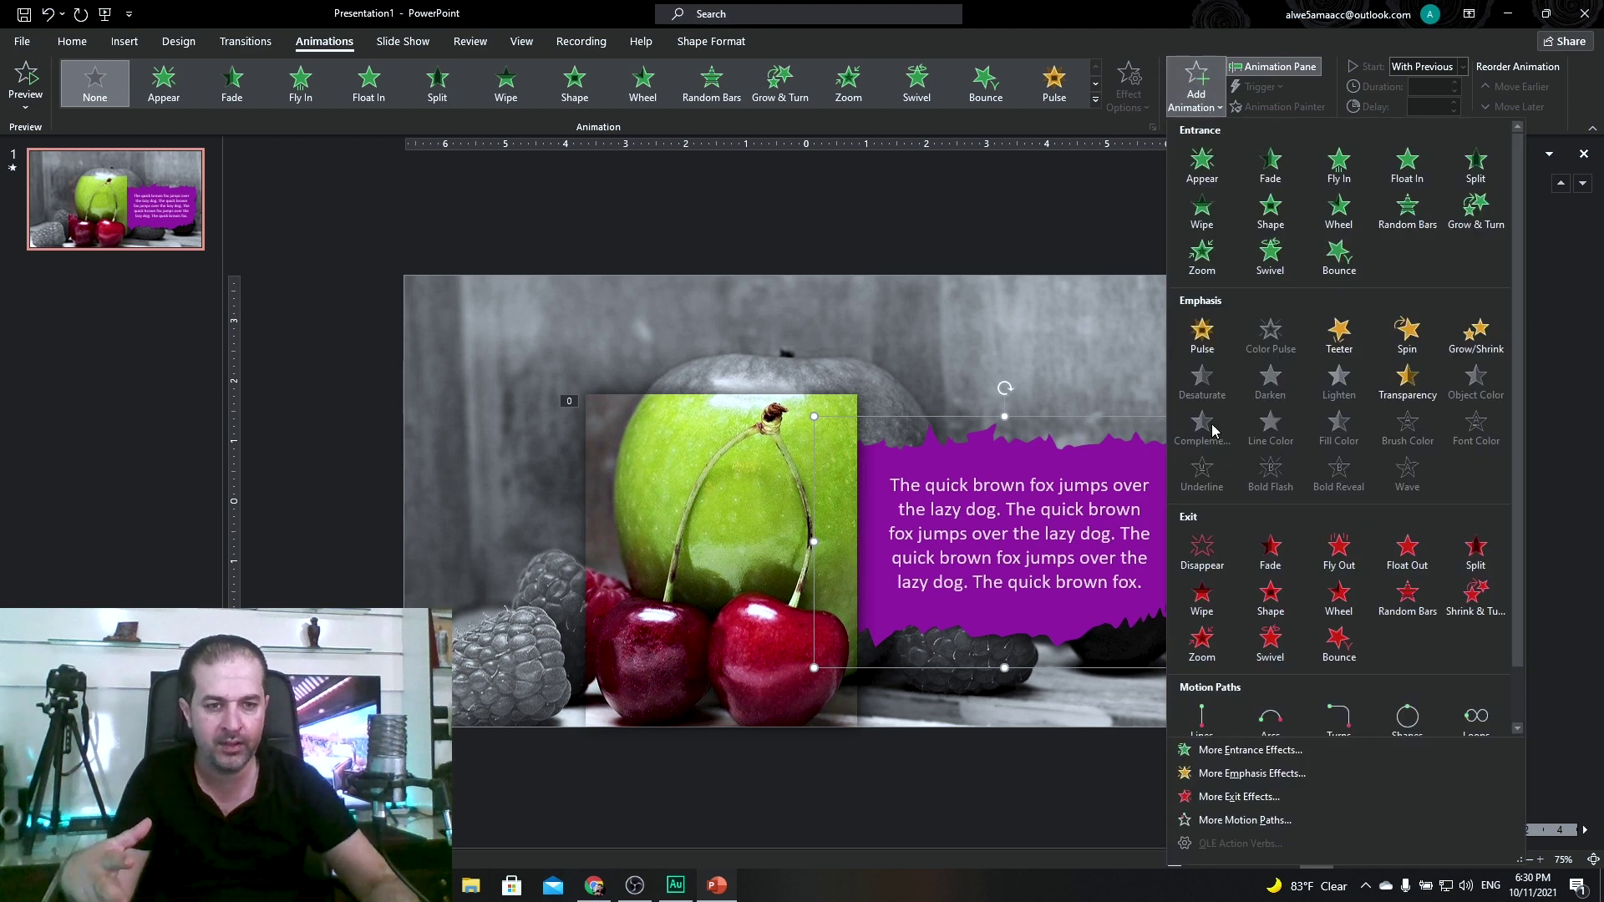
pyautogui.click(1251, 749)
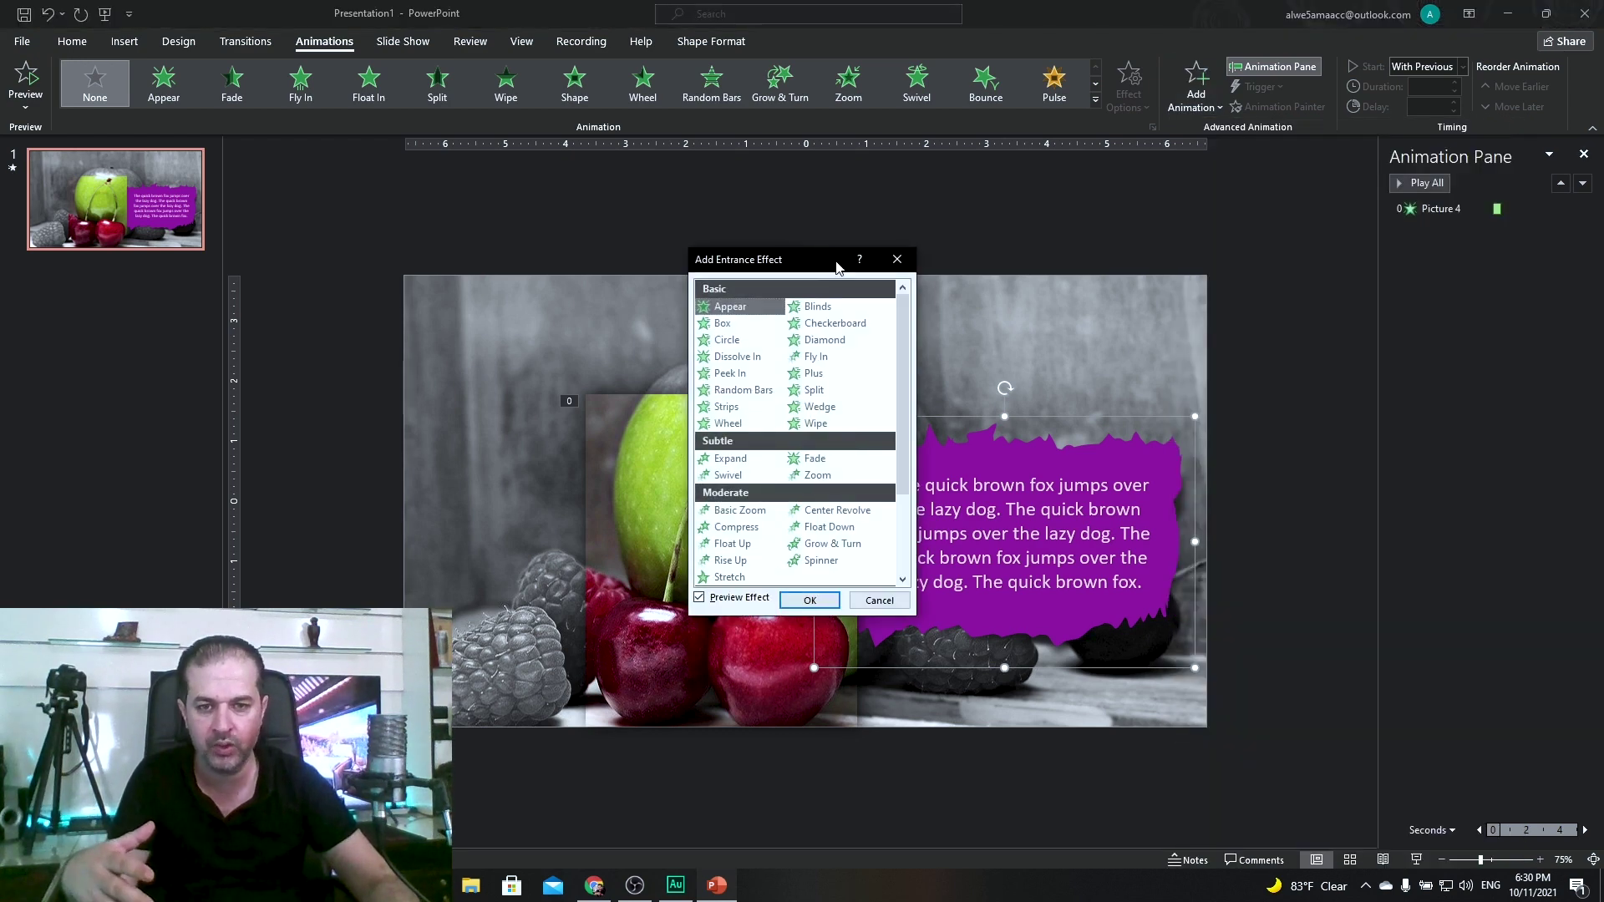
pyautogui.click(730, 374)
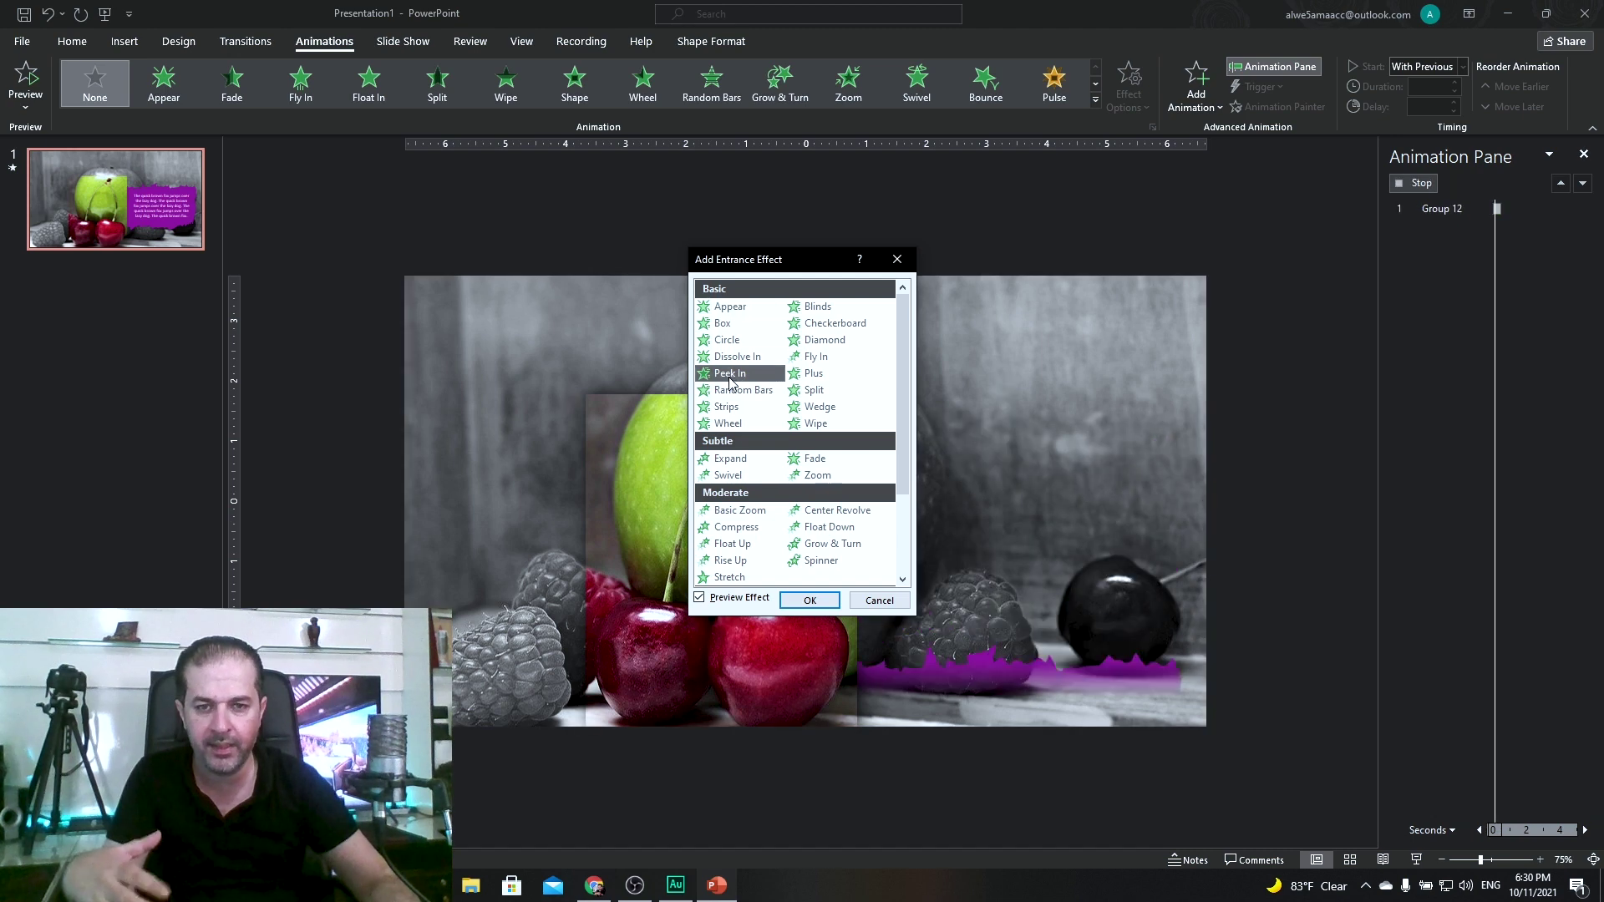
pyautogui.click(795, 607)
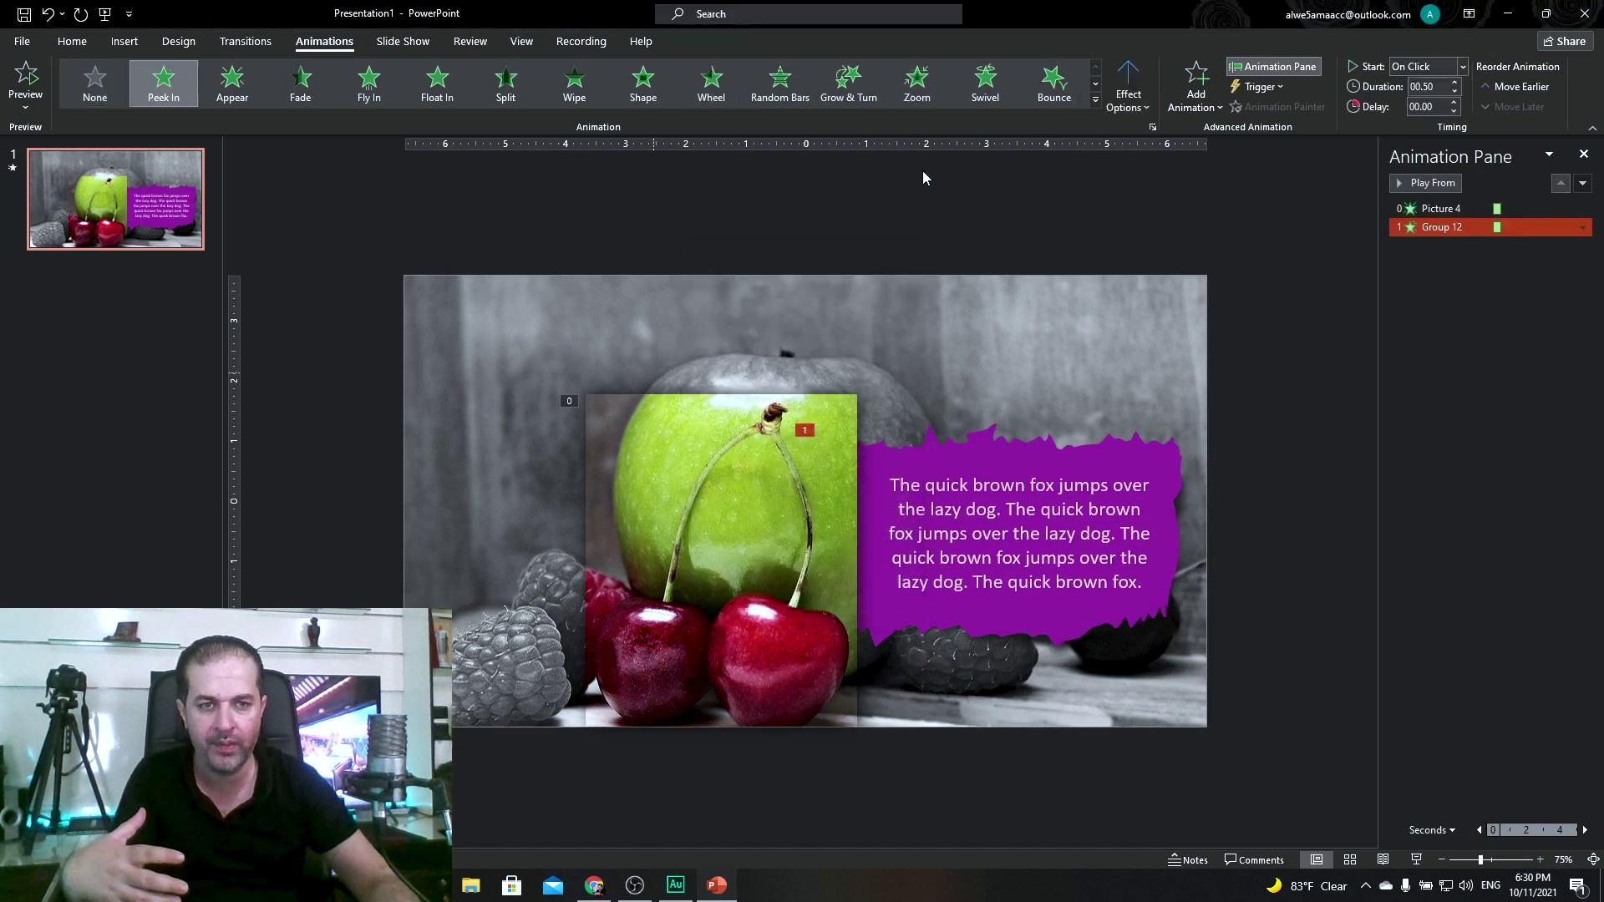
pyautogui.click(1139, 113)
pyautogui.click(1141, 201)
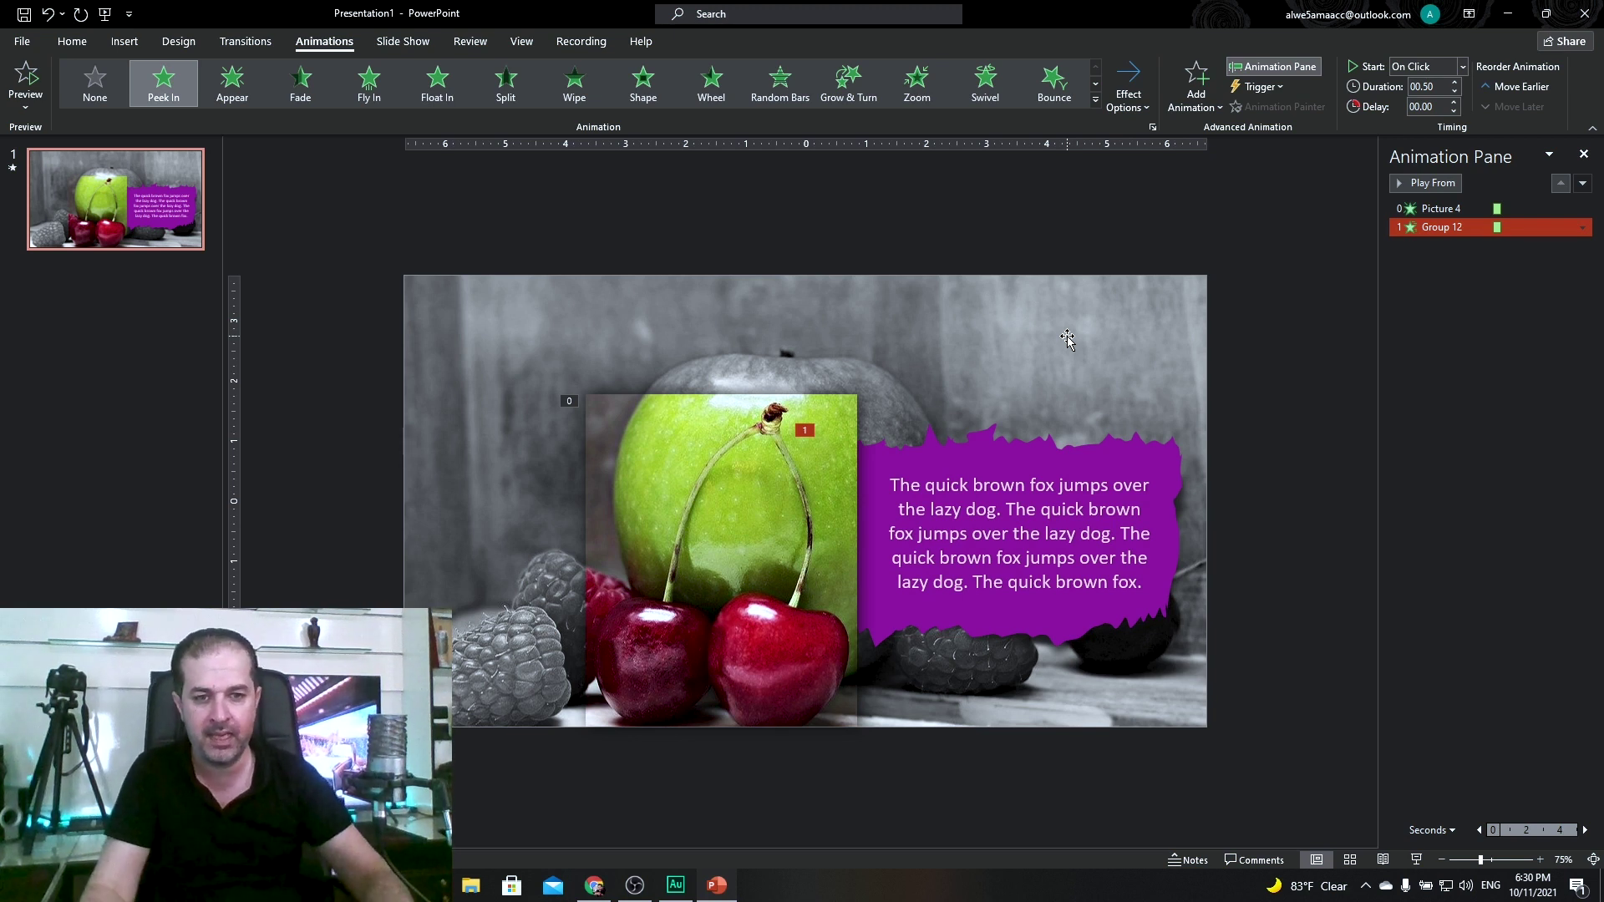
pyautogui.click(1463, 71)
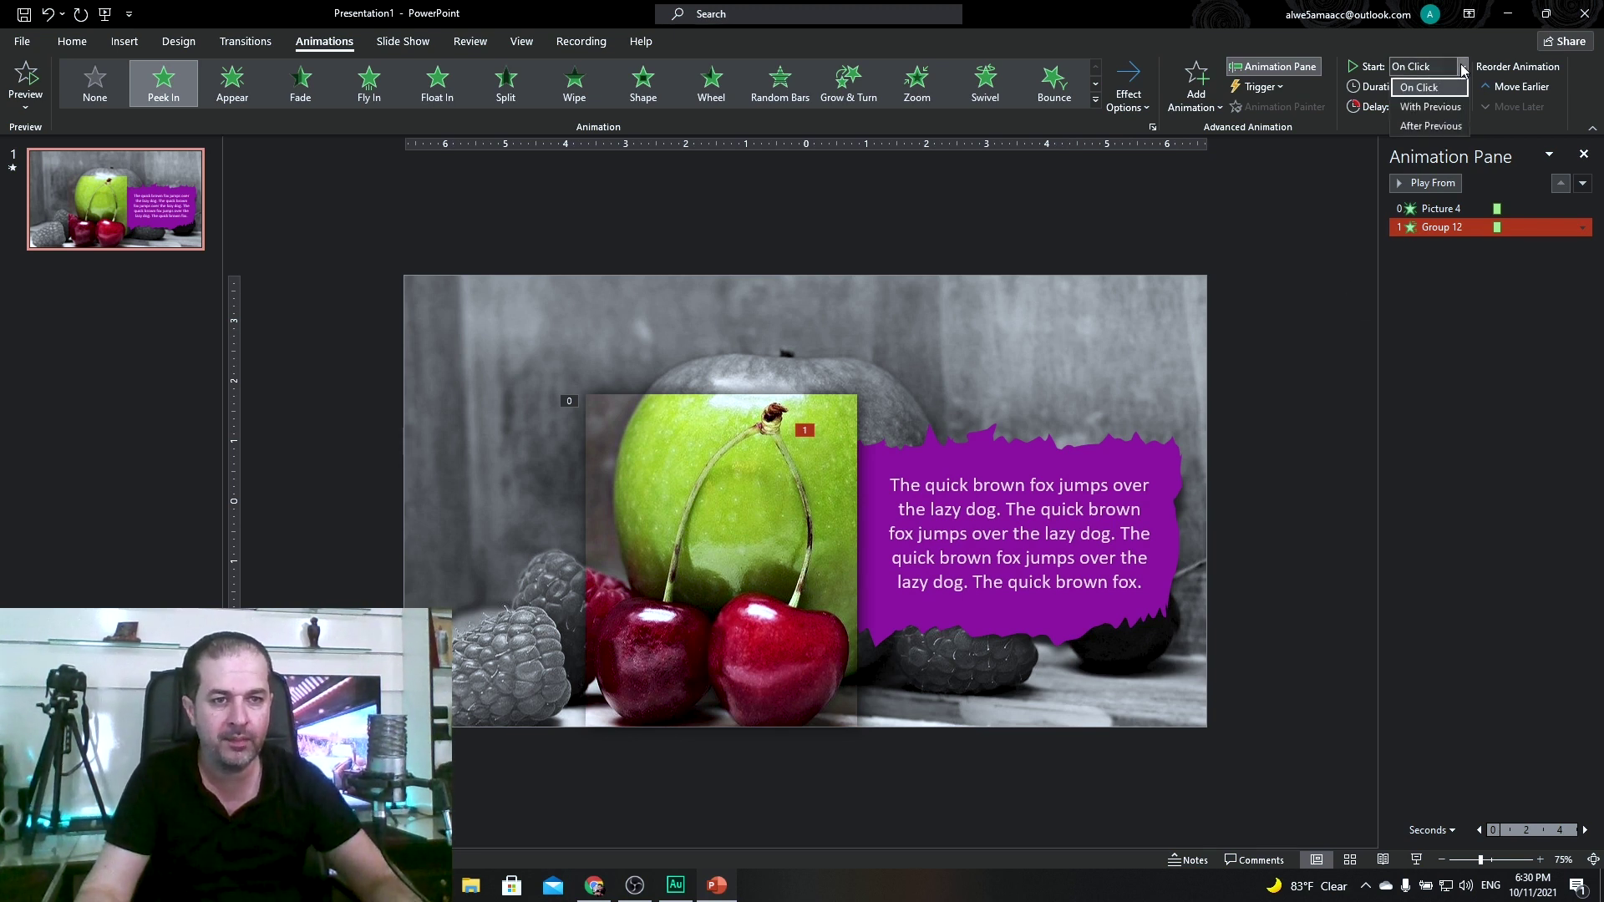
pyautogui.click(1420, 127)
# Give the grayscale background photo a With Previous Fade entrance, then play the slide show.
pyautogui.click(983, 315)
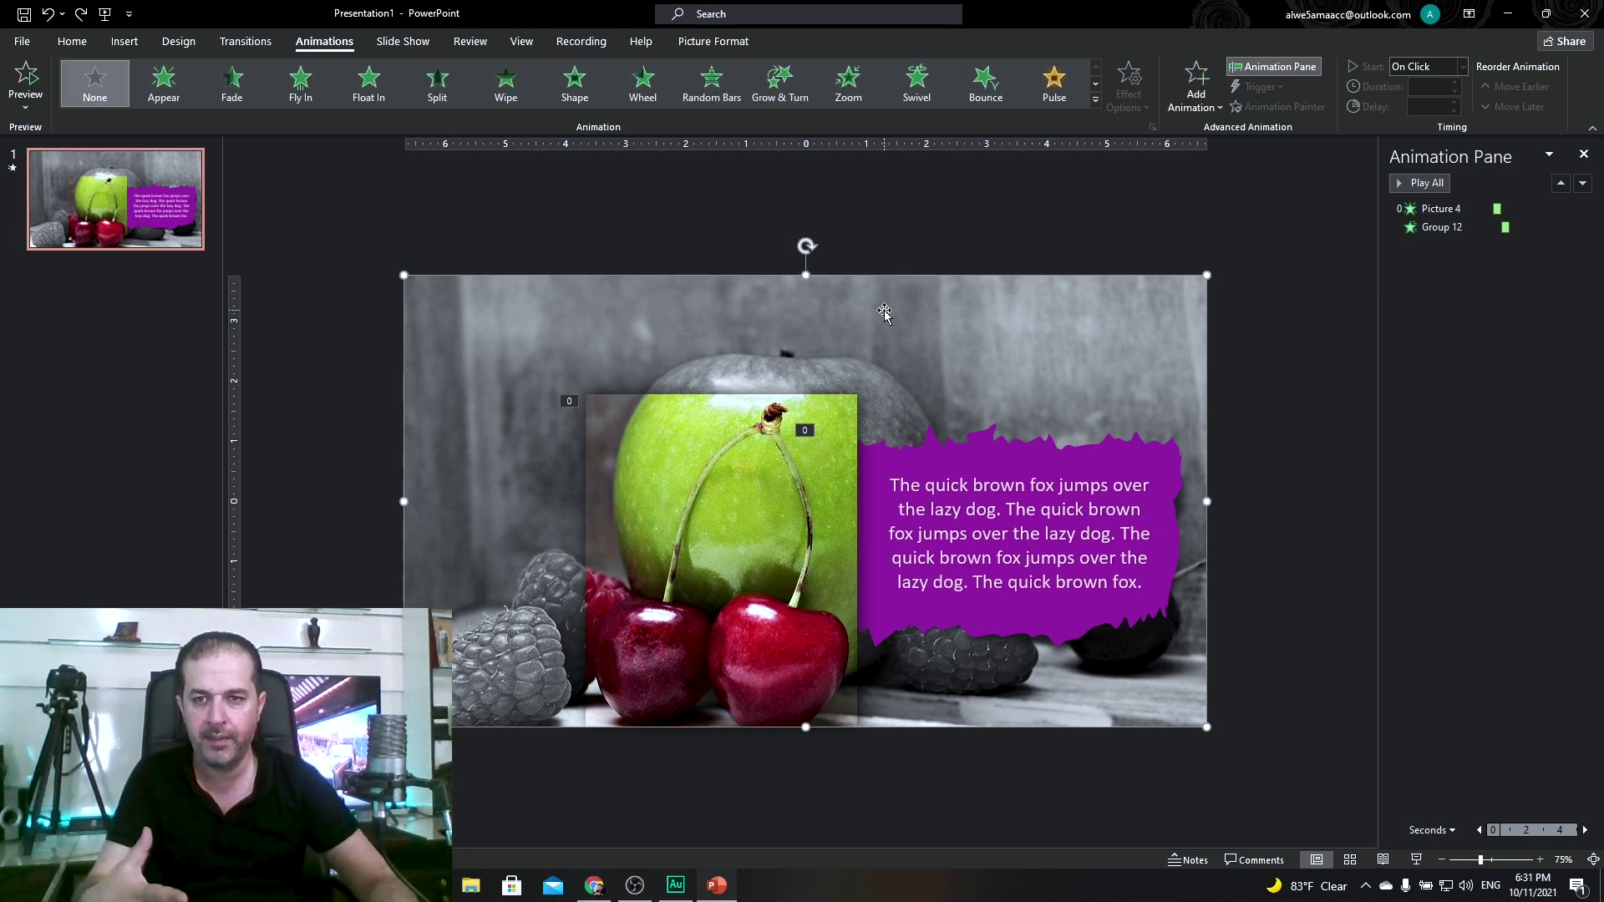
pyautogui.click(231, 81)
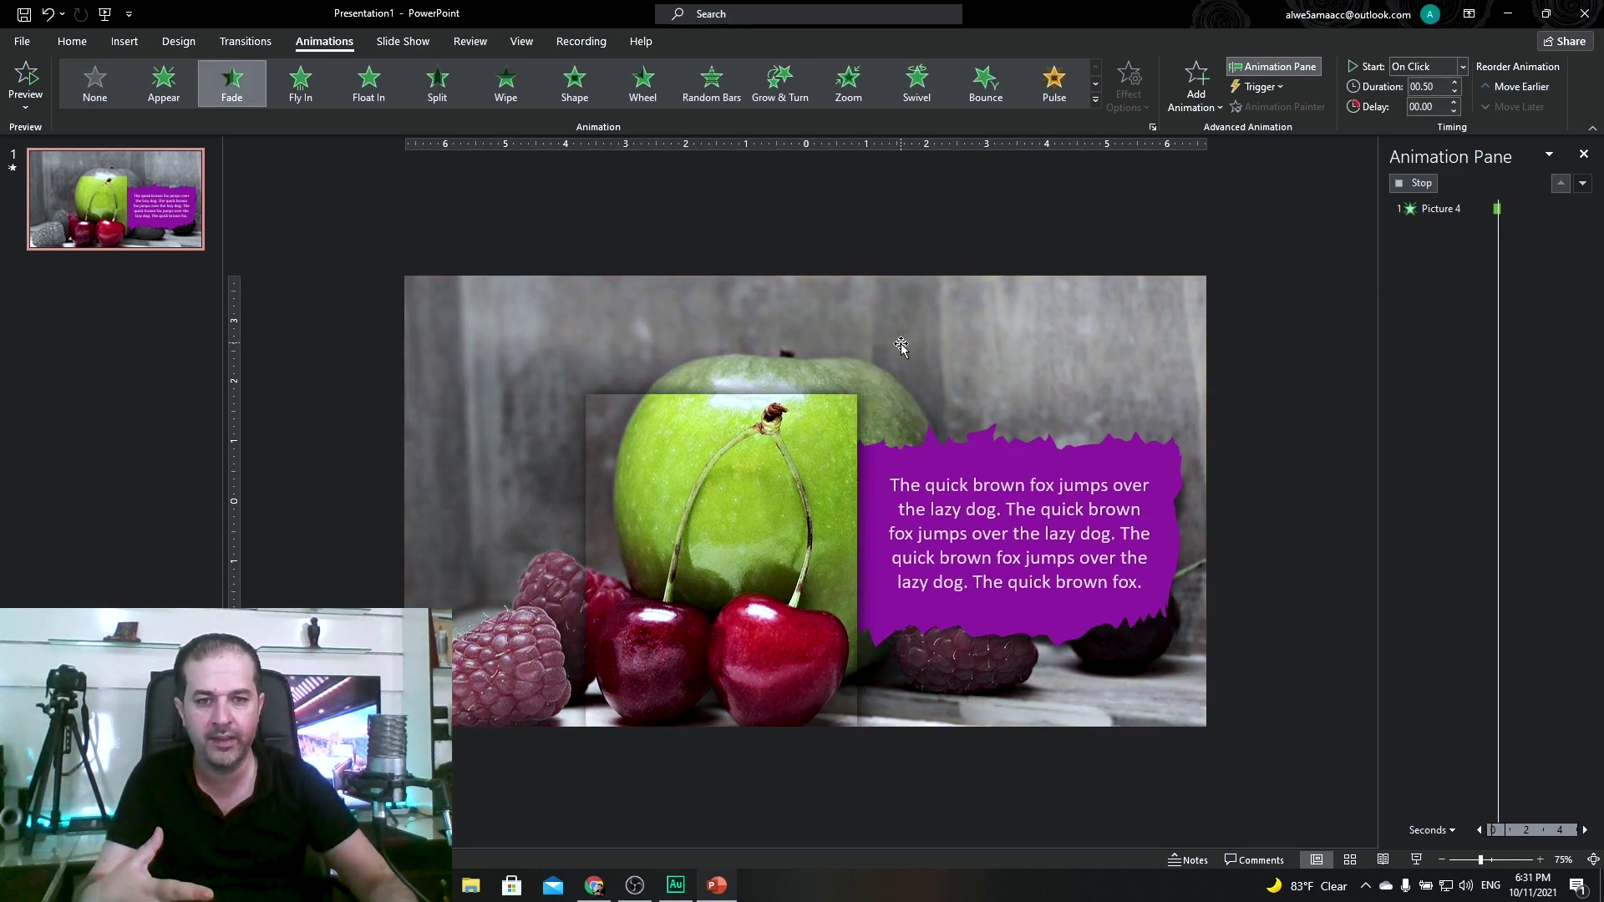
pyautogui.click(1461, 67)
pyautogui.click(1430, 107)
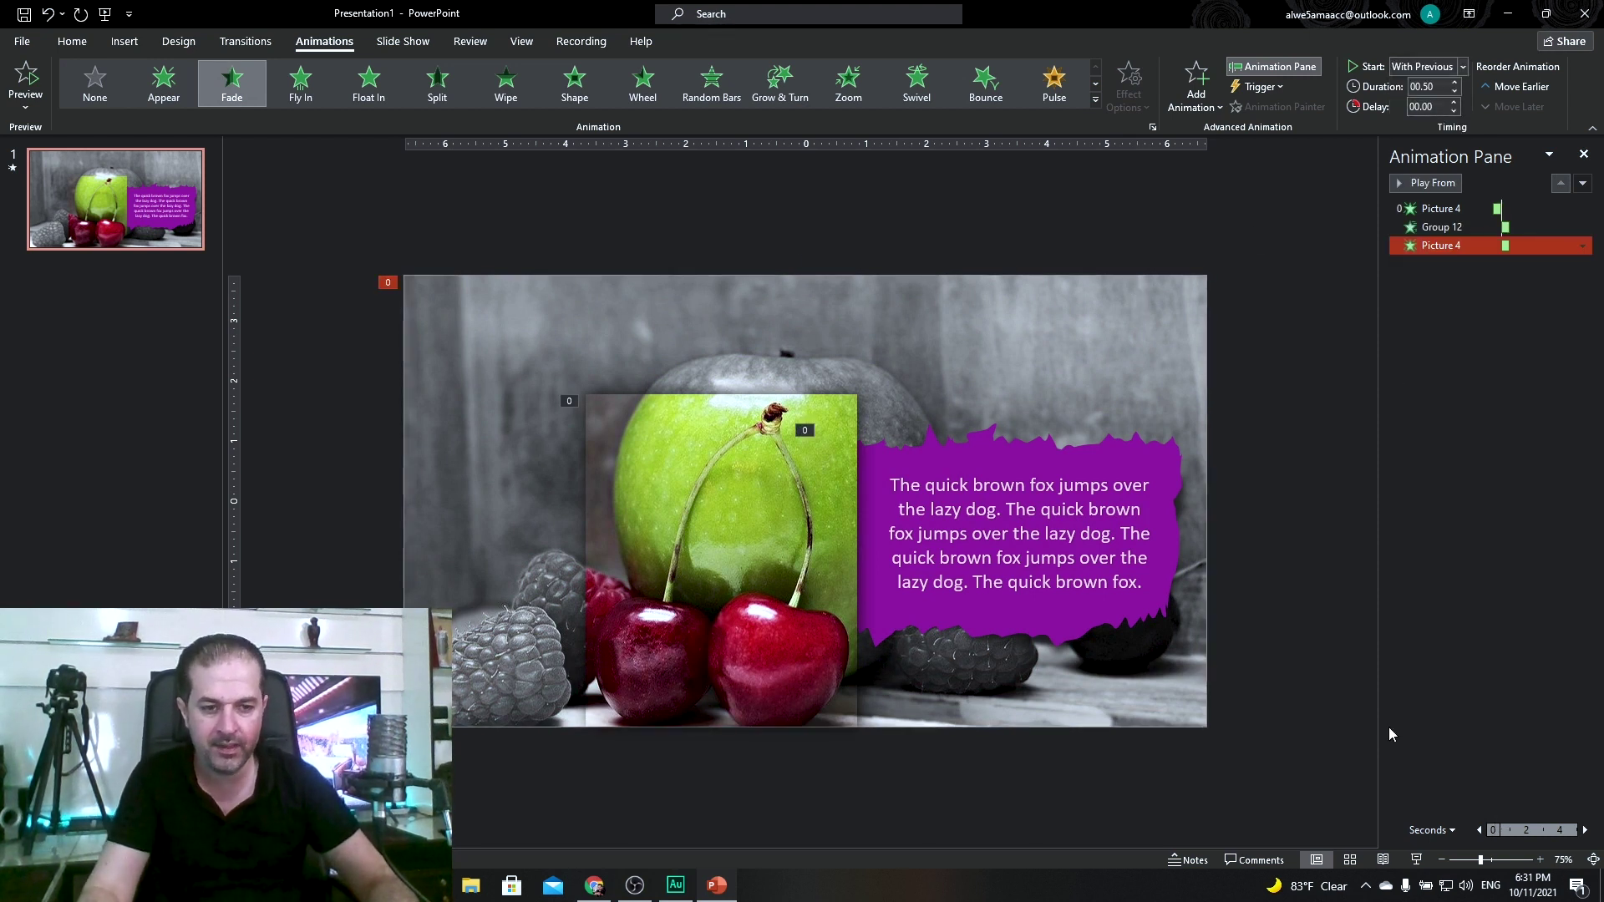
pyautogui.click(1416, 859)
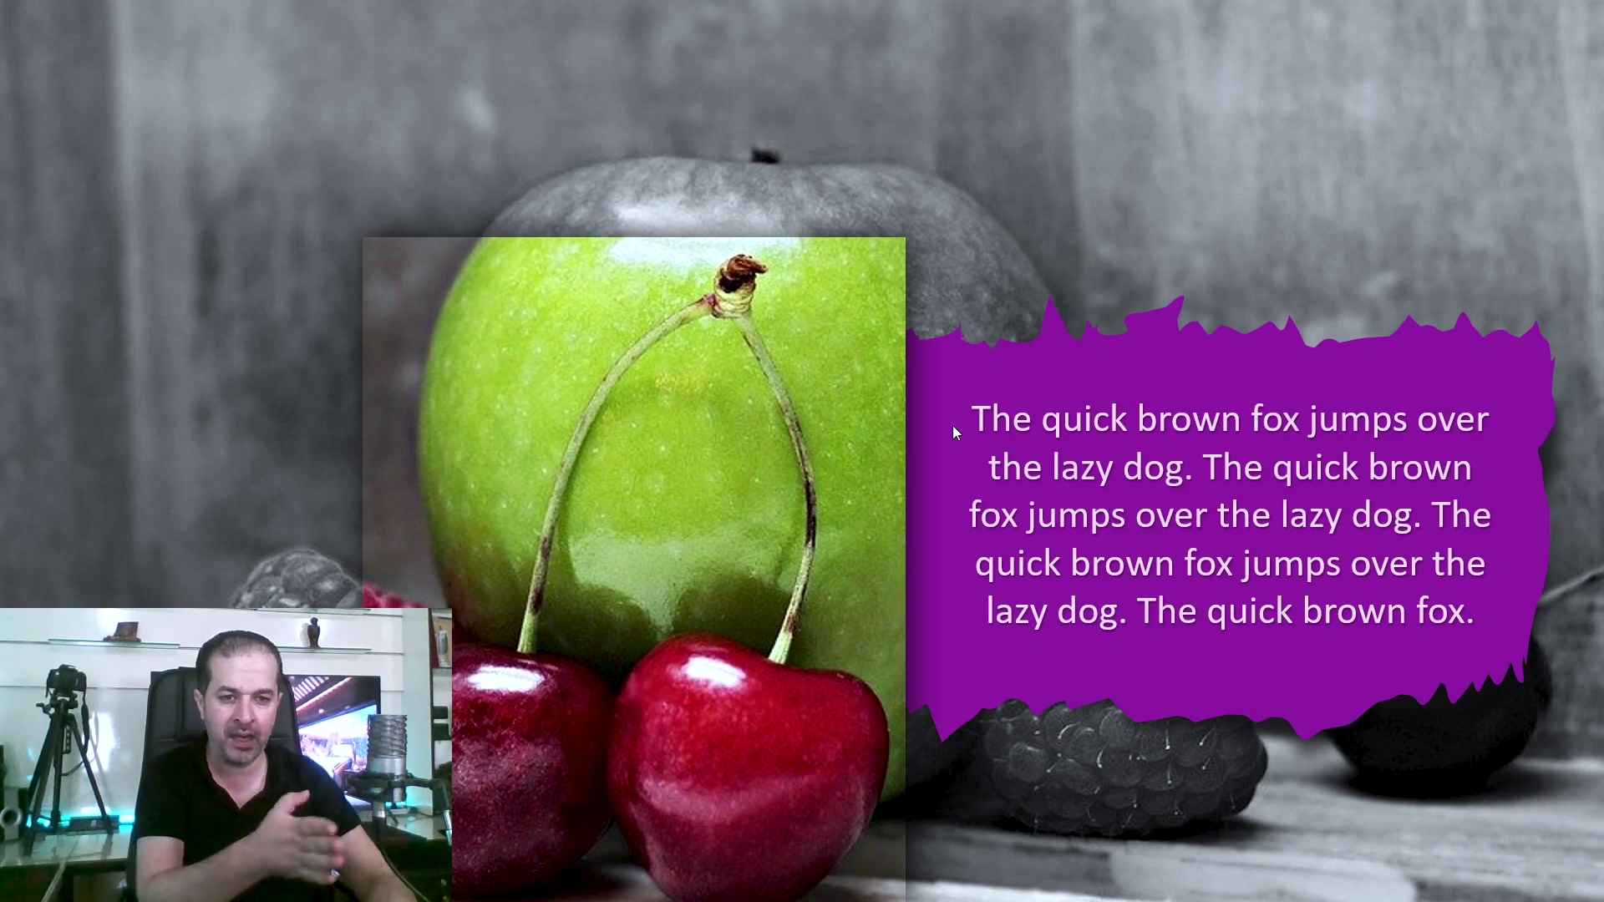
# Exit the slide show and lengthen the cutout and background fades to 1.50 seconds.
pyautogui.press('Escape')
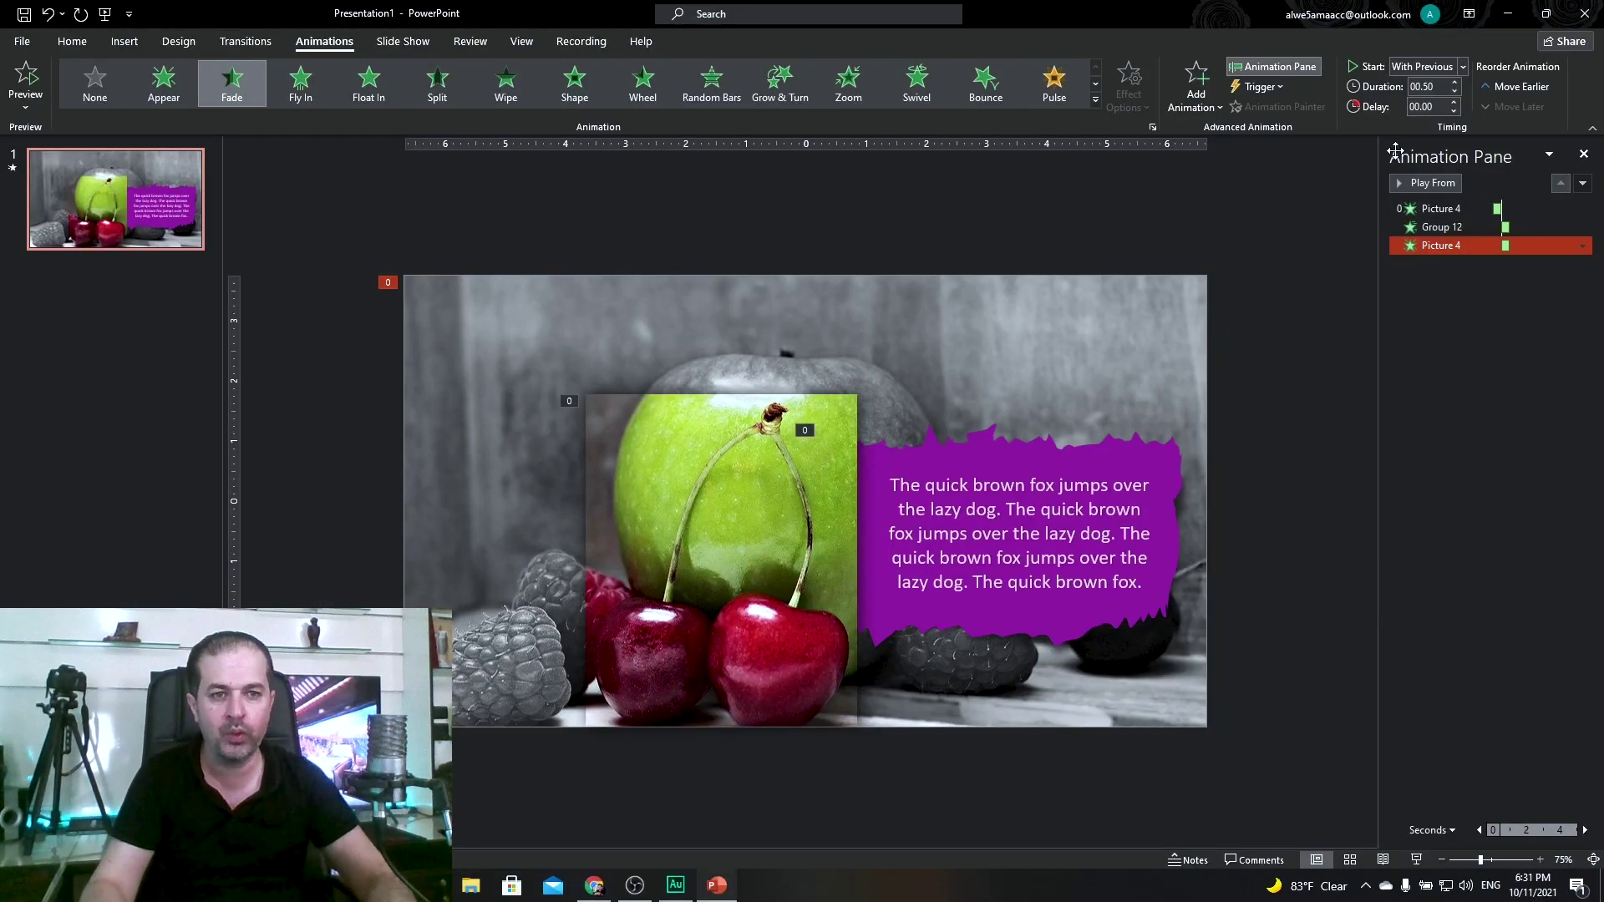
pyautogui.click(1441, 208)
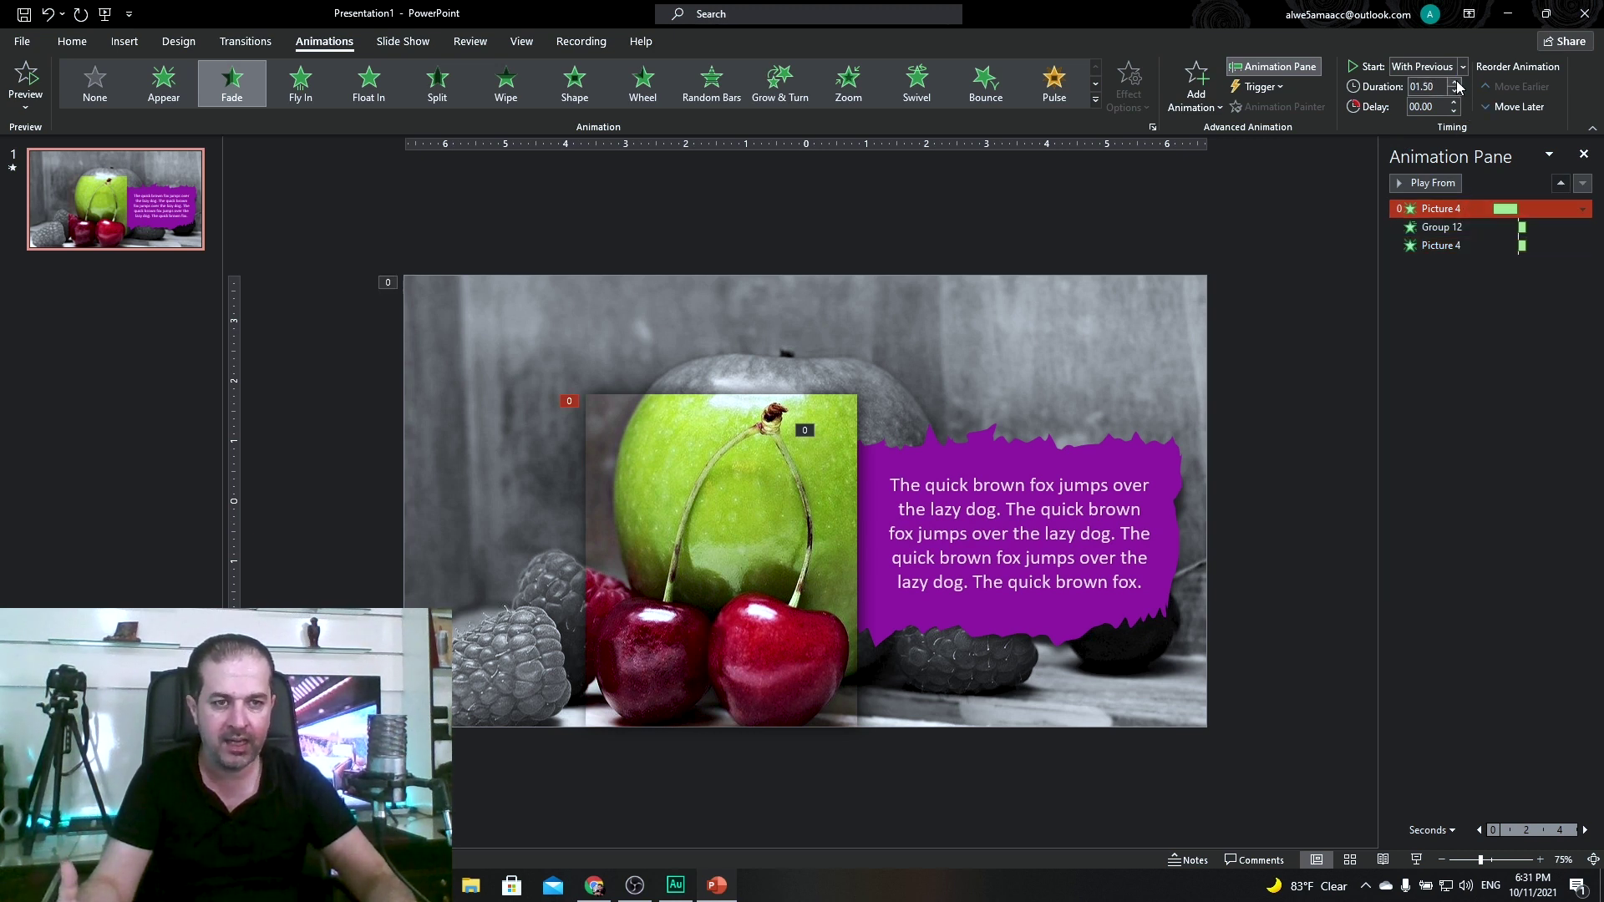
pyautogui.press('Down')
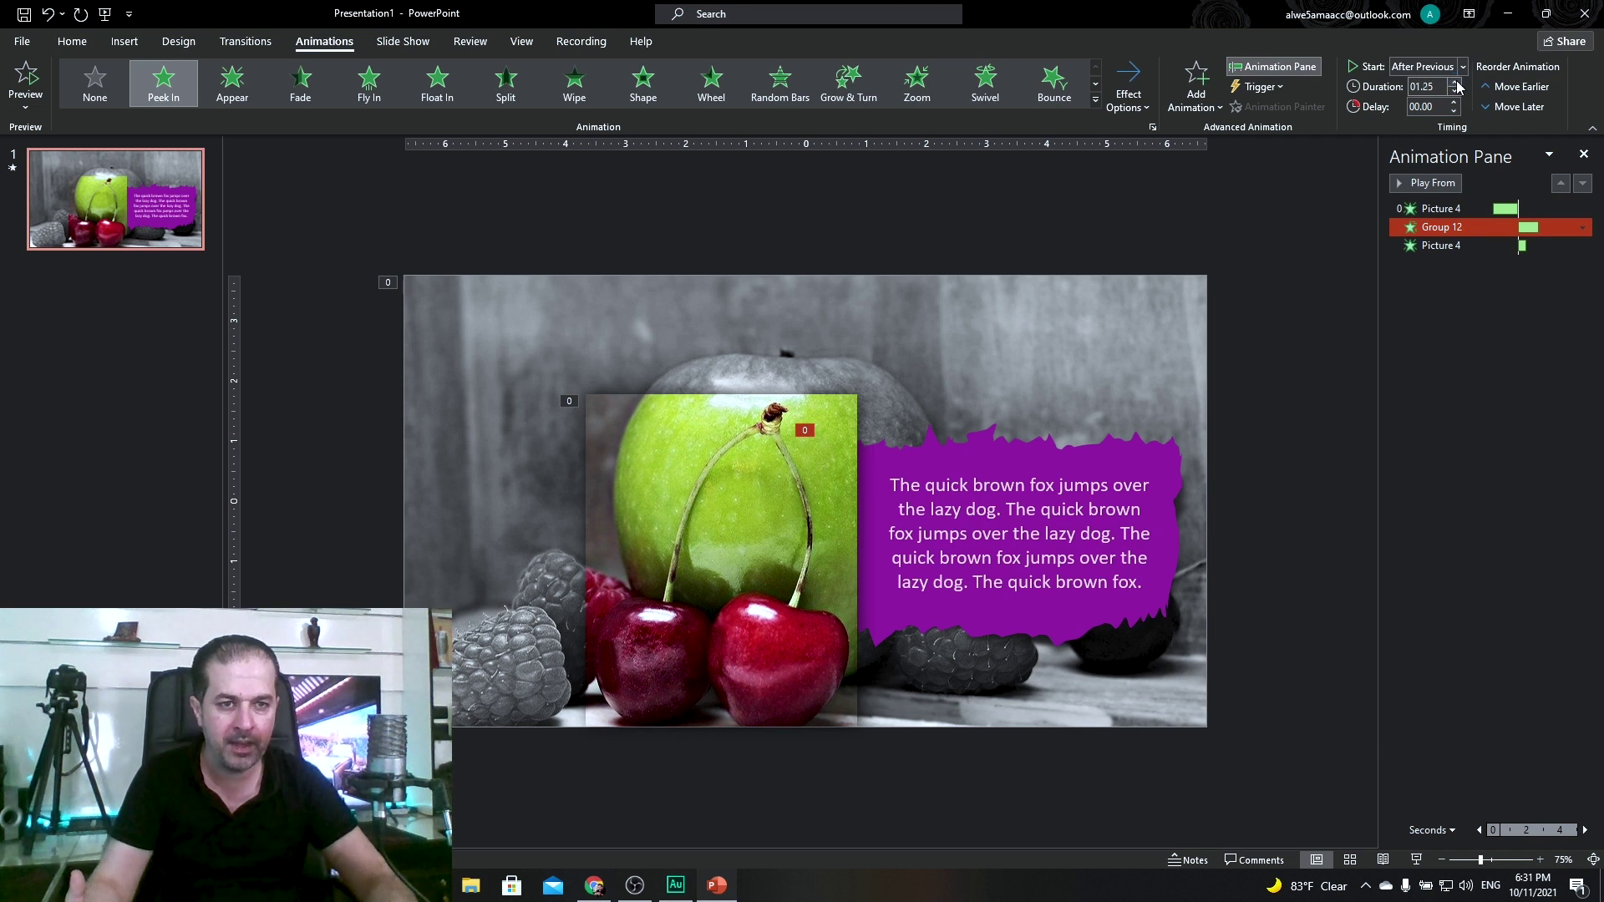
pyautogui.click(1470, 245)
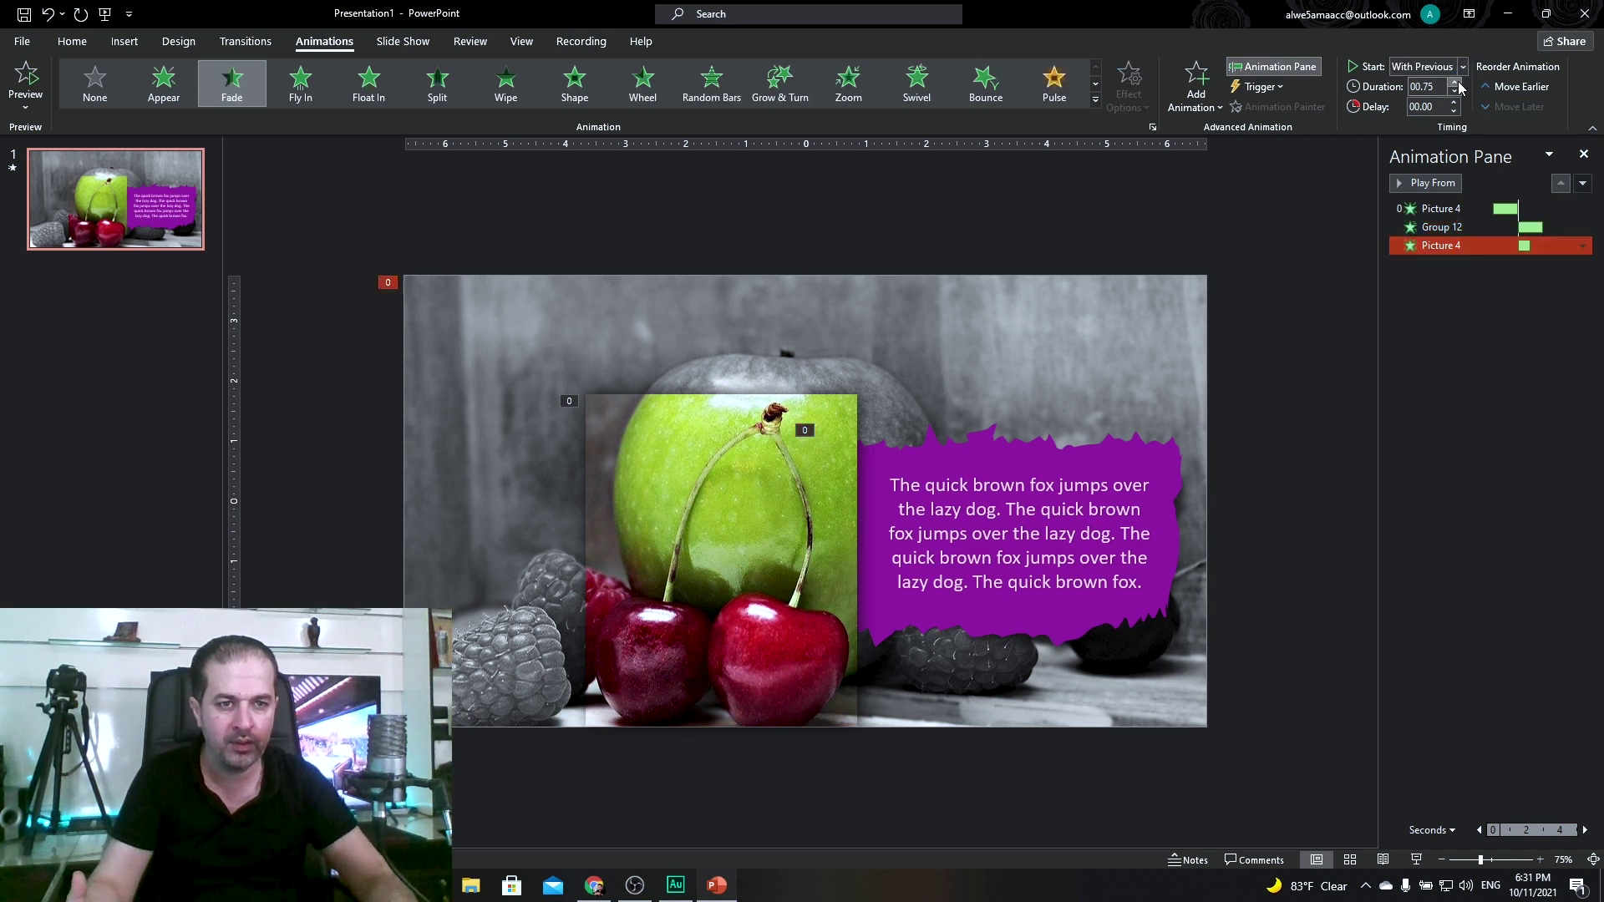
pyautogui.click(1415, 862)
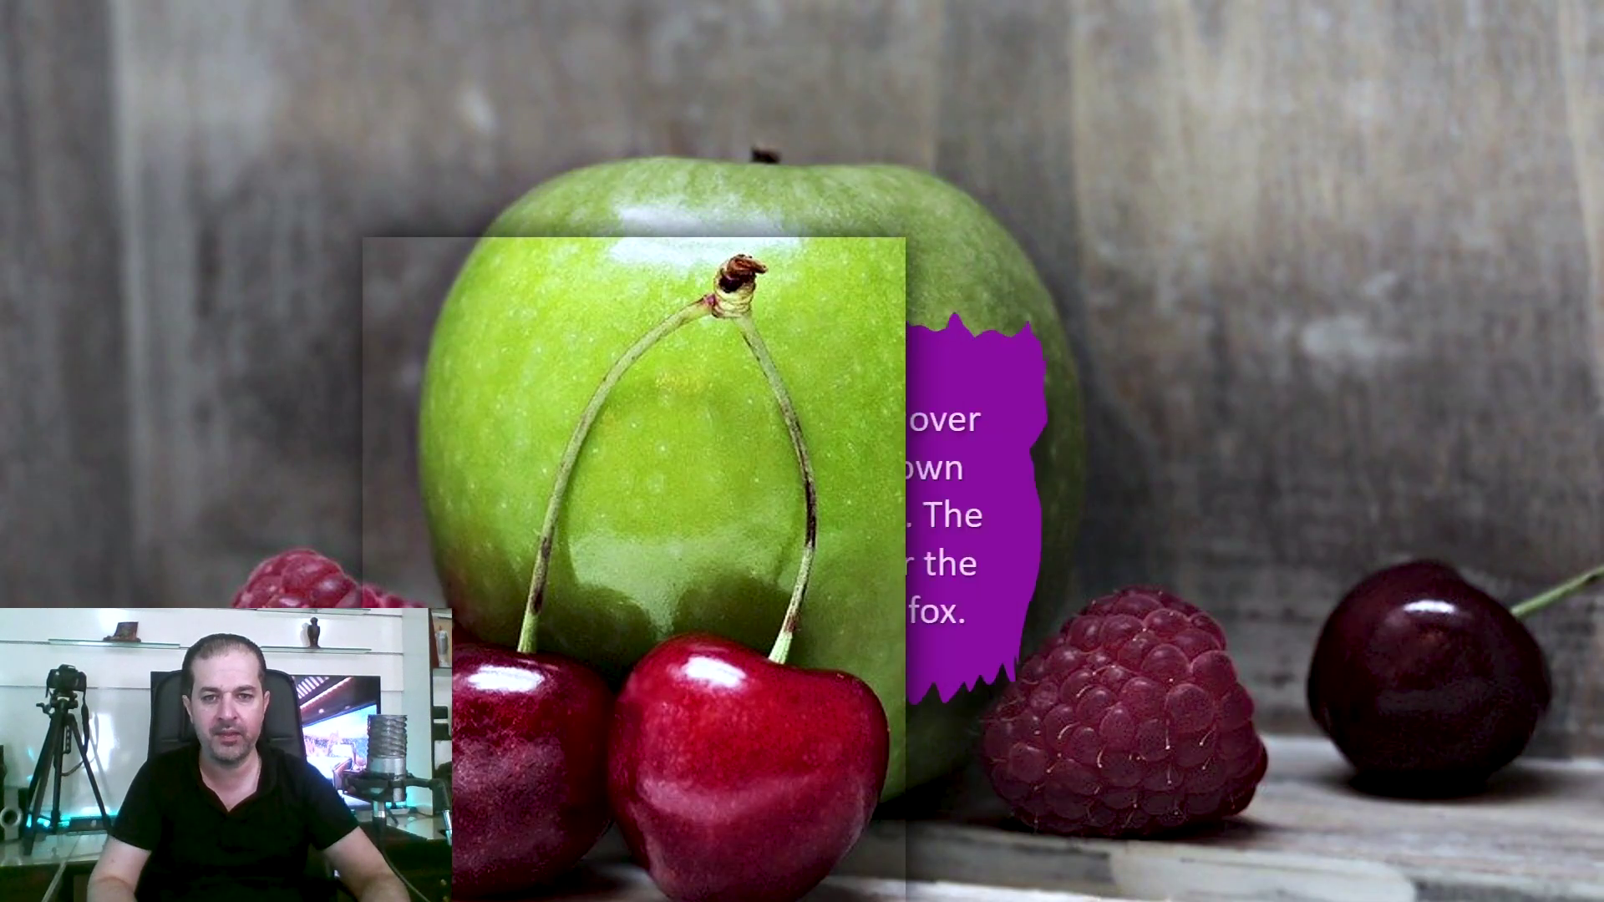
pyautogui.press('Escape')
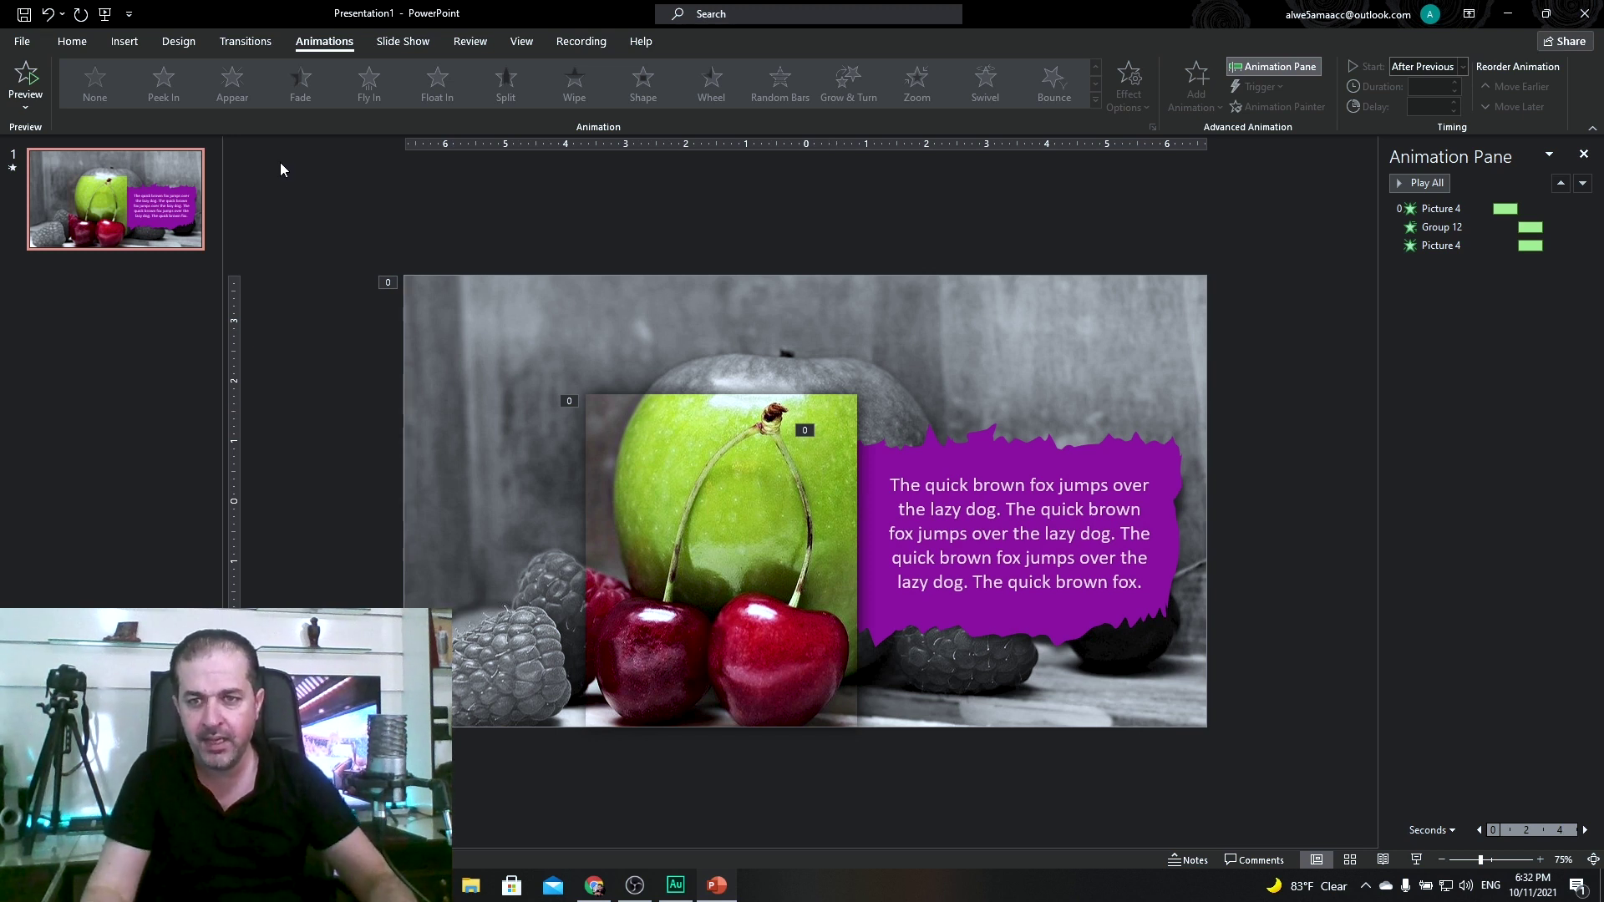
# Draw a rounded rectangle across the top of the slide above the apple.
pyautogui.click(125, 43)
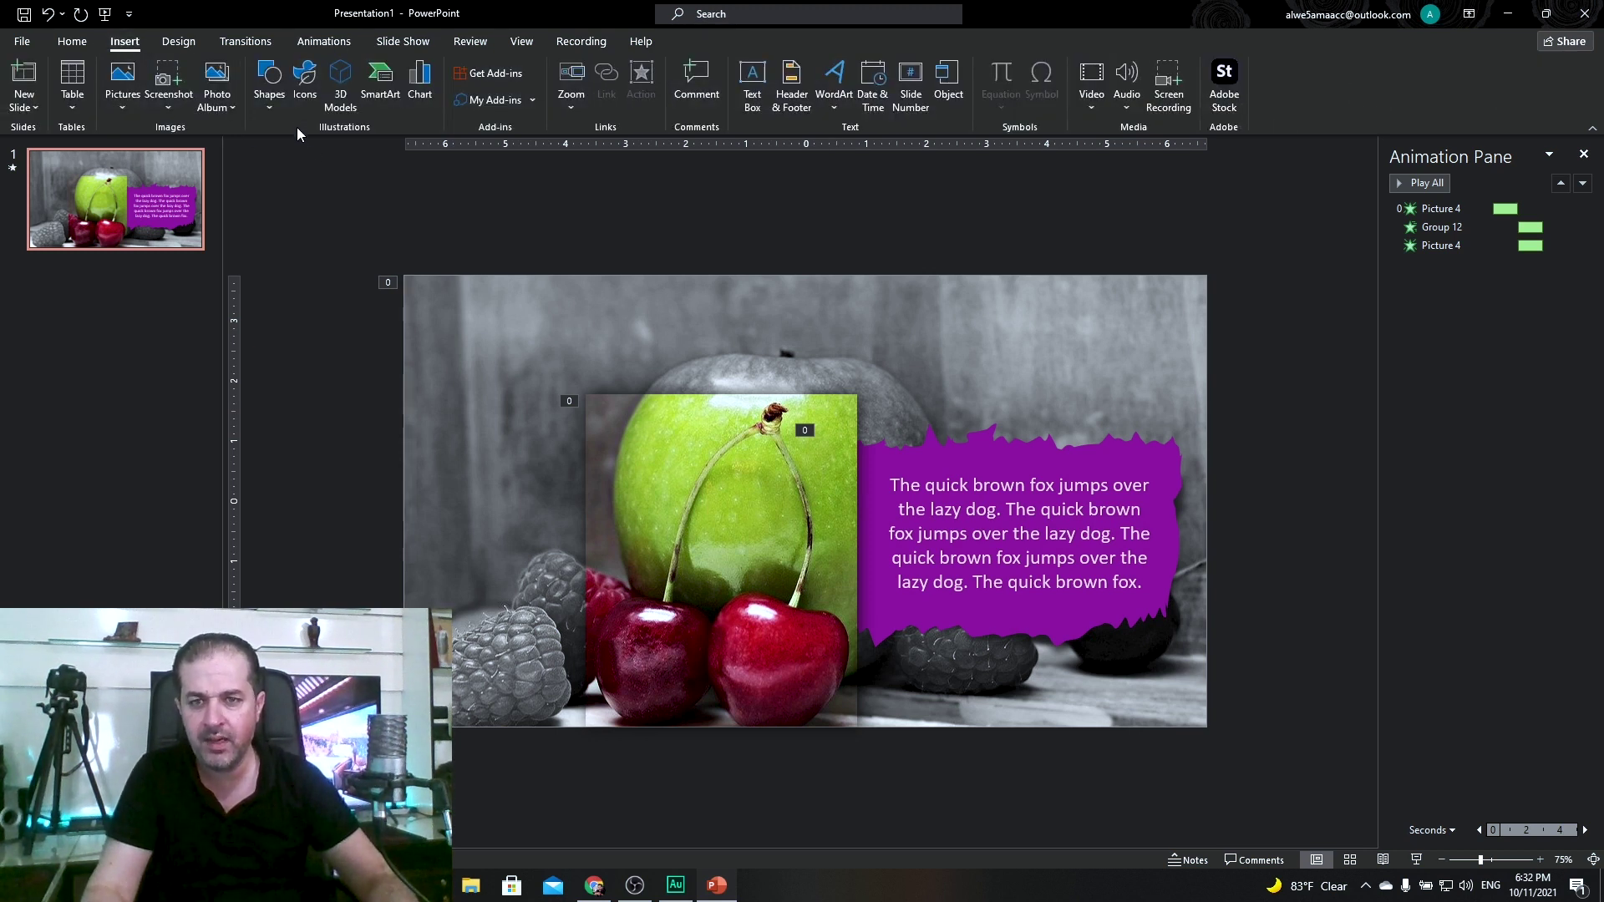
pyautogui.click(269, 83)
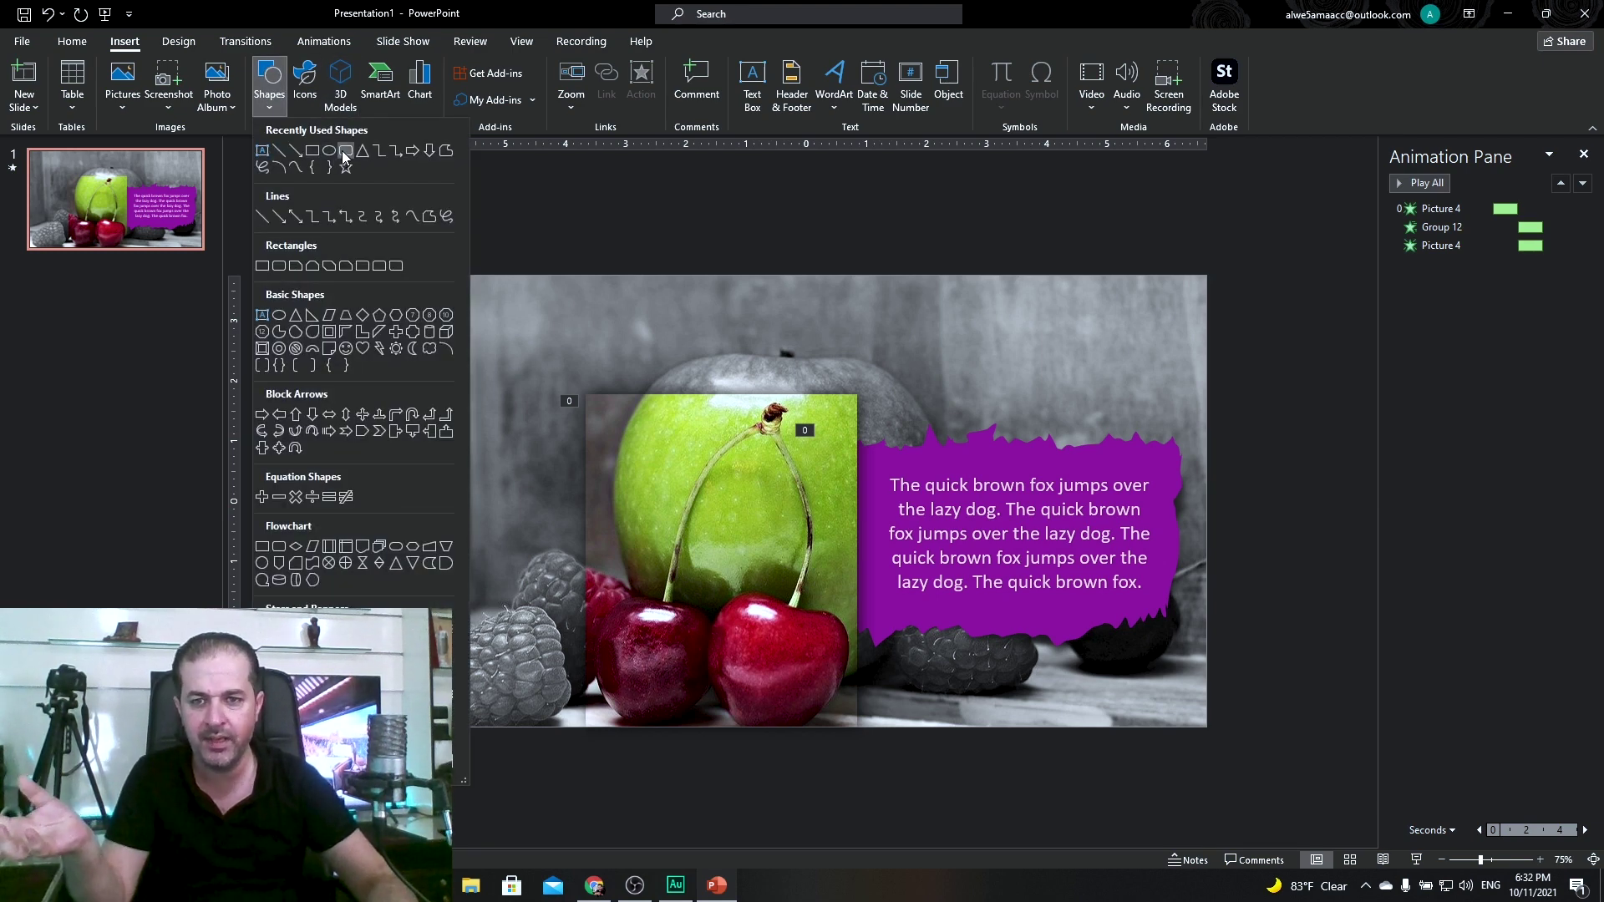
pyautogui.click(340, 152)
pyautogui.moveTo(683, 292); pyautogui.dragTo(917, 335)
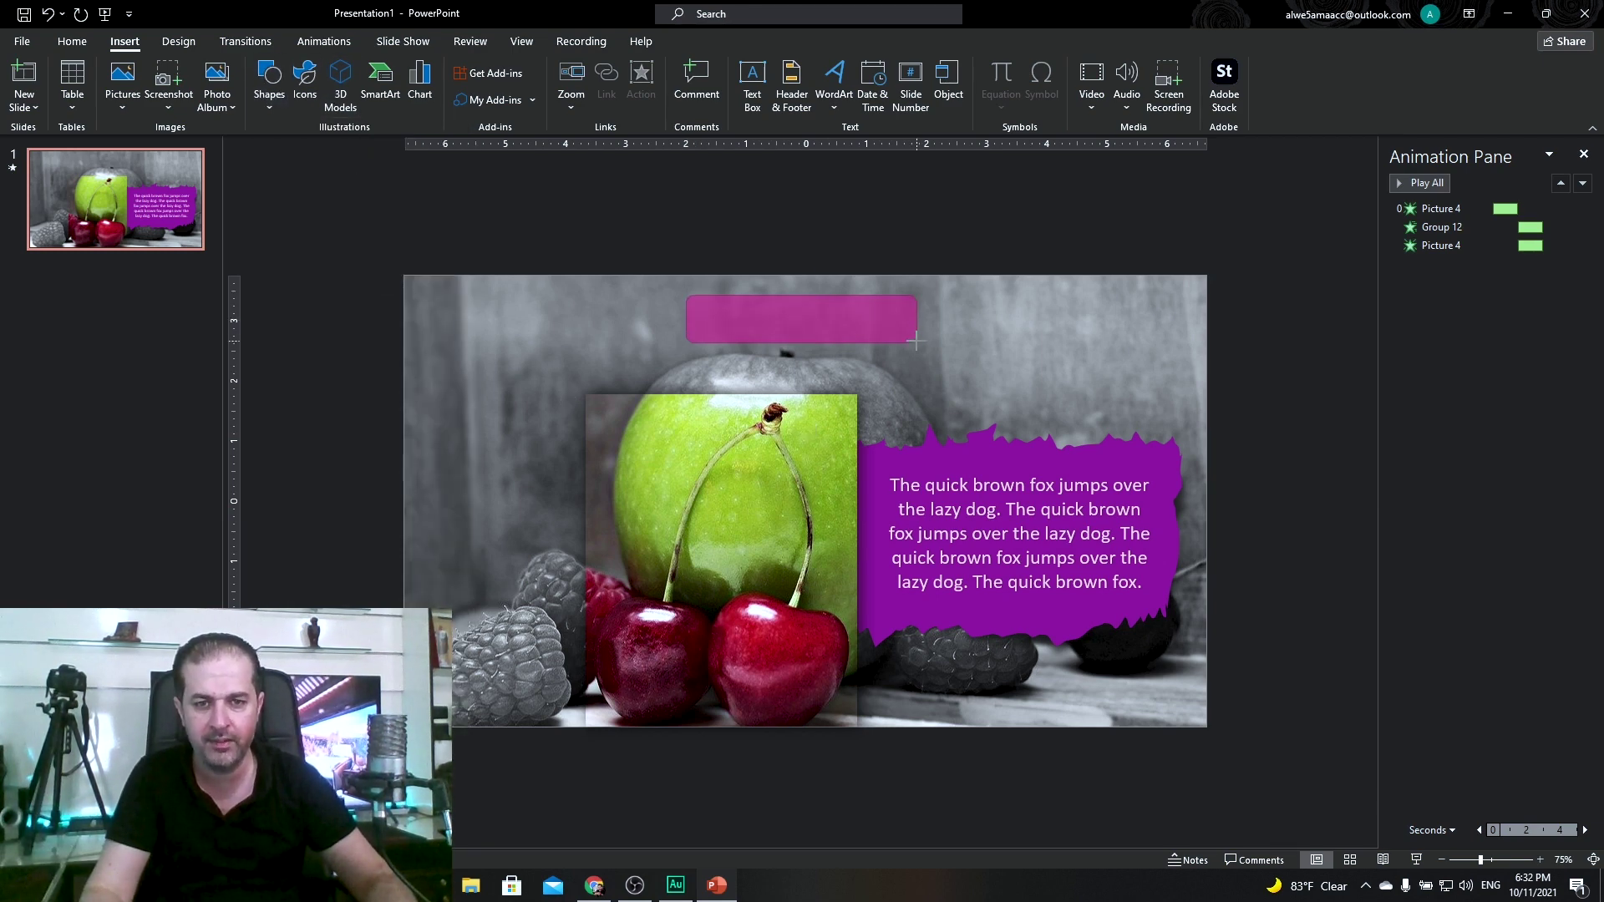
pyautogui.click(848, 317)
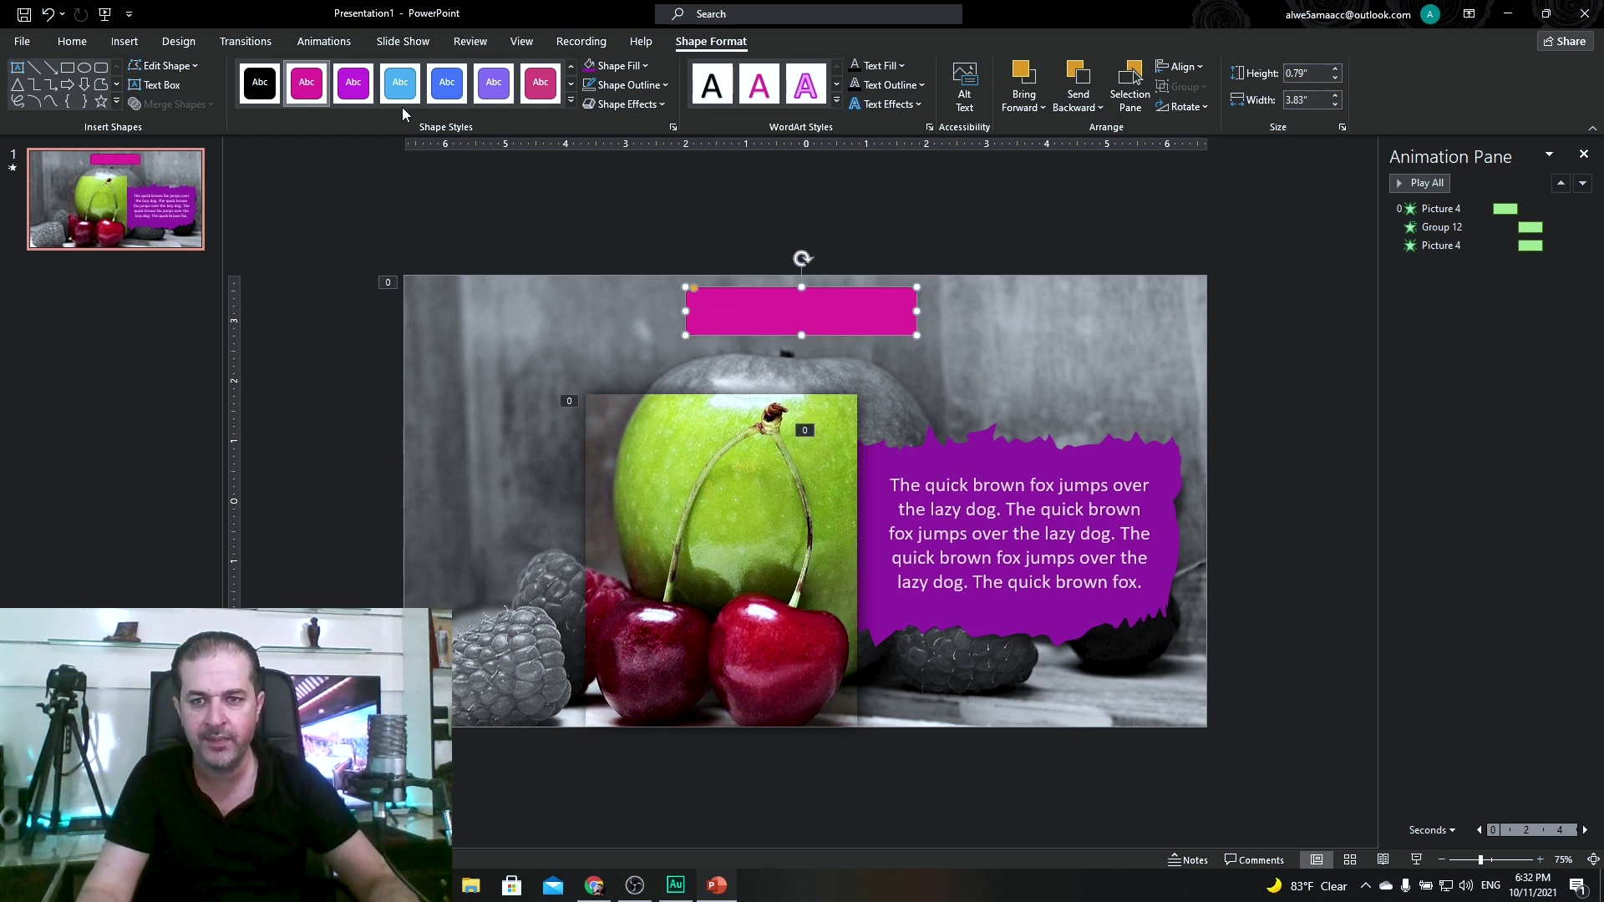
# Apply a gradient magenta shape style and round the corners fully into a pill.
pyautogui.click(571, 101)
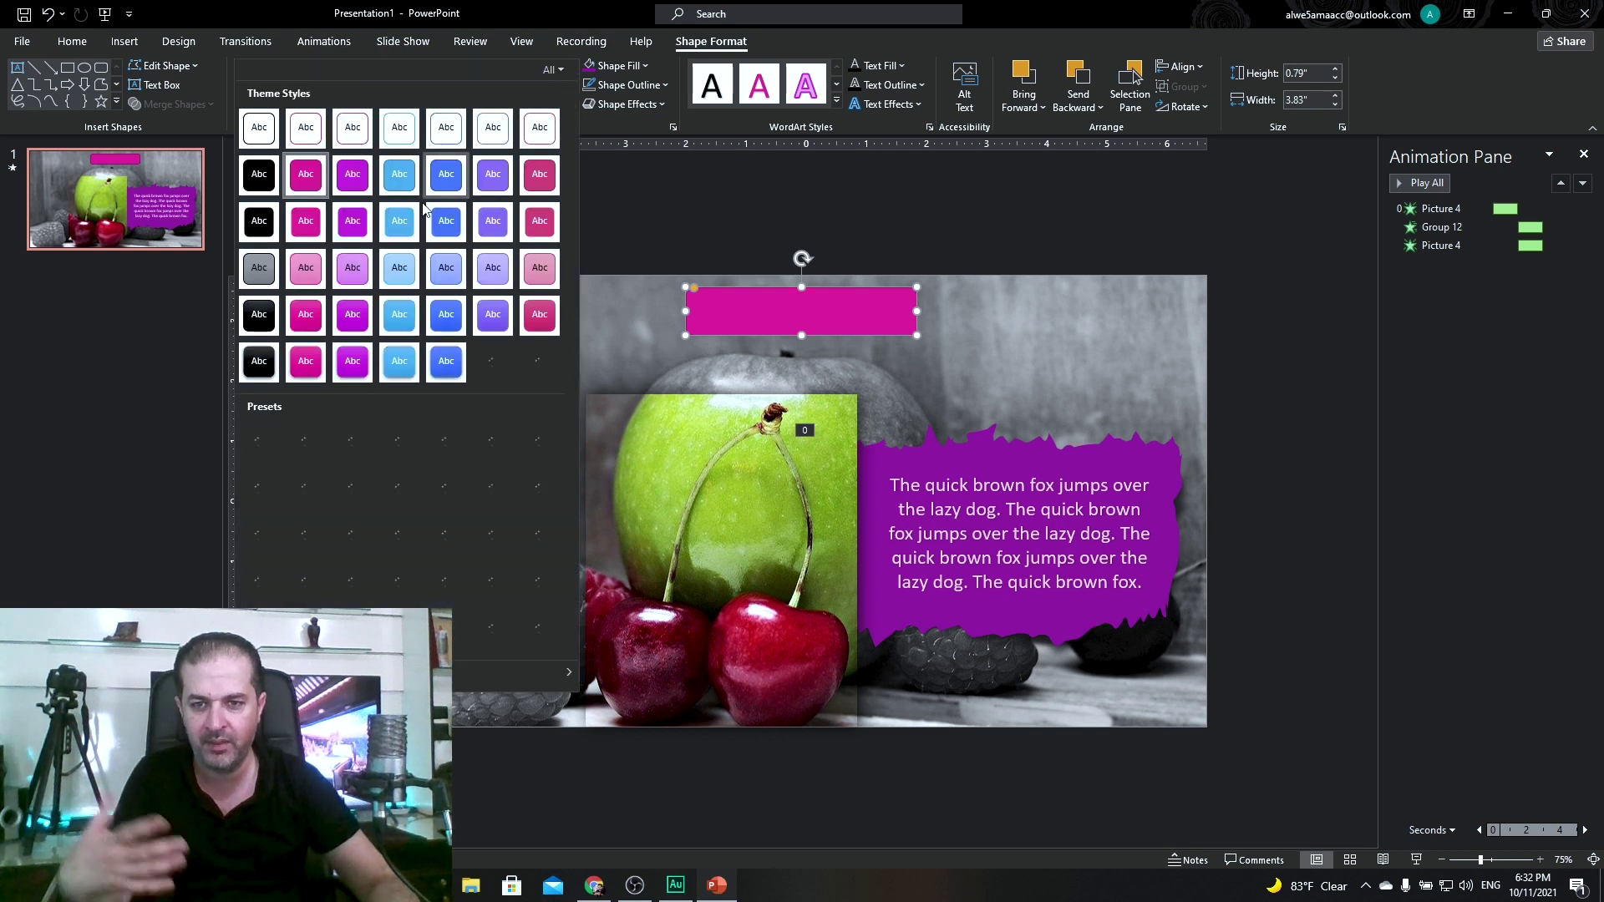
pyautogui.click(311, 355)
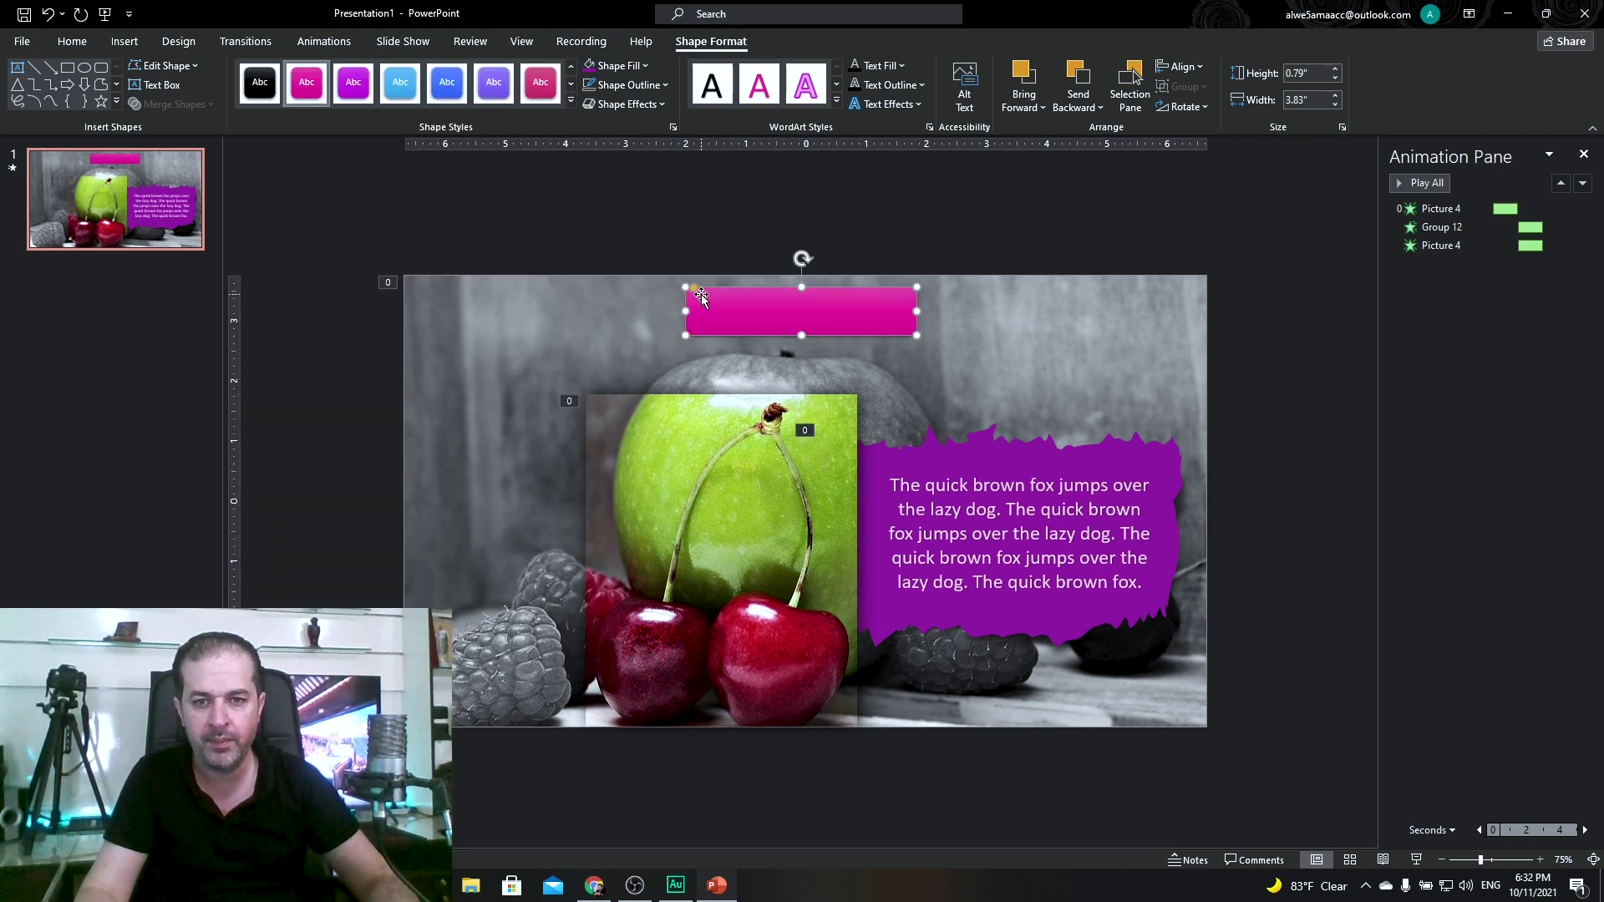
pyautogui.moveTo(696, 290)
pyautogui.mouseDown()
pyautogui.moveTo(770, 286)
pyautogui.moveTo(771, 306)
pyautogui.mouseUp()
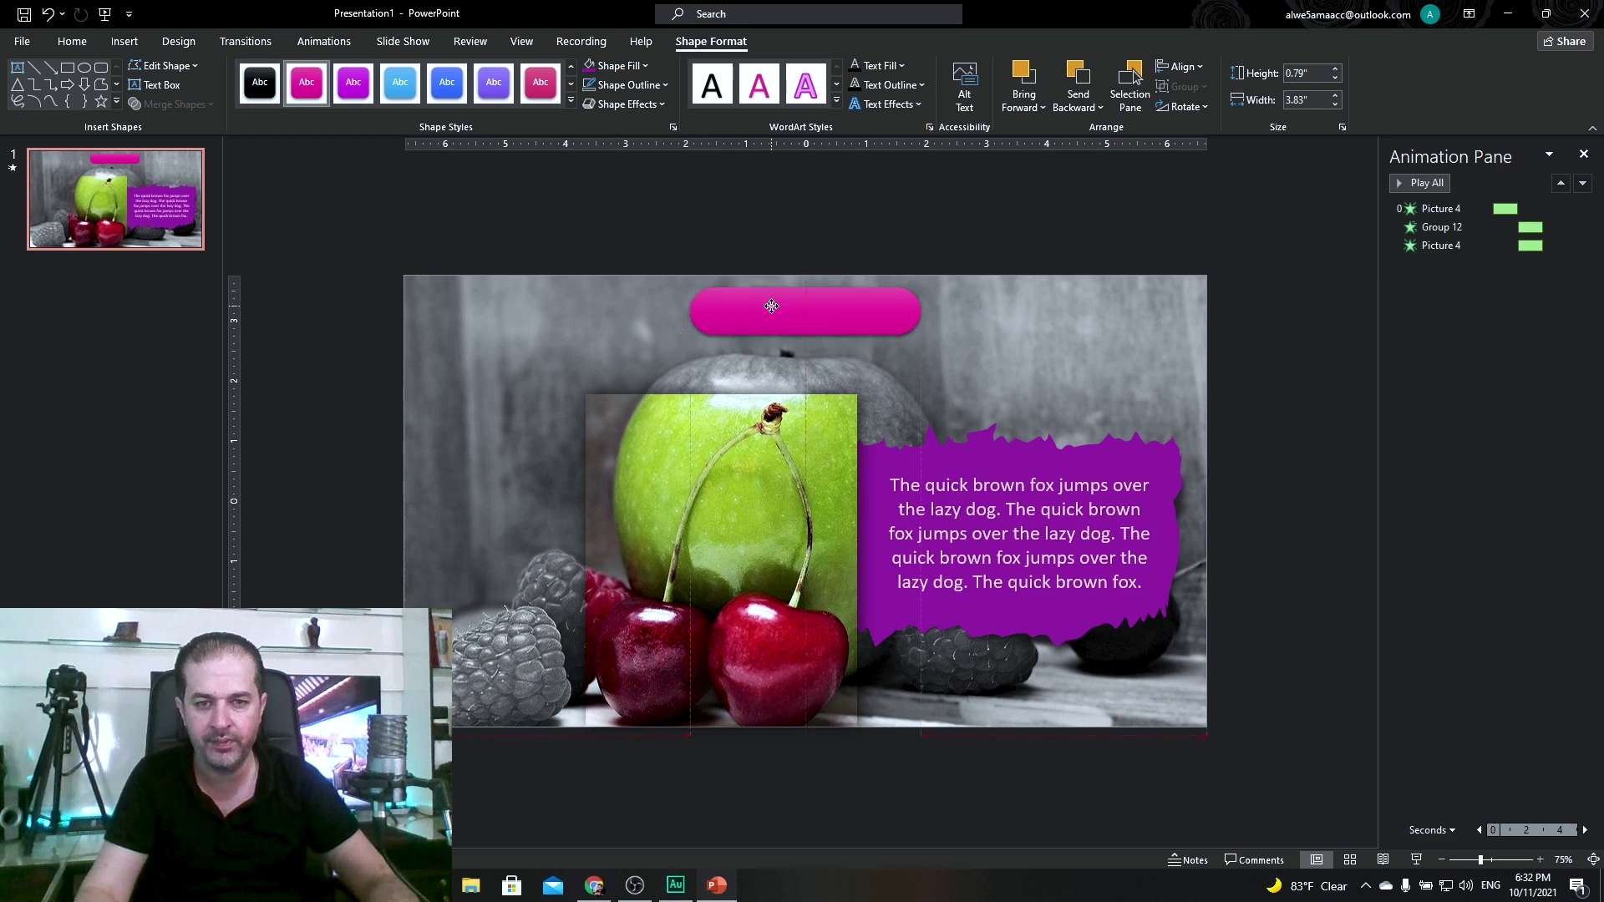
pyautogui.click(124, 41)
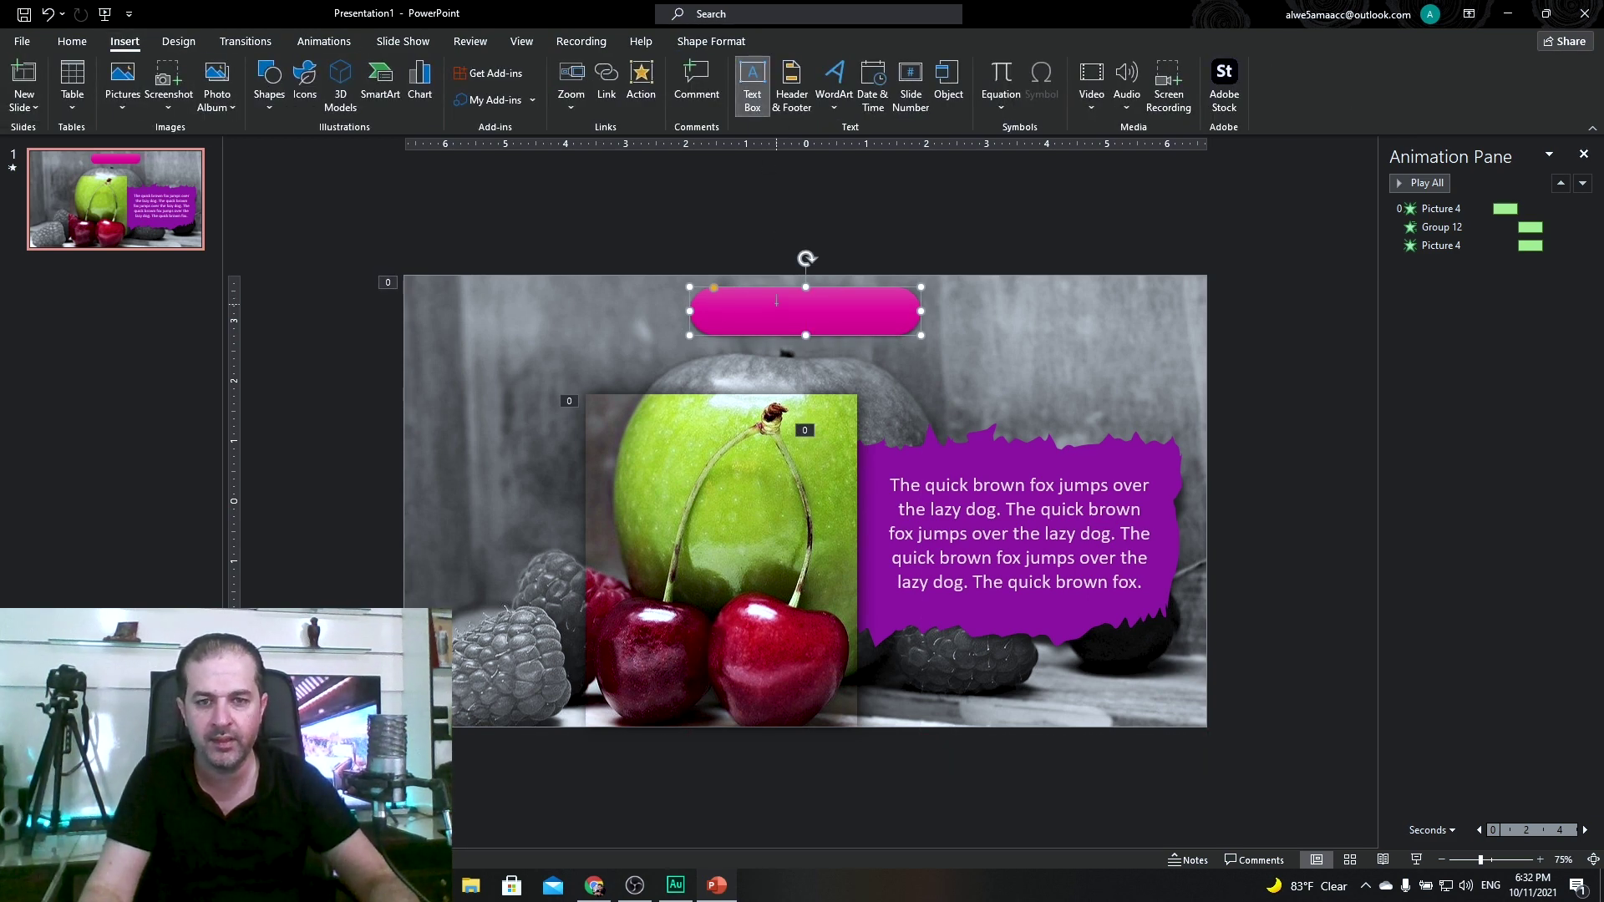
# Insert a 'Your text here' WordArt box and move it onto the pink bar.
pyautogui.click(837, 100)
pyautogui.click(838, 152)
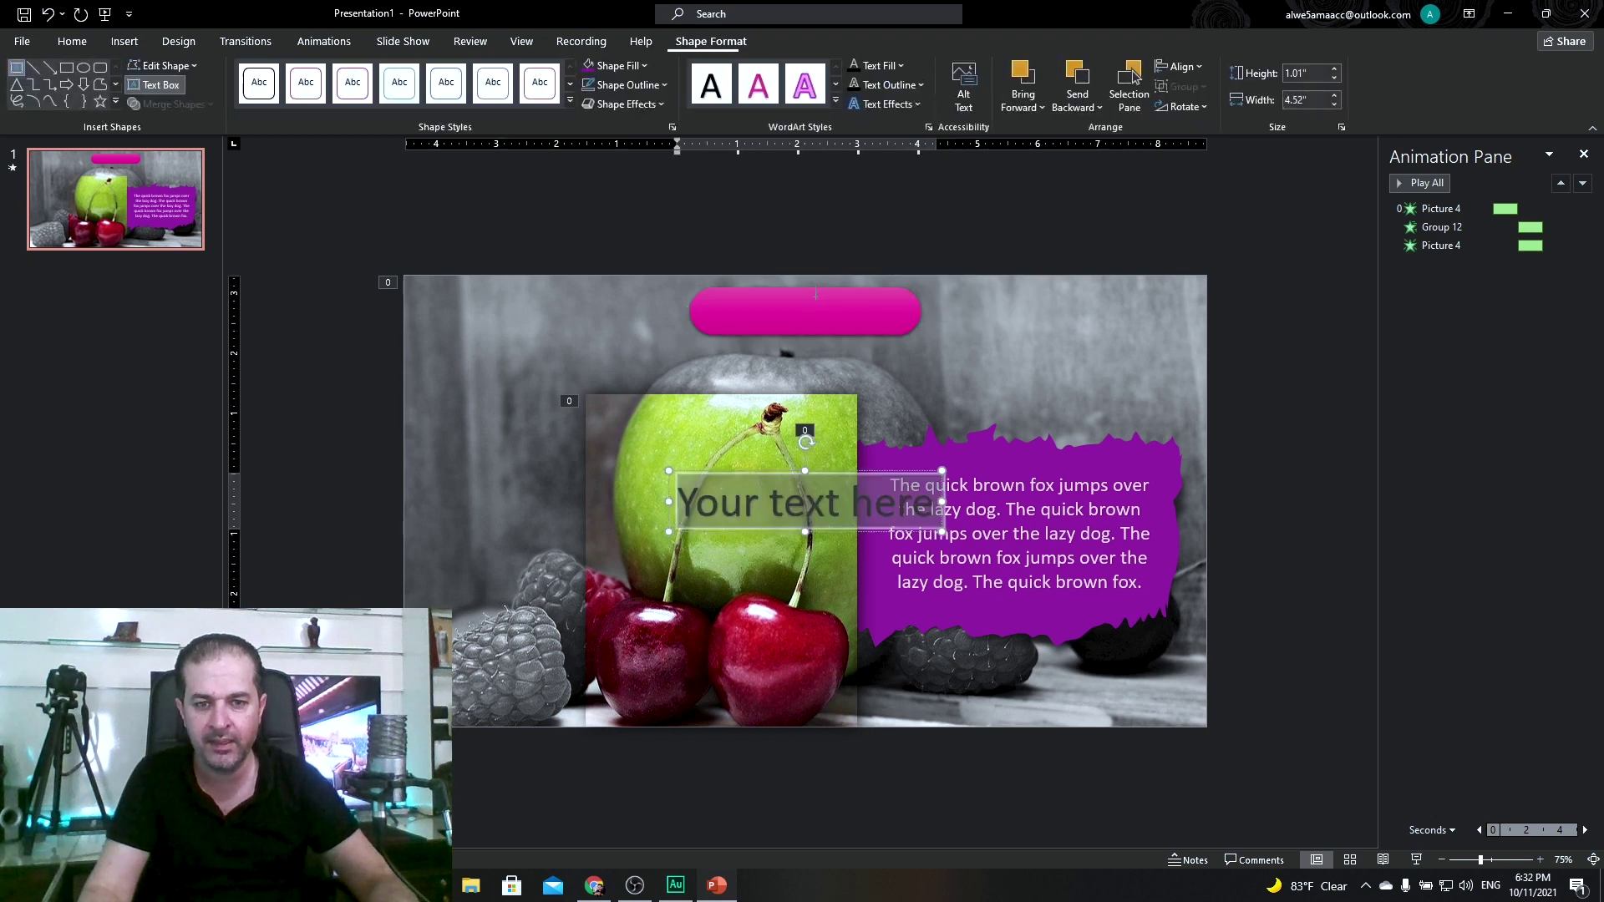
pyautogui.click(845, 470)
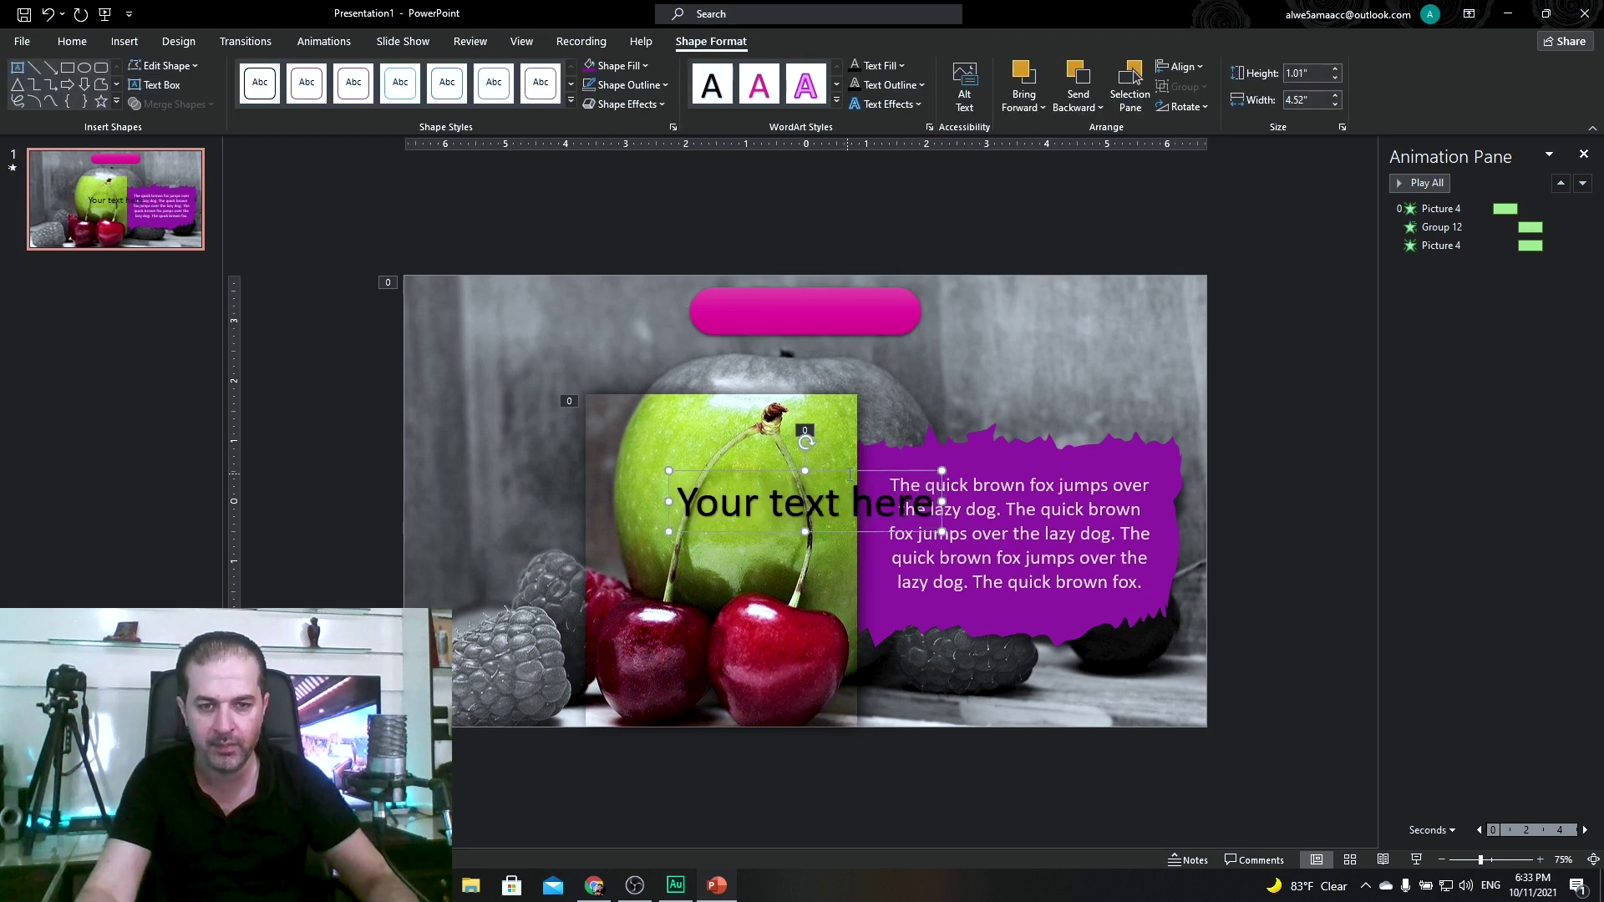
pyautogui.moveTo(848, 473); pyautogui.dragTo(862, 289)
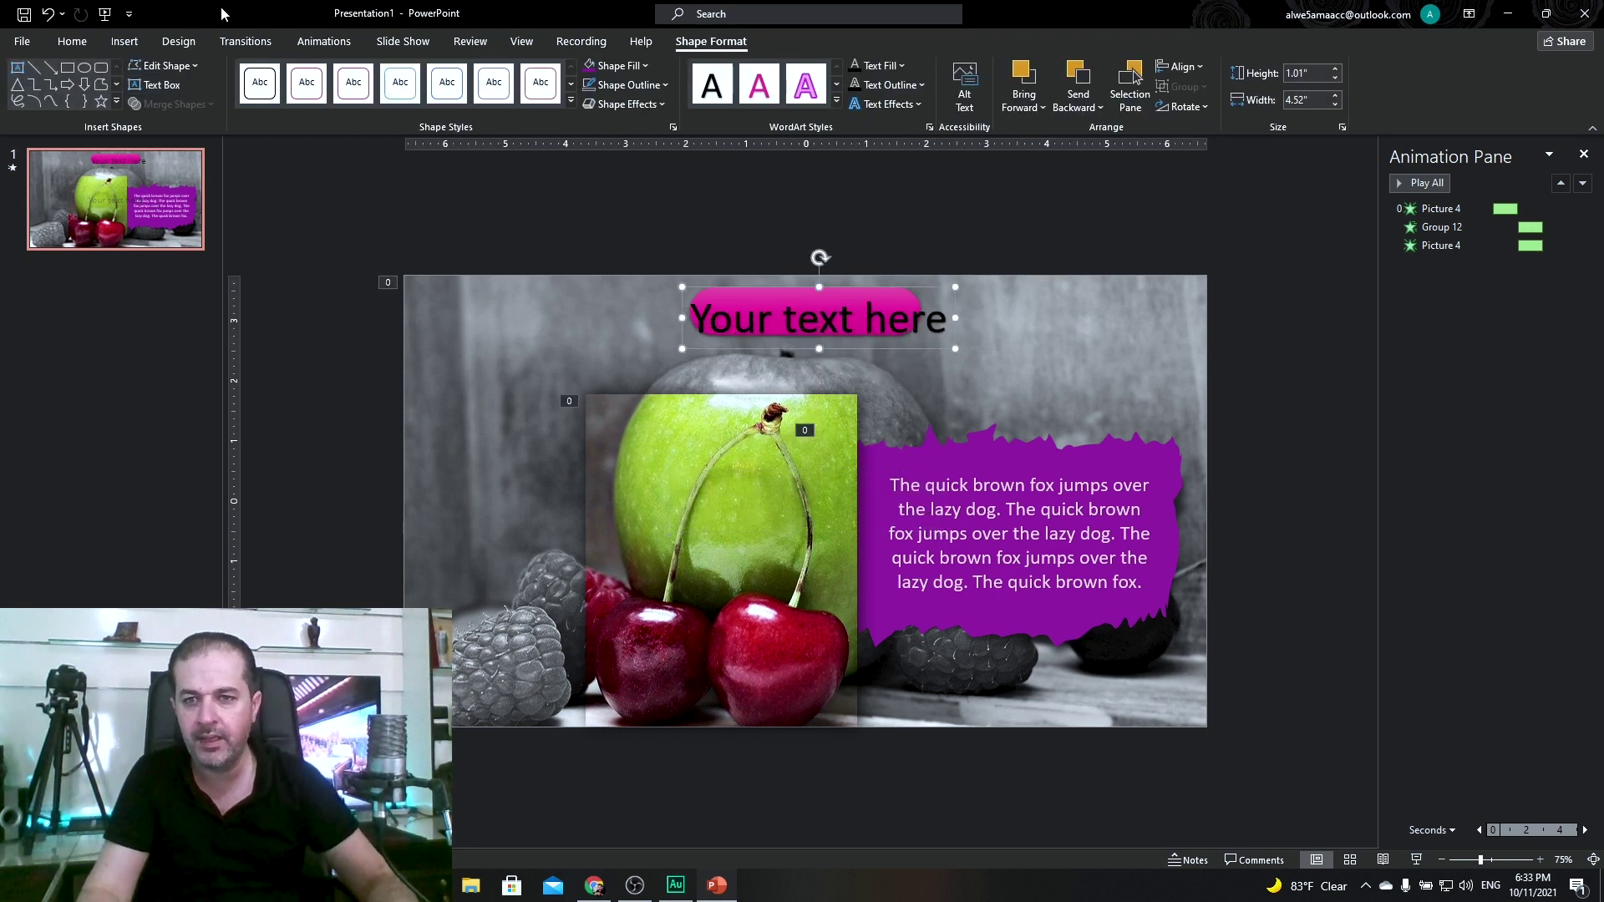
# Make the WordArt text white at 36 pt and centre it on the pink bar.
pyautogui.click(72, 42)
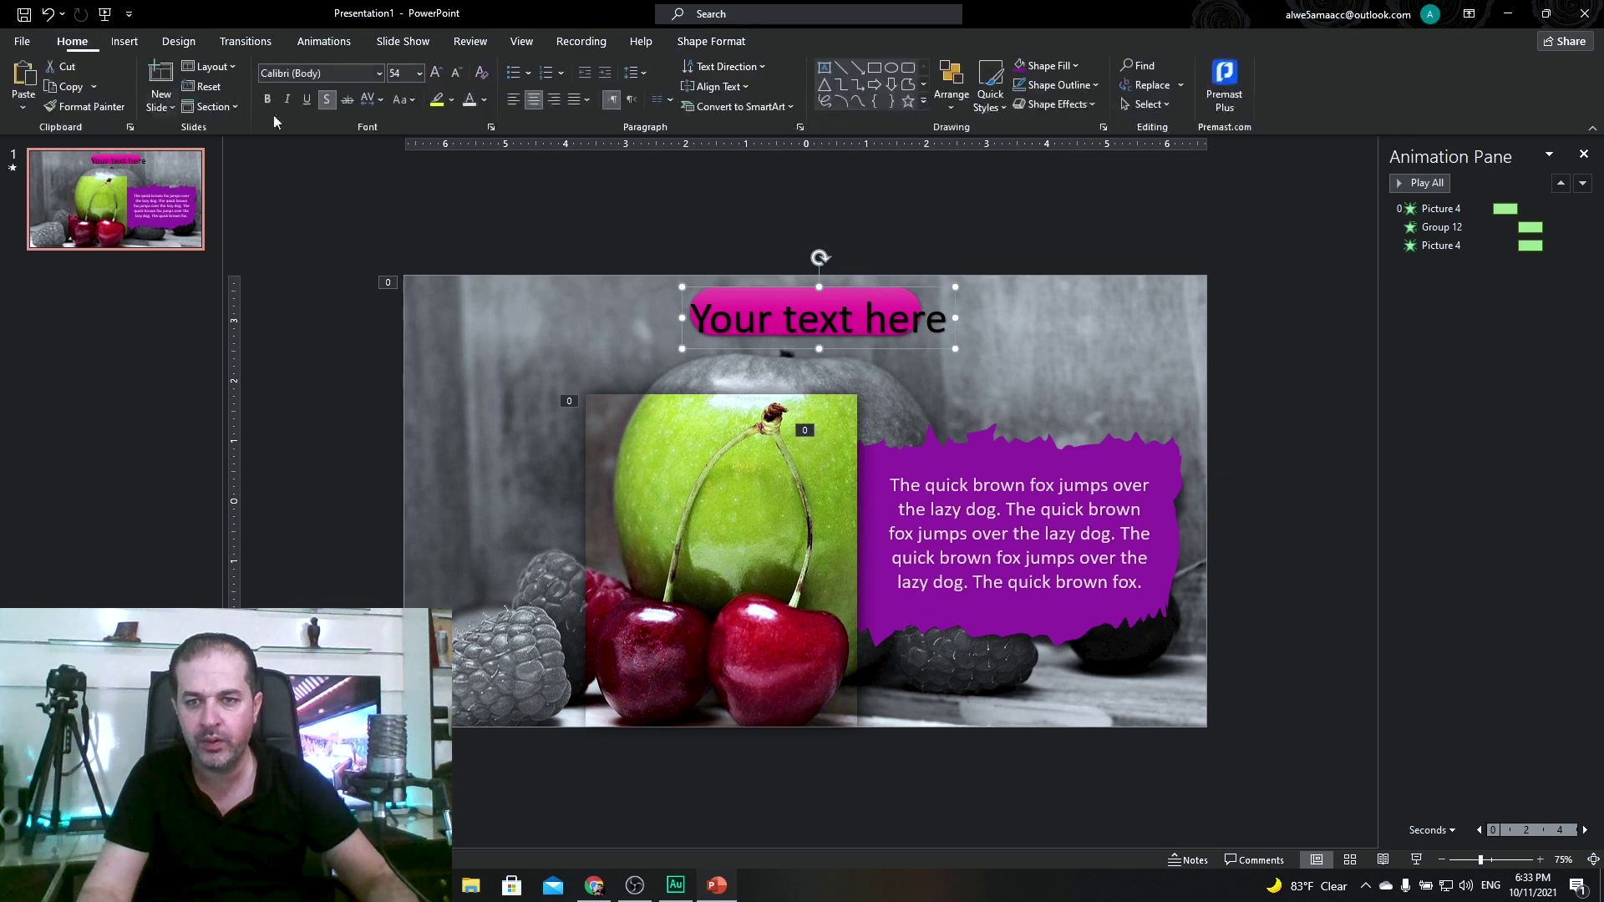
pyautogui.click(474, 102)
pyautogui.click(456, 73)
pyautogui.click(456, 73)
pyautogui.click(456, 72)
pyautogui.click(456, 73)
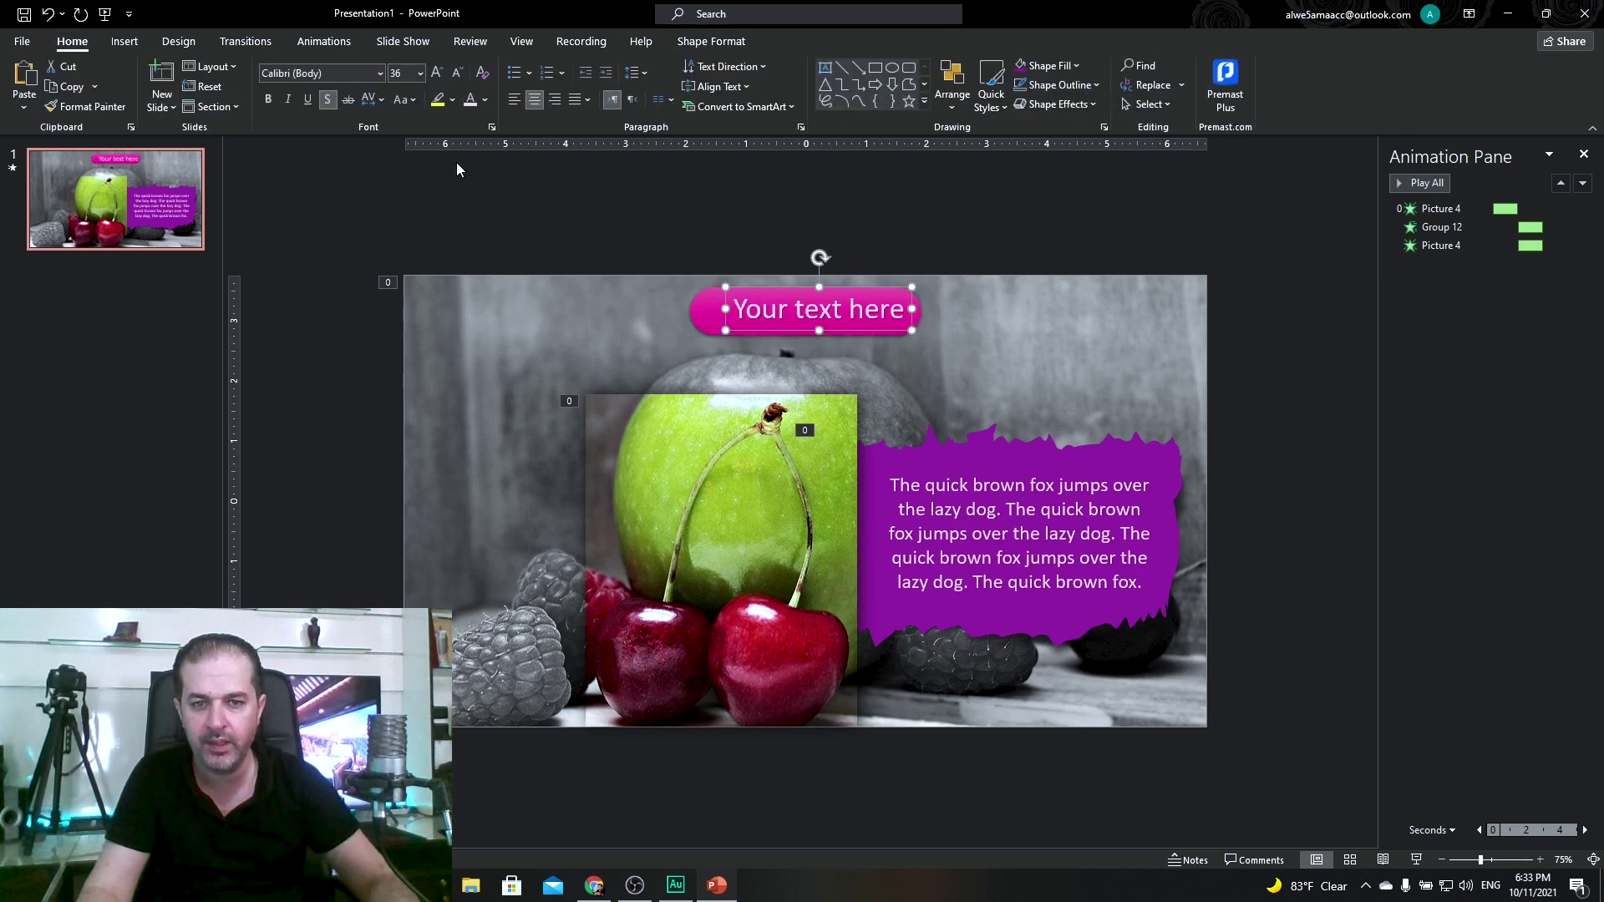
pyautogui.moveTo(857, 334); pyautogui.dragTo(839, 332)
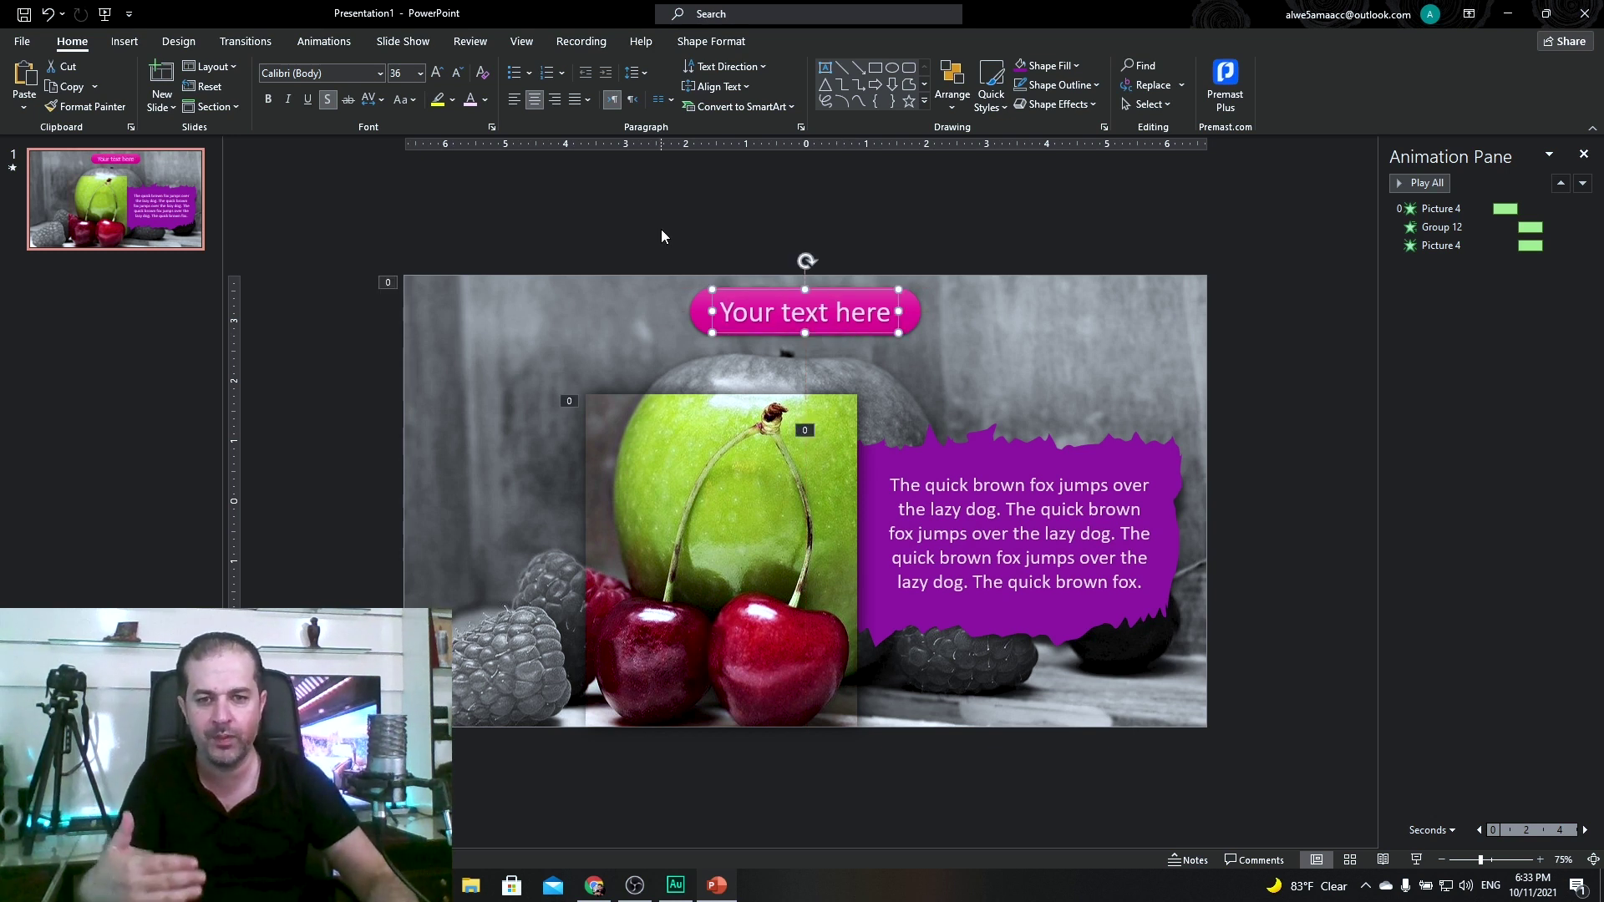
# Group the pink bar and its text into one button with Ctrl+G.
pyautogui.moveTo(660, 229); pyautogui.dragTo(954, 373)
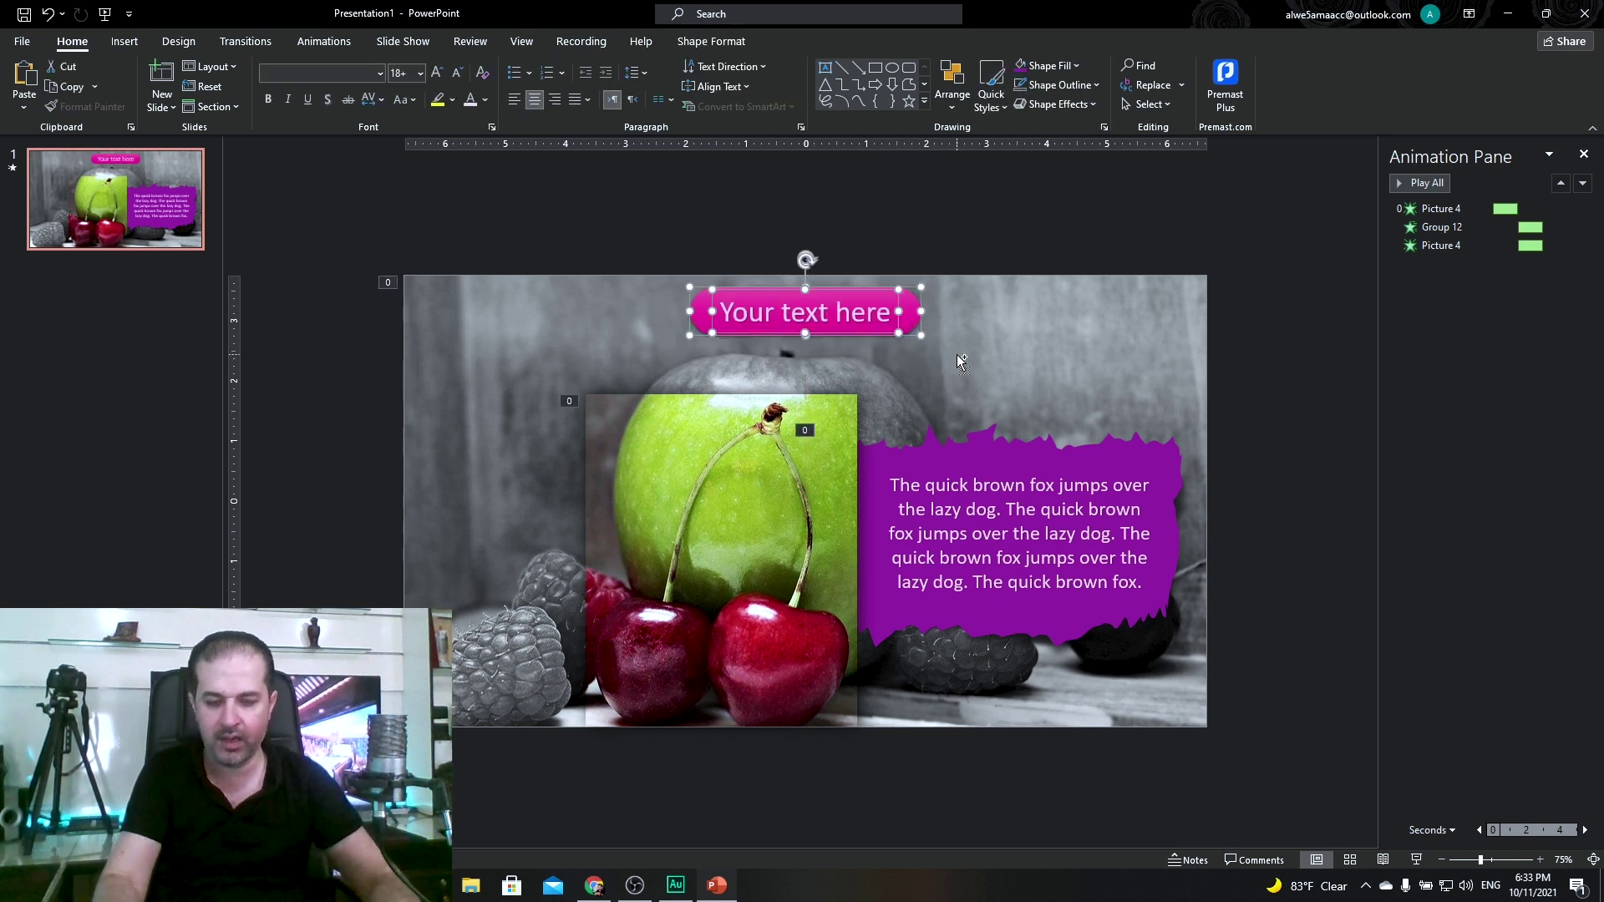
pyautogui.hotkey('ctrl', 'g')
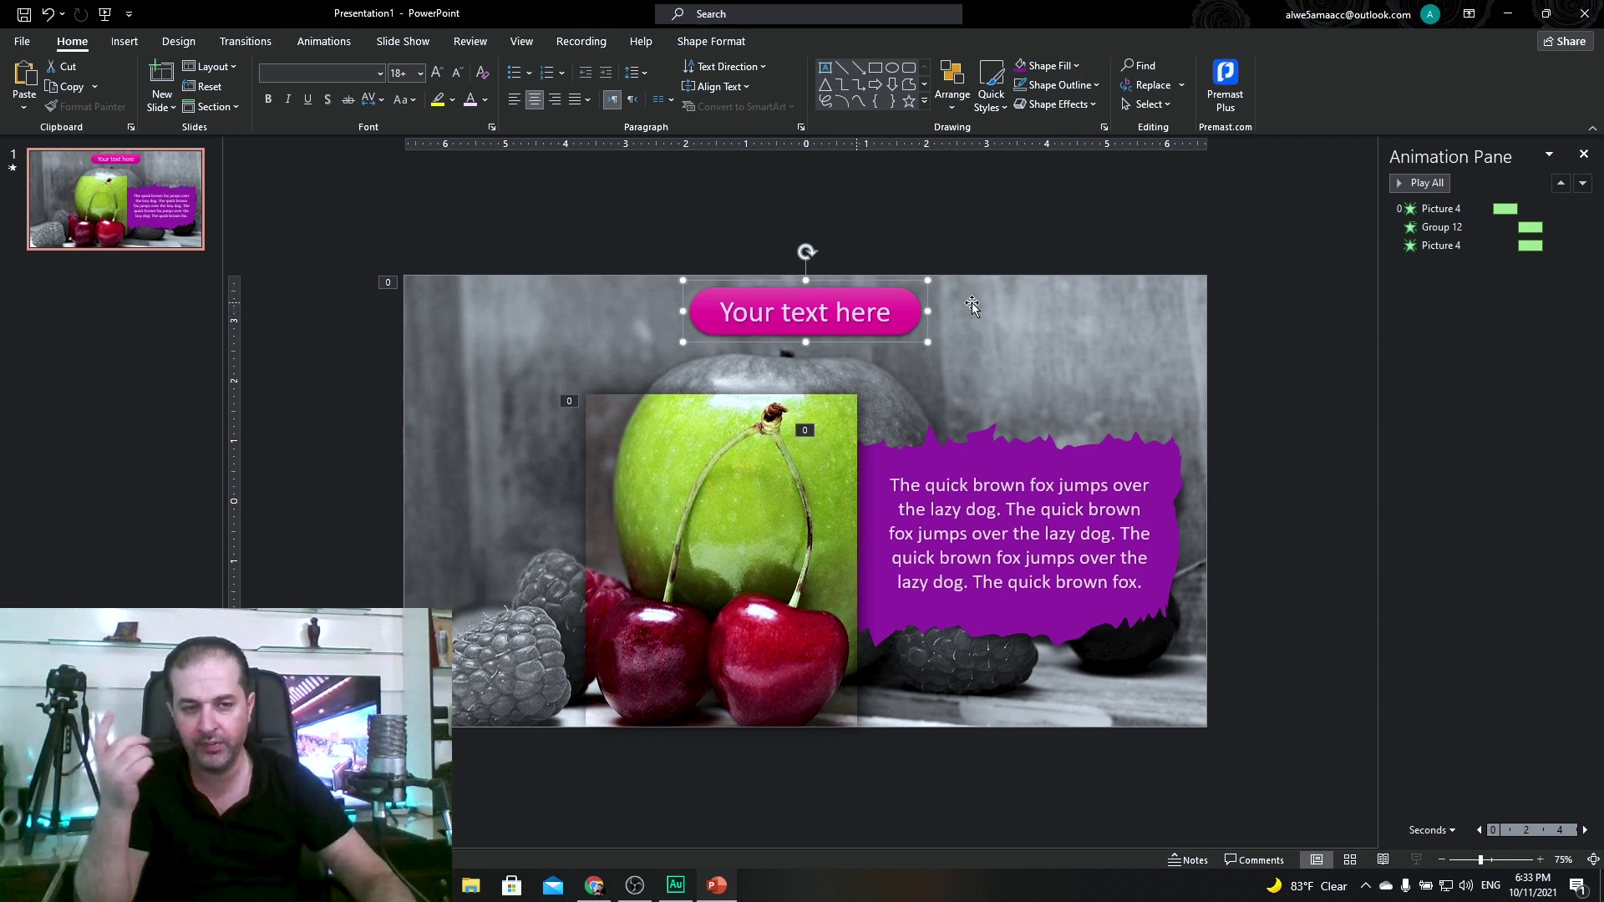
pyautogui.click(1440, 284)
pyautogui.click(1471, 208)
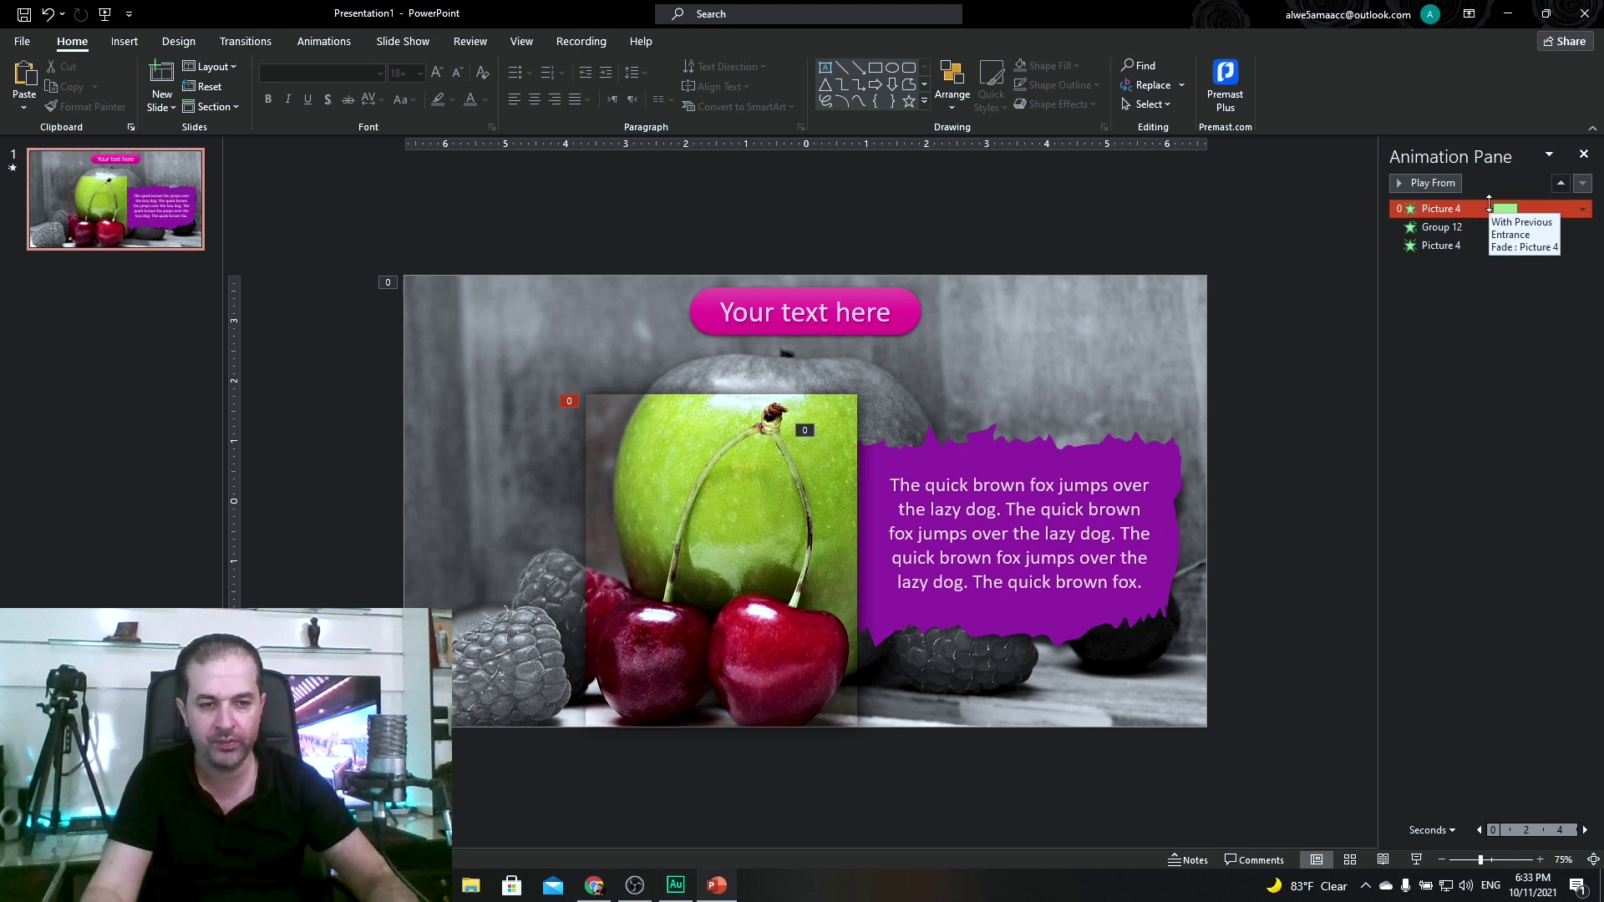
pyautogui.keyDown('shift'); pyautogui.click(1441, 245); pyautogui.keyUp('shift')
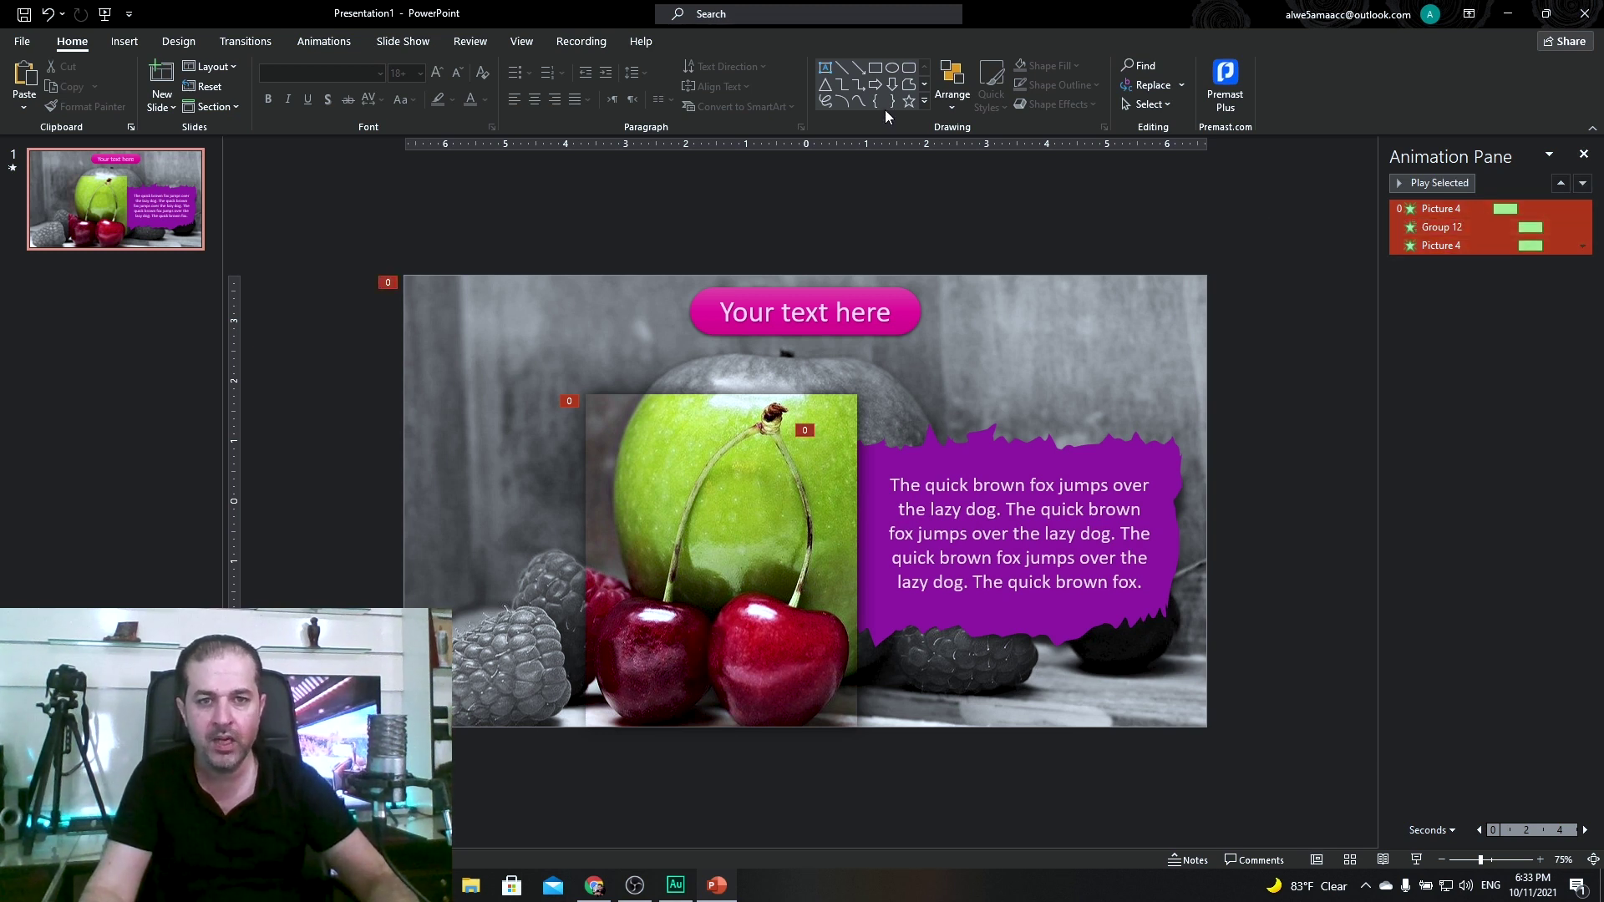
pyautogui.click(338, 44)
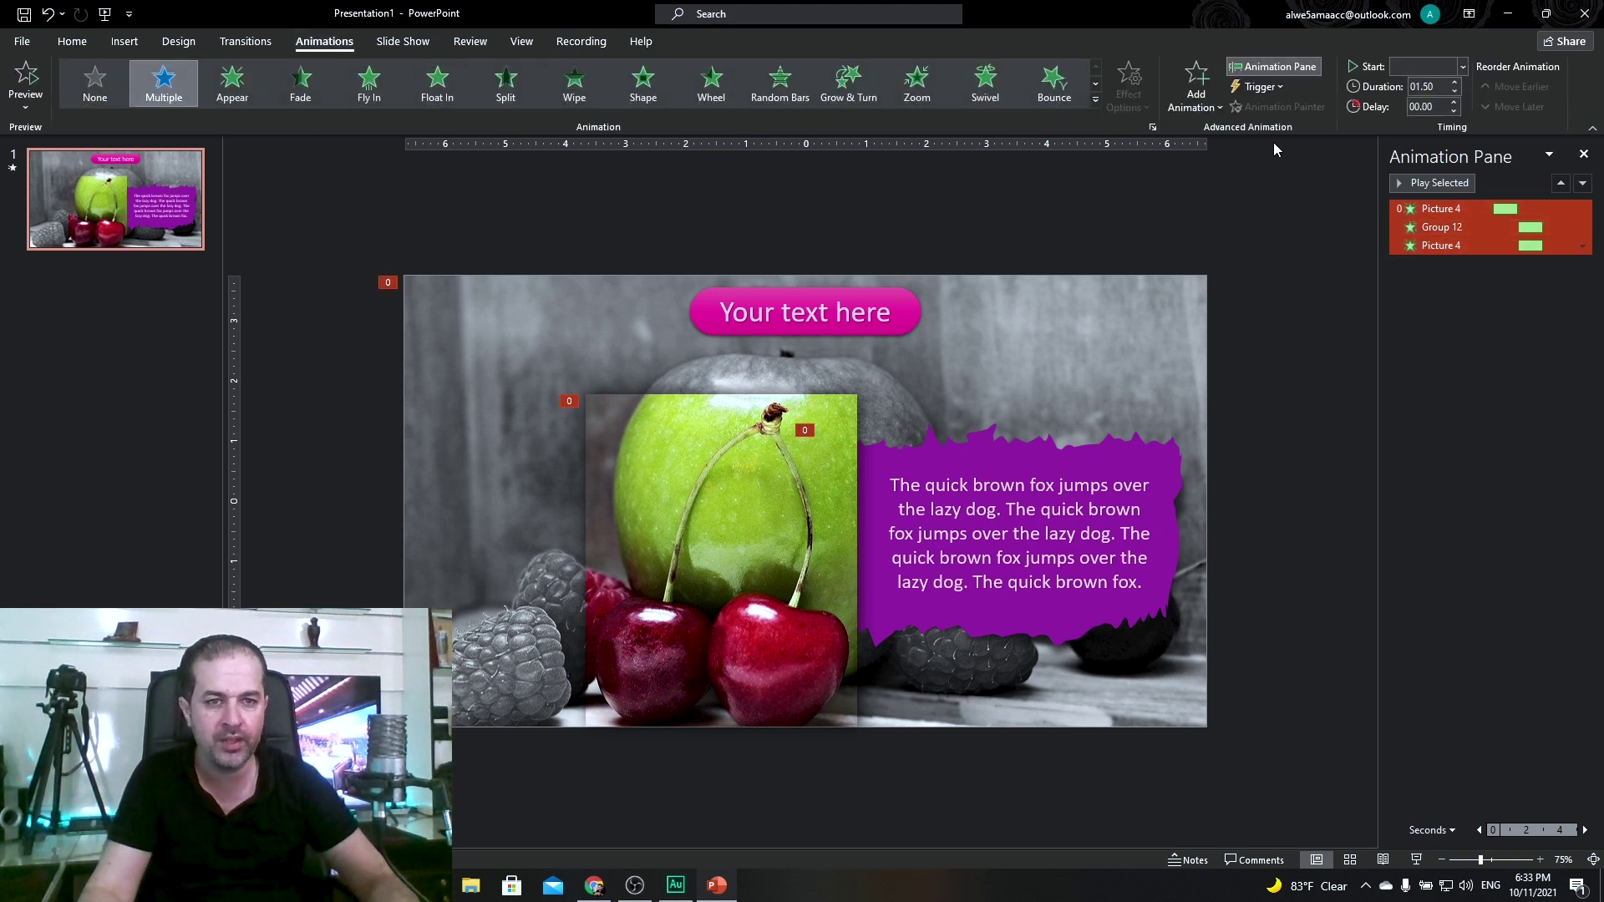
pyautogui.click(1261, 86)
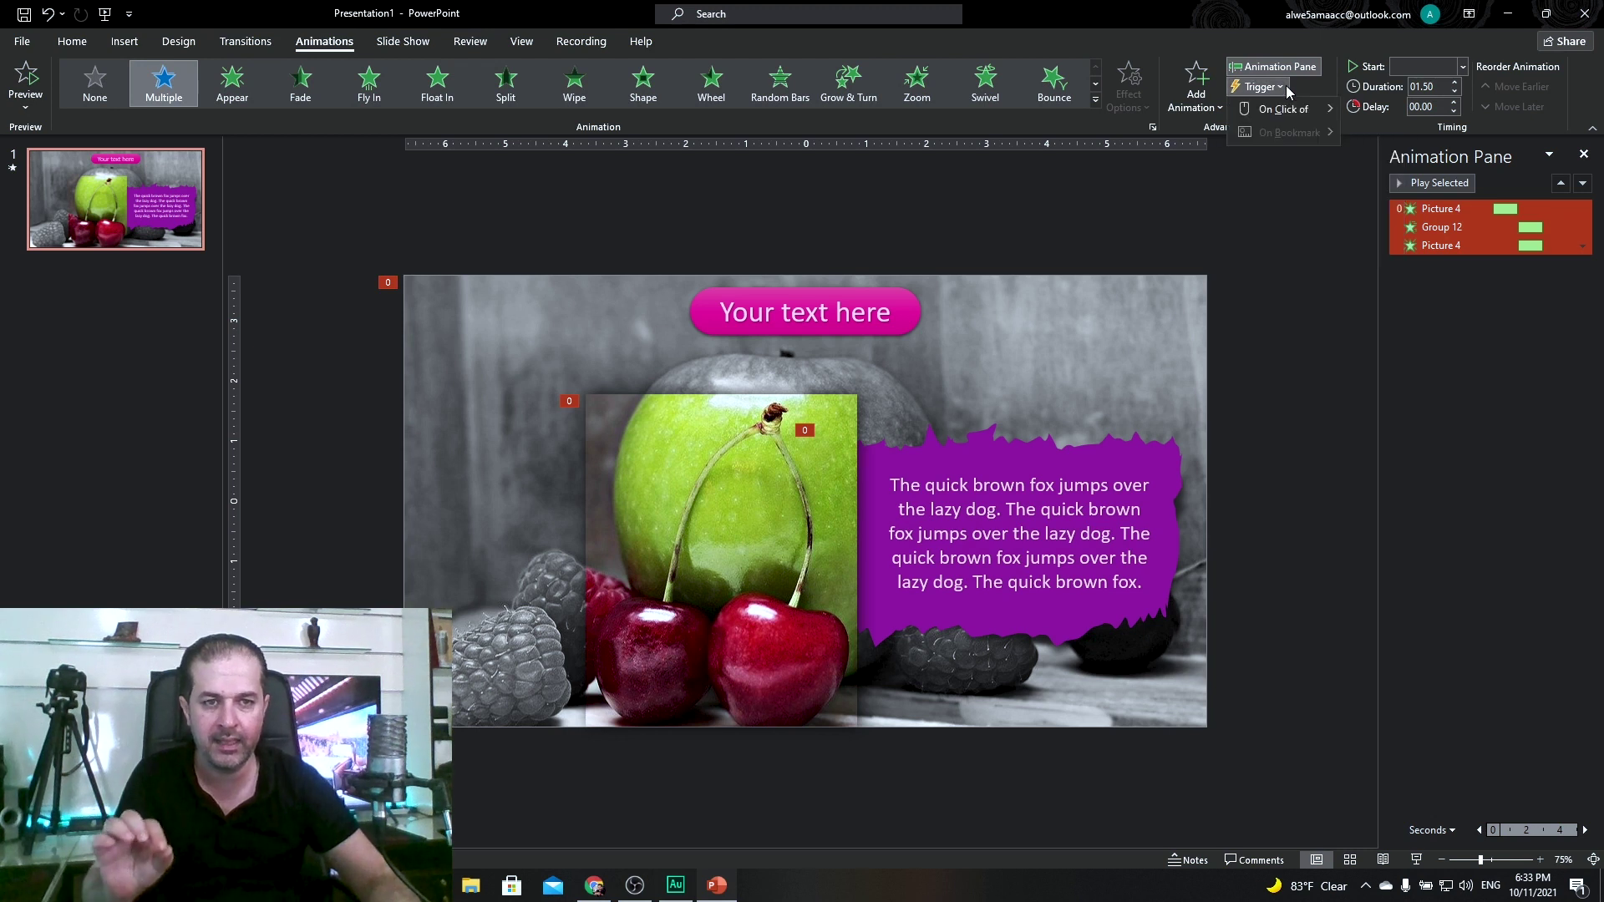
pyautogui.moveTo(1283, 108)
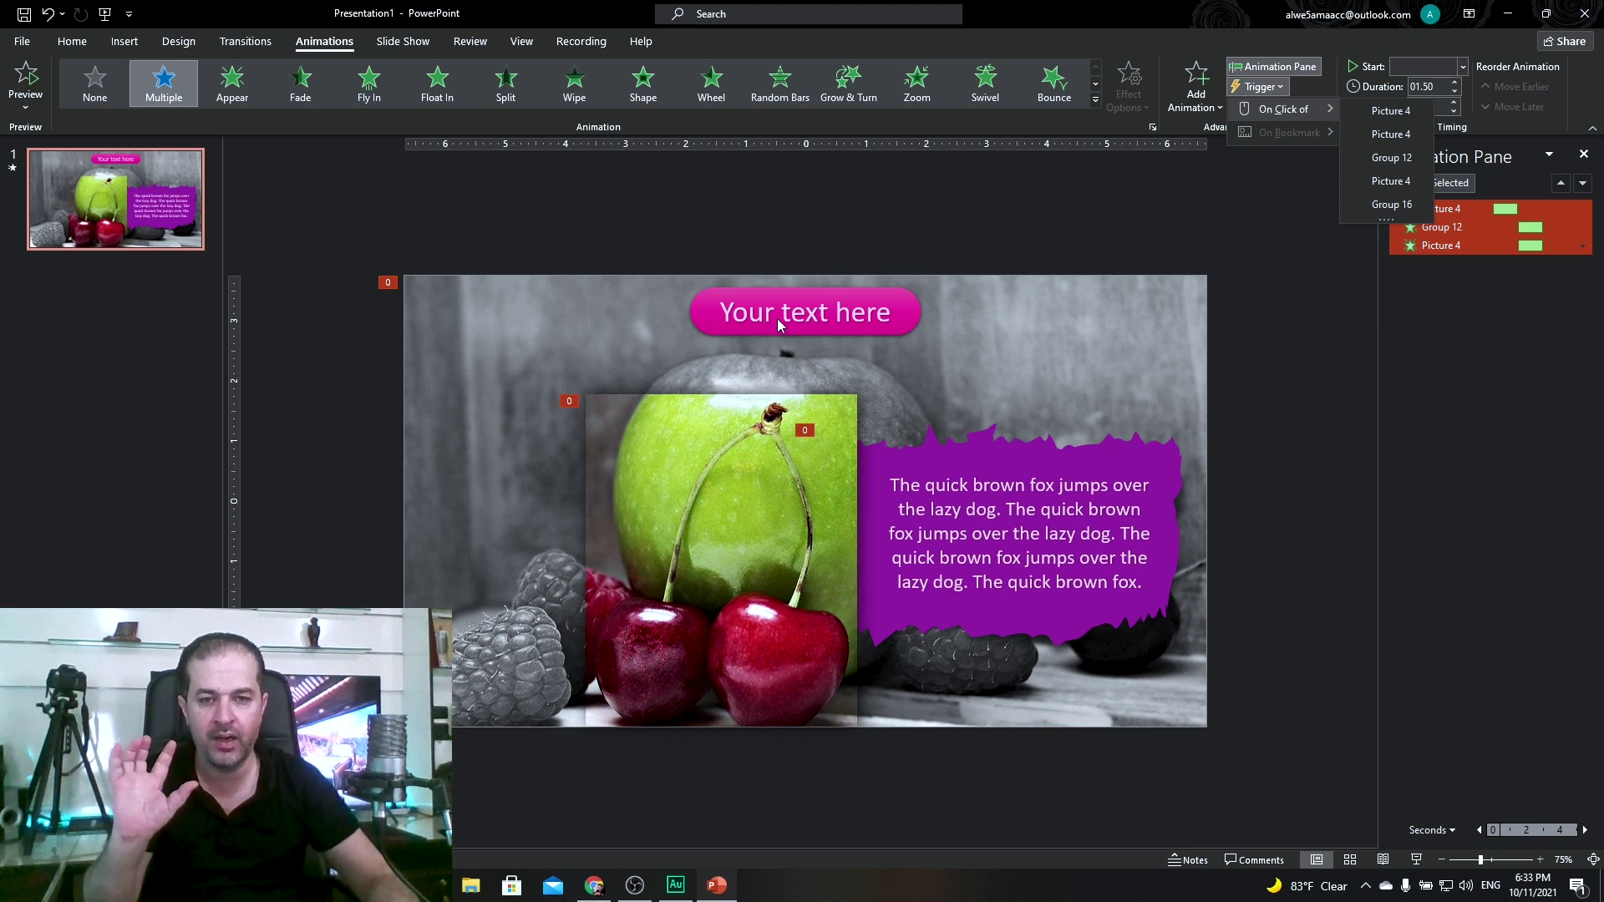
pyautogui.click(784, 294)
# Rename Group 16 to النقر in the Selection Pane.
pyautogui.click(829, 294)
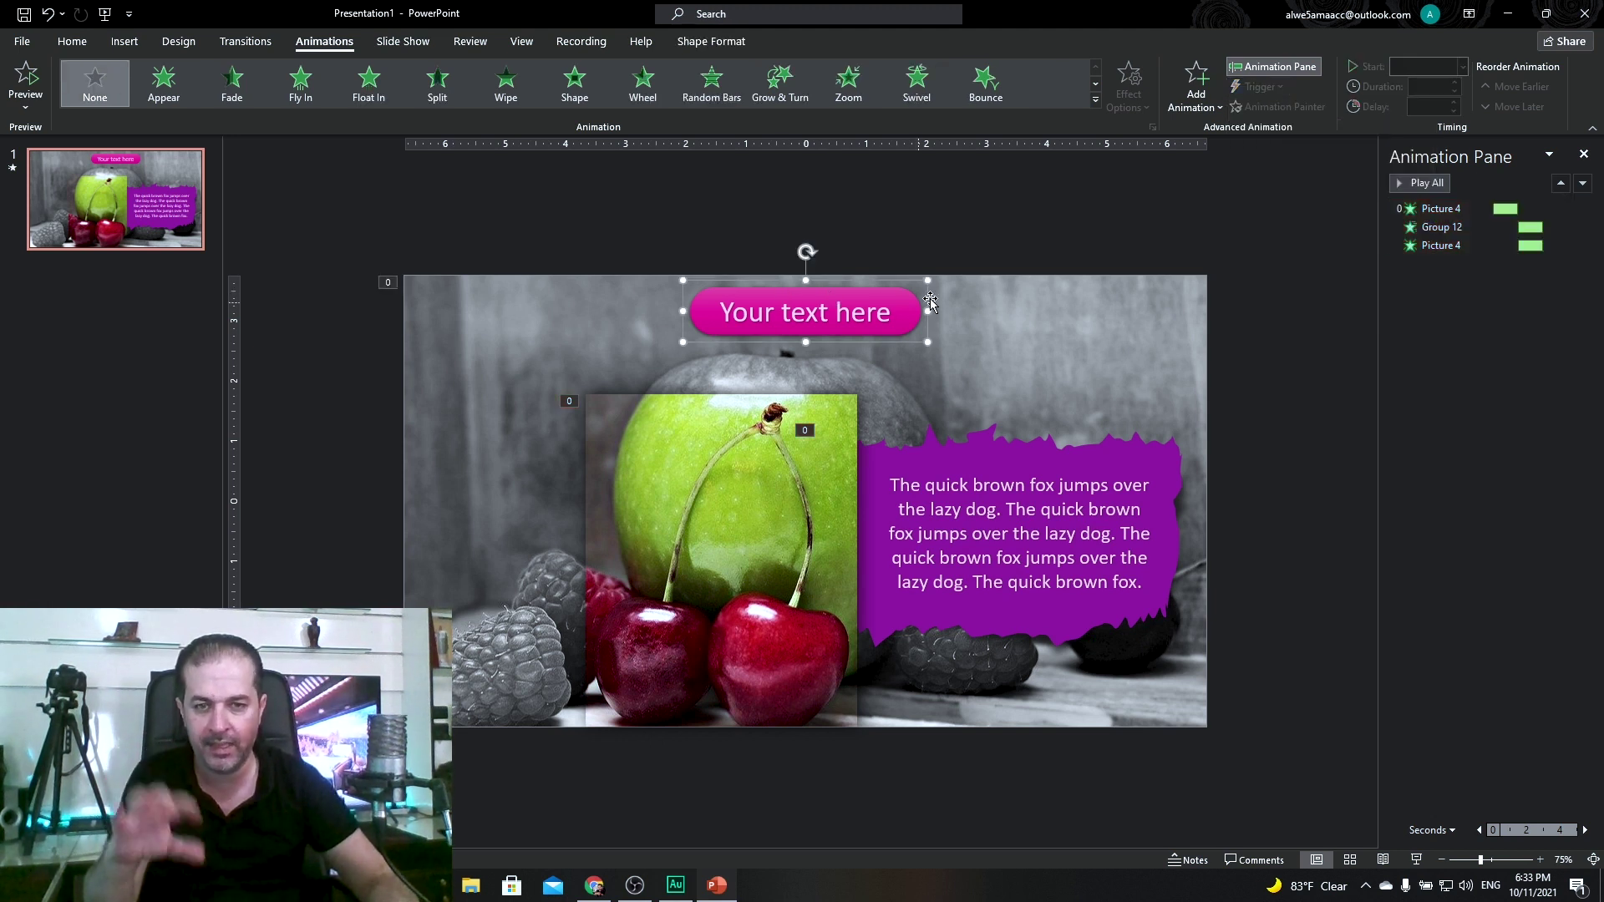
pyautogui.click(711, 41)
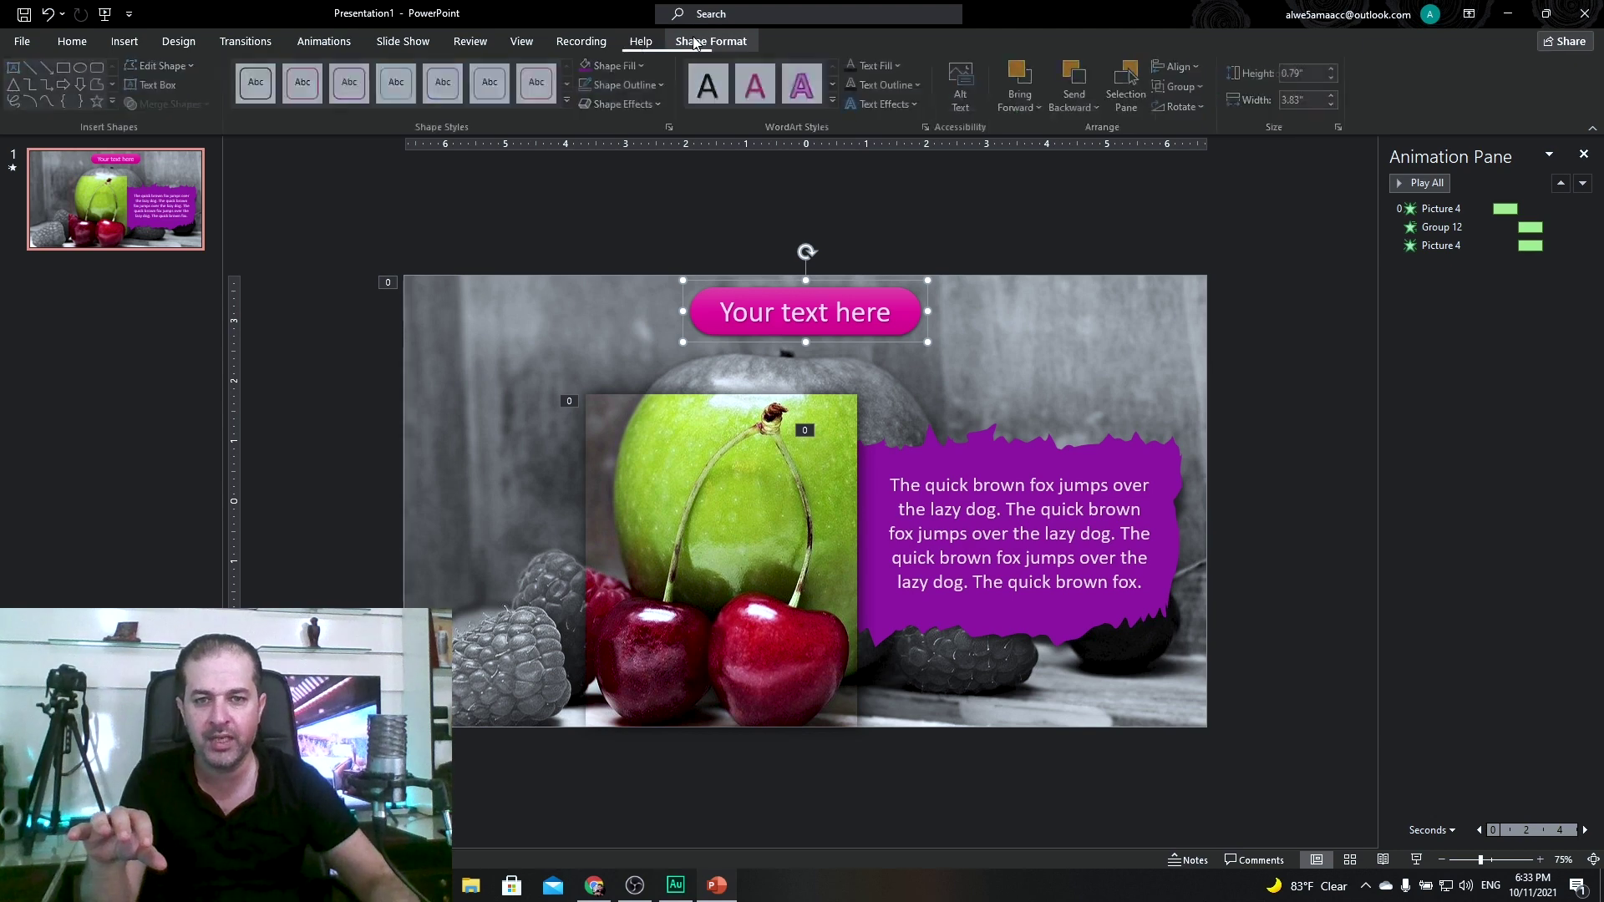
pyautogui.click(1124, 102)
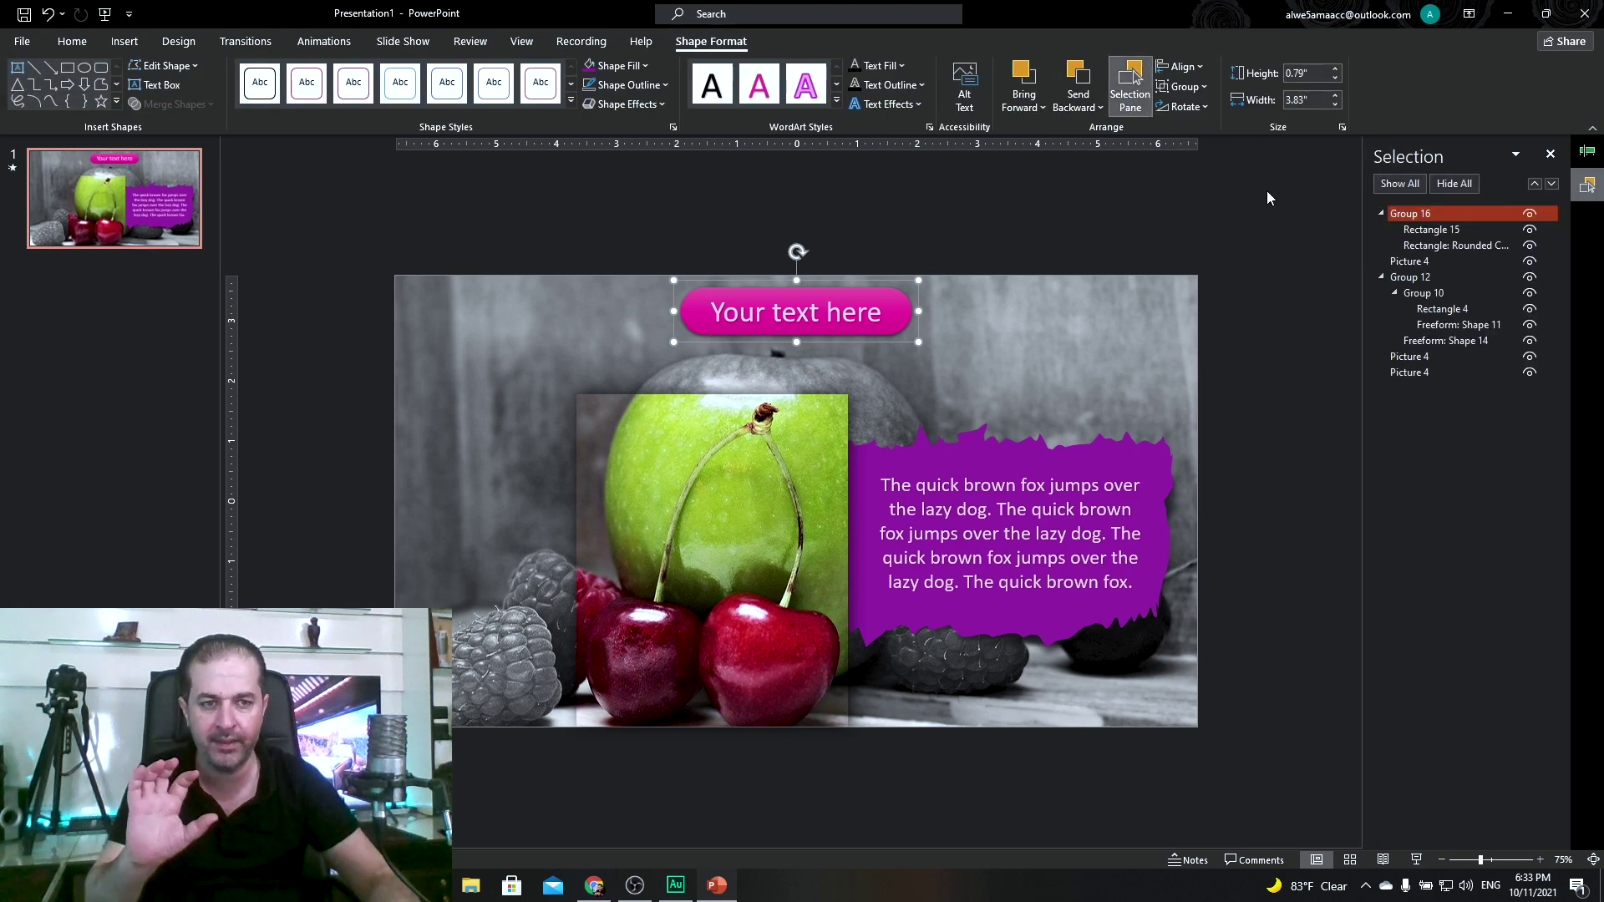
pyautogui.click(1412, 215)
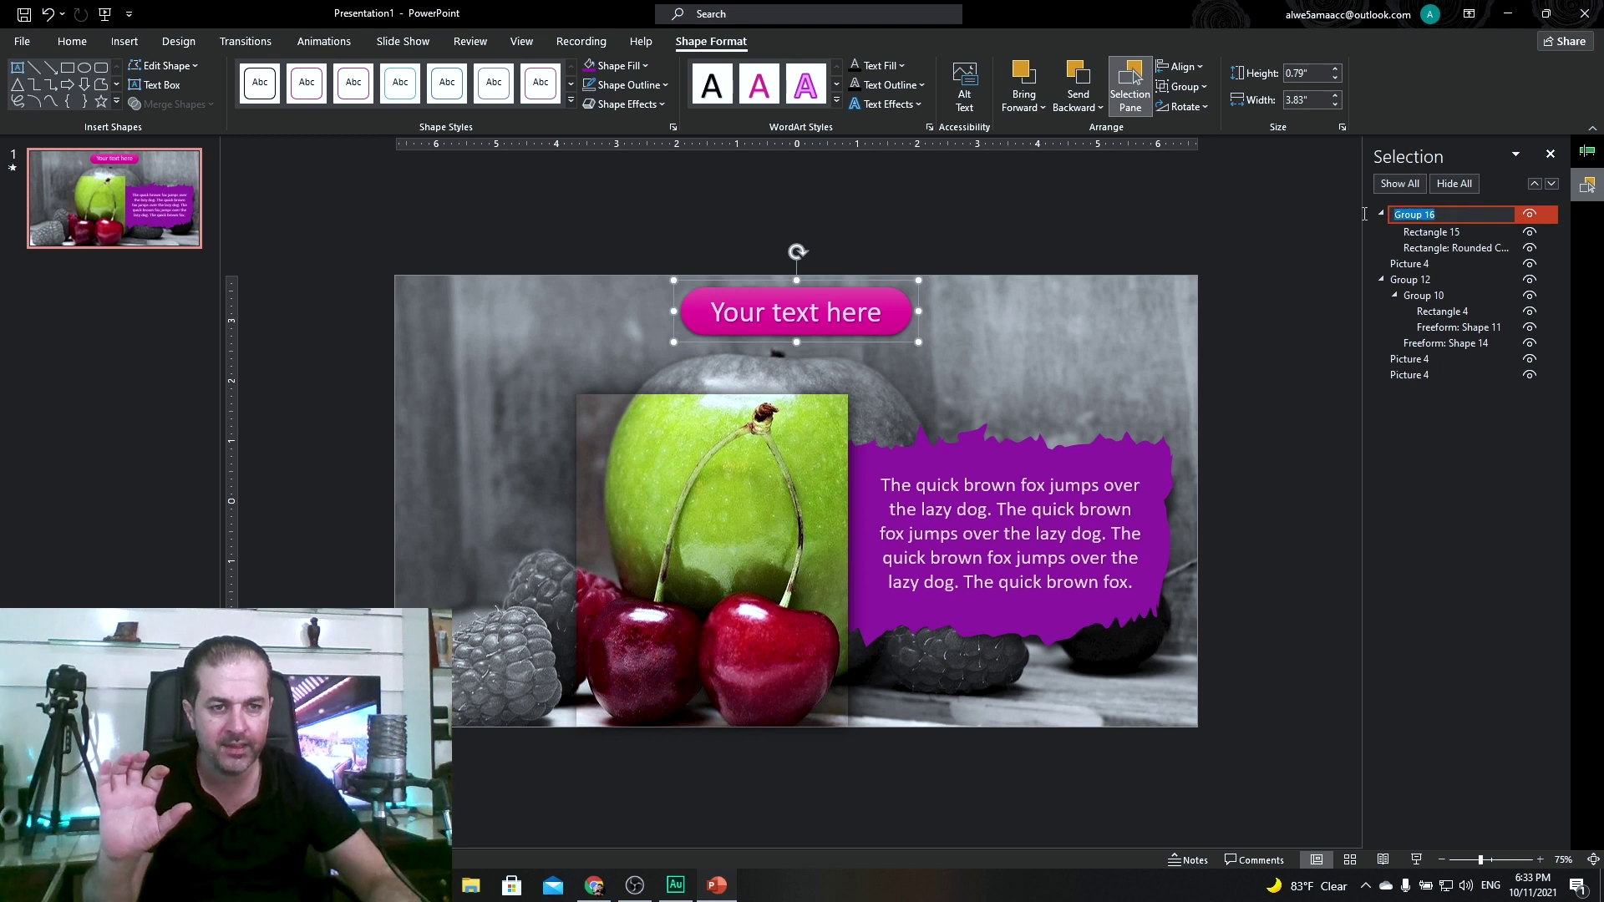
pyautogui.write('hg')
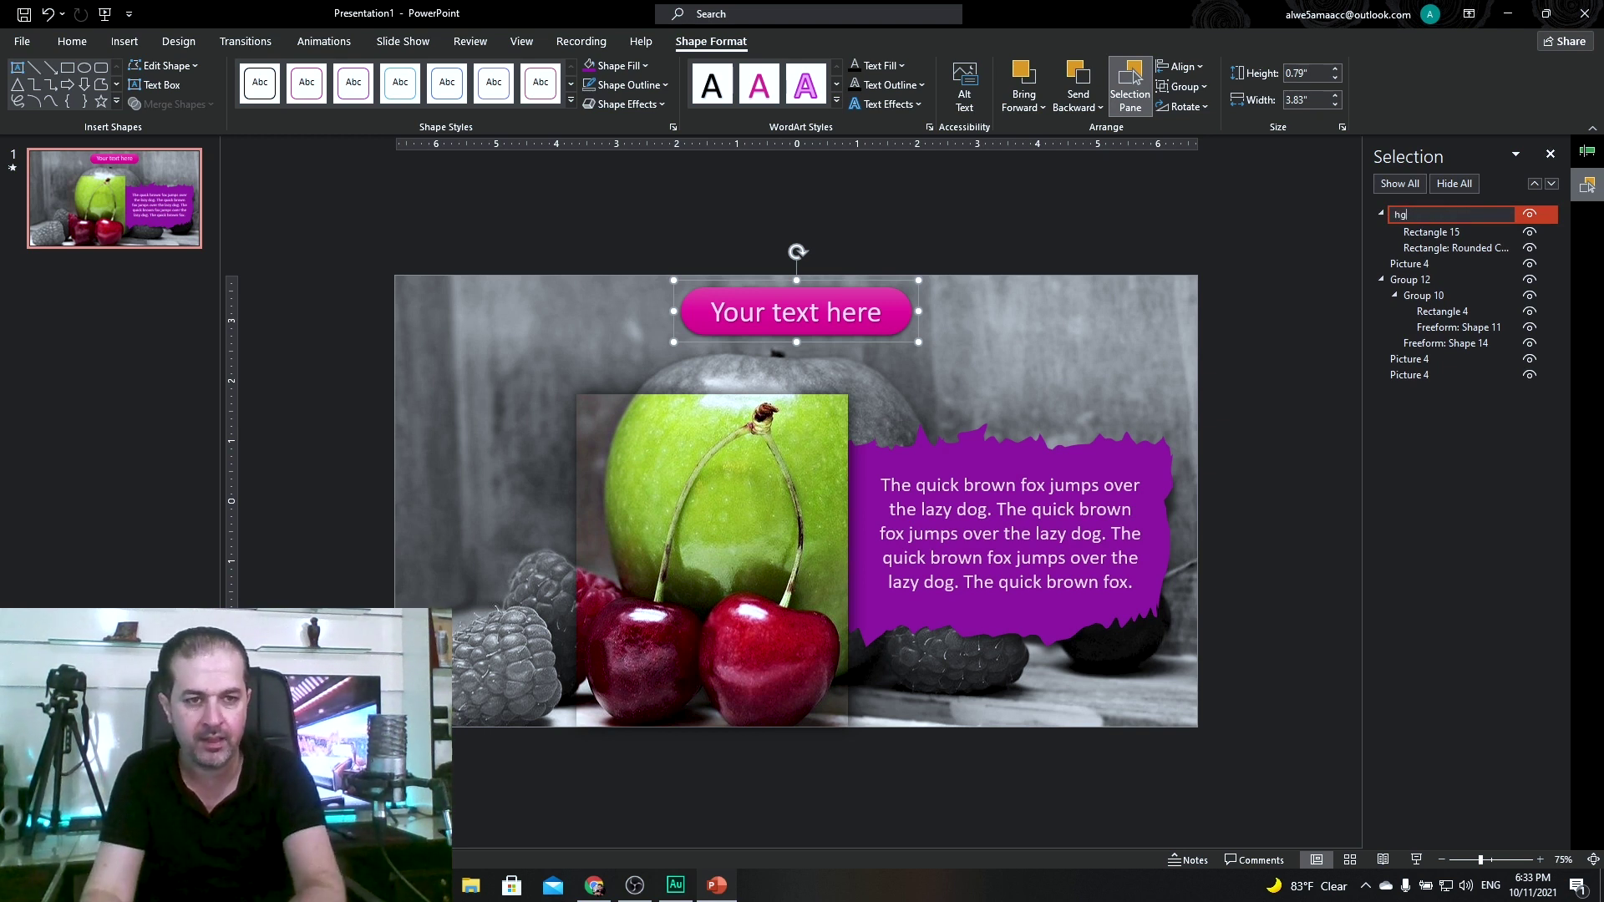
pyautogui.hotkey('alt', 'shift')
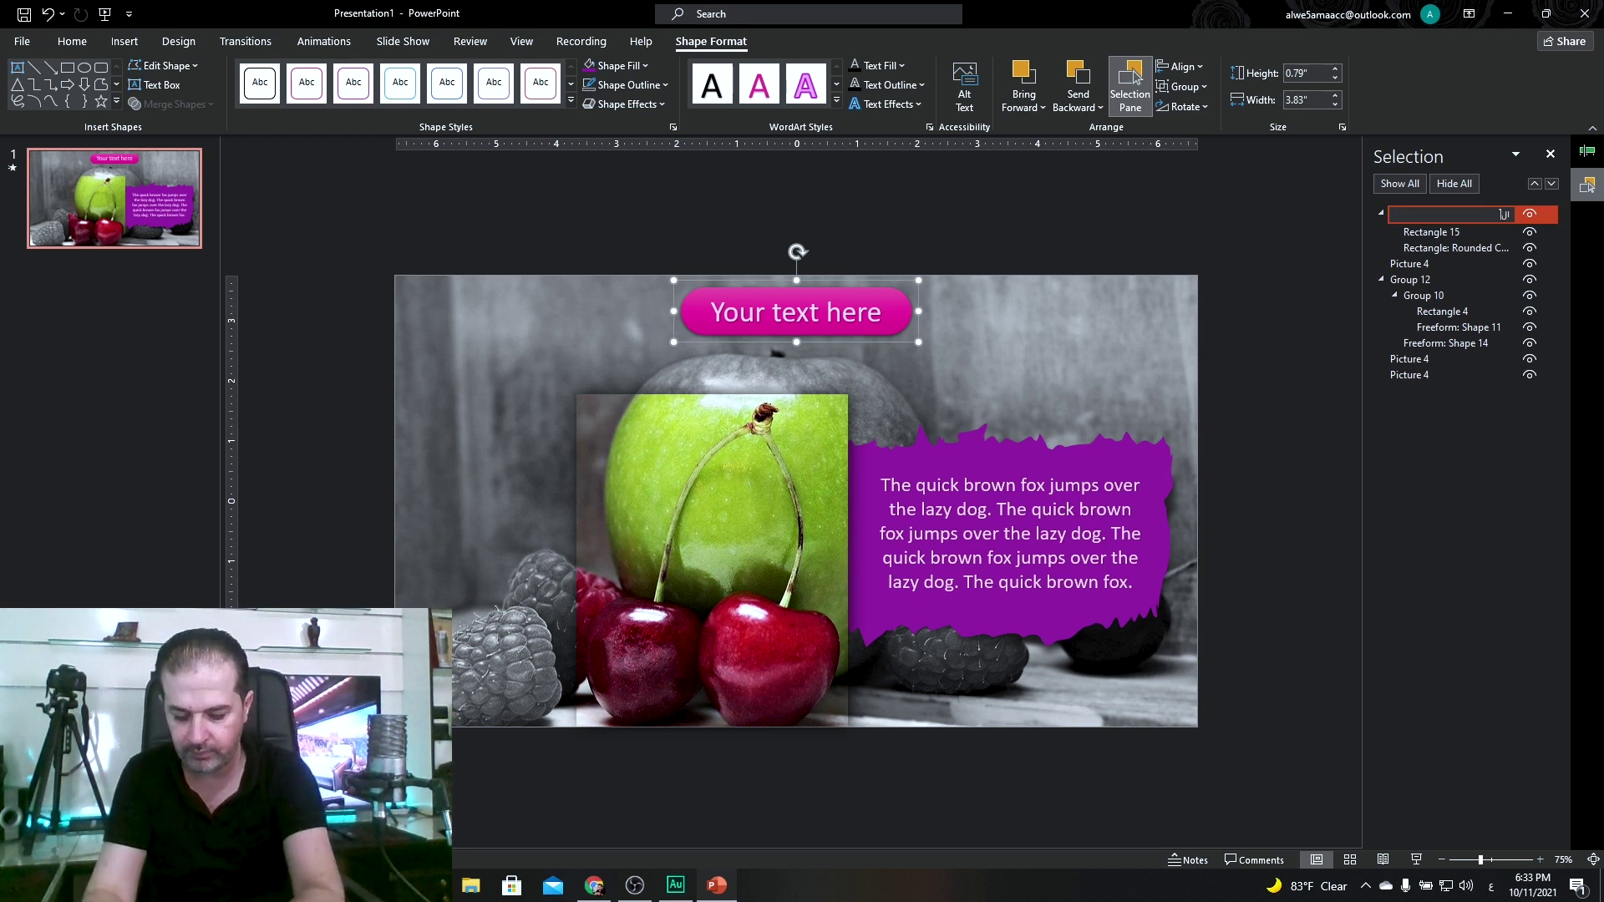
pyautogui.write('النقر')
pyautogui.press('Return')
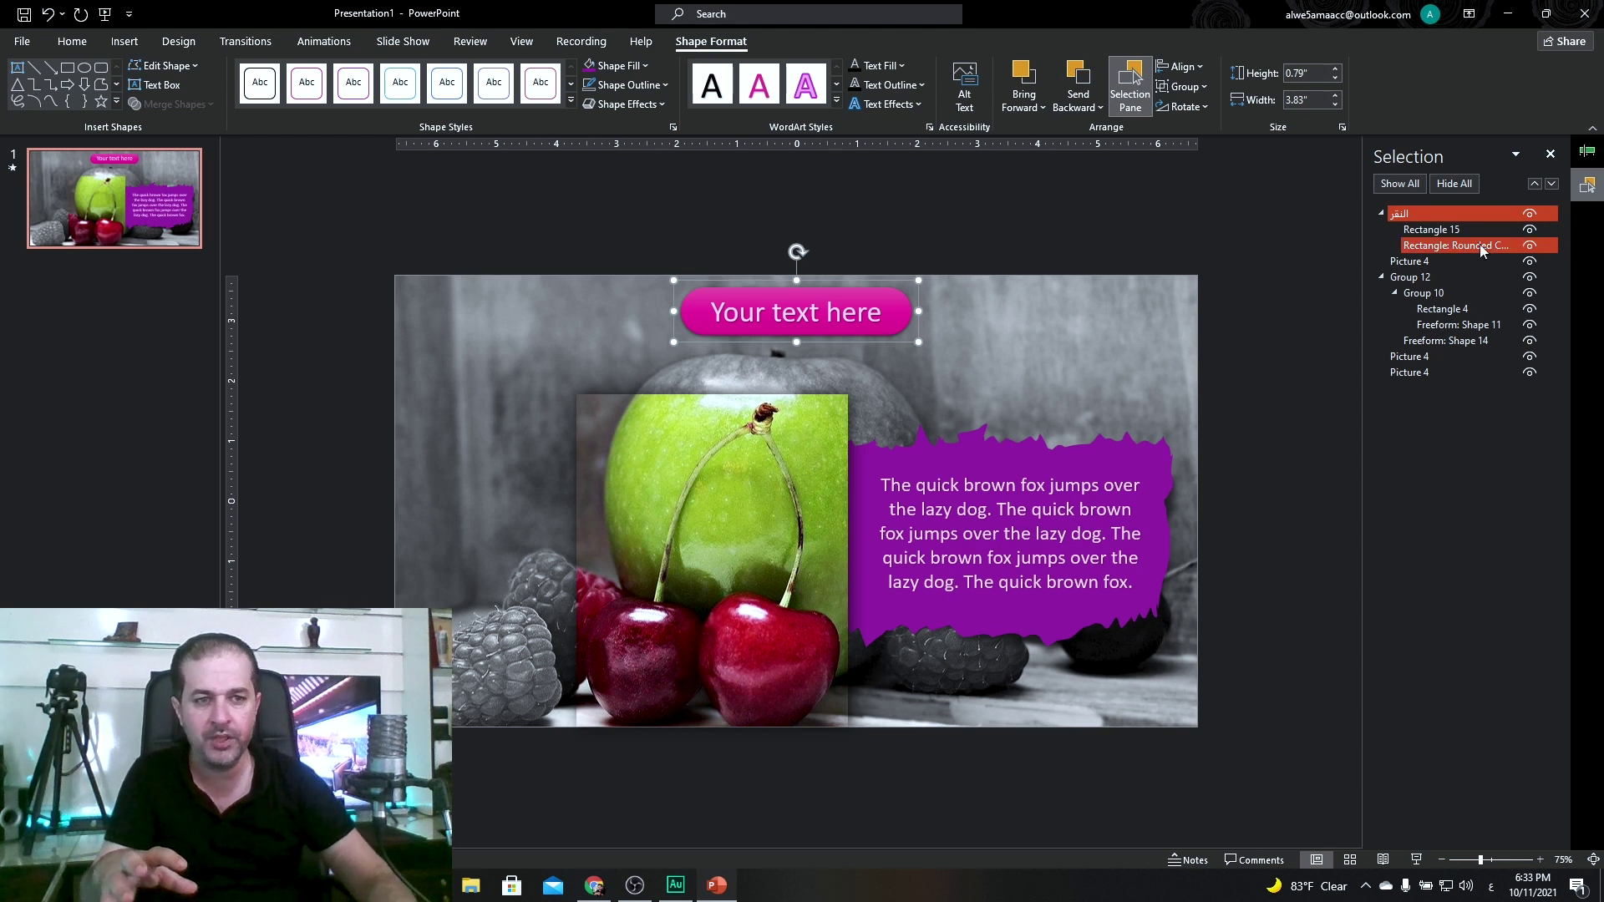
pyautogui.click(1550, 154)
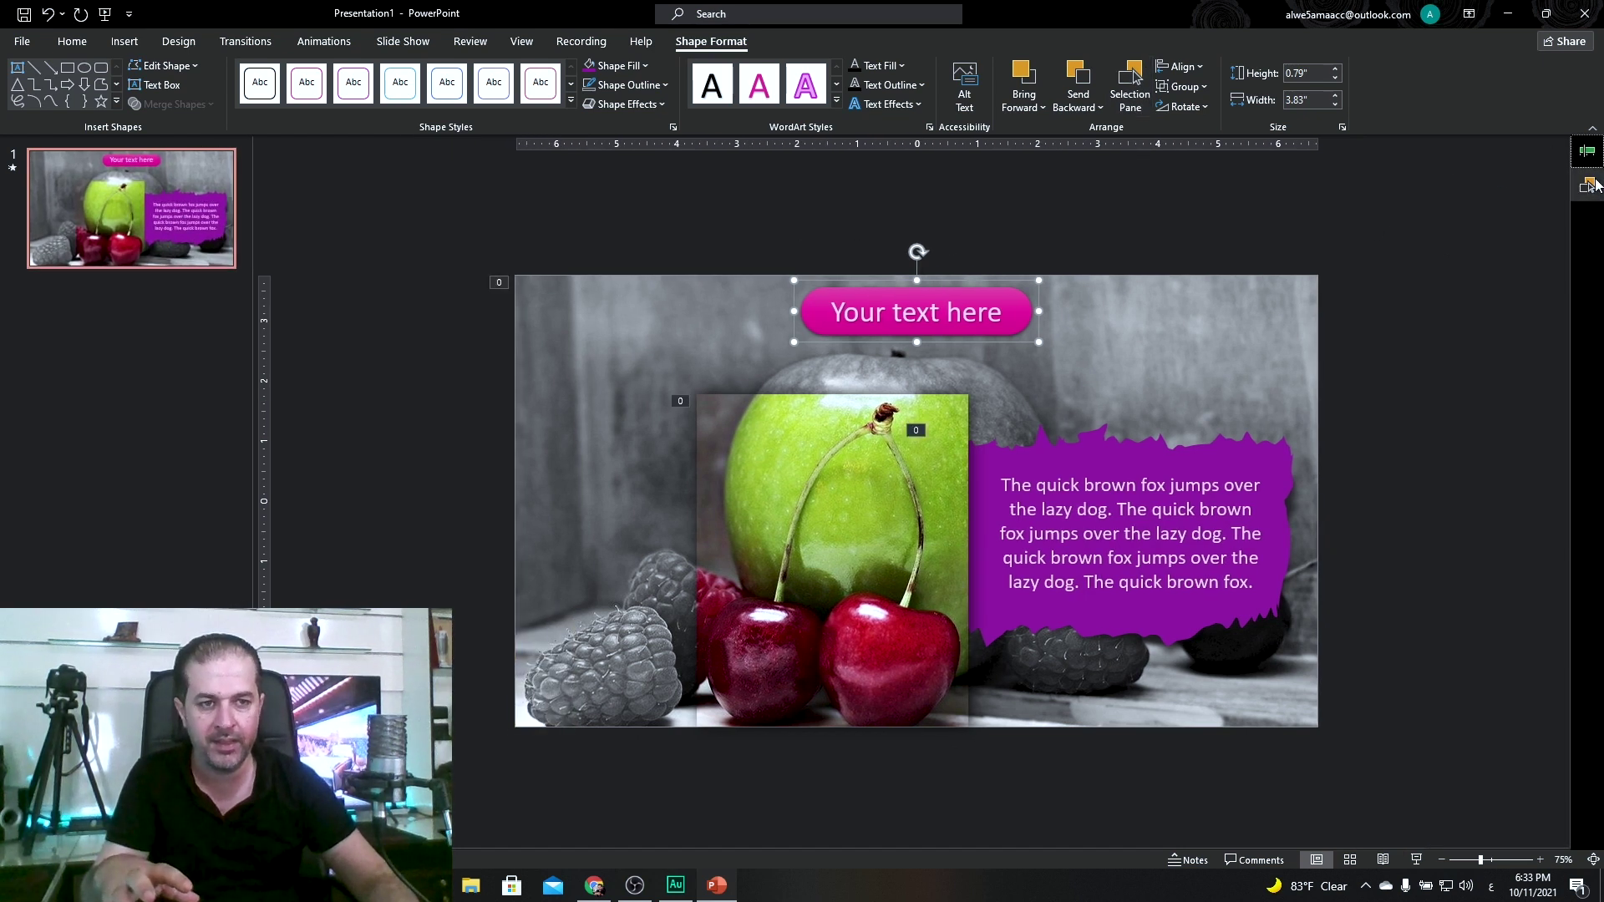
# Trigger all three entrance animations on click of النقر, then start the slide show from this slide.
pyautogui.click(1591, 185)
pyautogui.click(1592, 154)
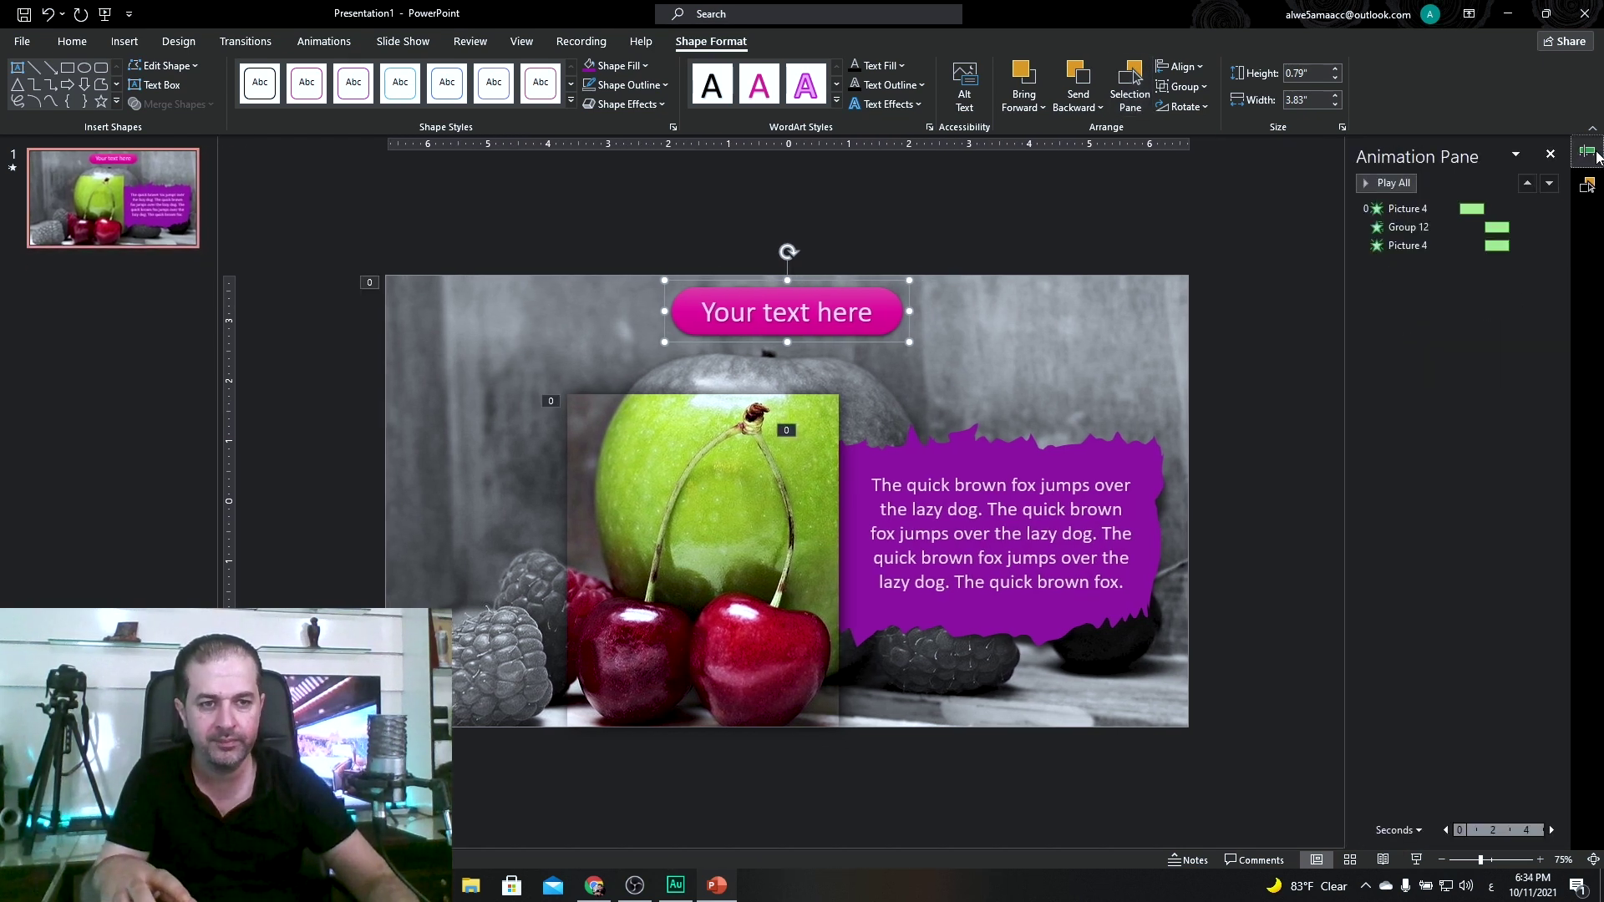
pyautogui.click(1412, 210)
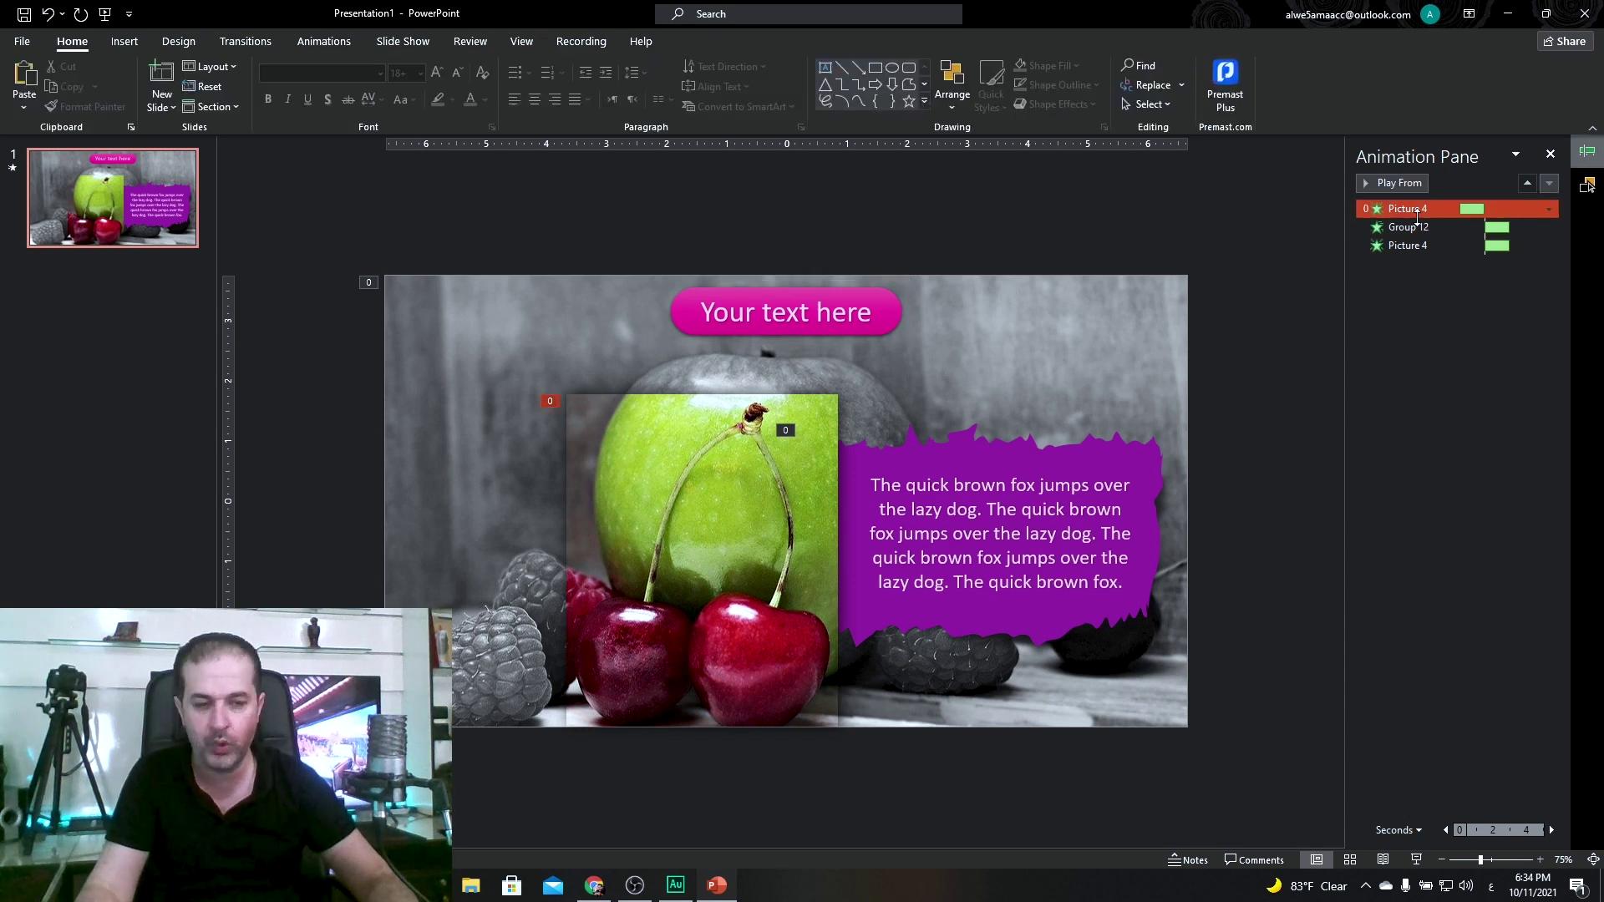
pyautogui.keyDown('shift'); pyautogui.click(1418, 246); pyautogui.keyUp('shift')
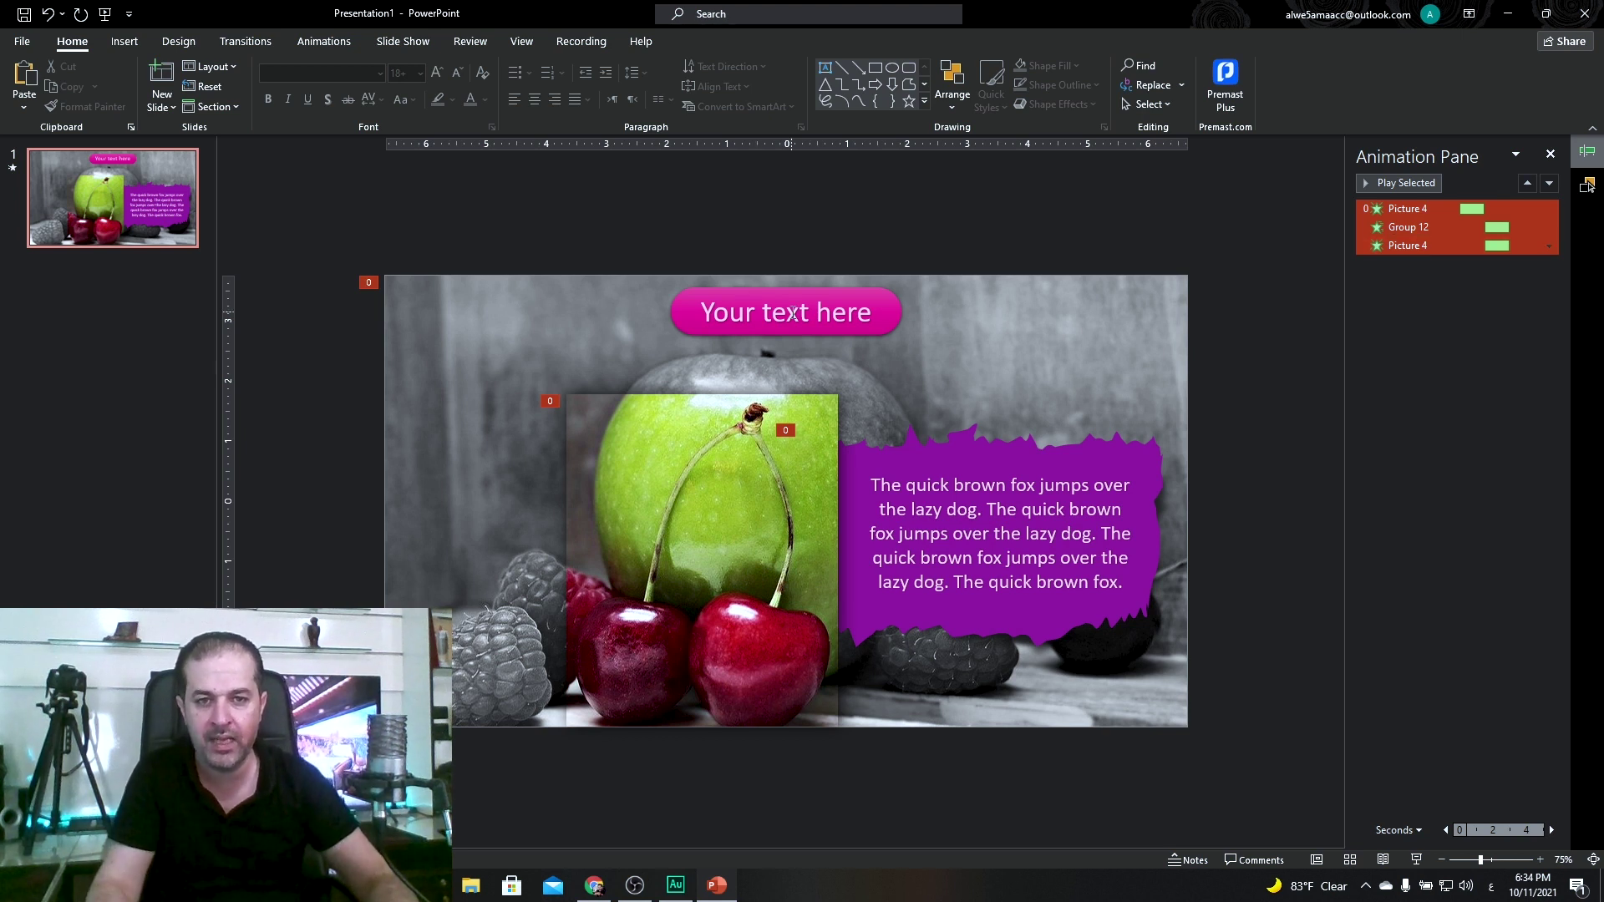
pyautogui.click(330, 42)
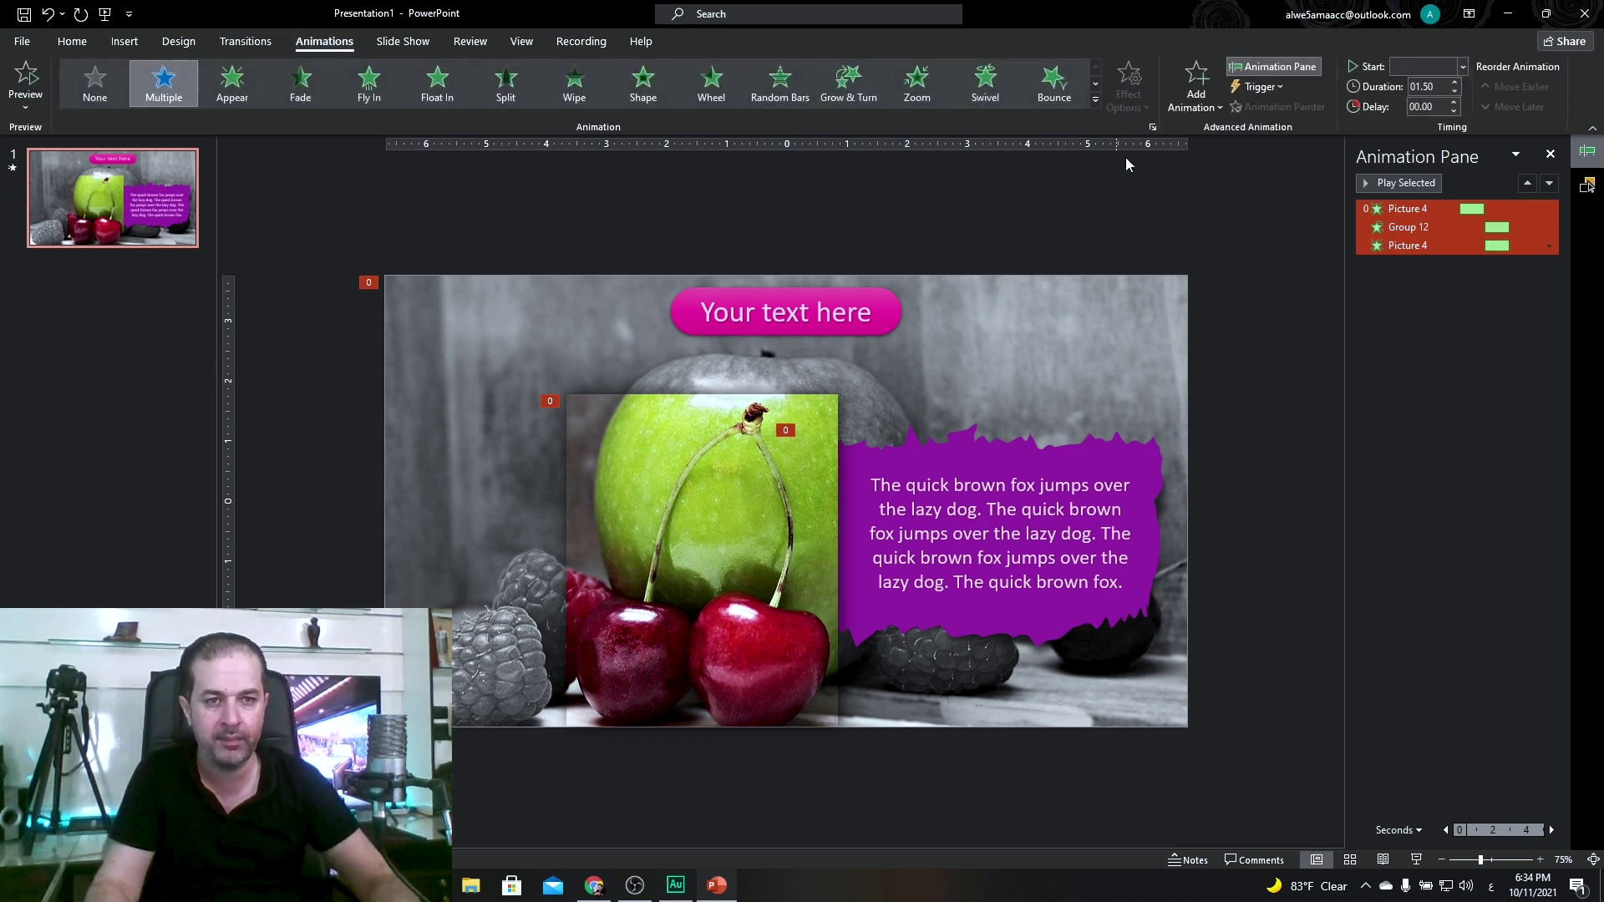
pyautogui.click(1279, 87)
pyautogui.moveTo(1283, 109)
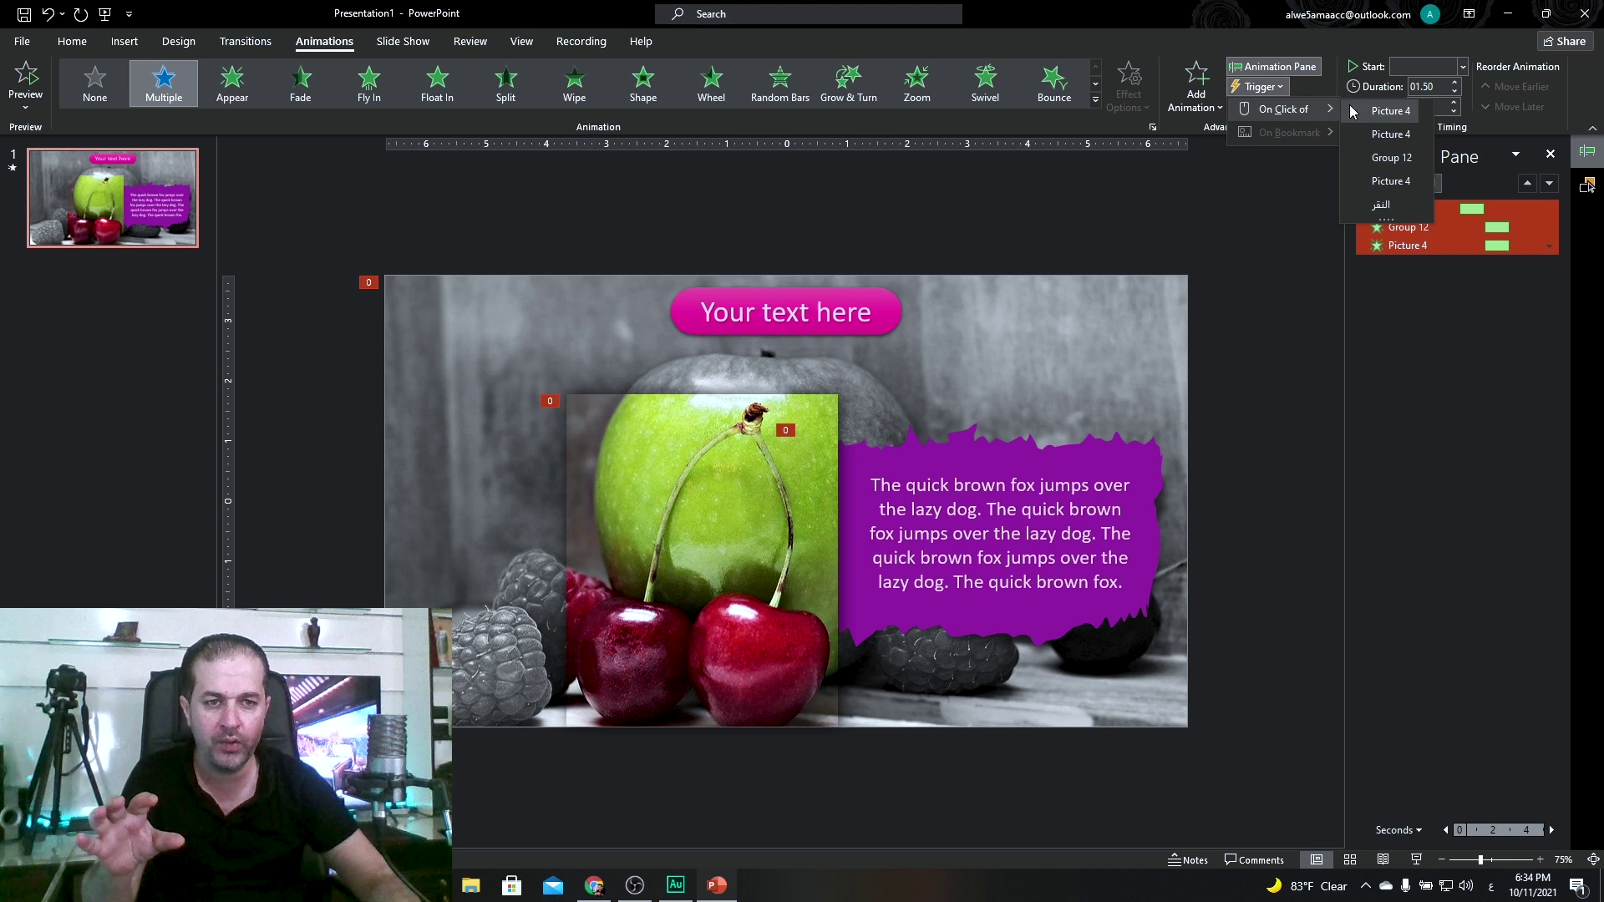
pyautogui.click(1383, 205)
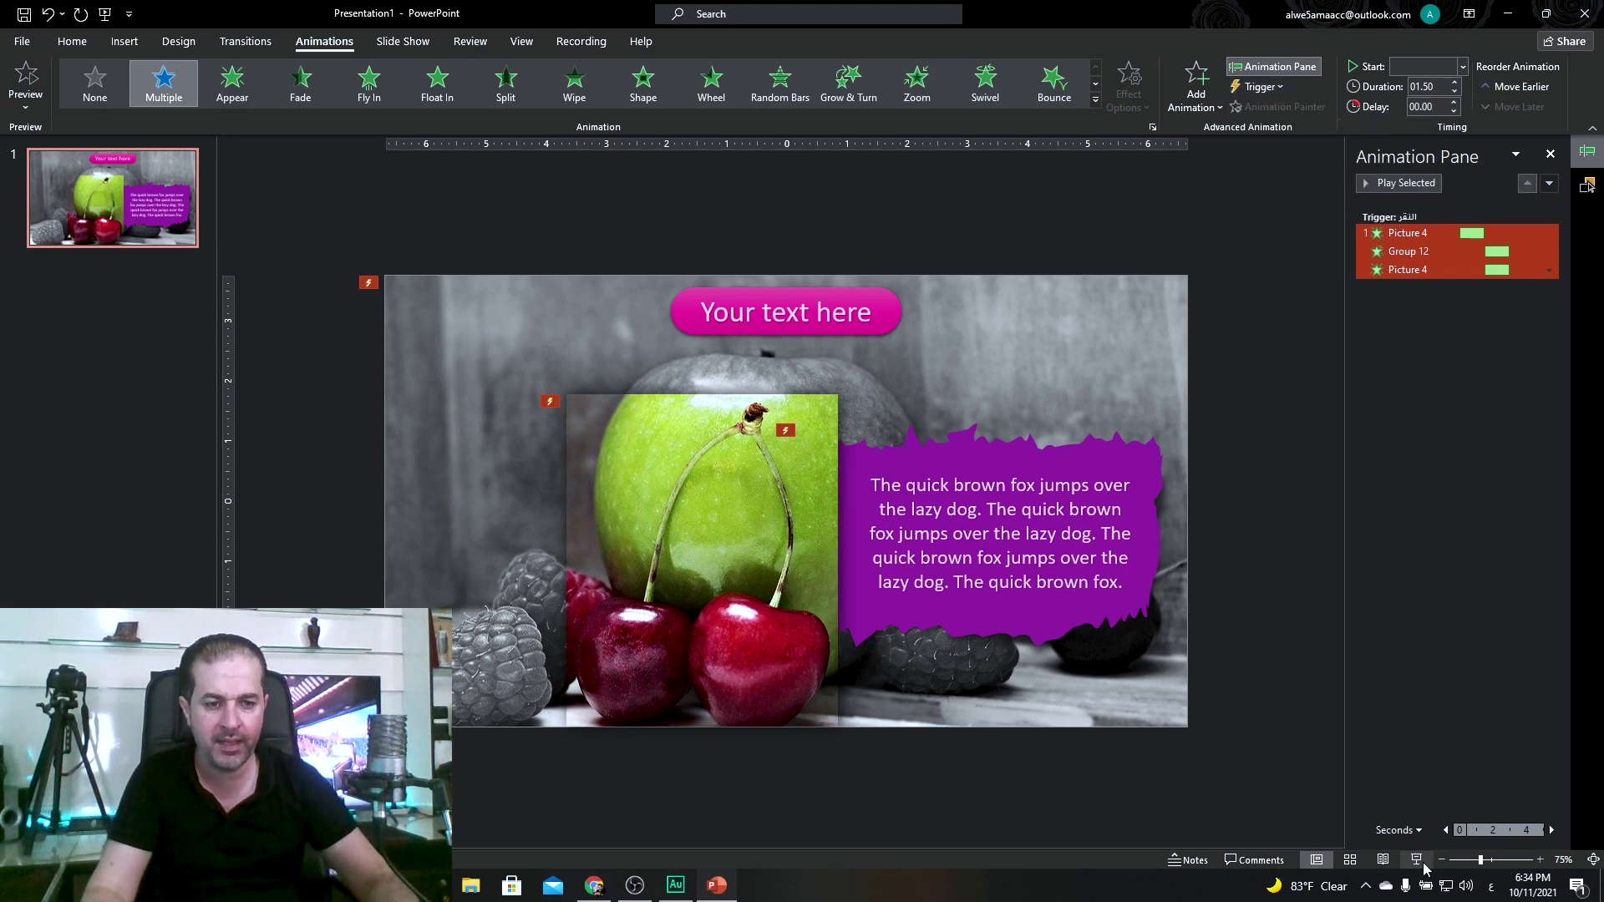
pyautogui.press('F5')
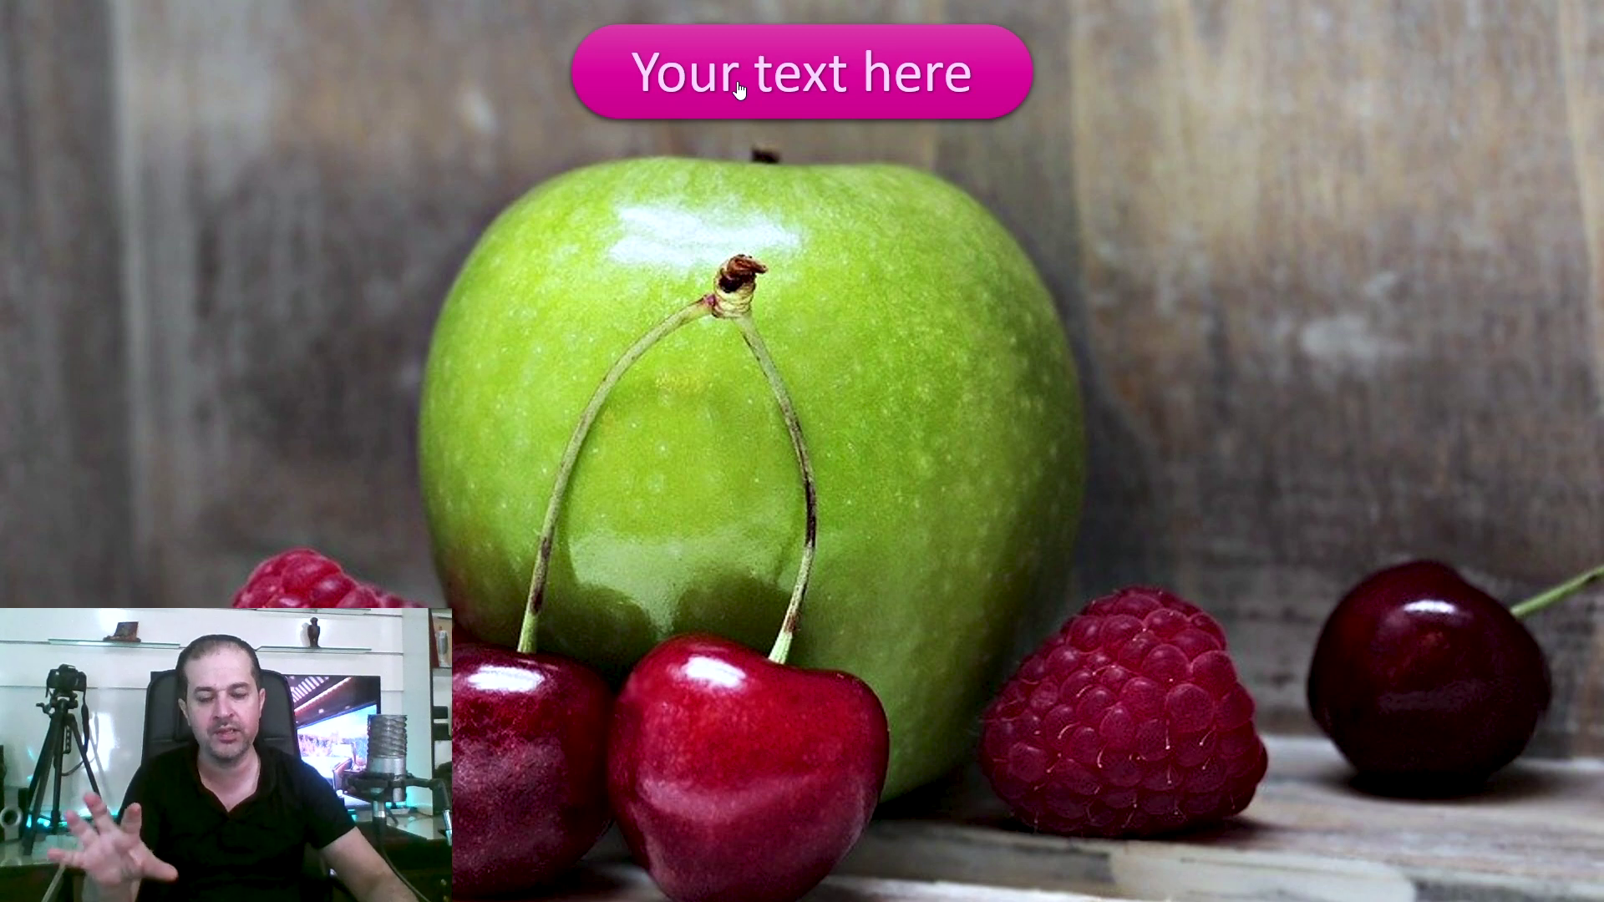
# Click the 'Your text here' button in the slide show to play the entrance animations.
pyautogui.click(779, 72)
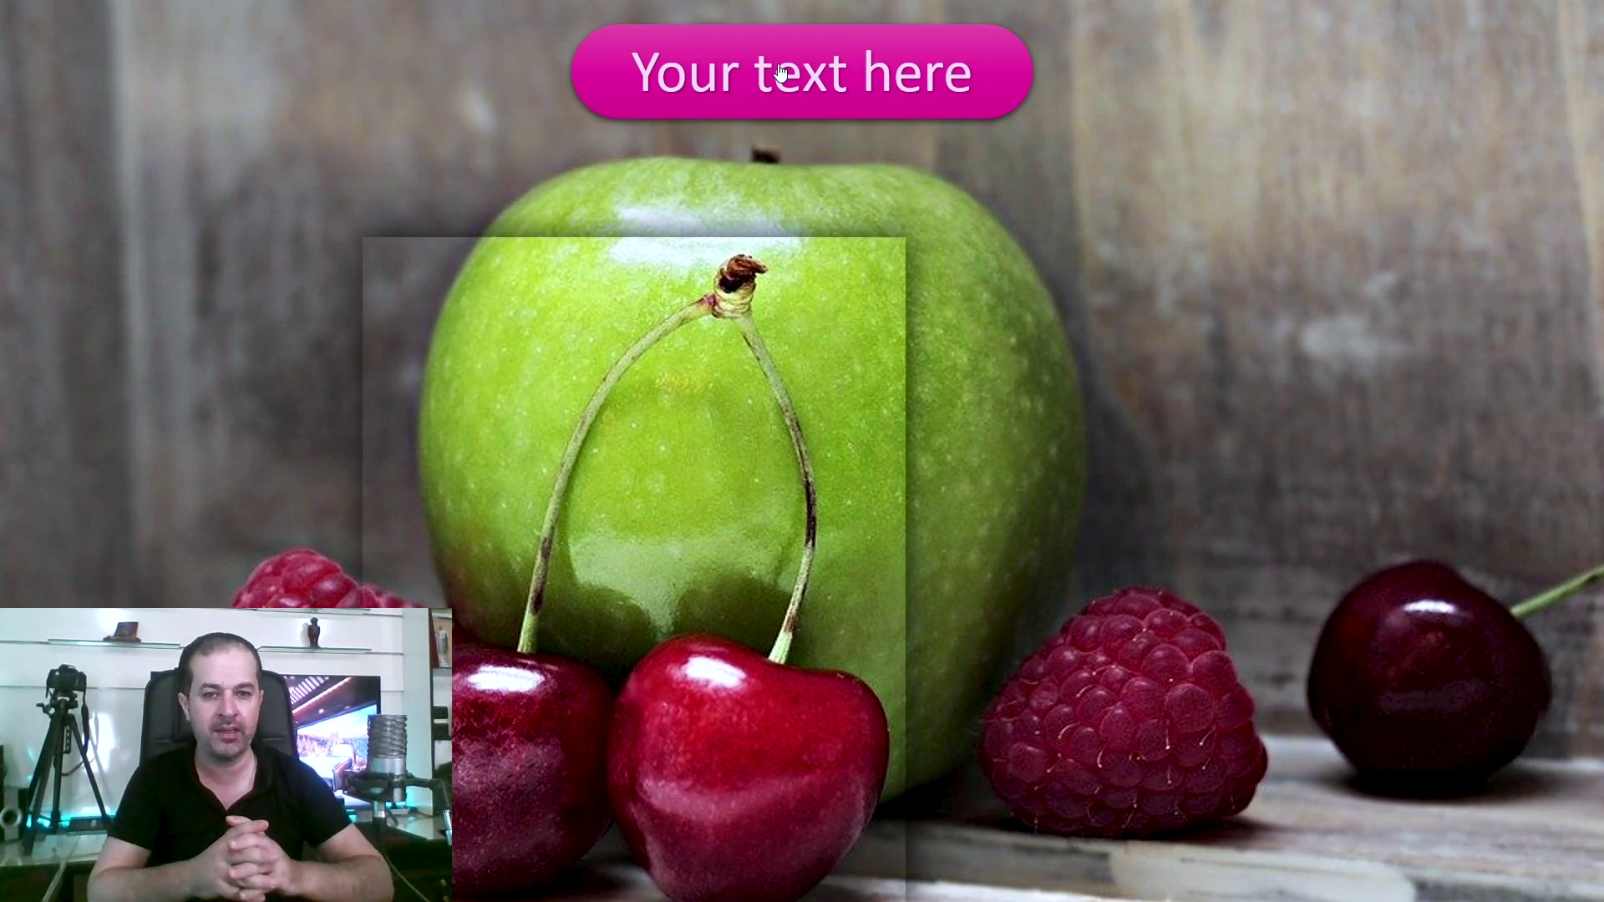